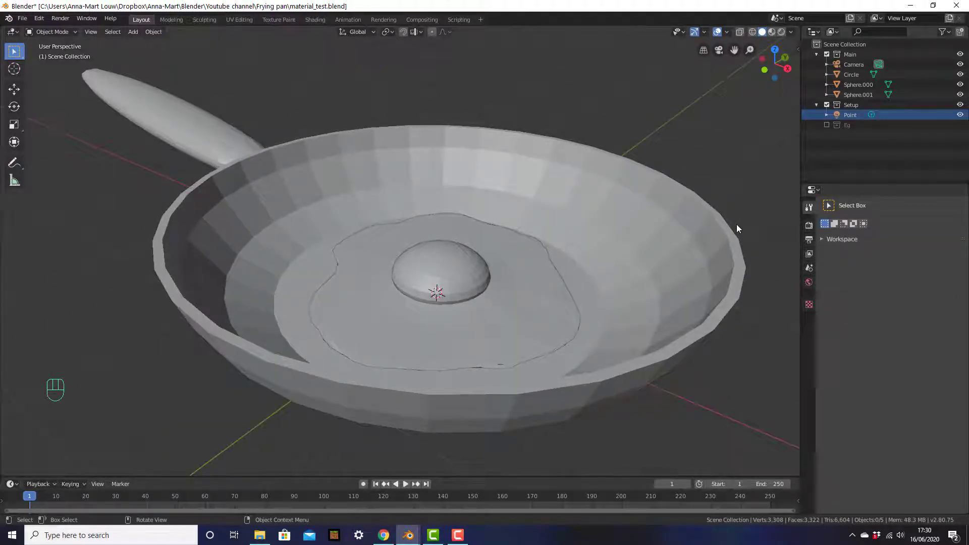
# - Set the scene's render engine to Cycles
pyautogui.click(810, 226)
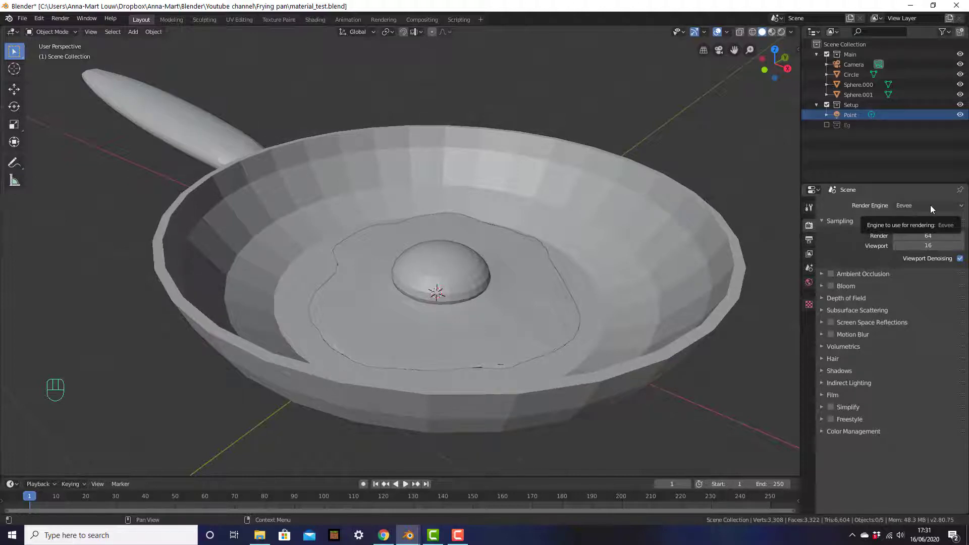
pyautogui.click(954, 208)
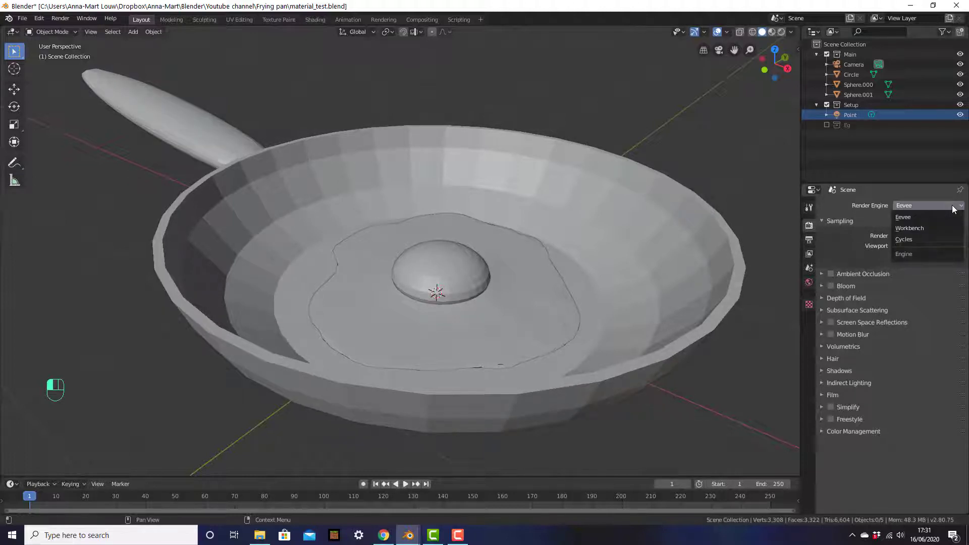
pyautogui.click(926, 241)
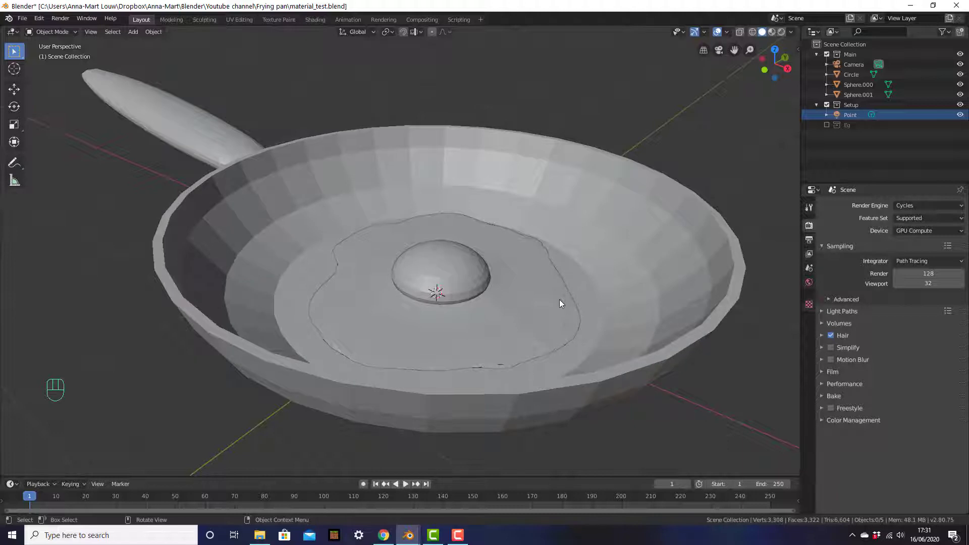
# - Shade the frying pan smooth and add a Subdivision Surface modifier to it
pyautogui.click(493, 176)
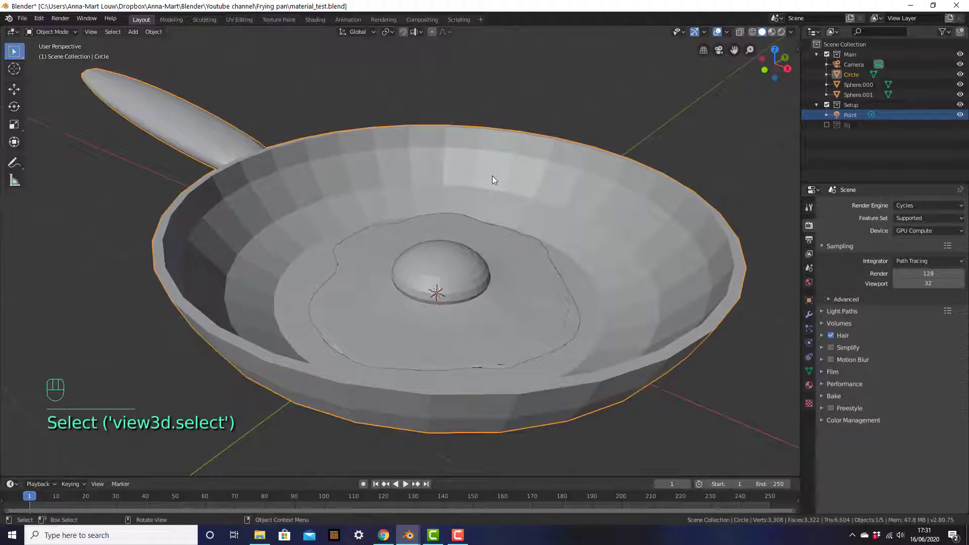
pyautogui.rightClick(493, 177)
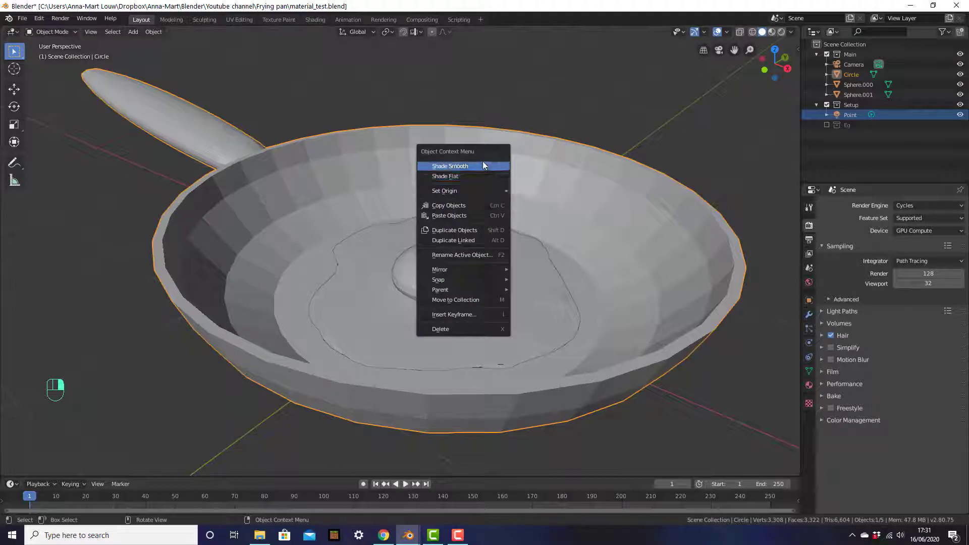
pyautogui.click(483, 166)
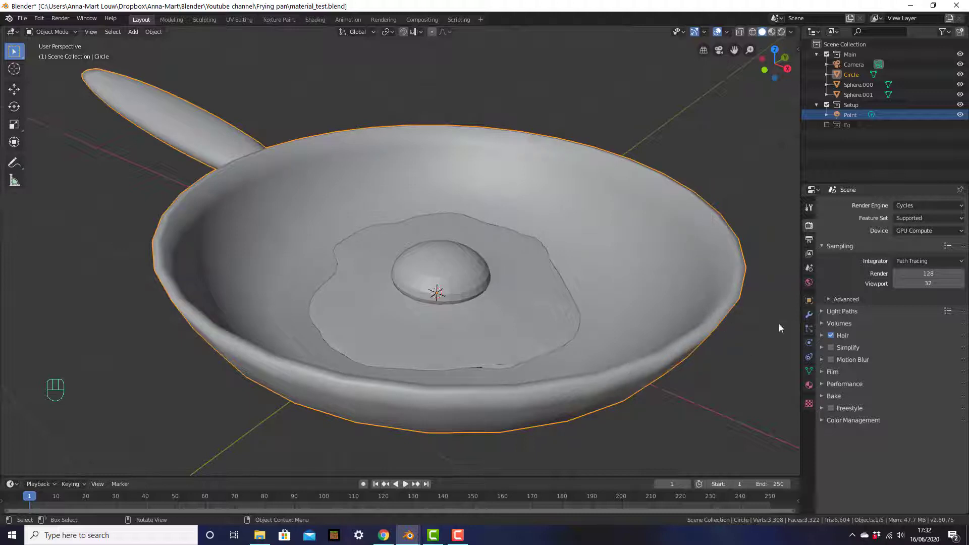
pyautogui.click(809, 315)
pyautogui.click(858, 205)
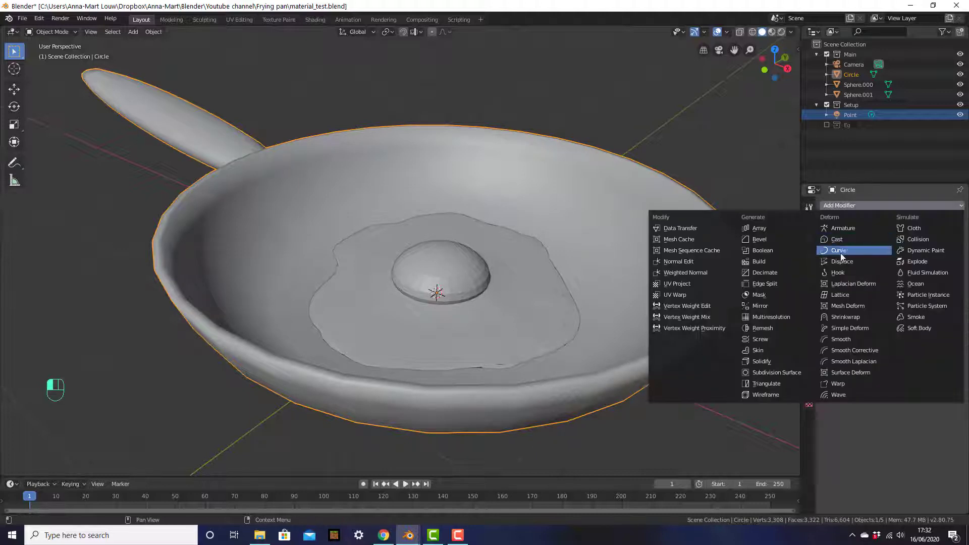
pyautogui.click(781, 373)
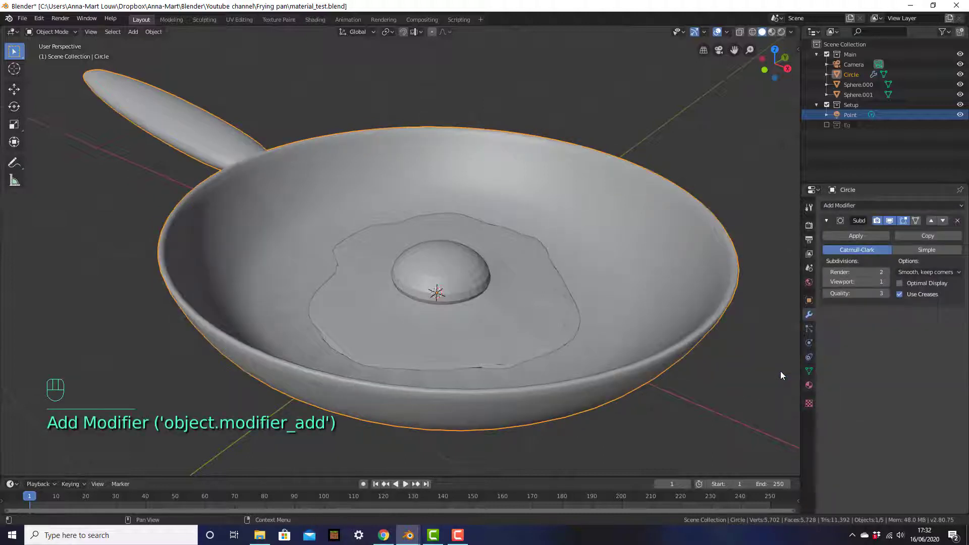
# - Join the egg white and the yolk into a single object
pyautogui.click(524, 315)
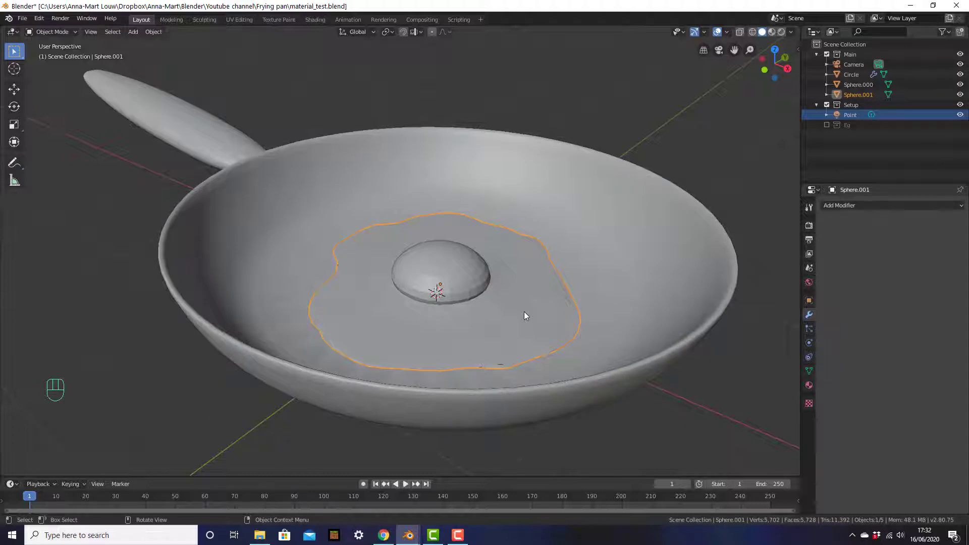
pyautogui.click(454, 279)
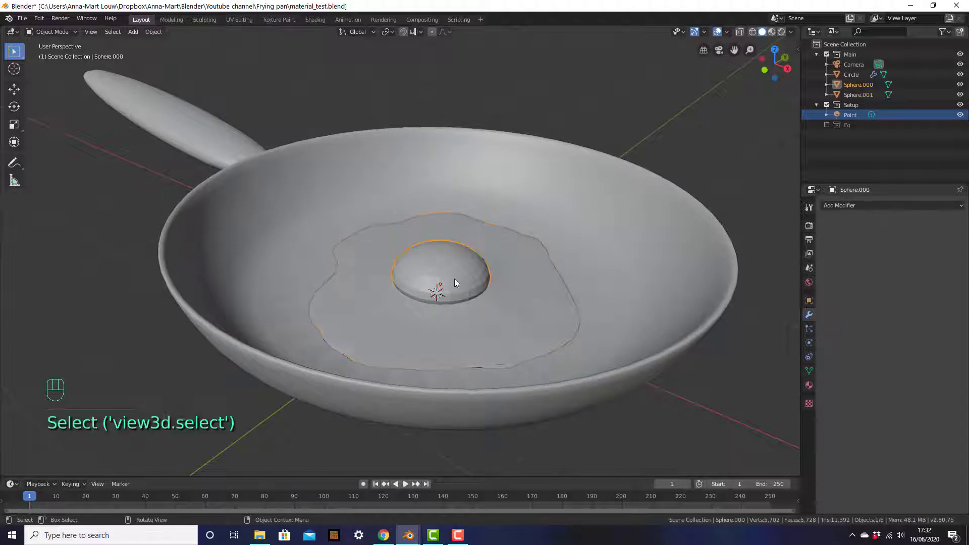
pyautogui.click(511, 301)
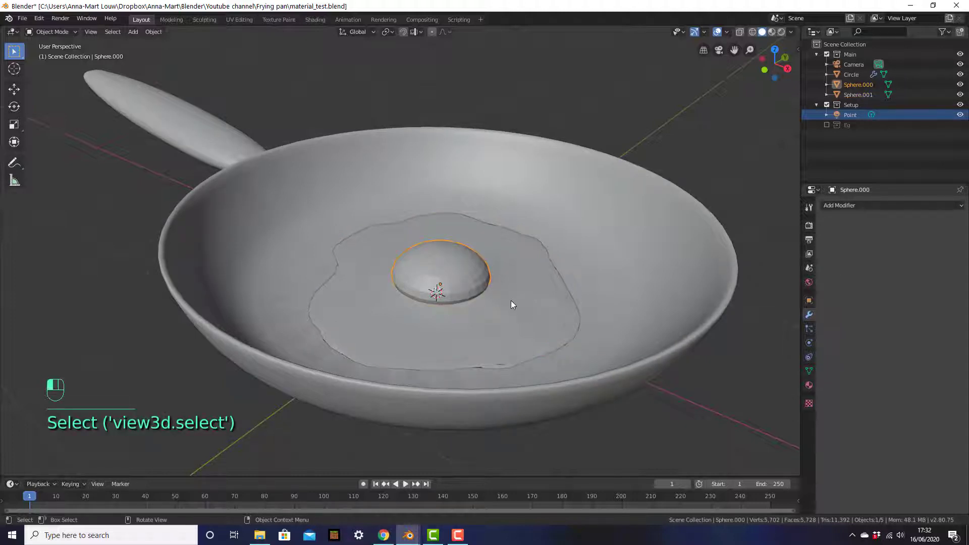
pyautogui.keyDown('shift'); pyautogui.click(459, 280); pyautogui.keyUp('shift')
pyautogui.hotkey('ctrl', 'j')
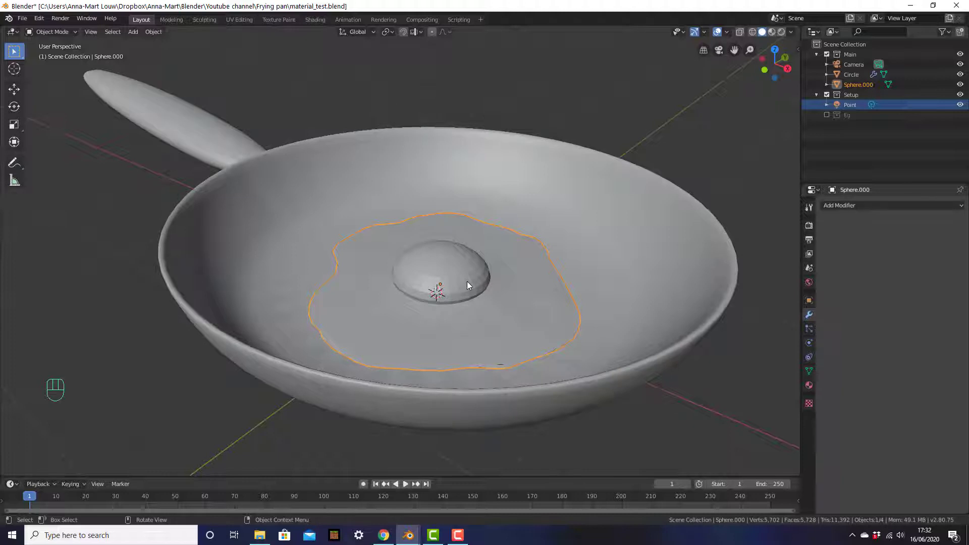
# - Shade the joined egg smooth and add a Subdivision Surface modifier to it
pyautogui.rightClick(467, 281)
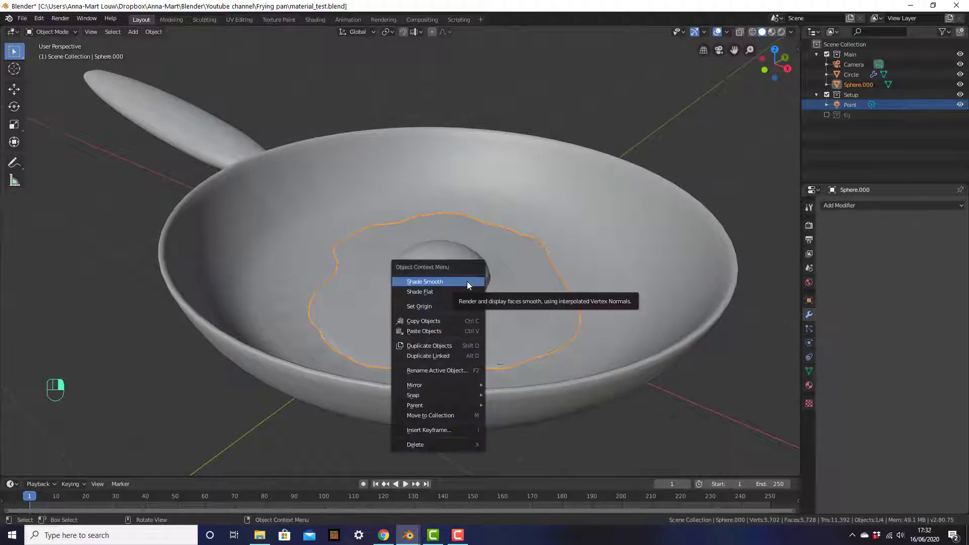
pyautogui.click(468, 282)
pyautogui.moveTo(493, 290); pyautogui.dragTo(550, 323, button='middle')
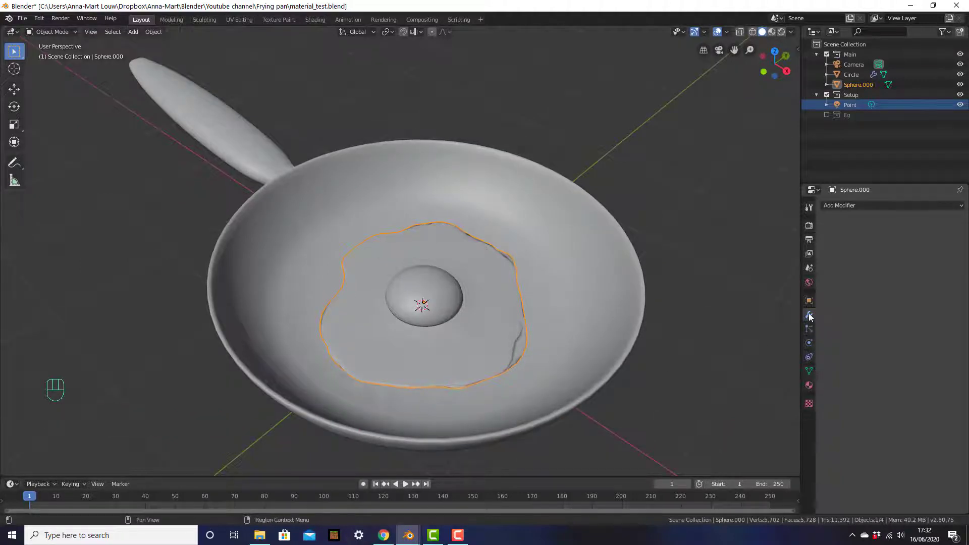
pyautogui.click(864, 206)
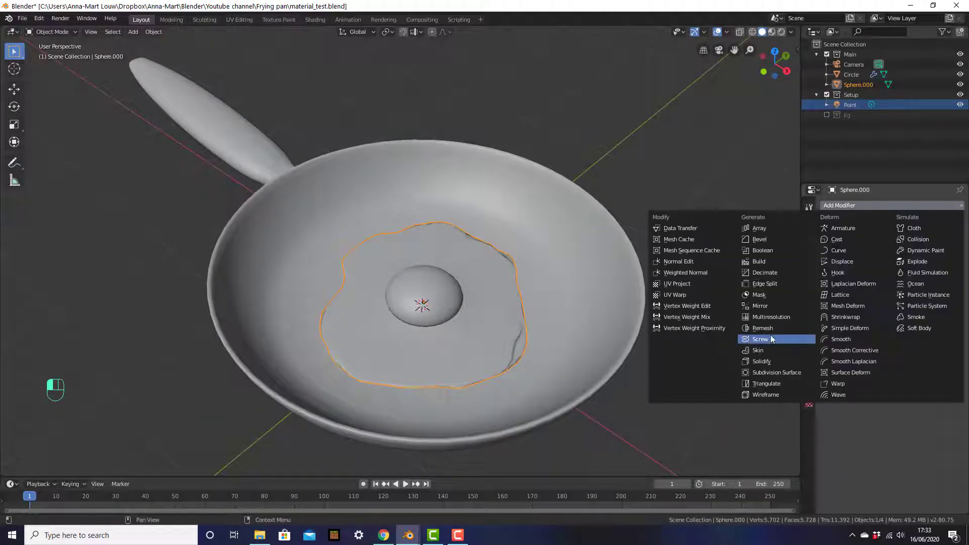
pyautogui.click(775, 373)
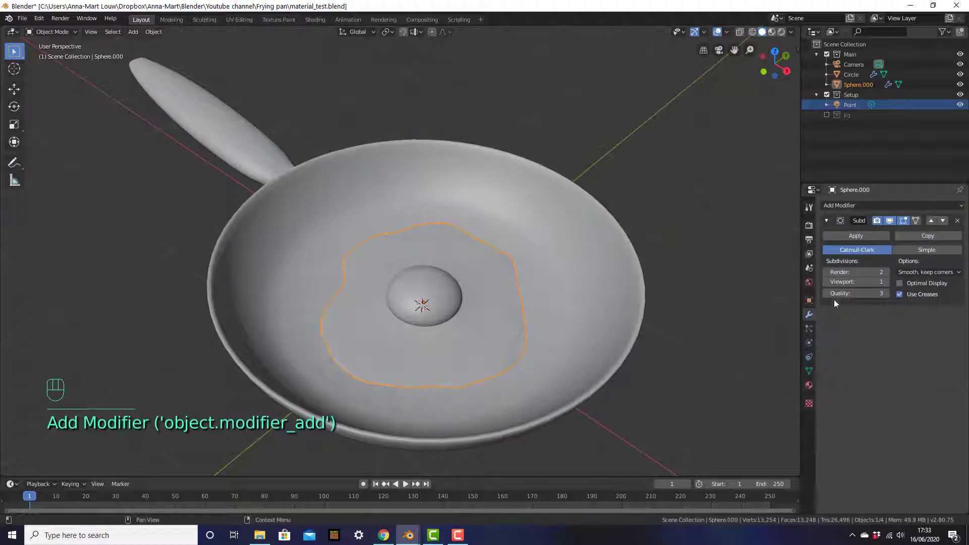
pyautogui.moveTo(595, 350); pyautogui.dragTo(486, 305, button='middle')
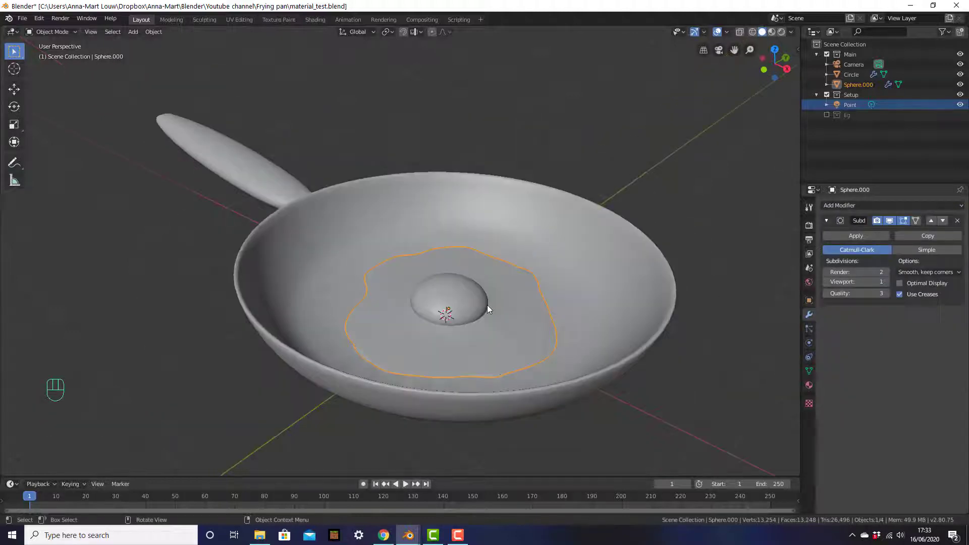
pyautogui.click(681, 257)
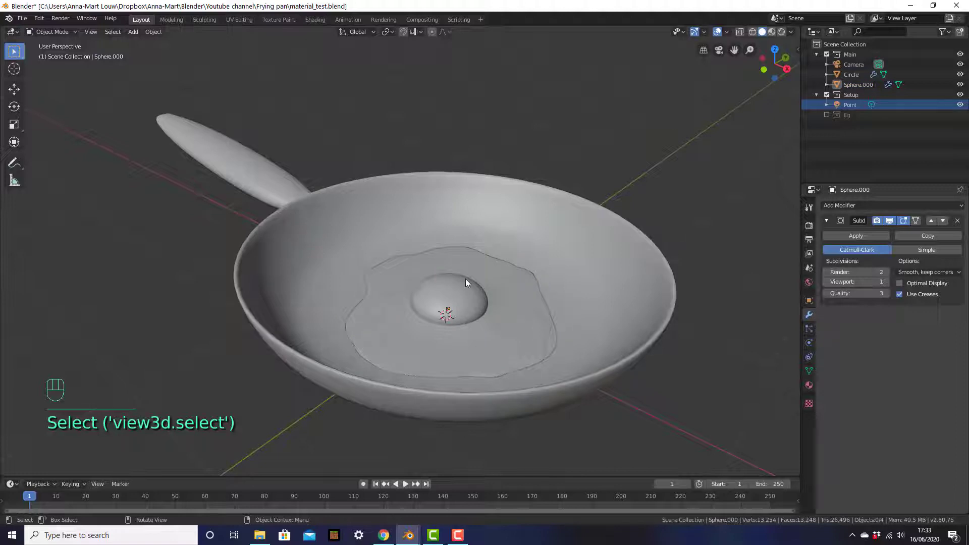
# - Display the 3D viewport with Rendered shading to preview the pan and egg
pyautogui.scroll(-3, 466, 278)
pyautogui.scroll(2, 468, 277)
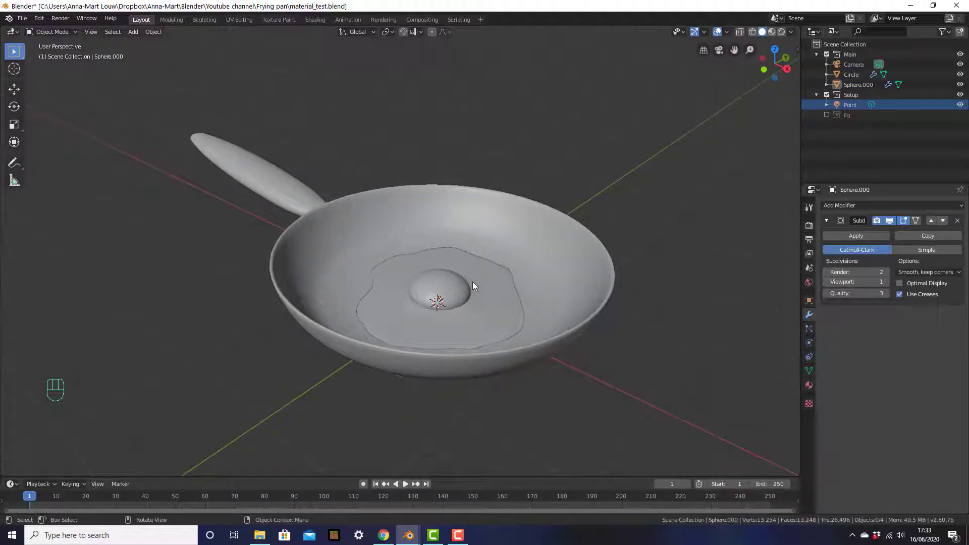
pyautogui.press('z')
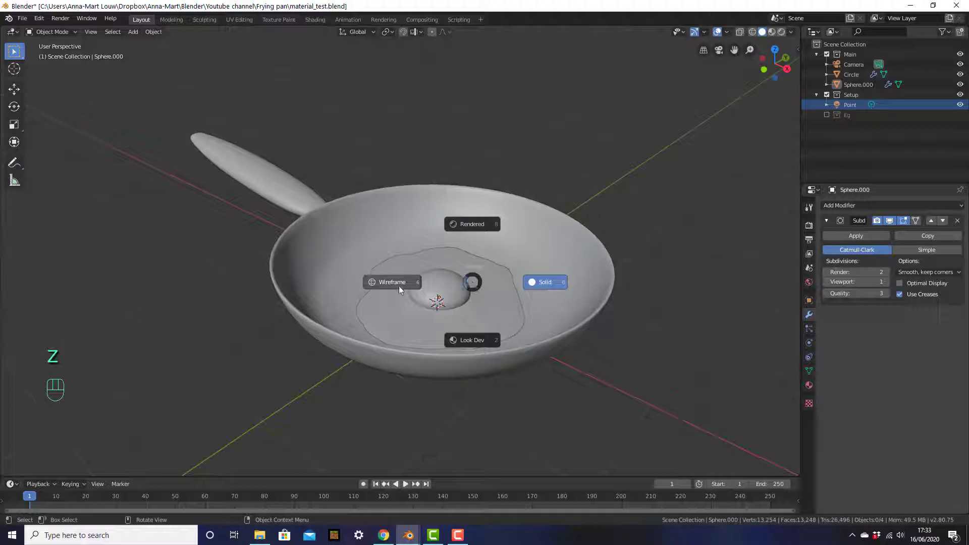
pyautogui.click(475, 223)
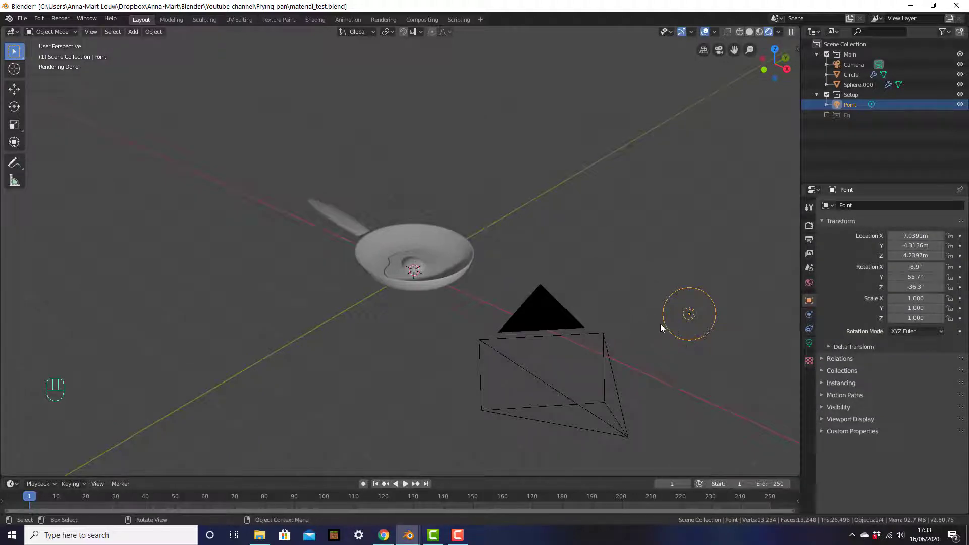
# - Change the point light to a Sun light and set its strength to 10
pyautogui.click(687, 335)
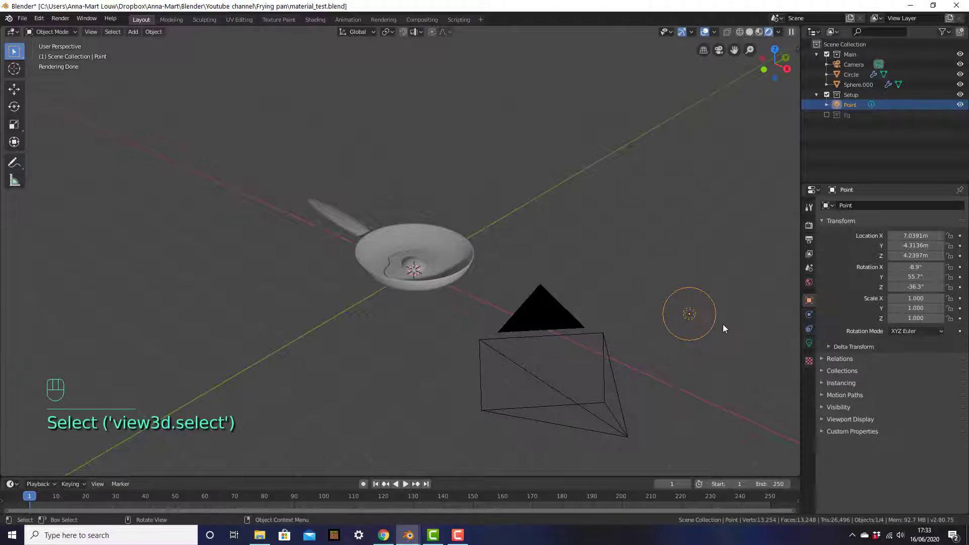
pyautogui.click(810, 343)
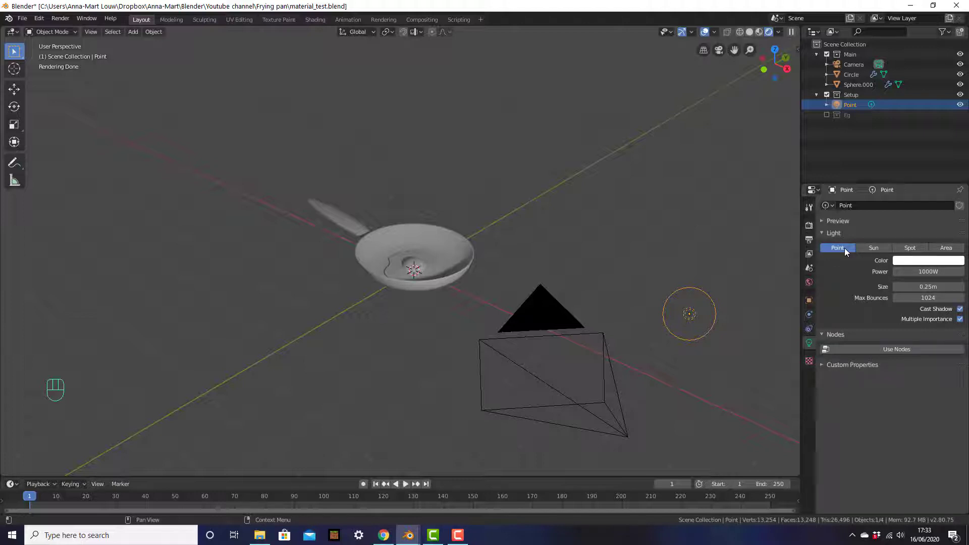
pyautogui.click(867, 247)
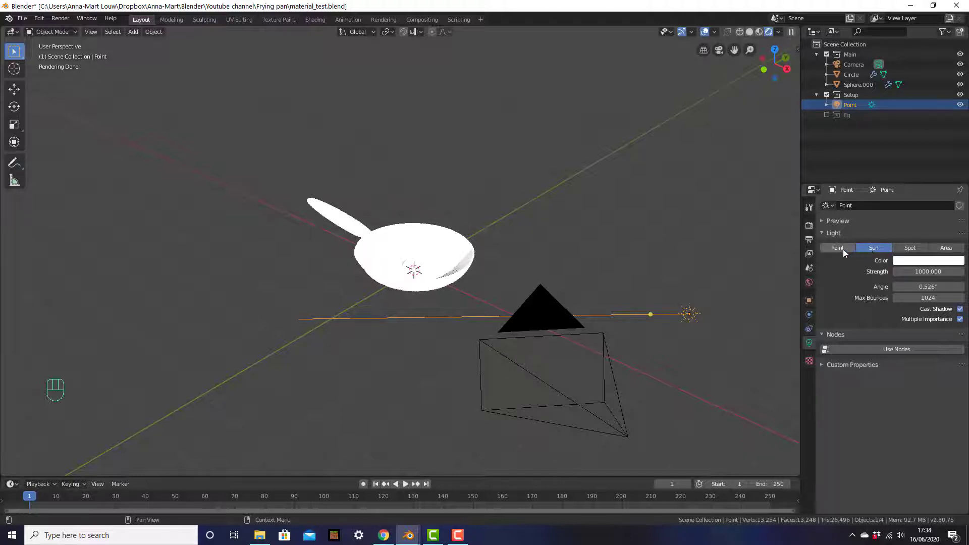
pyautogui.click(843, 249)
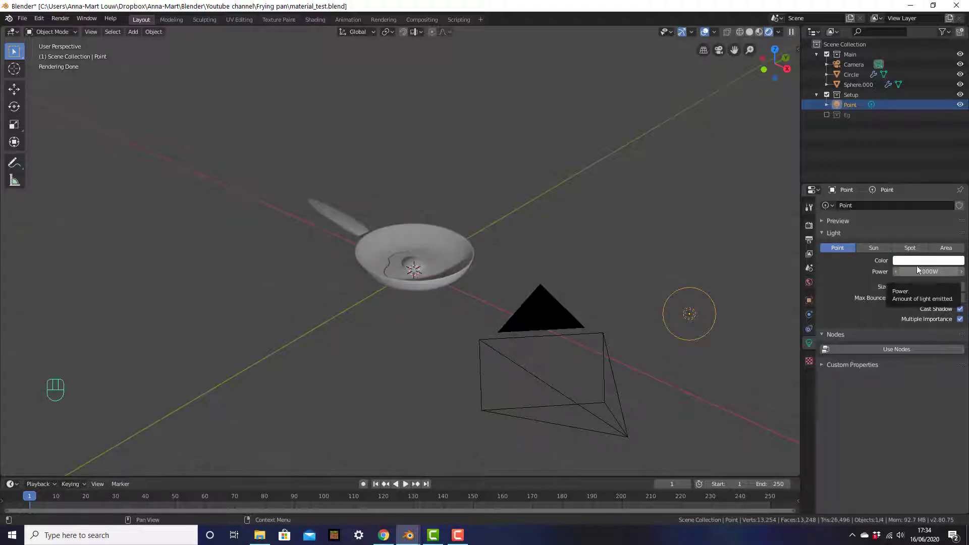
pyautogui.click(879, 248)
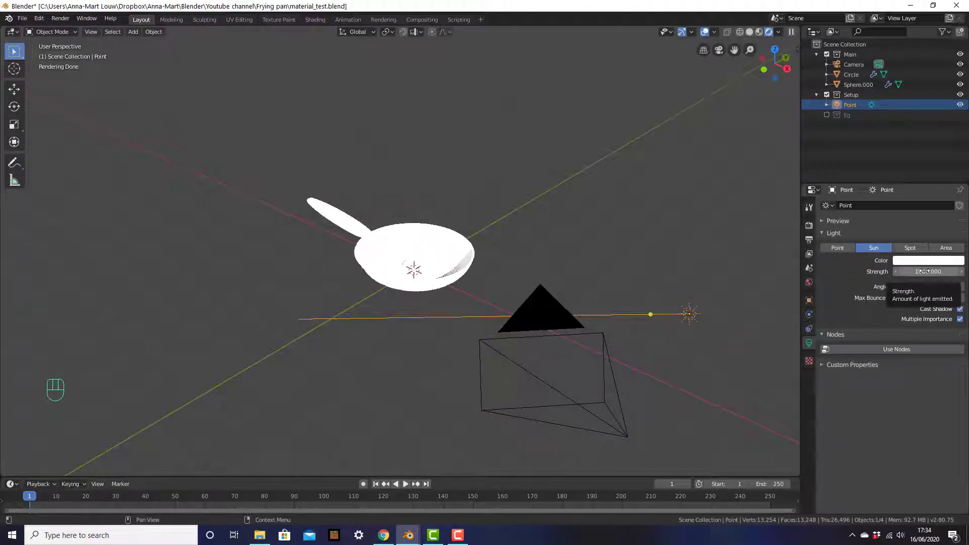
pyautogui.click(924, 271)
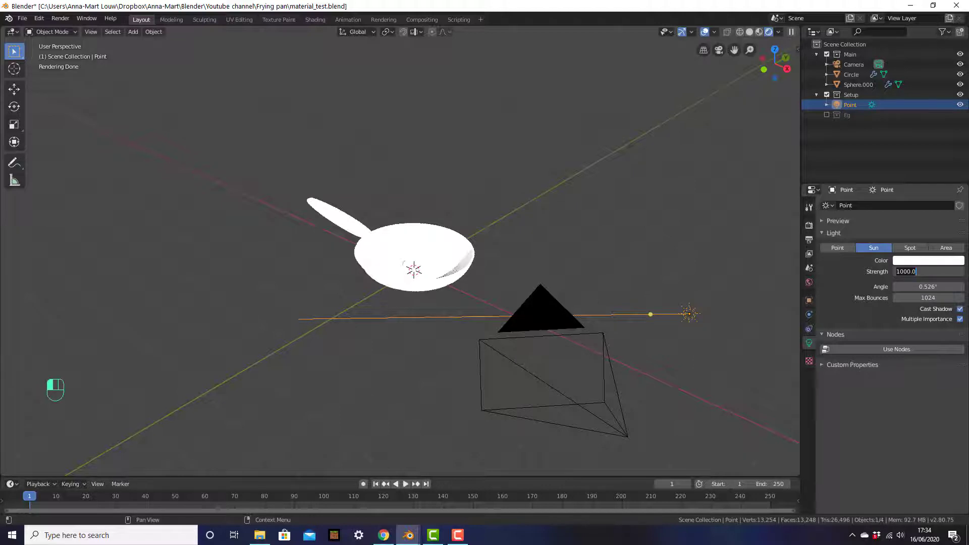
pyautogui.write('10')
pyautogui.press('Return')
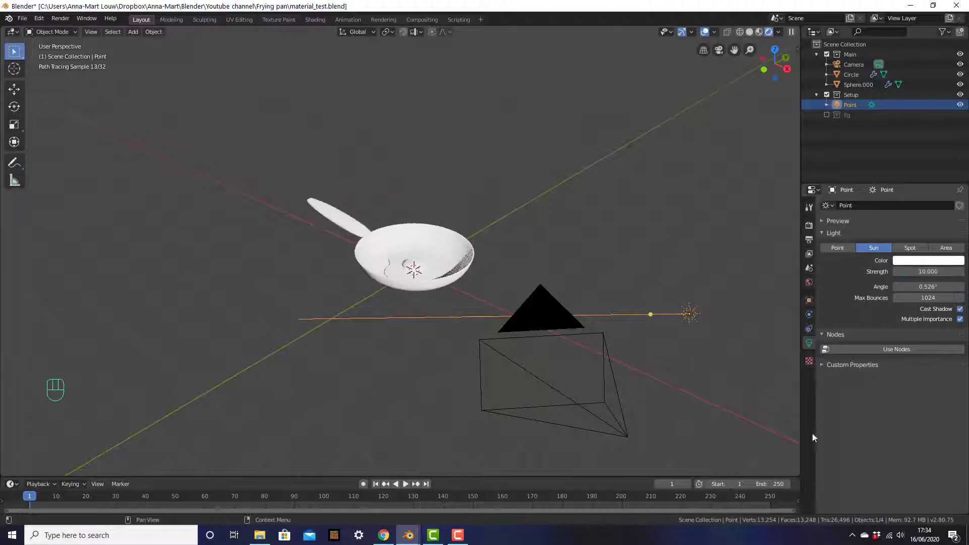
# - Rotate the sun light in the front view so that its beam slopes down towards the pan's side
pyautogui.scroll(3, 596, 364)
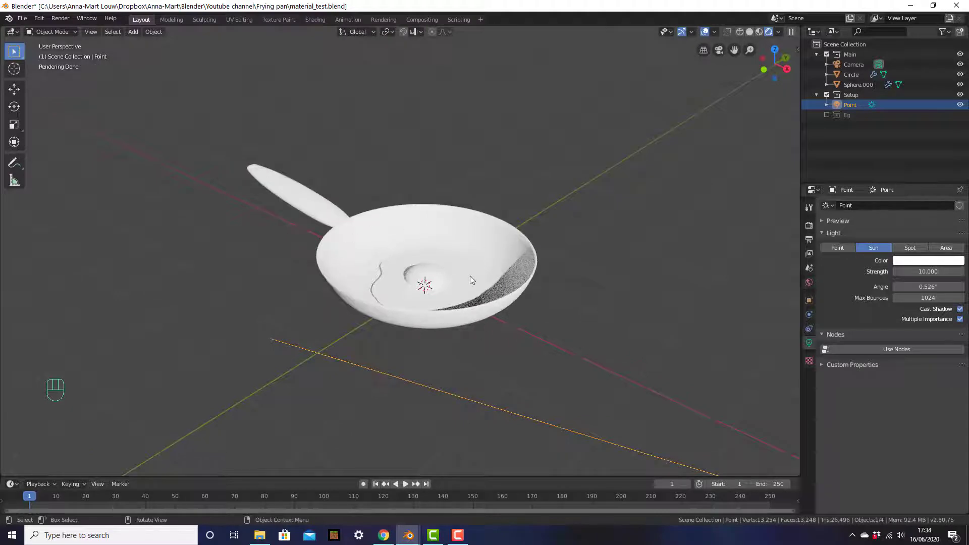
pyautogui.scroll(-4, 470, 275)
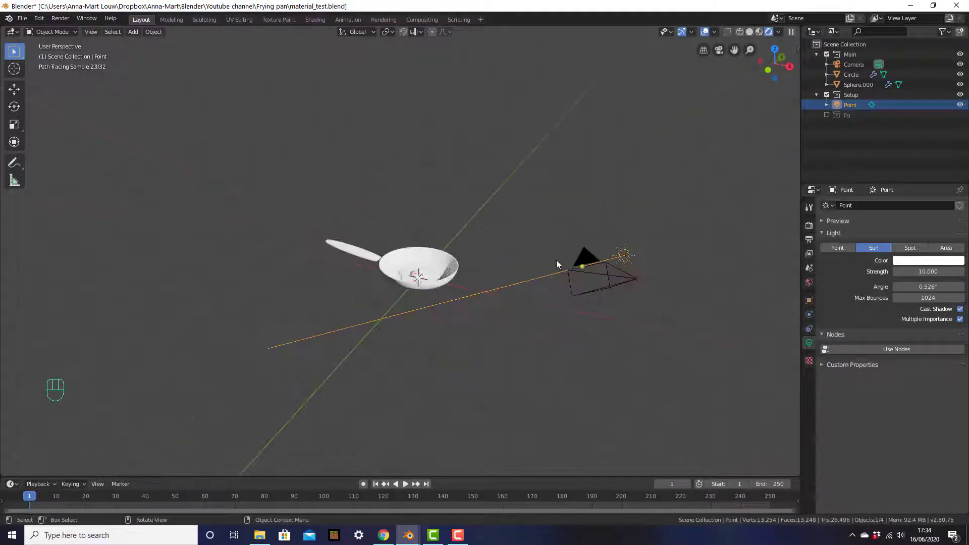
pyautogui.press('KP_1')
pyautogui.press('r')
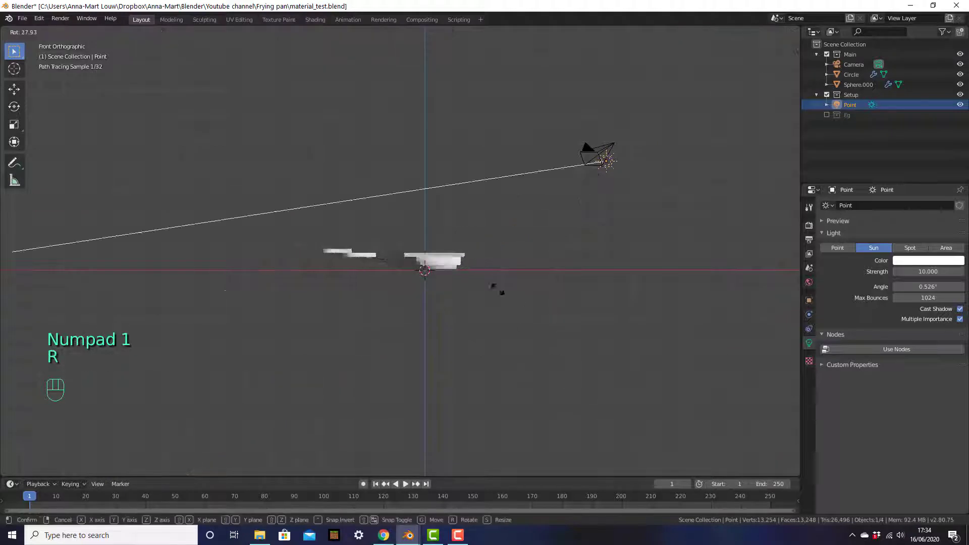
pyautogui.click(531, 251)
pyautogui.moveTo(531, 252); pyautogui.dragTo(513, 267, button='middle')
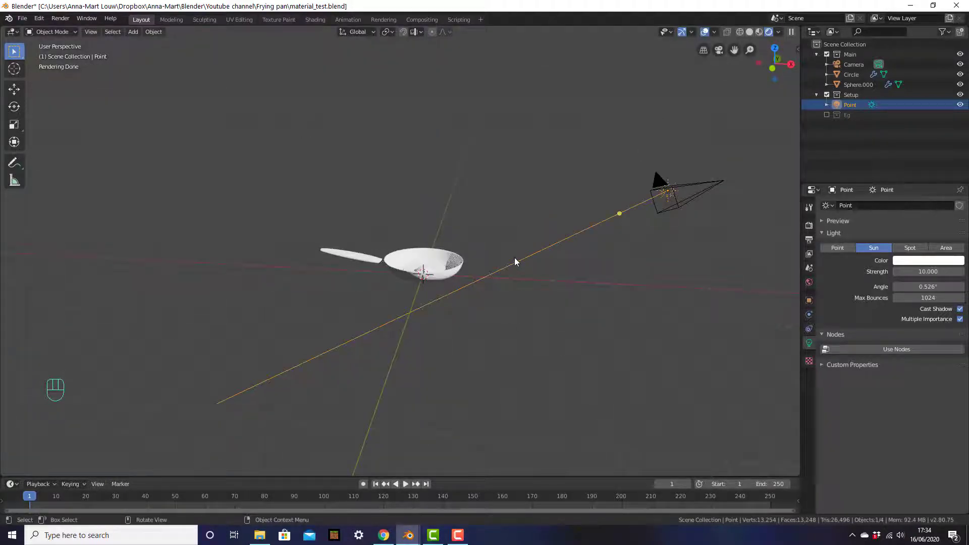
pyautogui.press('KP_7')
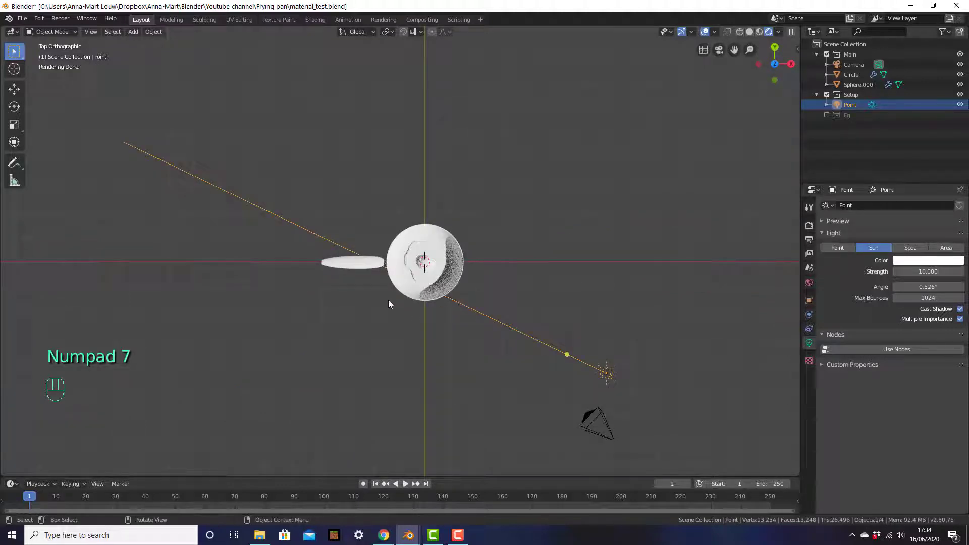
pyautogui.press('r')
pyautogui.rightClick(526, 353)
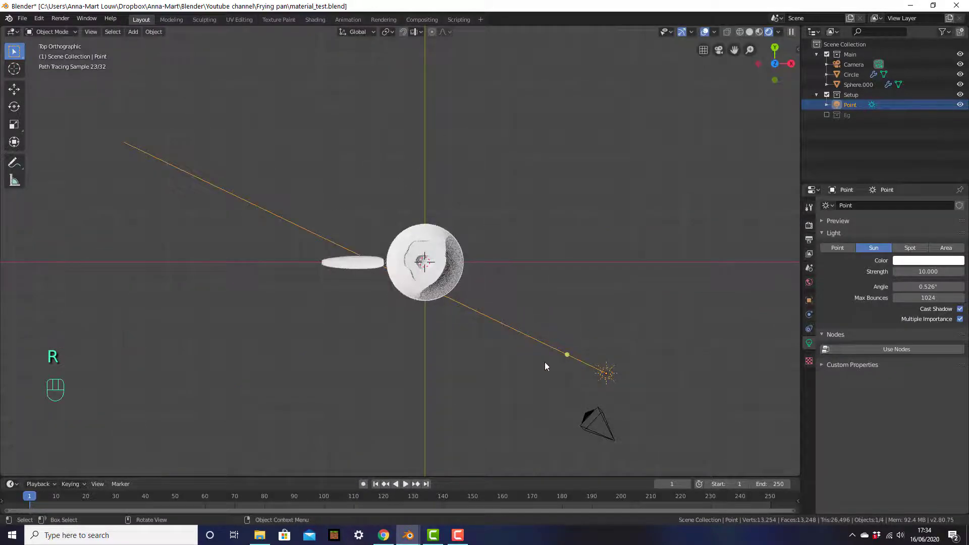
pyautogui.press('g')
pyautogui.rightClick(540, 320)
pyautogui.moveTo(541, 320); pyautogui.dragTo(495, 217, button='middle')
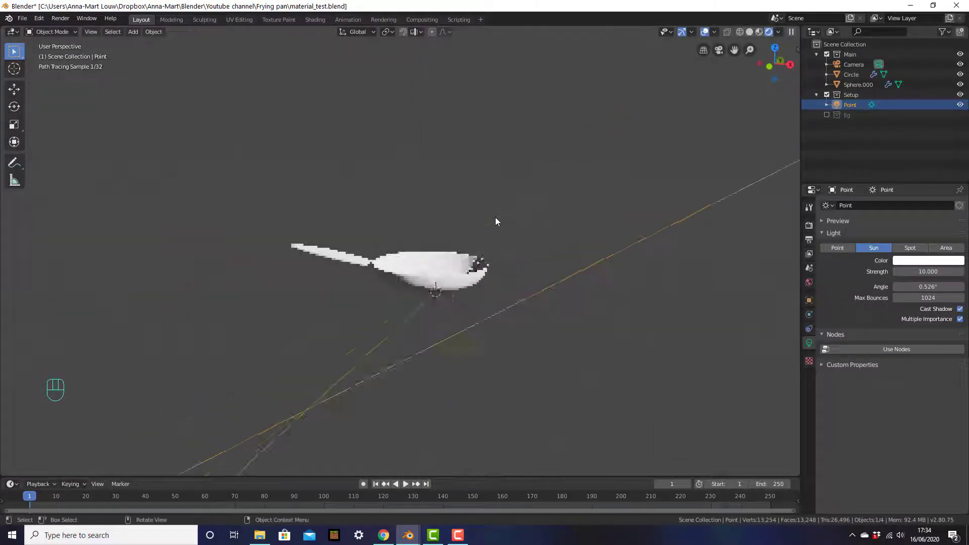
# - Add a new material to the frying pan and name it Pan
pyautogui.press('shift')
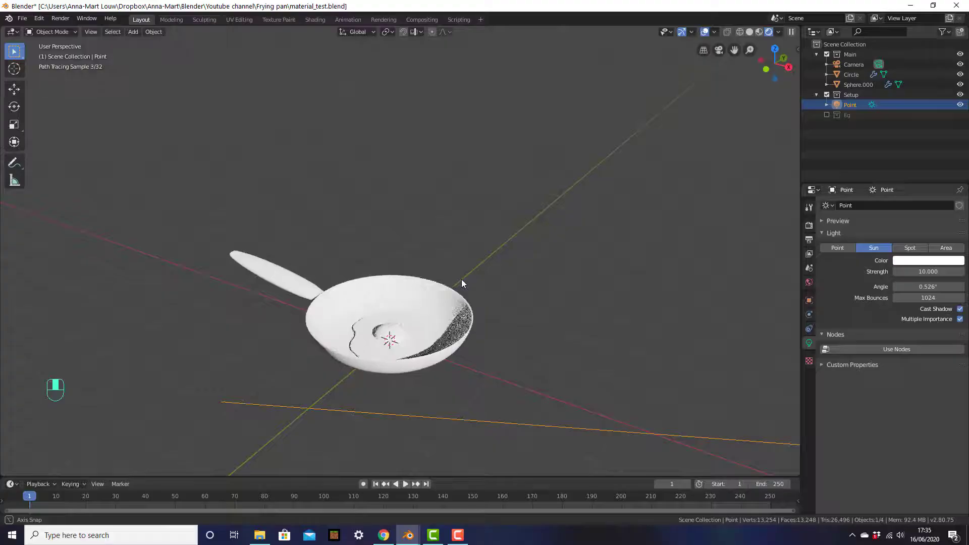
pyautogui.keyDown('shift'); pyautogui.moveTo(435, 273); pyautogui.dragTo(406, 239, button='middle'); pyautogui.keyUp('shift')
pyautogui.scroll(3, 488, 256)
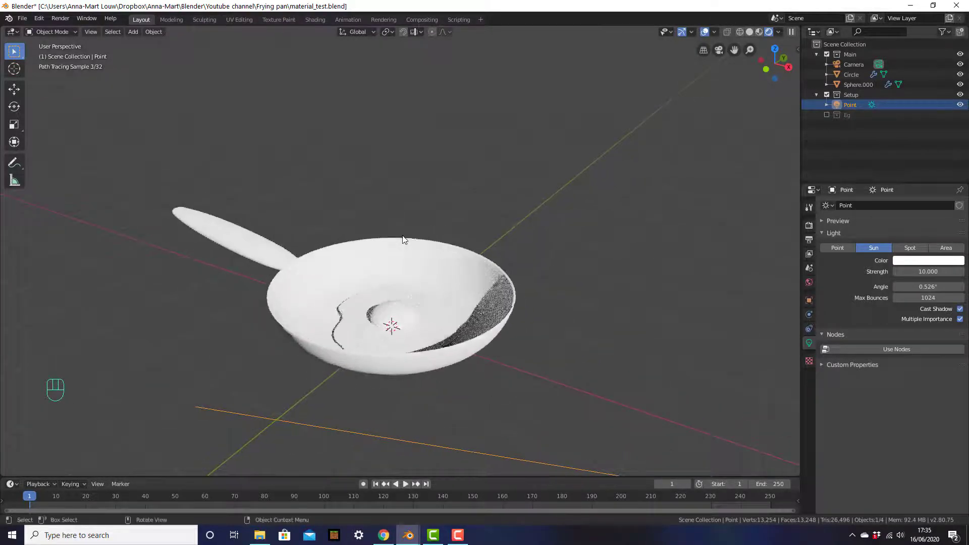
pyautogui.click(461, 265)
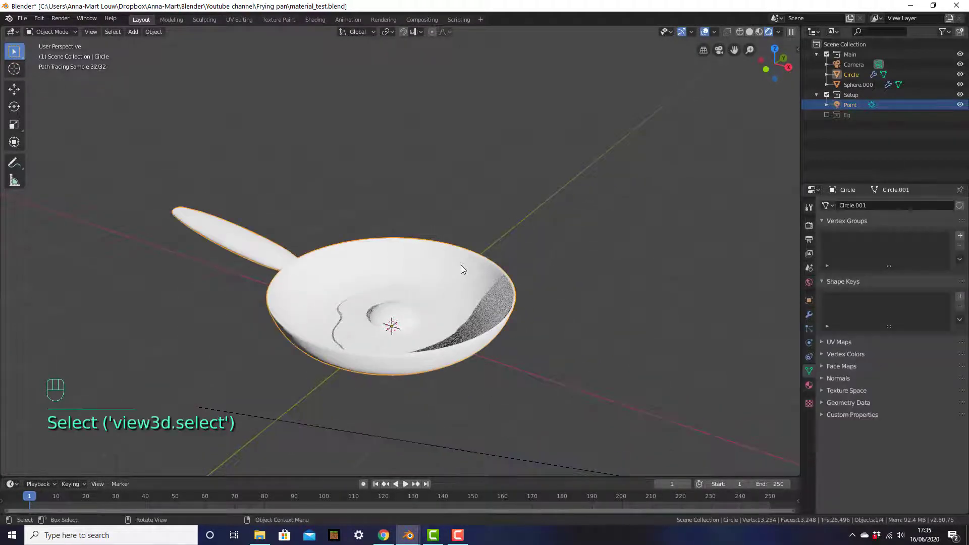
pyautogui.scroll(1, 463, 262)
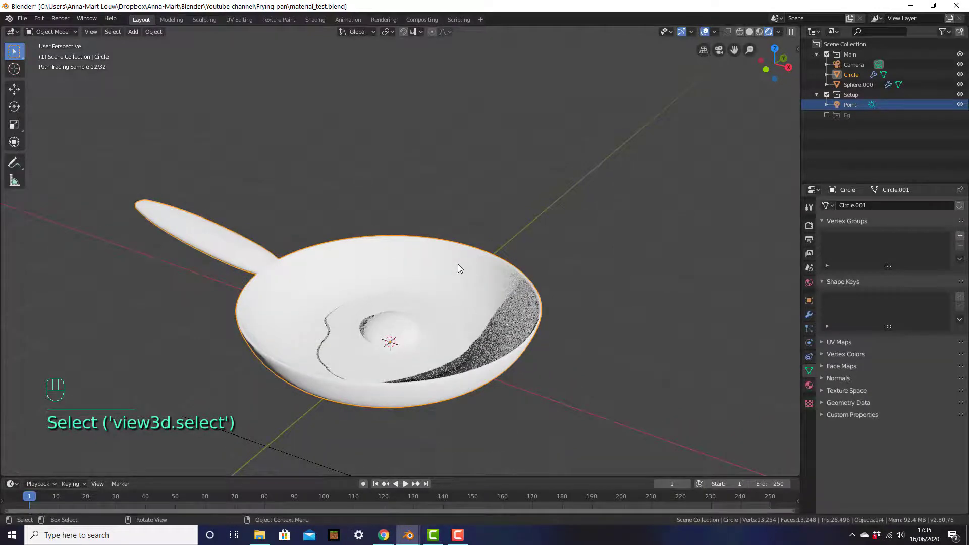
pyautogui.click(809, 386)
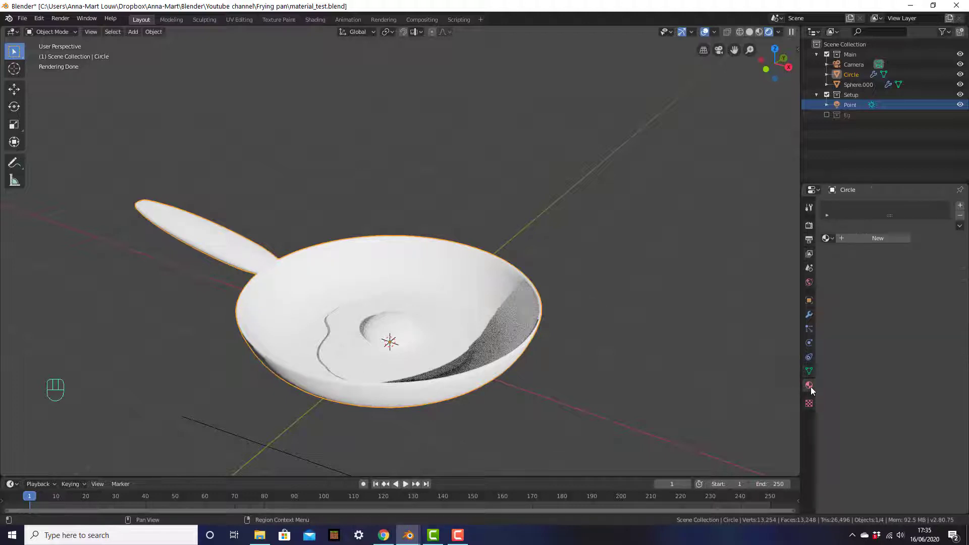
pyautogui.click(895, 237)
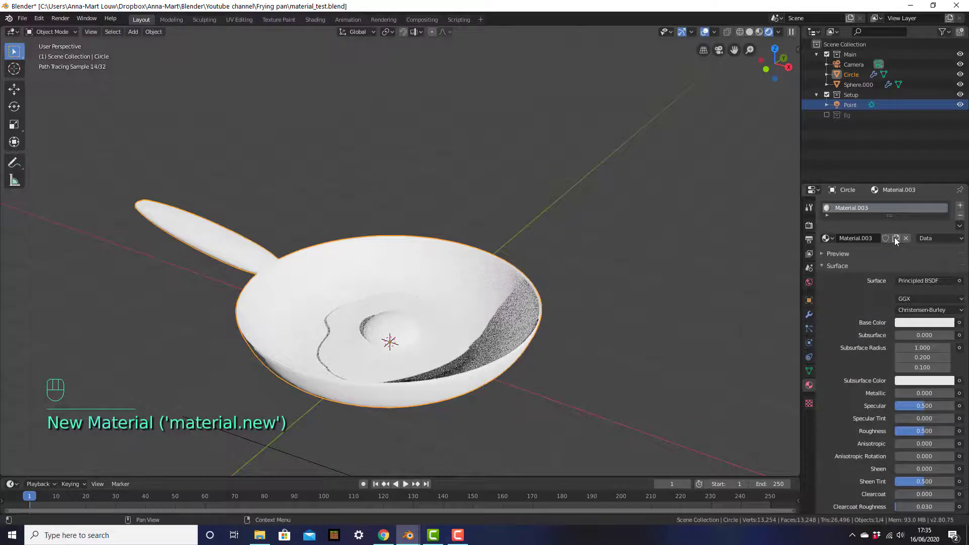
pyautogui.click(859, 235)
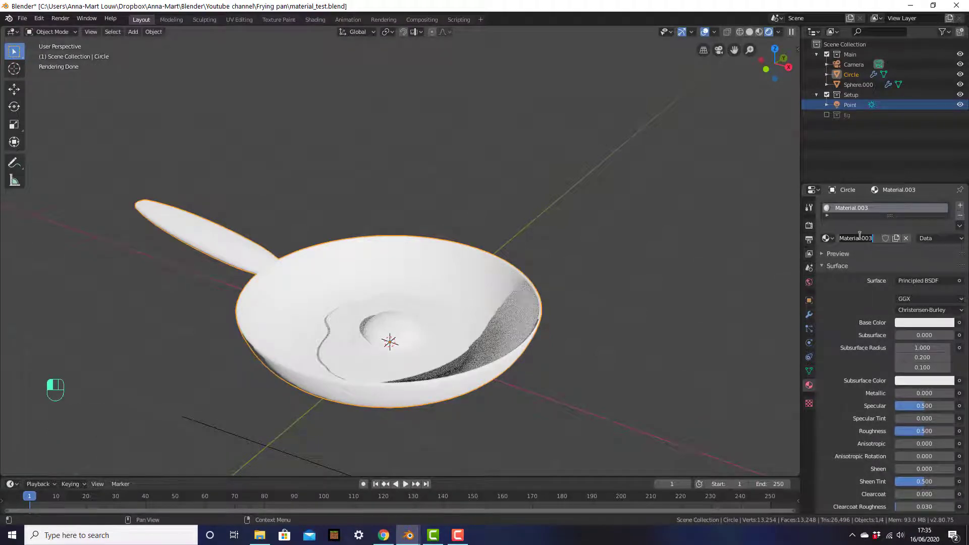
pyautogui.write('Pan')
pyautogui.press('Return')
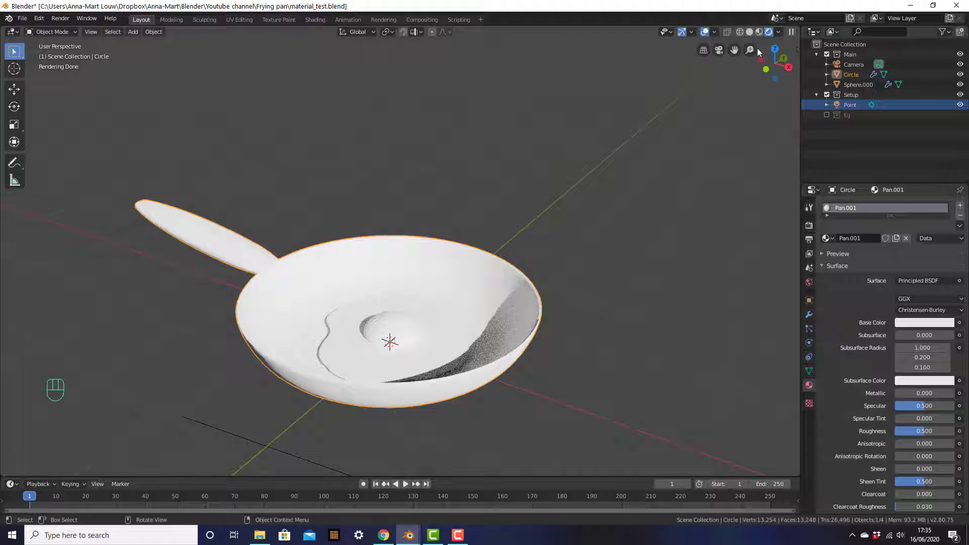
# - Split the 3D viewport side by side and turn the new area into a Shader Editor with its sidebar hidden
pyautogui.click(796, 29)
pyautogui.moveTo(784, 28)
pyautogui.mouseDown()
pyautogui.moveTo(735, 45)
pyautogui.moveTo(414, 63)
pyautogui.moveTo(433, 63)
pyautogui.mouseUp()
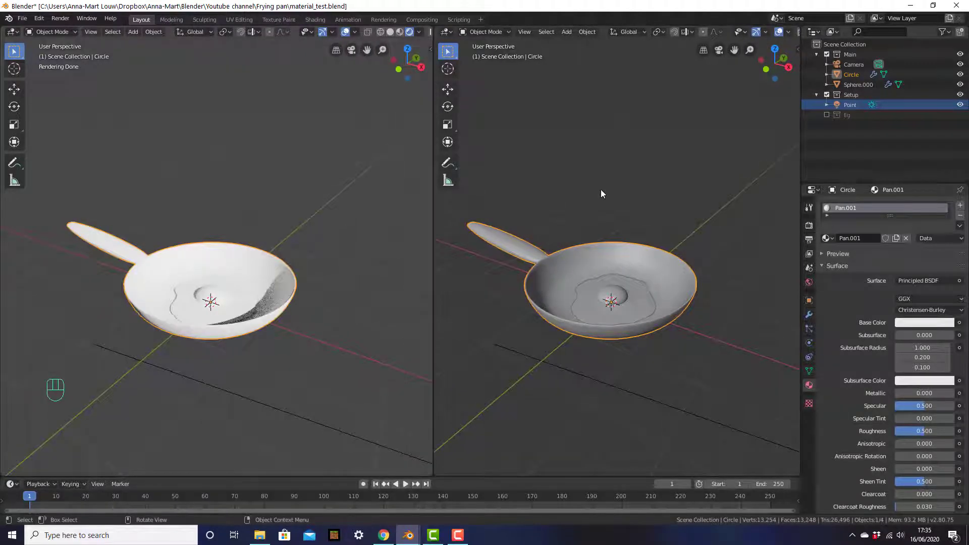
pyautogui.click(446, 32)
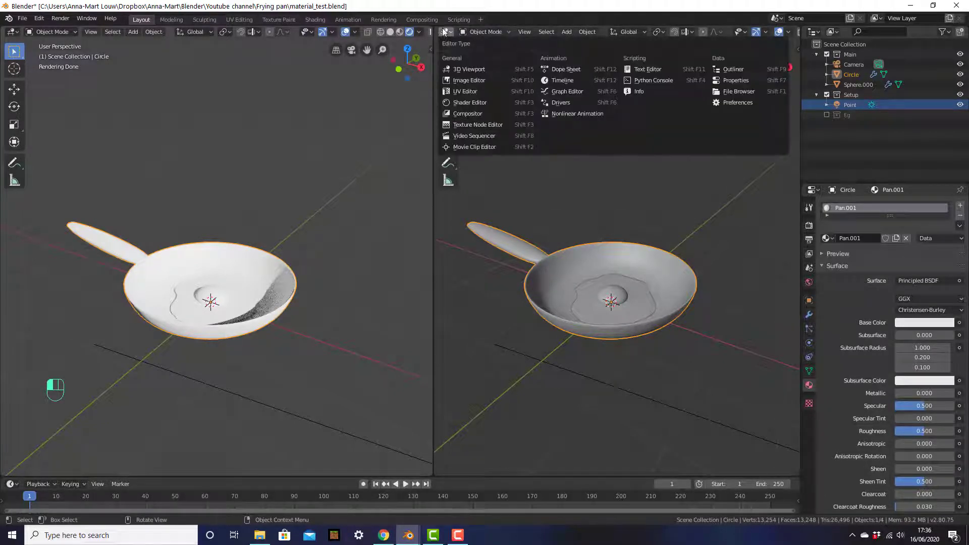
pyautogui.click(489, 103)
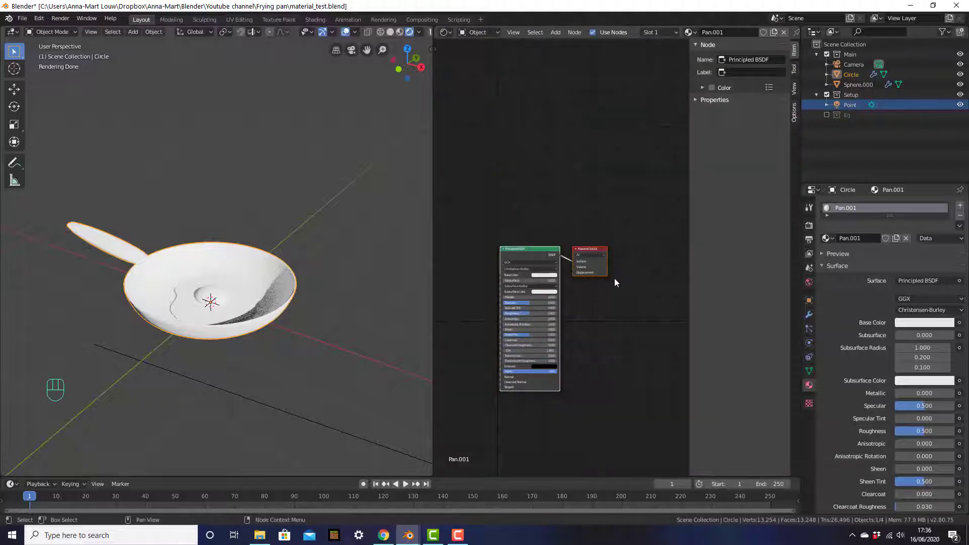
pyautogui.scroll(4, 606, 293)
pyautogui.keyDown('shift'); pyautogui.moveTo(606, 320); pyautogui.dragTo(630, 254, button='middle'); pyautogui.keyUp('shift')
pyautogui.scroll(1, 631, 267)
pyautogui.scroll(1, 631, 267)
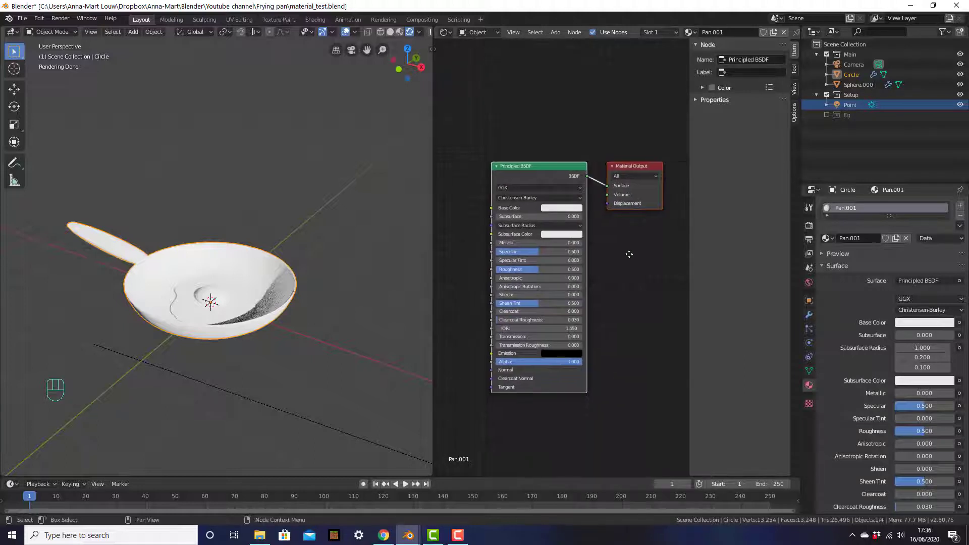
pyautogui.press('n')
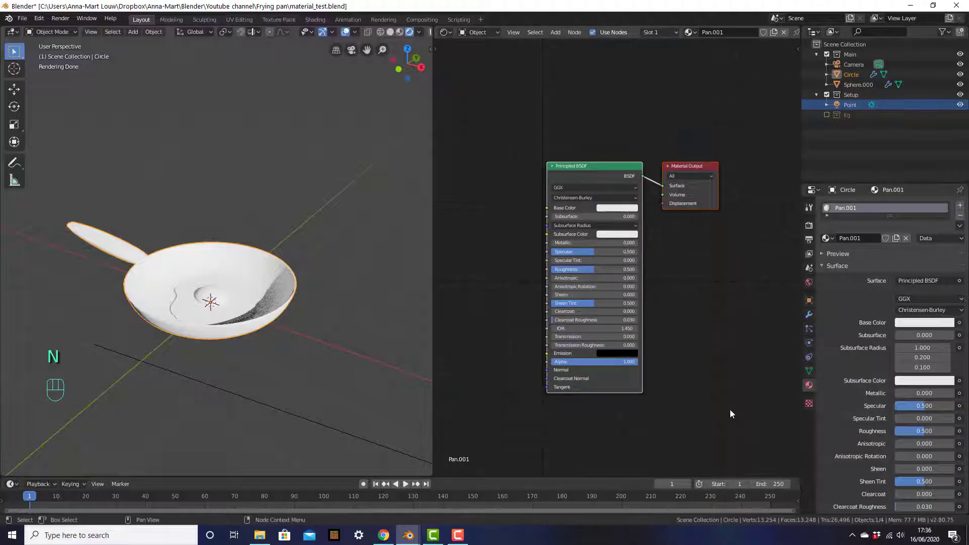
pyautogui.scroll(2, 729, 410)
pyautogui.keyDown('shift'); pyautogui.moveTo(688, 395); pyautogui.dragTo(690, 385, button='middle'); pyautogui.keyUp('shift')
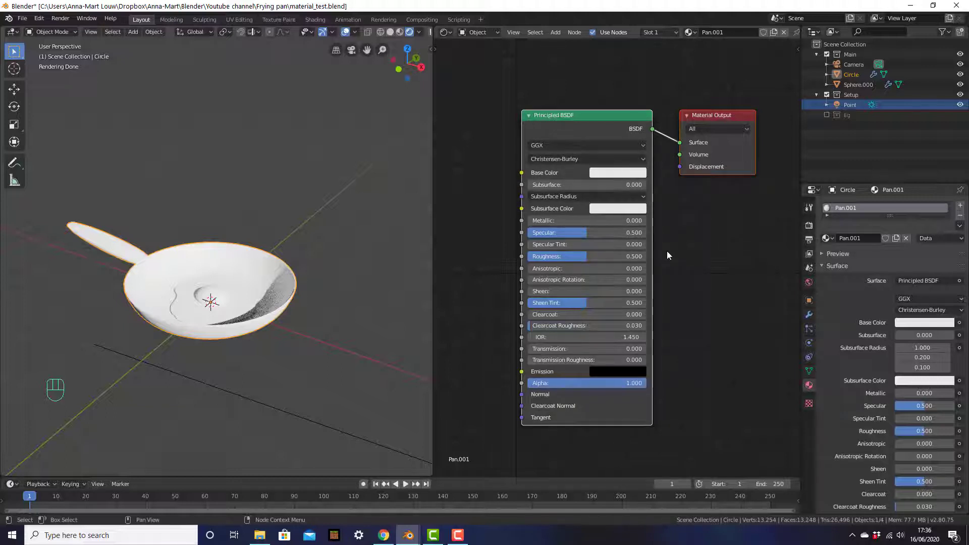
# - Set the Base Color of the pan material's Principled BSDF to black
pyautogui.scroll(3, 186, 316)
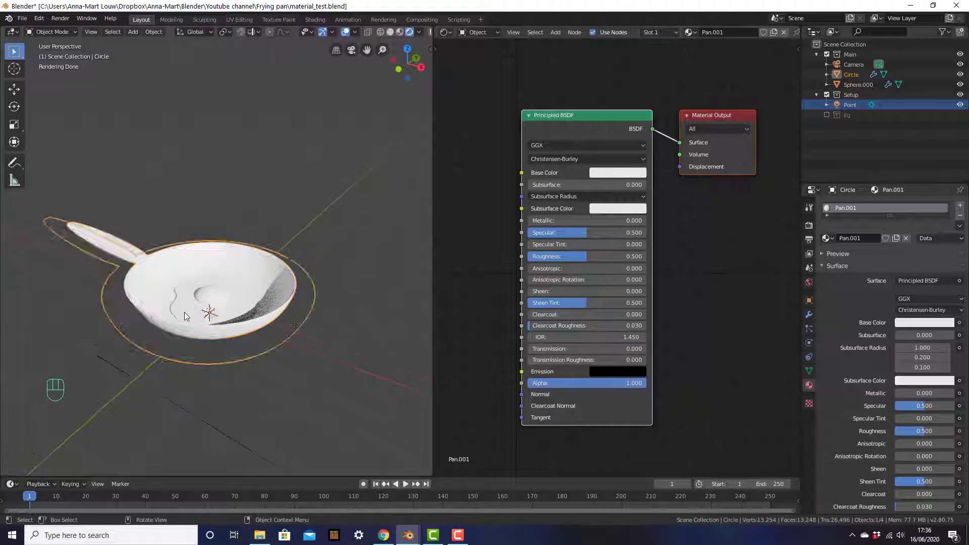
pyautogui.keyDown('shift'); pyautogui.moveTo(185, 315); pyautogui.dragTo(243, 306, button='middle'); pyautogui.keyUp('shift')
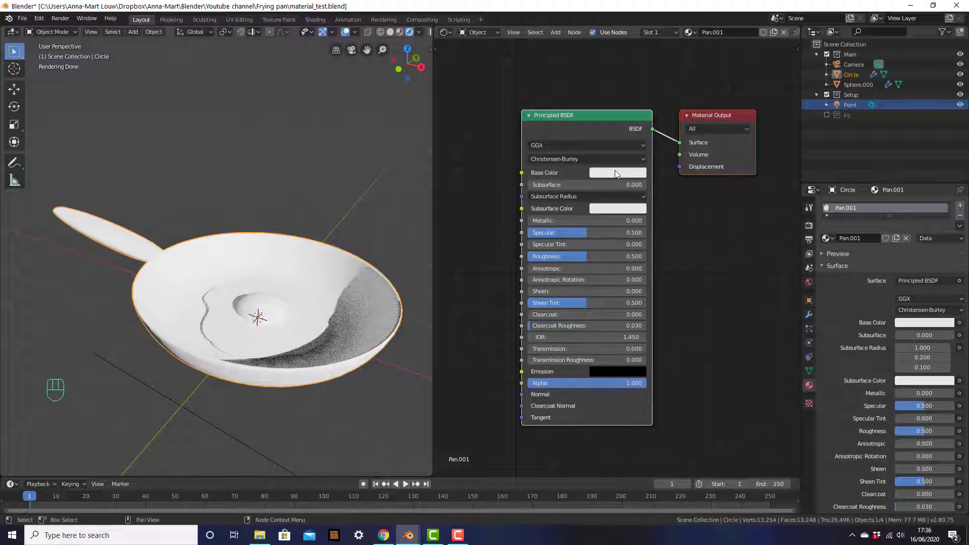
pyautogui.click(615, 172)
pyautogui.moveTo(683, 198); pyautogui.dragTo(683, 265)
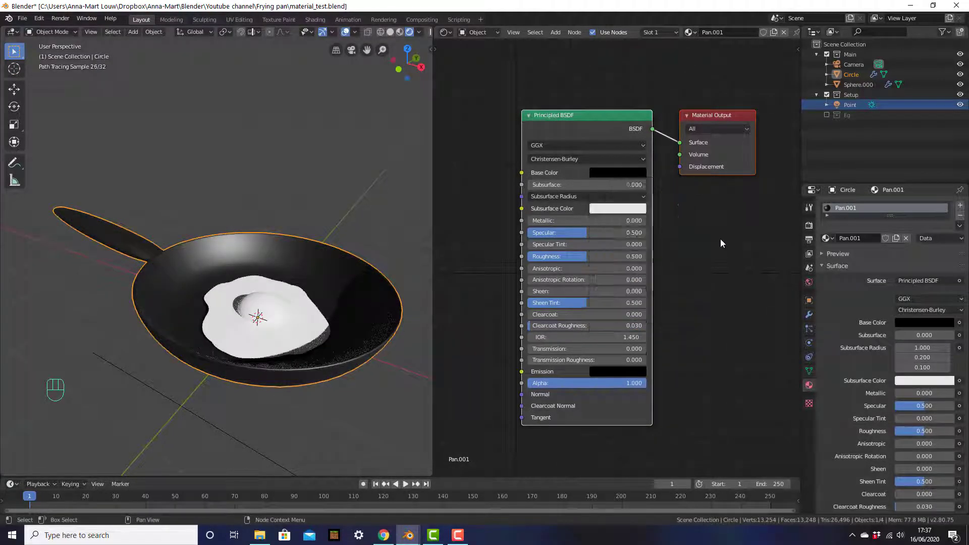
pyautogui.keyDown('shift'); pyautogui.moveTo(268, 296); pyautogui.dragTo(232, 274, button='middle'); pyautogui.keyUp('shift')
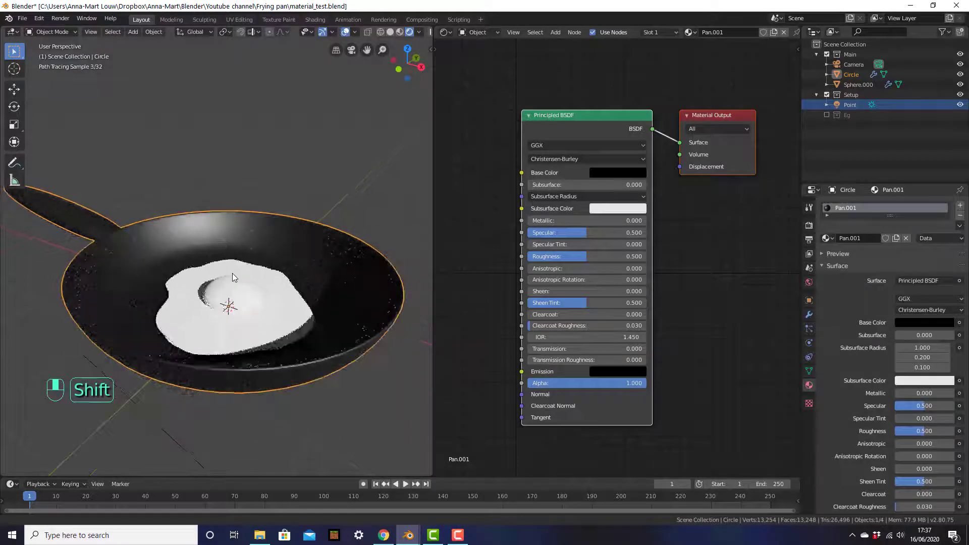
pyautogui.scroll(4, 232, 274)
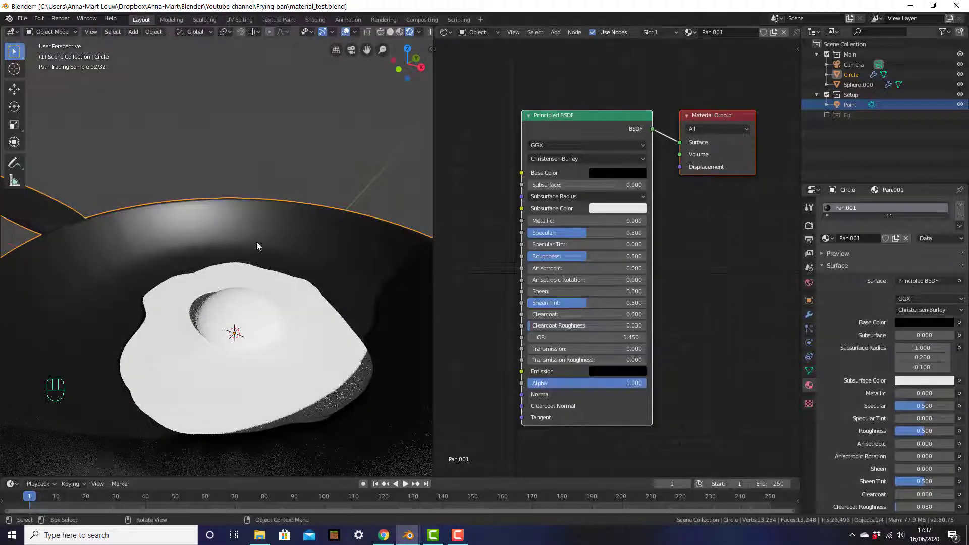
pyautogui.scroll(-4, 257, 246)
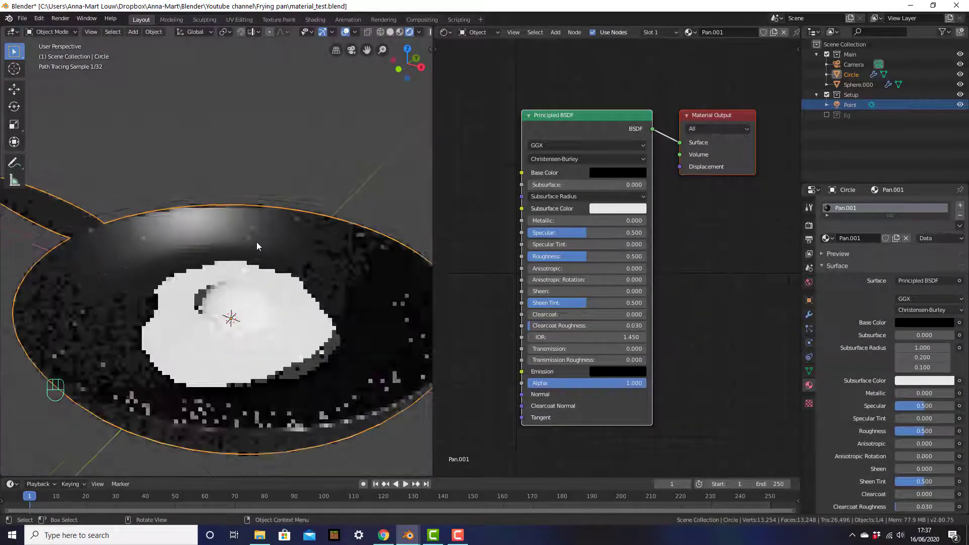
pyautogui.keyDown('shift'); pyautogui.moveTo(256, 245); pyautogui.dragTo(265, 246, button='middle'); pyautogui.keyUp('shift')
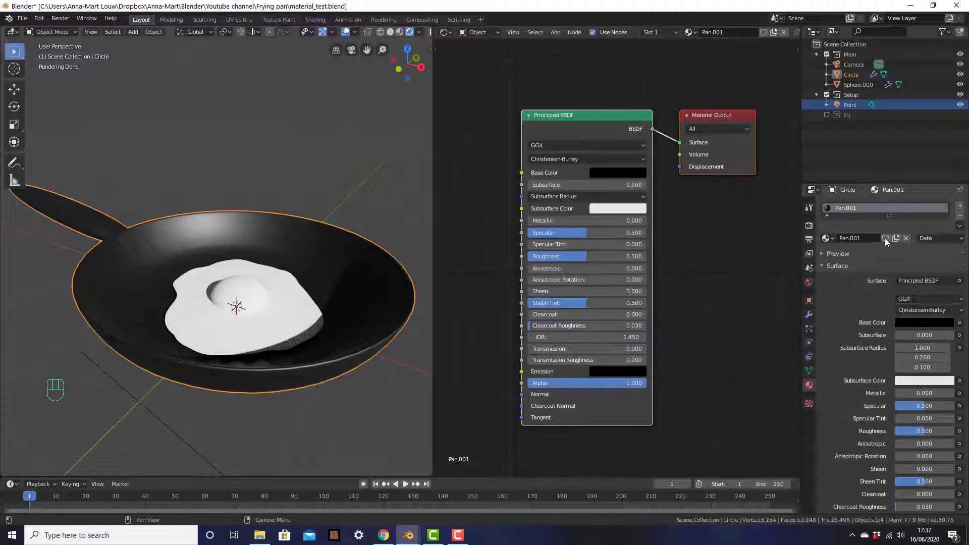
# - Add a second material slot with a new material to the pan and set its Base Color to dark grey, value 0.343
pyautogui.click(960, 207)
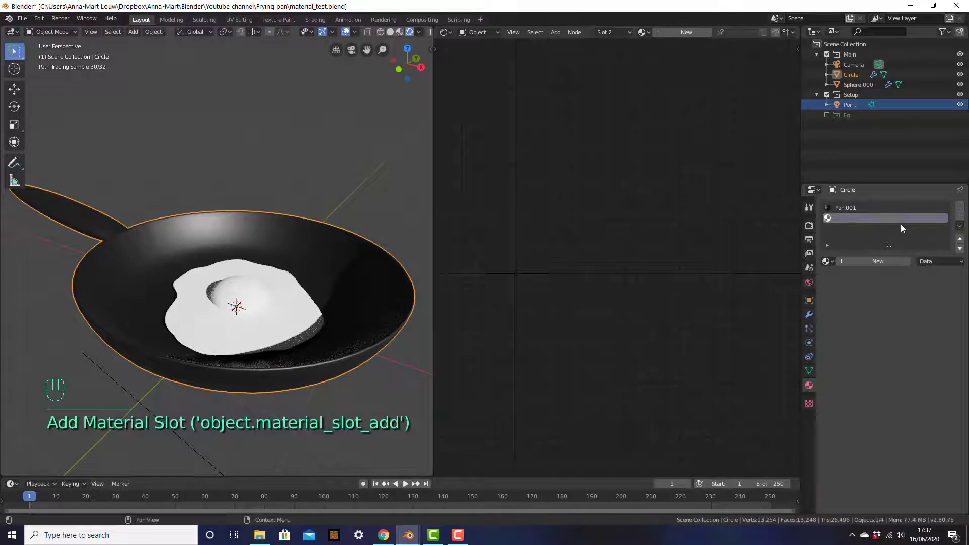
pyautogui.click(886, 261)
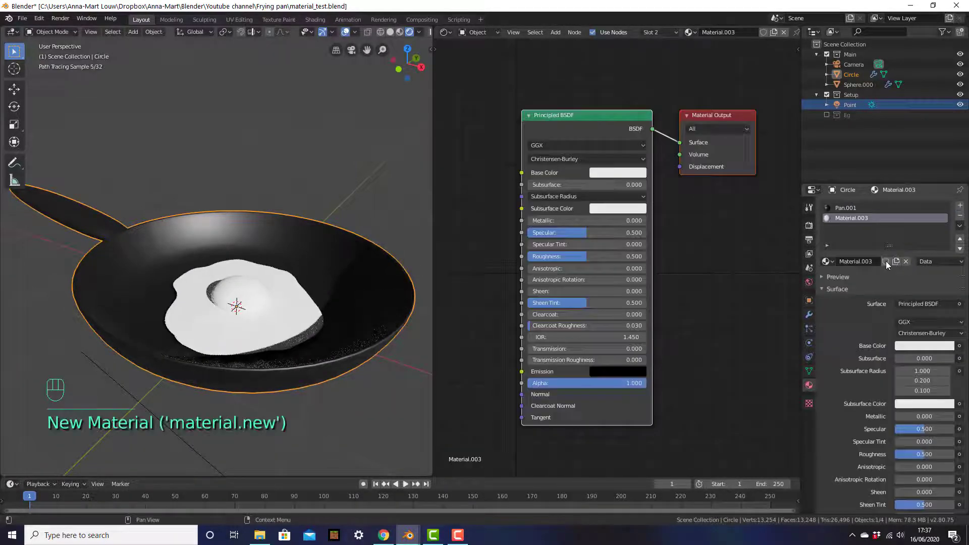
pyautogui.click(624, 173)
pyautogui.click(684, 207)
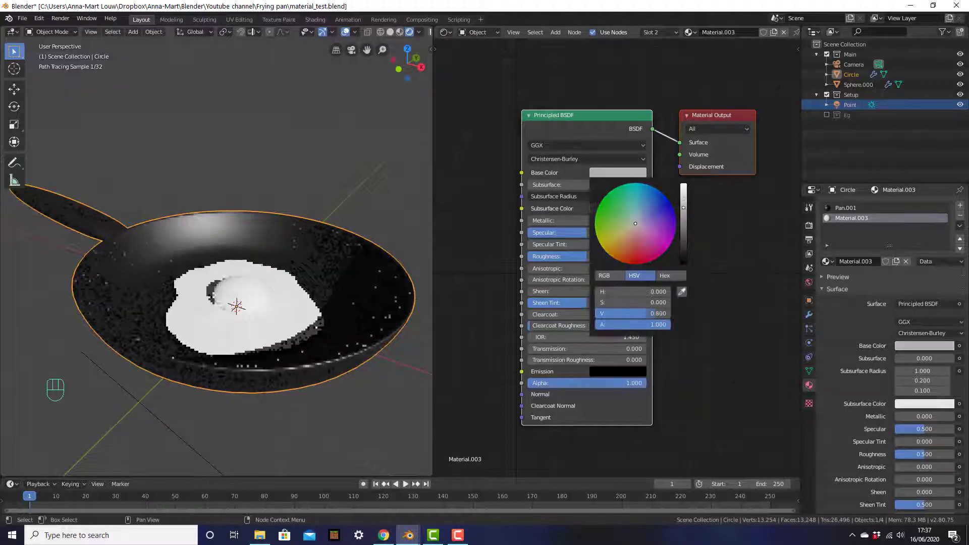
pyautogui.moveTo(683, 207); pyautogui.dragTo(684, 236)
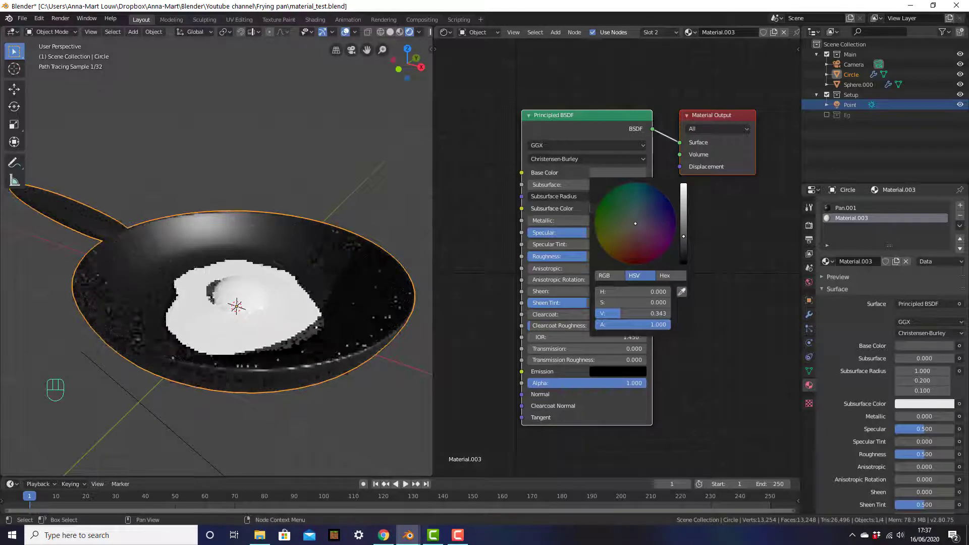
# - Rename the pan's second material to Rim
pyautogui.click(866, 261)
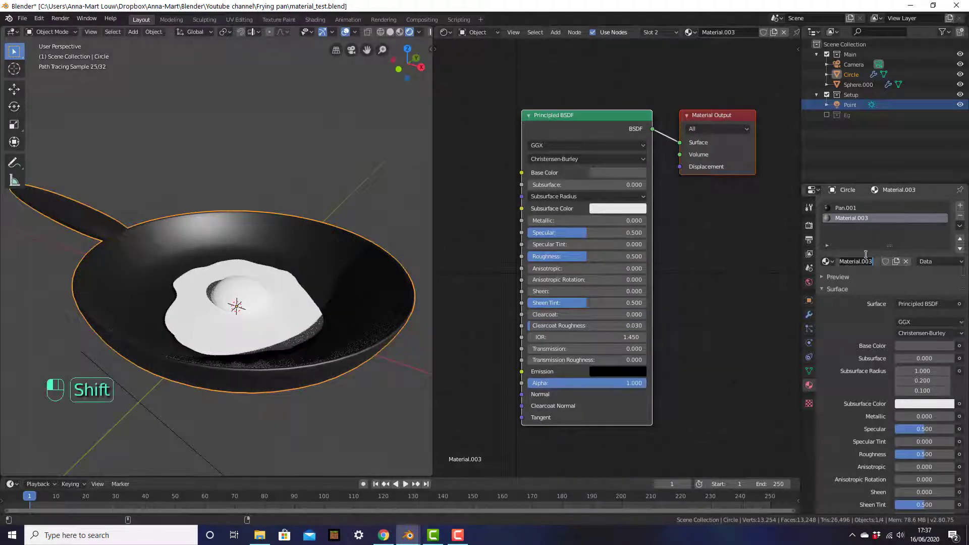
pyautogui.write('Rim')
pyautogui.press('Return')
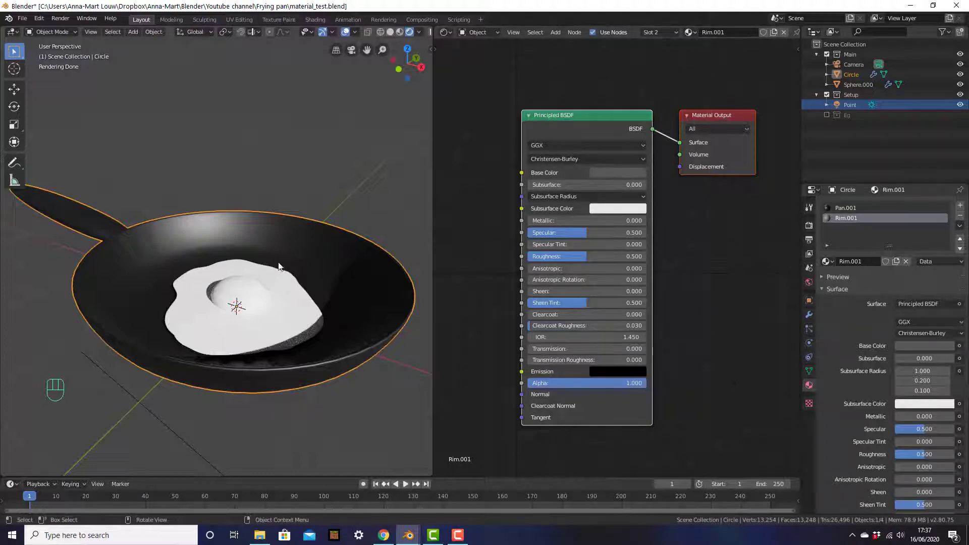
# - Select the face loop around the pan's upper edge in Edit Mode, assign the rim material to it, and return to Object Mode
pyautogui.press('Tab')
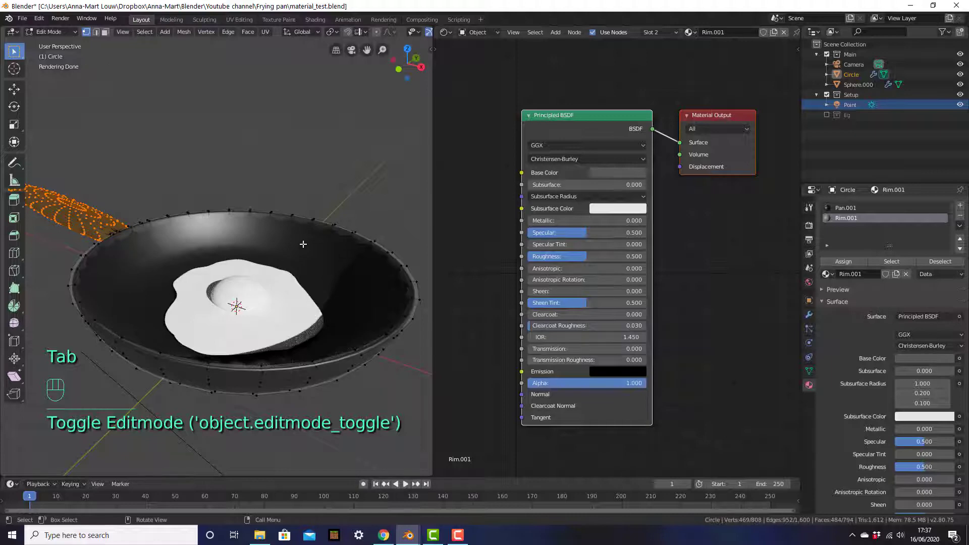
pyautogui.click(393, 253)
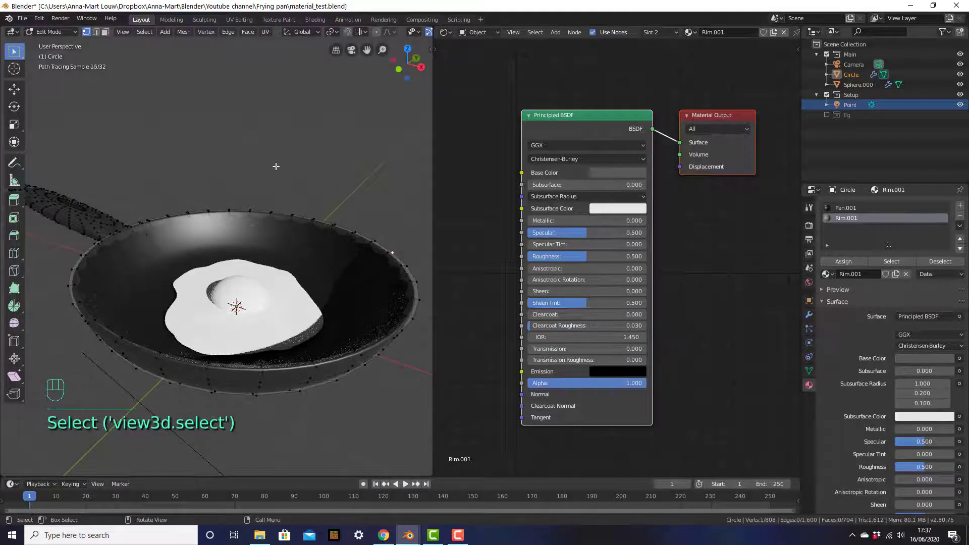
pyautogui.click(105, 32)
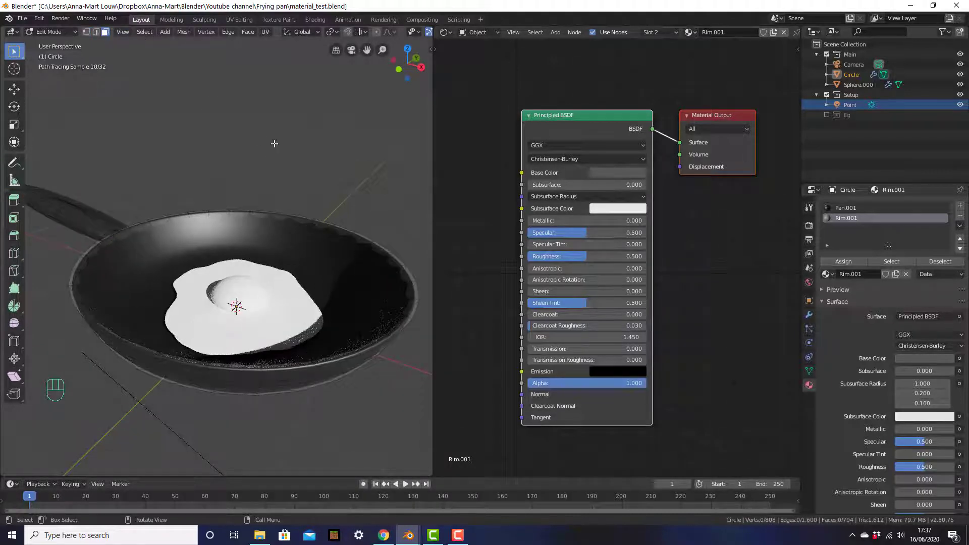
pyautogui.press('alt')
pyautogui.keyDown('alt'); pyautogui.click(416, 297); pyautogui.keyUp('alt')
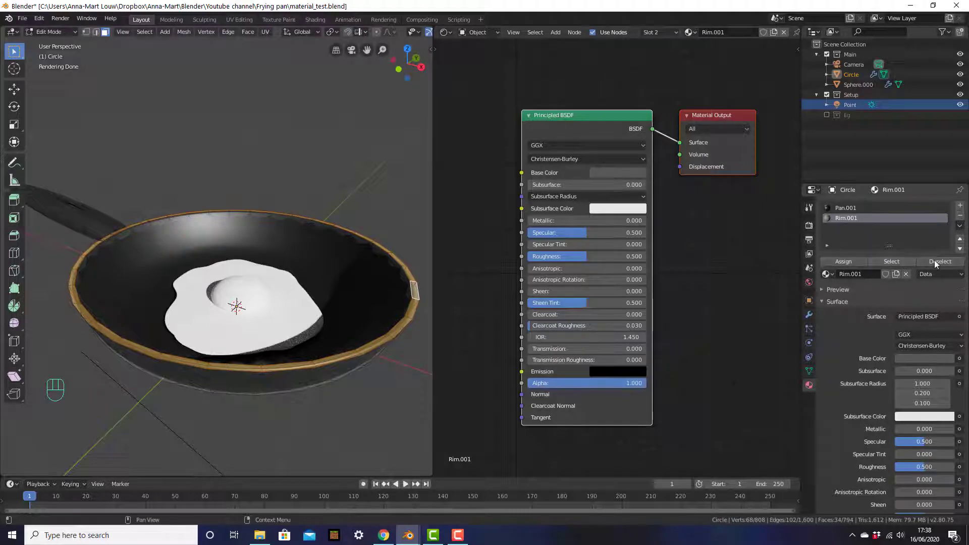
pyautogui.click(844, 263)
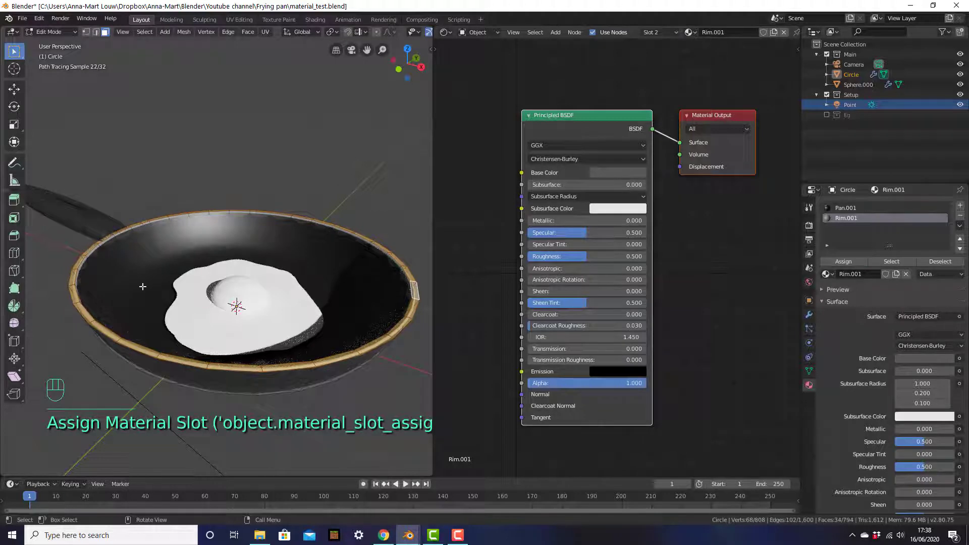
pyautogui.press('Tab')
pyautogui.click(399, 366)
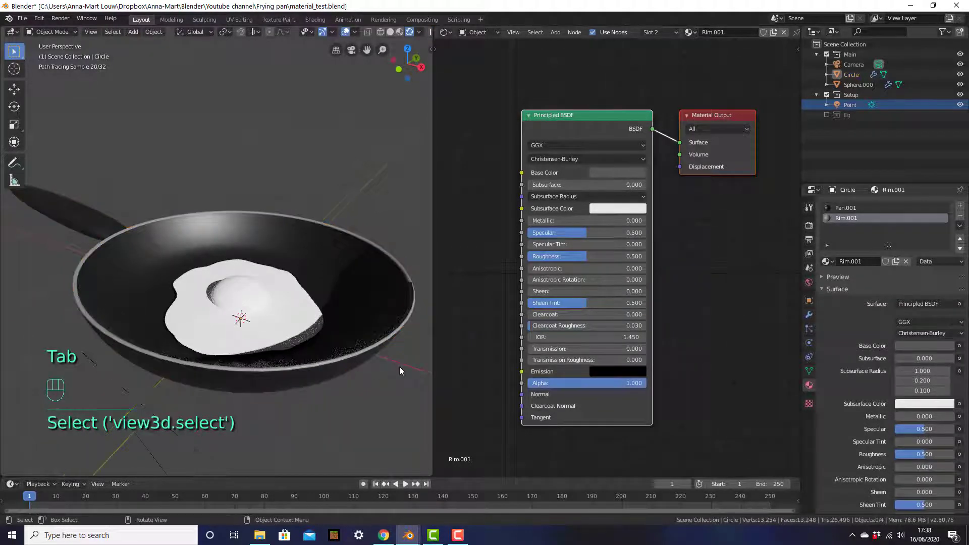
pyautogui.scroll(2, 399, 366)
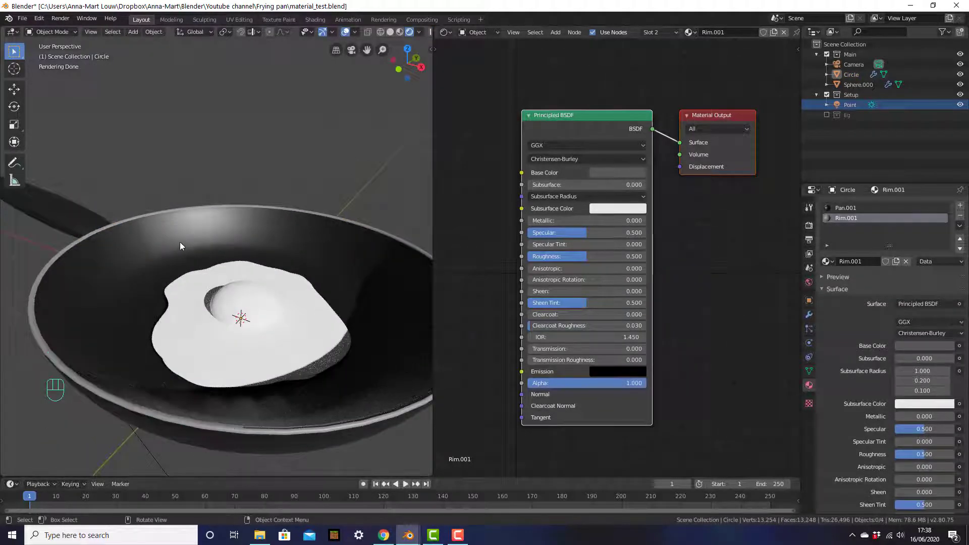
pyautogui.keyDown('shift'); pyautogui.moveTo(202, 235); pyautogui.dragTo(323, 264, button='middle'); pyautogui.keyUp('shift')
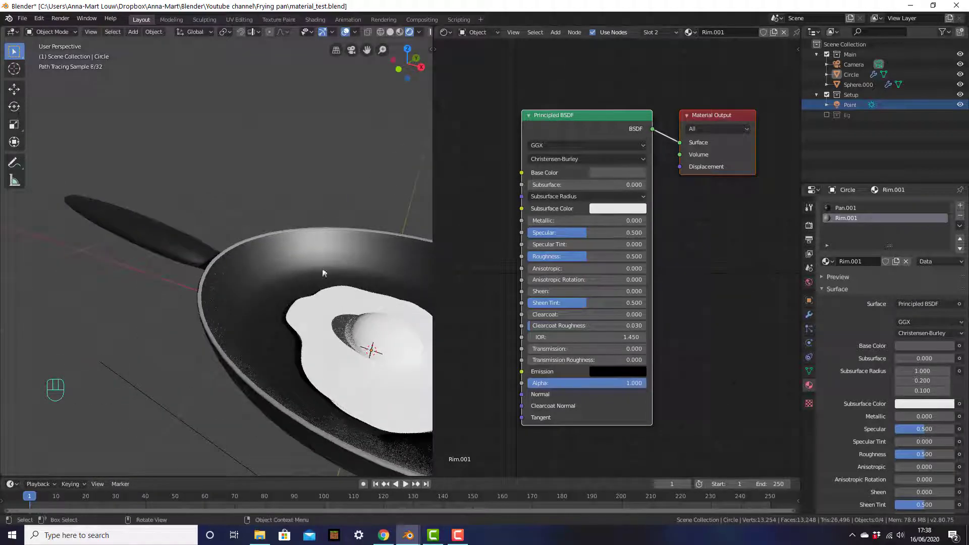
# - Add a third material slot to the pan with a new material named Handle
pyautogui.click(961, 207)
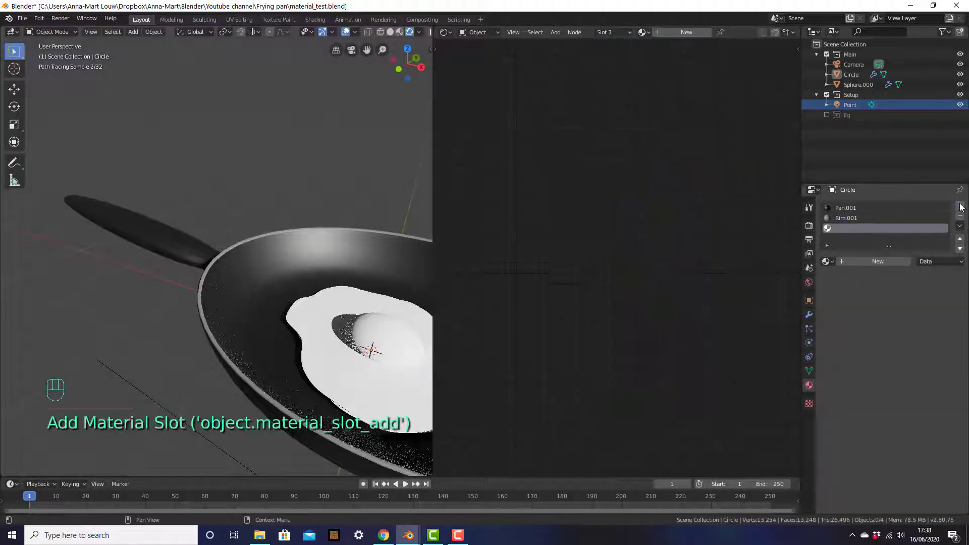
pyautogui.click(889, 262)
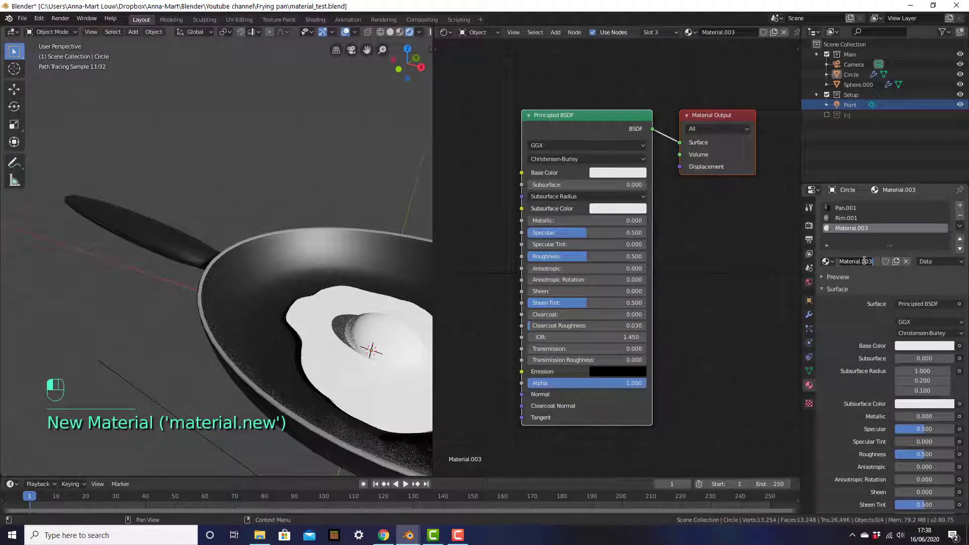
pyautogui.write('Handle')
pyautogui.press('Return')
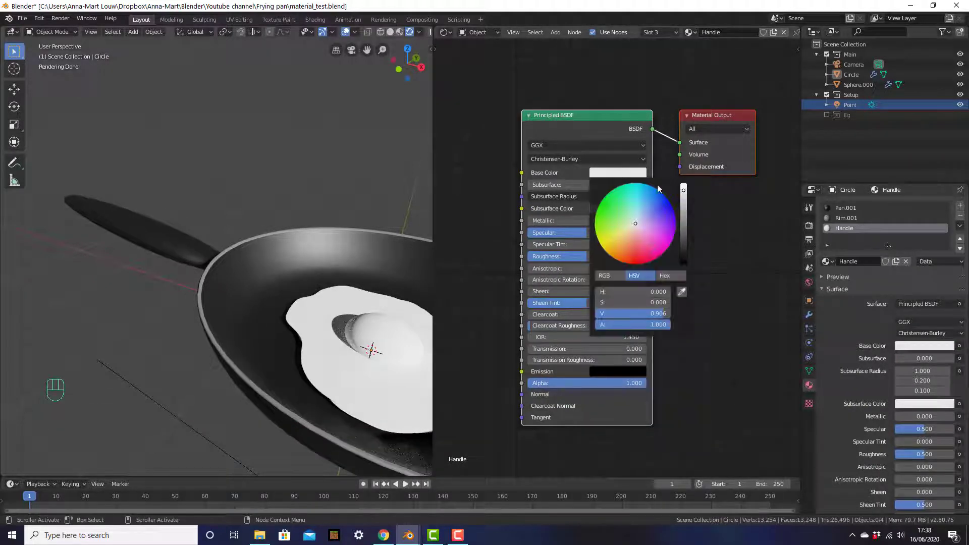
# - Set the Base Color of the Handle material's Principled BSDF to dark red
pyautogui.click(617, 172)
pyautogui.moveTo(682, 192); pyautogui.dragTo(683, 247)
pyautogui.moveTo(636, 252); pyautogui.dragTo(635, 256)
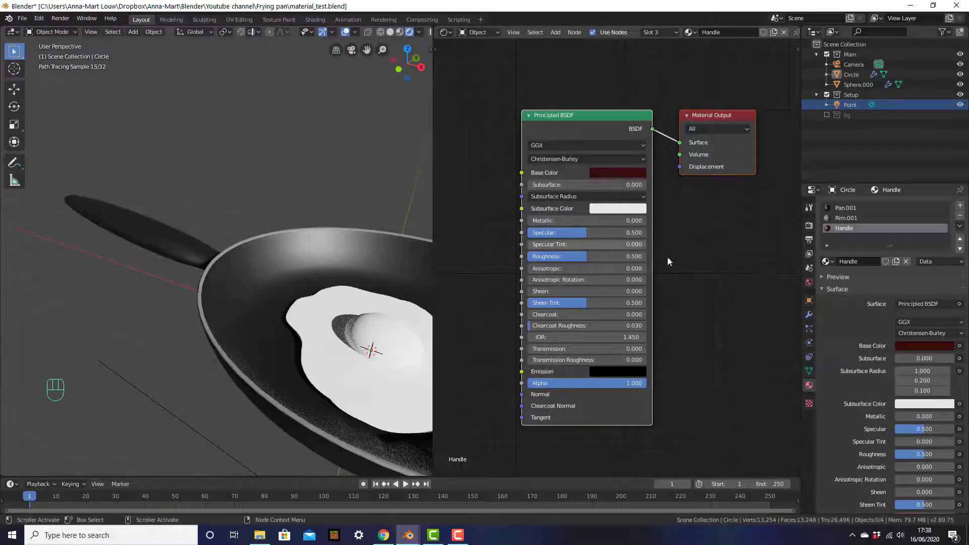
# - Select all vertices of the pan's handle in wireframe front view, assign the Handle material to them, and return to rendered Object Mode
pyautogui.click(263, 252)
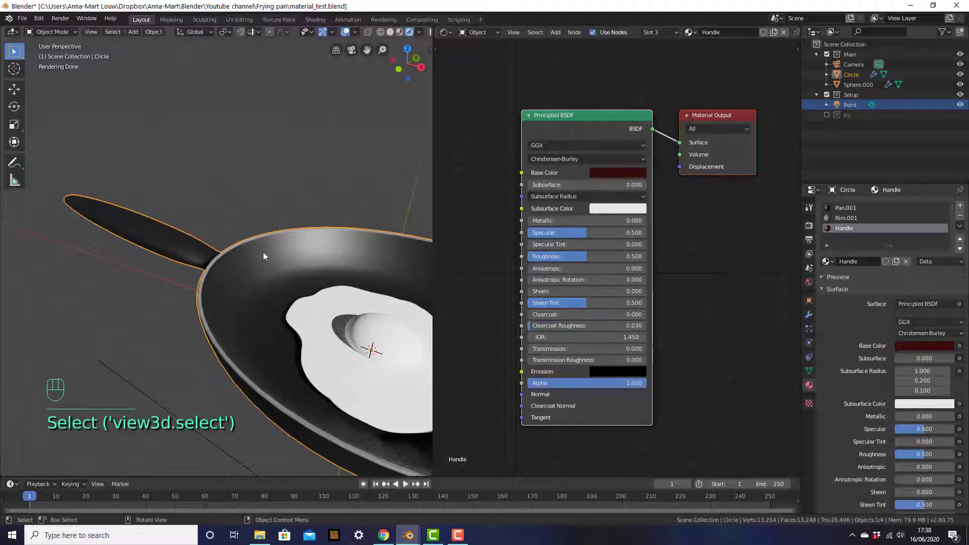
pyautogui.press('Tab')
pyautogui.keyDown('shift'); pyautogui.moveTo(262, 253); pyautogui.dragTo(309, 242, button='middle'); pyautogui.keyUp('shift')
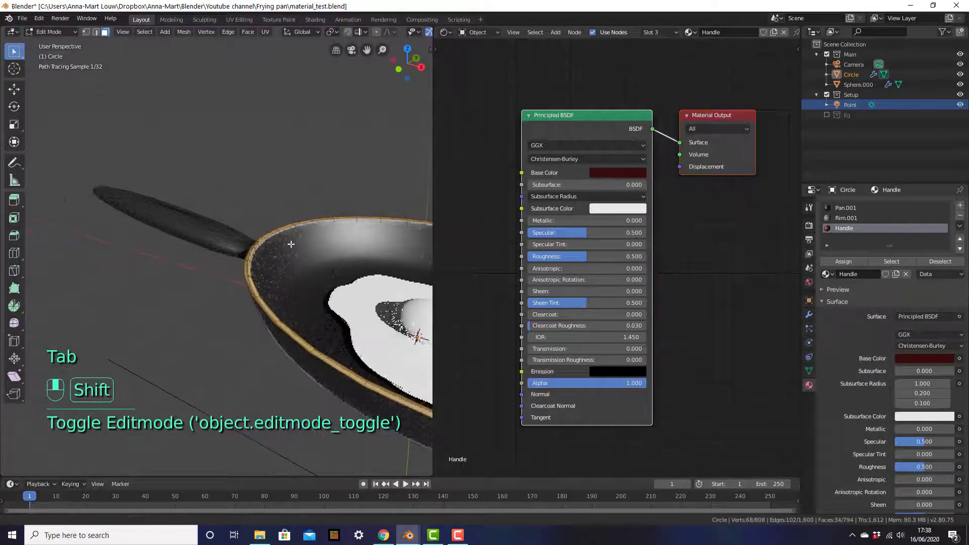
pyautogui.click(184, 234)
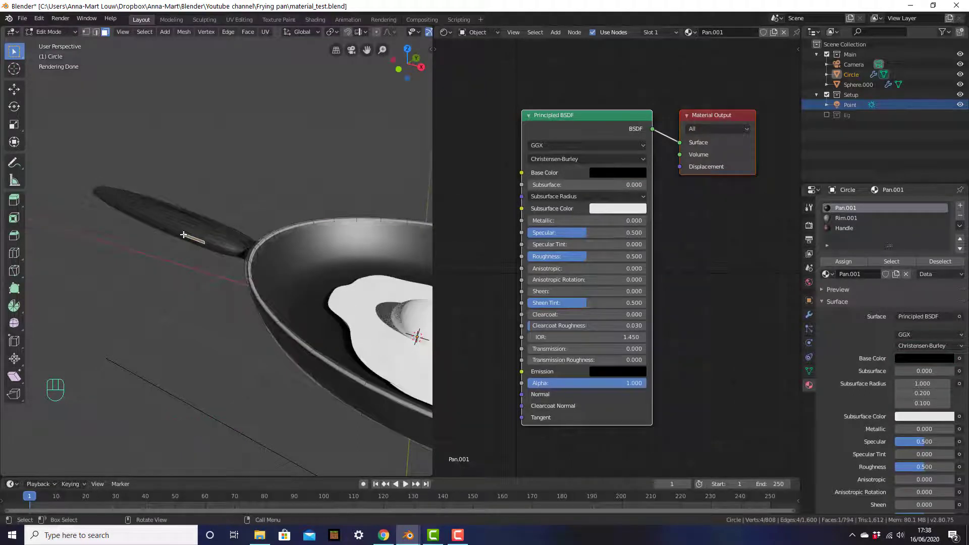
pyautogui.press('KP_1')
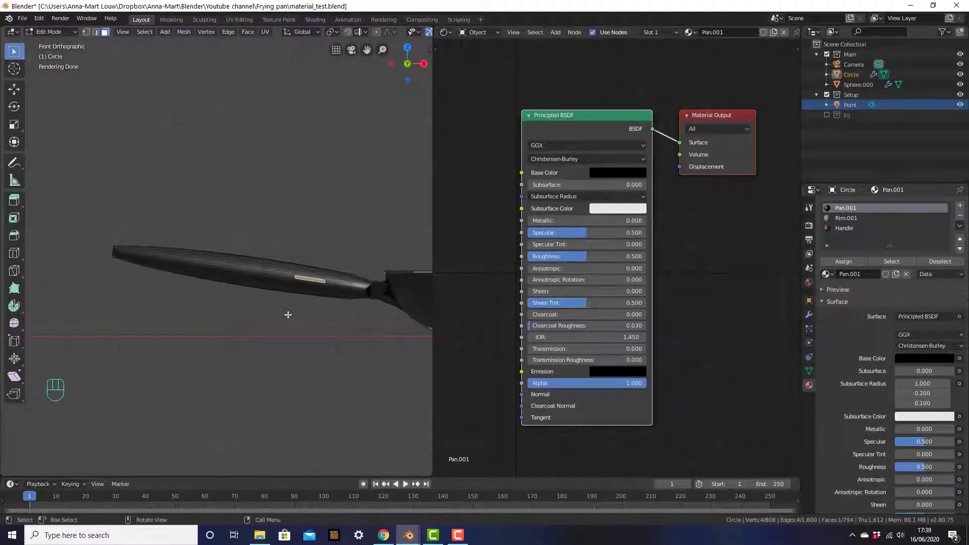
pyautogui.press('z')
pyautogui.click(217, 316)
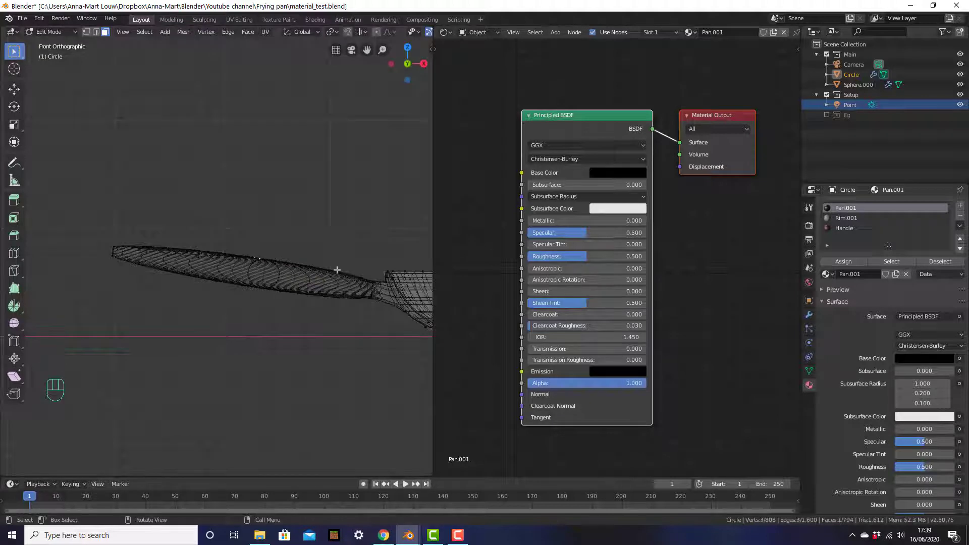
pyautogui.click(86, 32)
pyautogui.click(263, 284)
pyautogui.moveTo(112, 189); pyautogui.dragTo(380, 358)
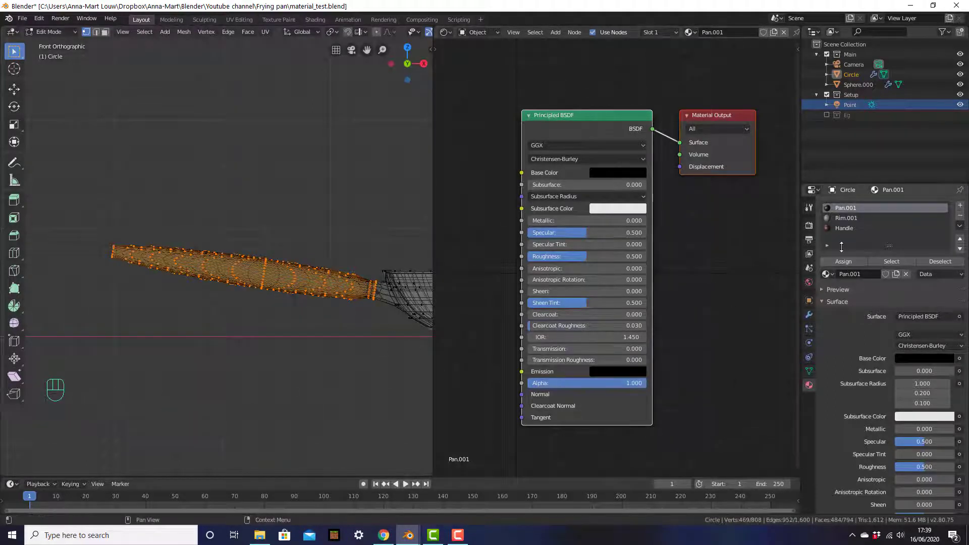
pyautogui.click(850, 230)
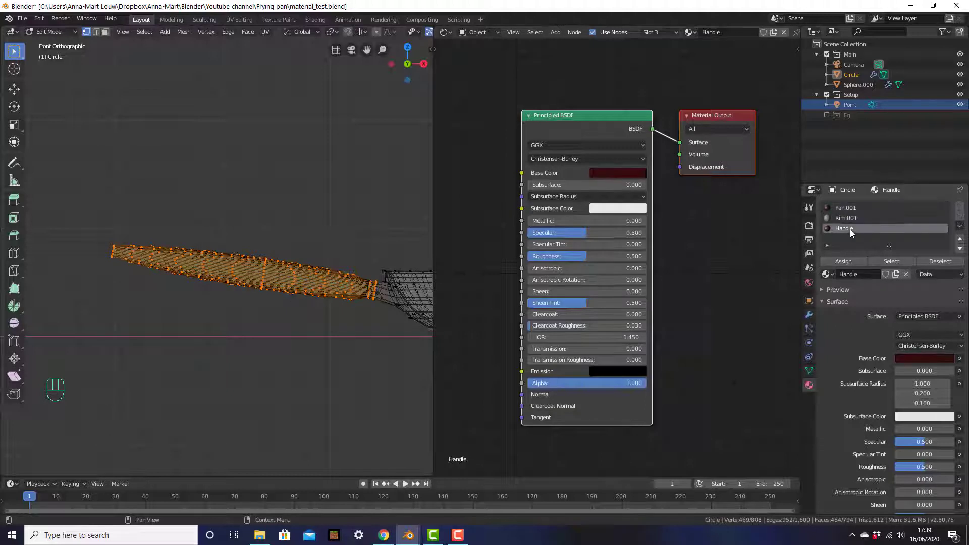
pyautogui.click(847, 263)
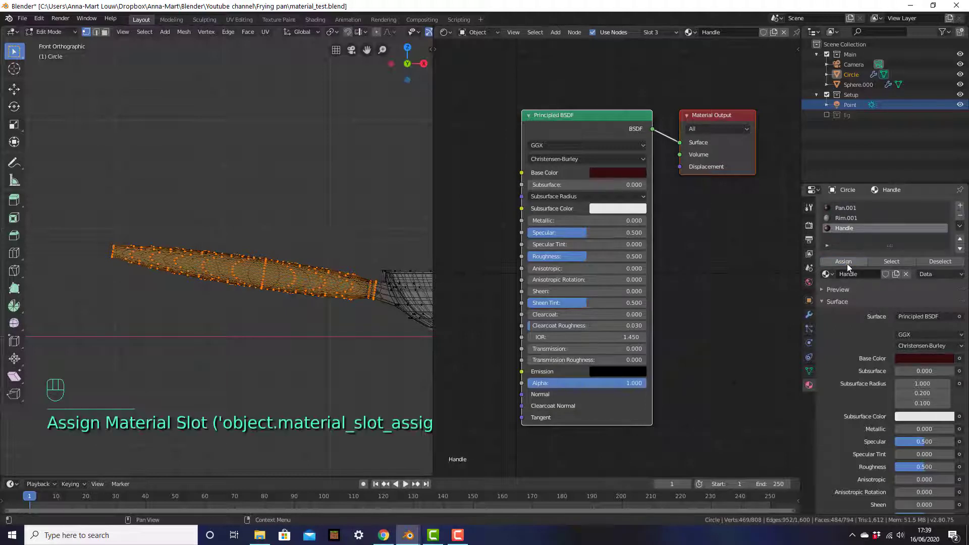
pyautogui.press('z')
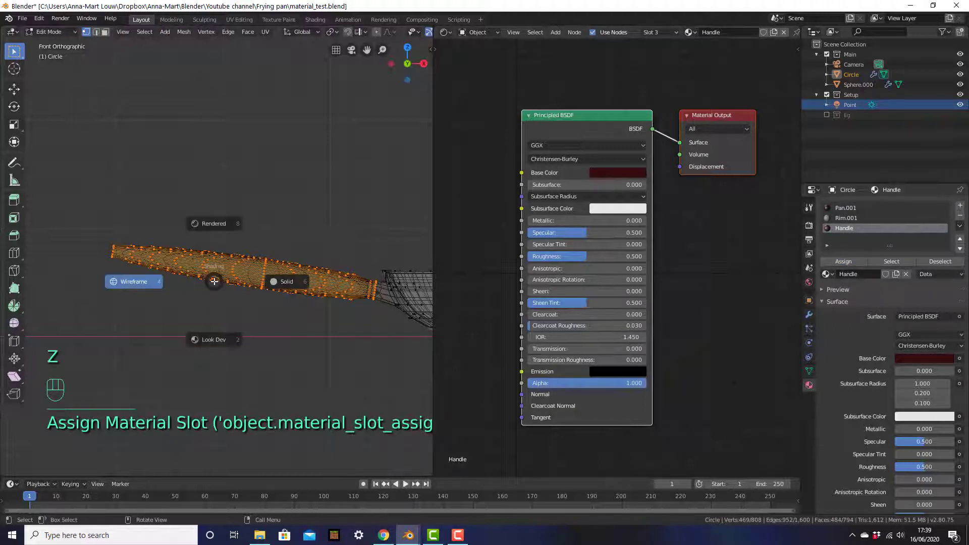
pyautogui.click(222, 234)
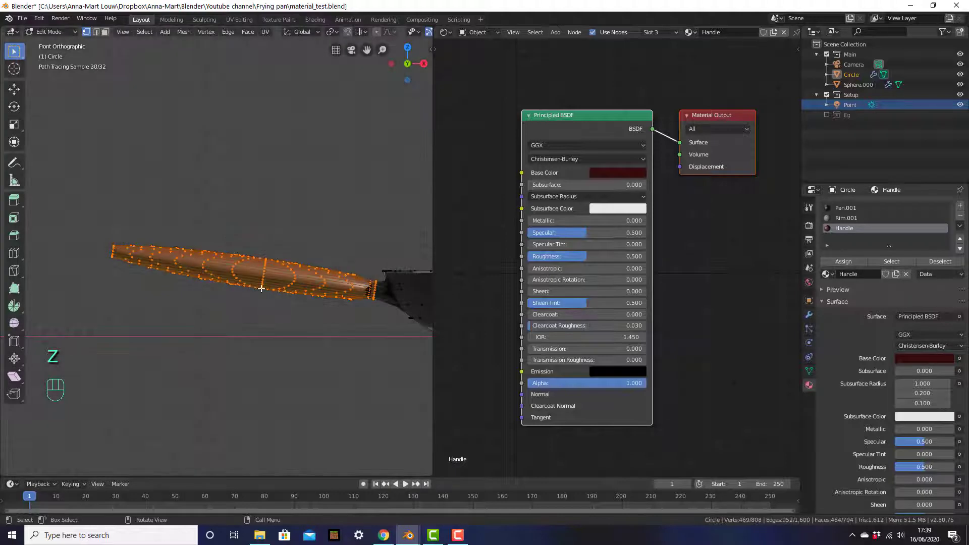
pyautogui.press('Tab')
pyautogui.click(281, 310)
# - Shift the Handle material's Base Color to a dark reddish brown
pyautogui.moveTo(281, 310); pyautogui.dragTo(194, 337, button='middle')
pyautogui.scroll(-5, 252, 343)
pyautogui.scroll(3, 296, 259)
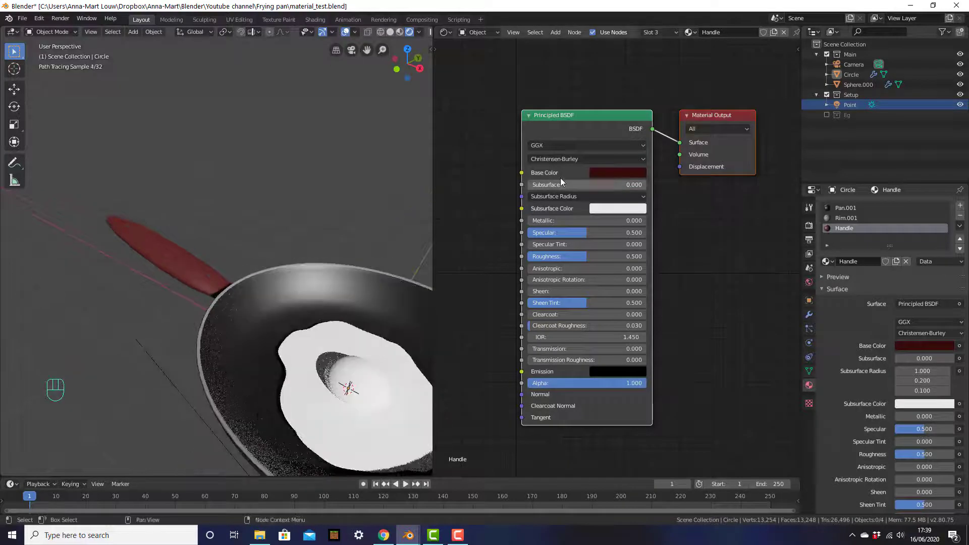
pyautogui.click(630, 174)
pyautogui.moveTo(635, 256); pyautogui.dragTo(684, 254)
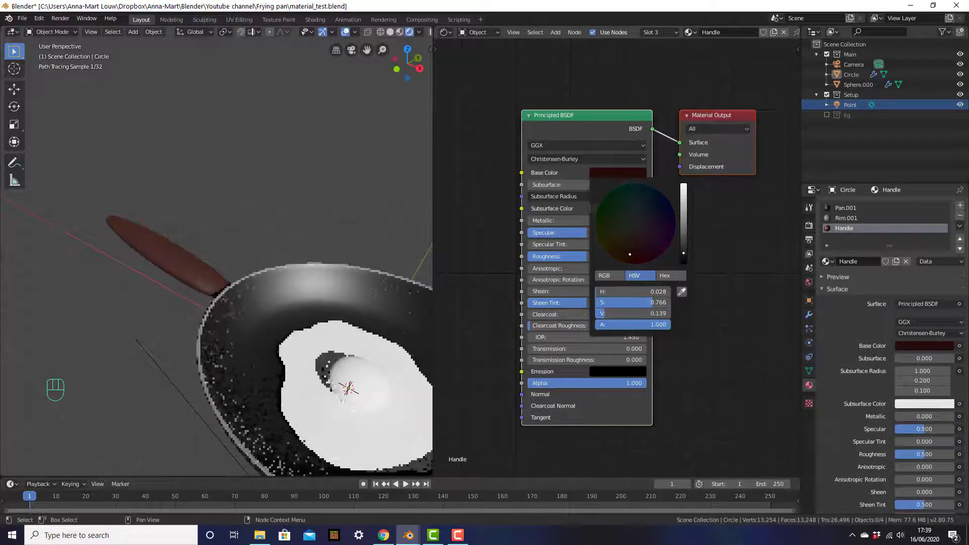
# - Give the egg object a new material named Egg yolk
pyautogui.keyDown('shift'); pyautogui.moveTo(378, 233); pyautogui.dragTo(329, 168, button='middle'); pyautogui.keyUp('shift')
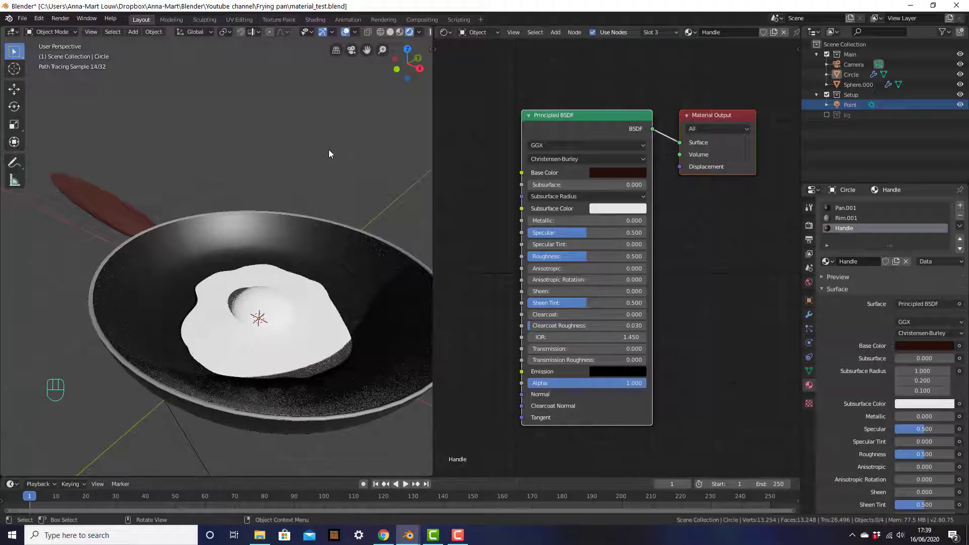
pyautogui.click(281, 323)
pyautogui.scroll(3, 311, 323)
pyautogui.scroll(-2, 303, 320)
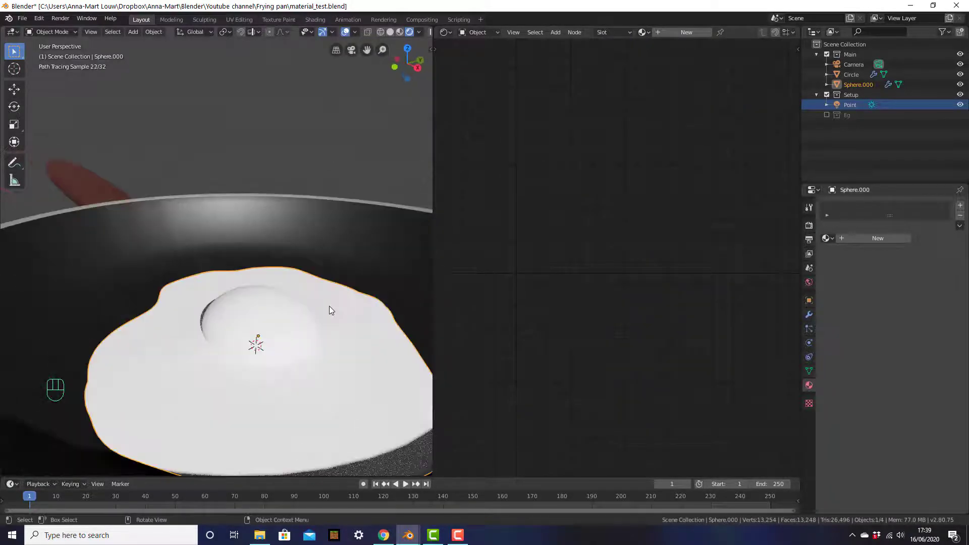
pyautogui.click(904, 238)
pyautogui.click(857, 237)
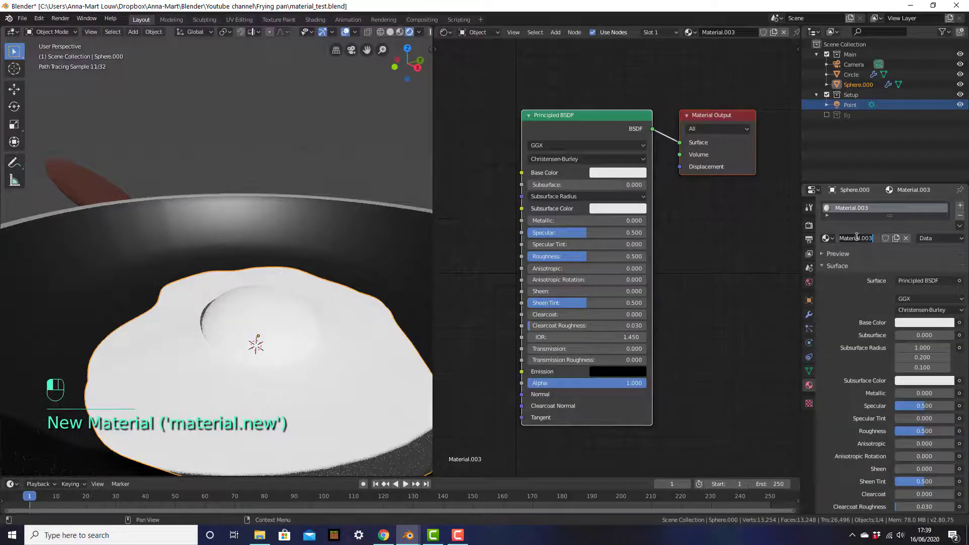
pyautogui.write('Egg')
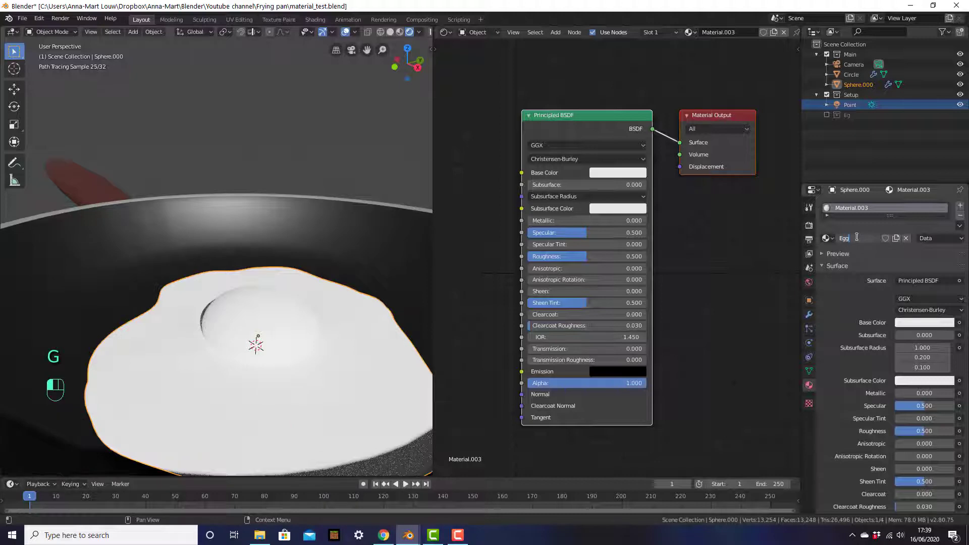
pyautogui.write('yolk')
pyautogui.press('Return')
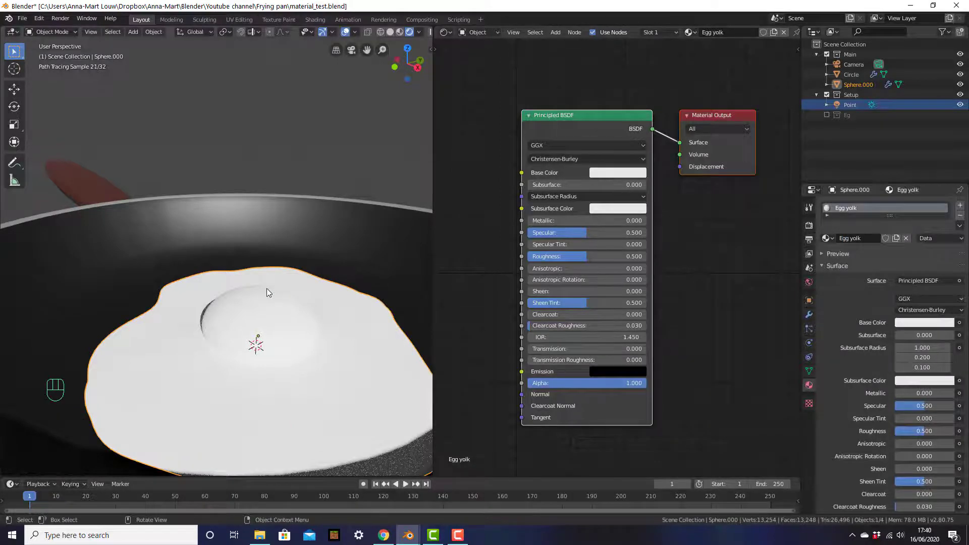
# - Set the Base Color of the Egg yolk material's Principled BSDF to orange
pyautogui.scroll(-3, 267, 289)
pyautogui.scroll(3, 267, 289)
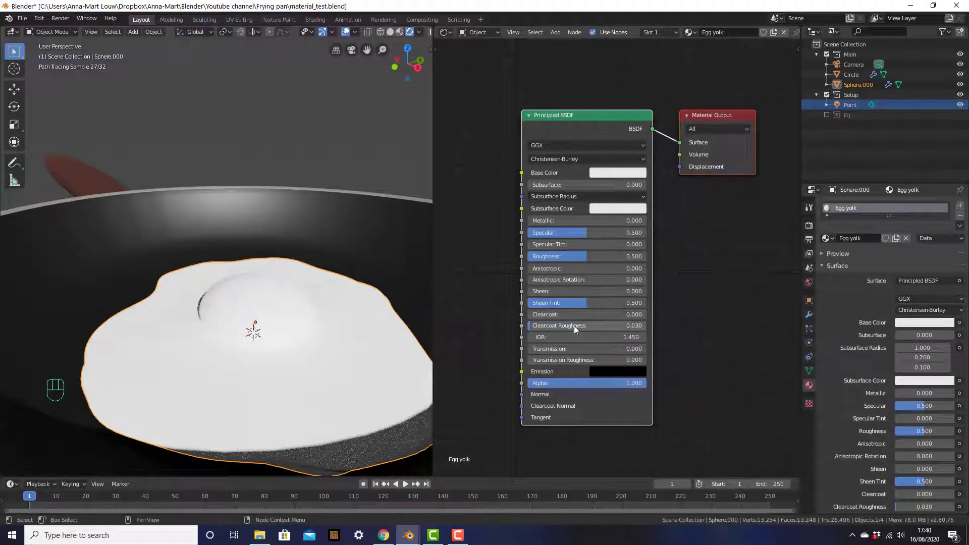
pyautogui.scroll(2, 229, 279)
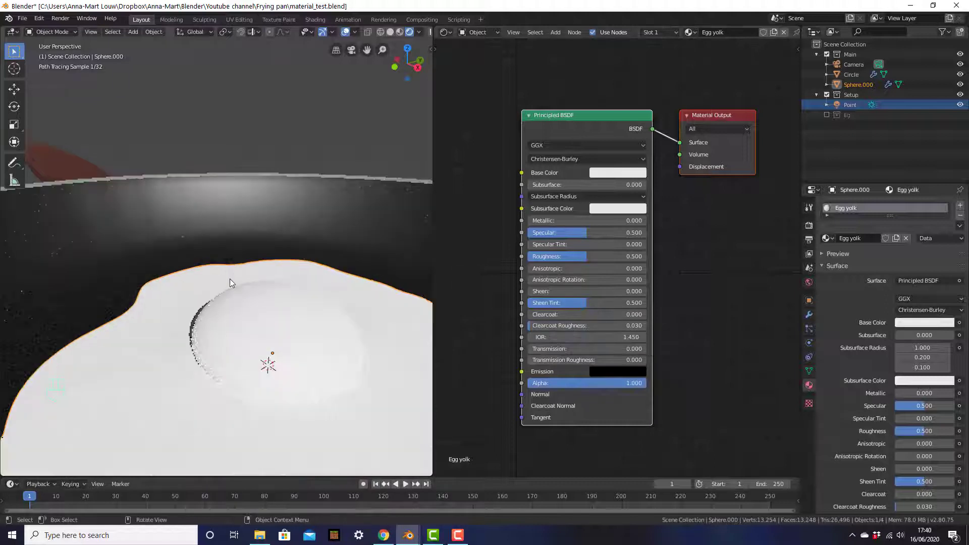
pyautogui.scroll(1, 230, 279)
pyautogui.keyDown('shift'); pyautogui.moveTo(285, 317); pyautogui.dragTo(248, 271, button='middle'); pyautogui.keyUp('shift')
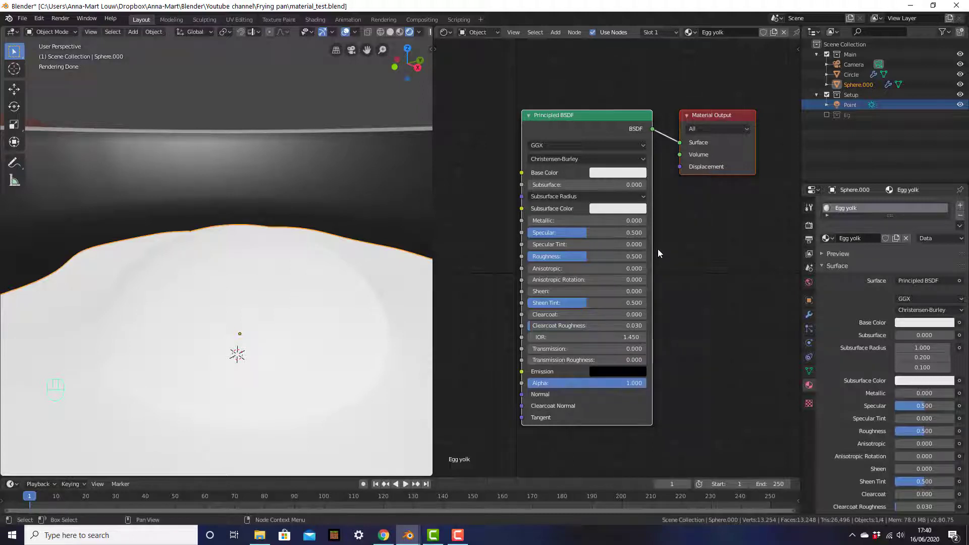
pyautogui.click(623, 172)
pyautogui.click(627, 243)
pyautogui.moveTo(627, 242); pyautogui.dragTo(618, 252)
pyautogui.click(710, 234)
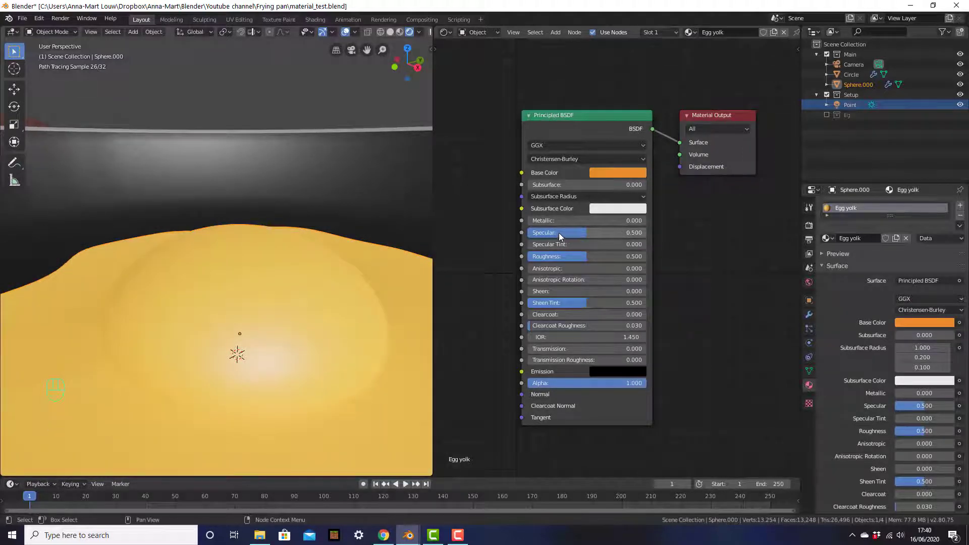
# - Set the Egg yolk material's Specular, Specular Tint, Sheen, Sheen Tint and Clearcoat to 1.000 and its Roughness to 0.000
pyautogui.moveTo(559, 232); pyautogui.dragTo(616, 236)
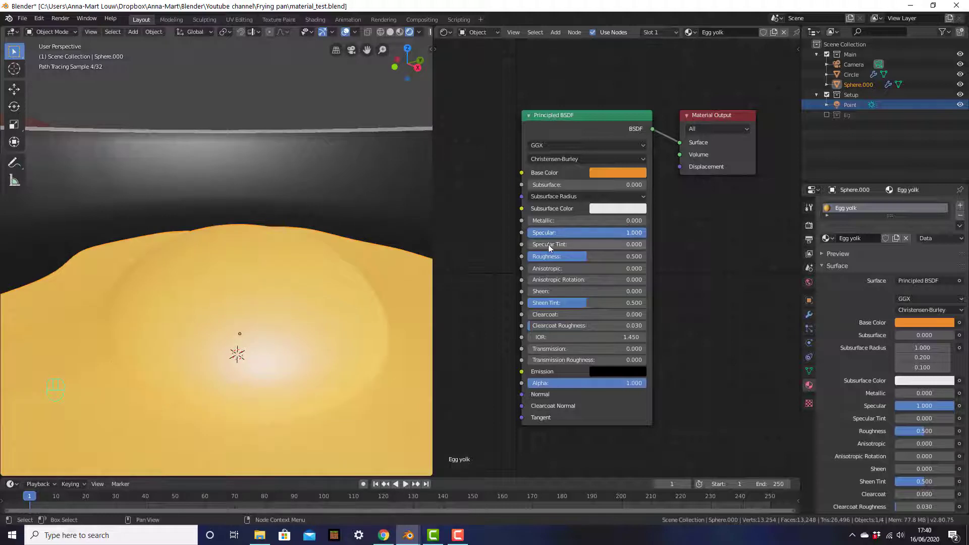
pyautogui.moveTo(540, 244); pyautogui.dragTo(661, 245)
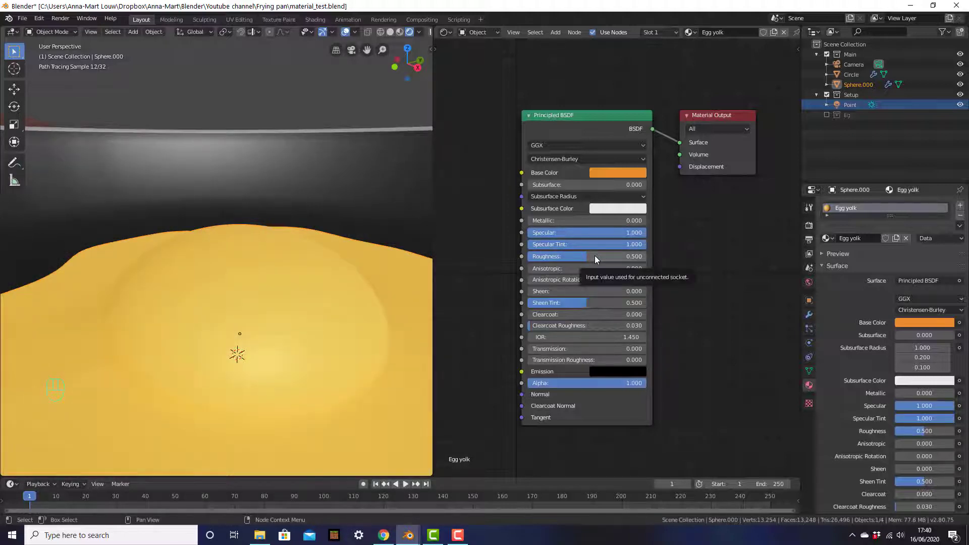
pyautogui.moveTo(595, 255); pyautogui.dragTo(537, 256)
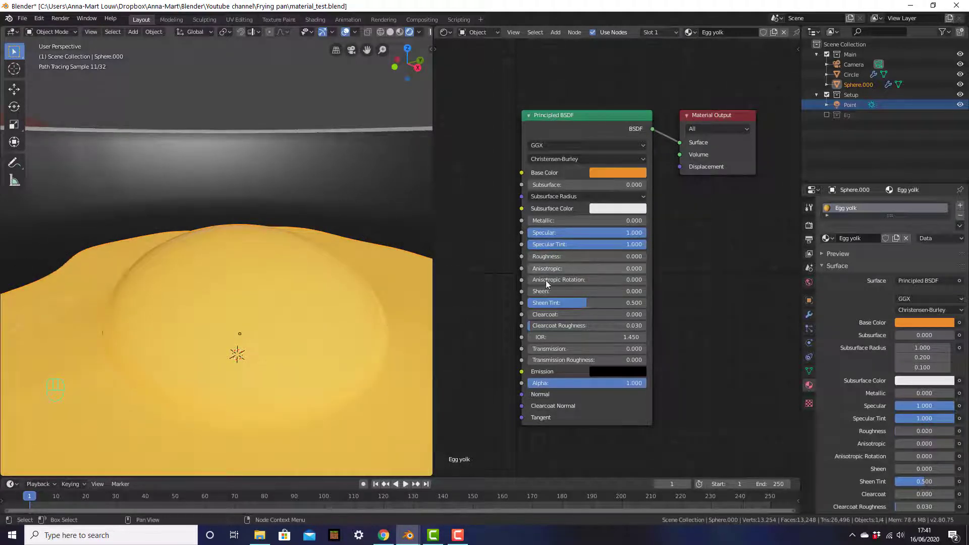
pyautogui.moveTo(542, 296); pyautogui.dragTo(606, 302)
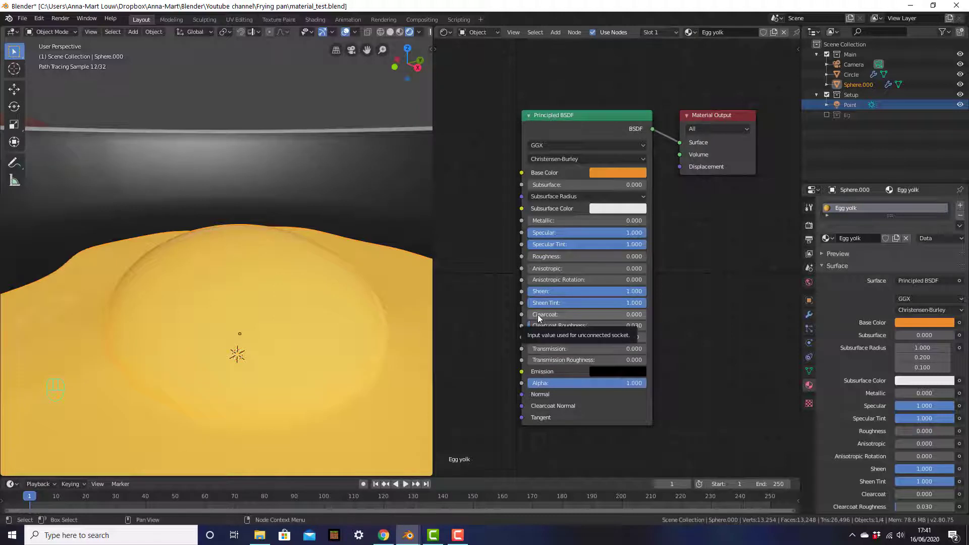
pyautogui.moveTo(542, 315); pyautogui.dragTo(606, 315)
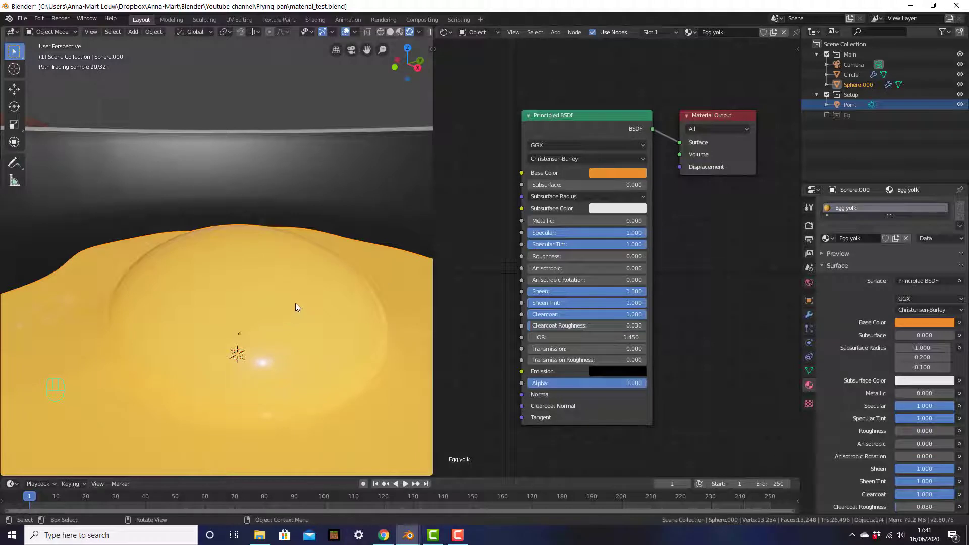
pyautogui.scroll(-3, 295, 303)
pyautogui.scroll(3, 295, 303)
# - Select all linked geometry of the egg white in the egg's mesh, leaving the yolk unselected
pyautogui.click(304, 310)
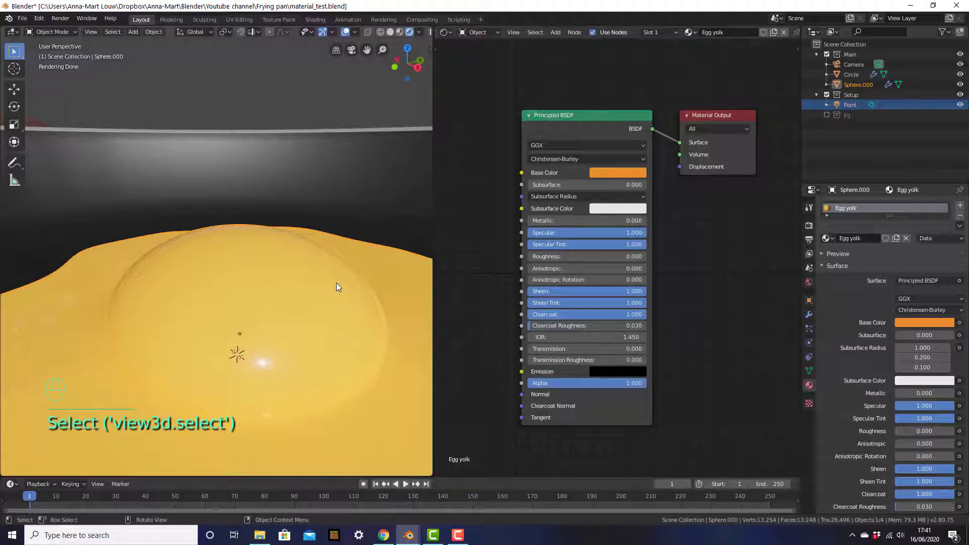
pyautogui.press('Tab')
pyautogui.scroll(-4, 336, 290)
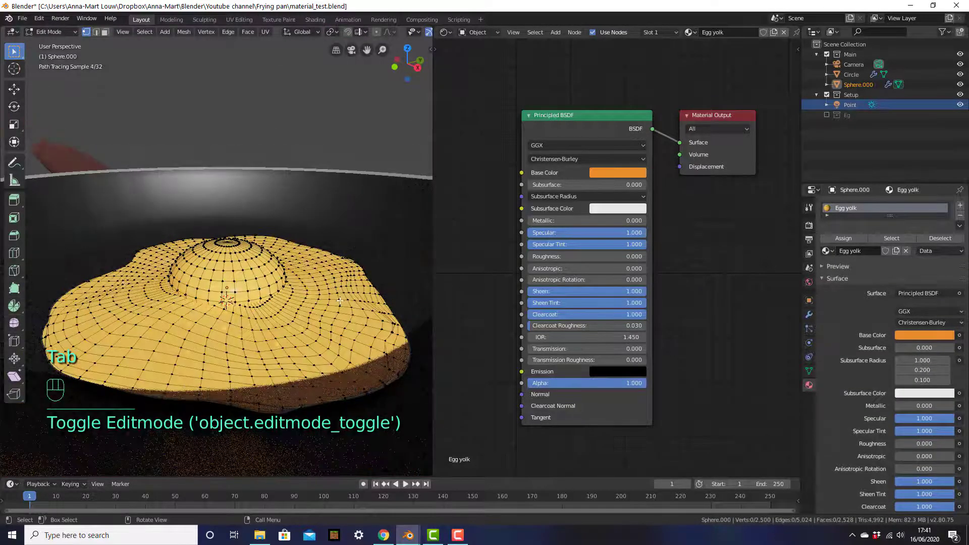
pyautogui.scroll(-5, 339, 298)
pyautogui.scroll(3, 342, 306)
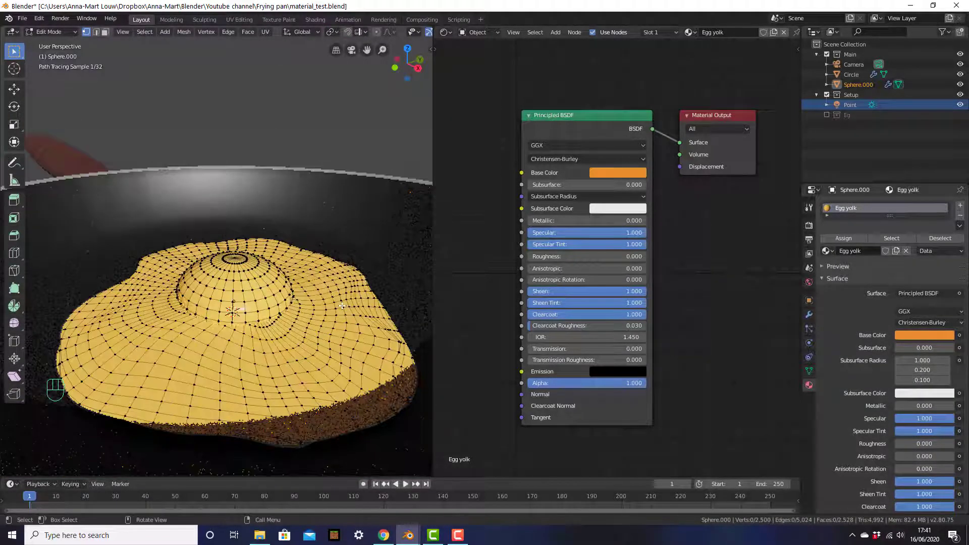
pyautogui.click(270, 284)
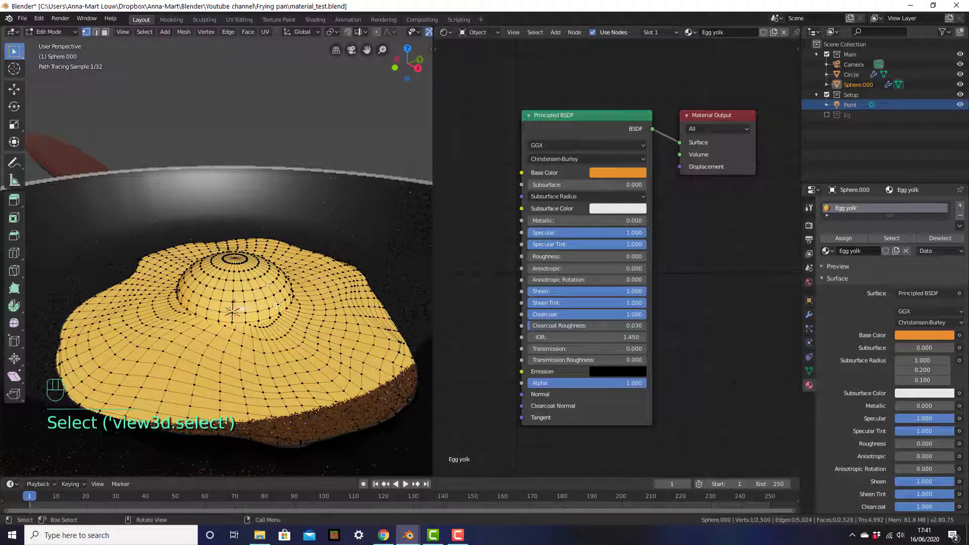
pyautogui.click(308, 324)
pyautogui.moveTo(230, 279); pyautogui.dragTo(273, 301)
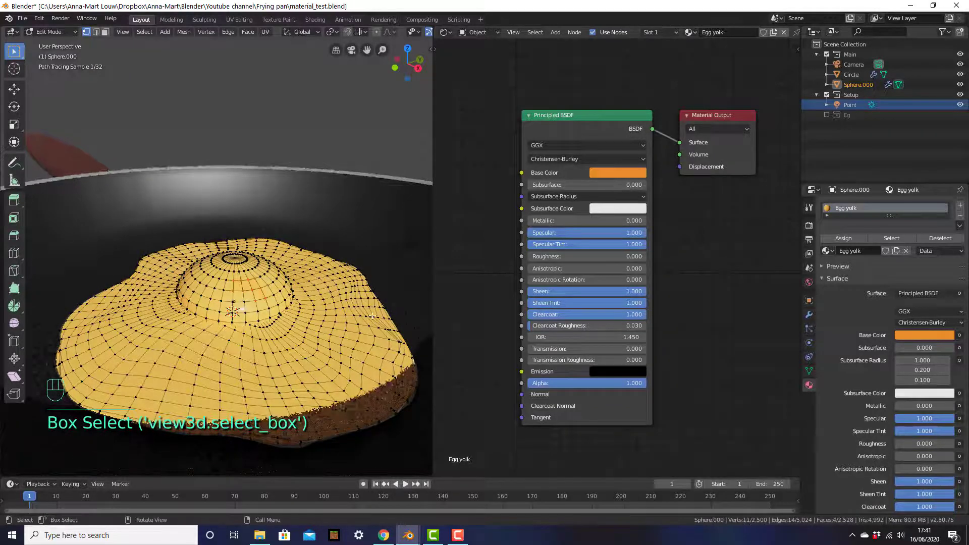
pyautogui.click(310, 293)
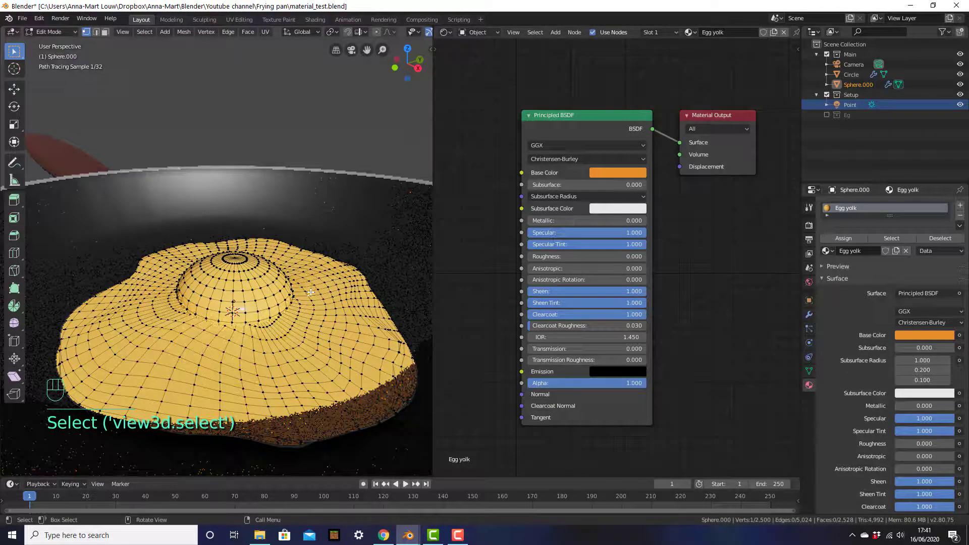
pyautogui.click(323, 322)
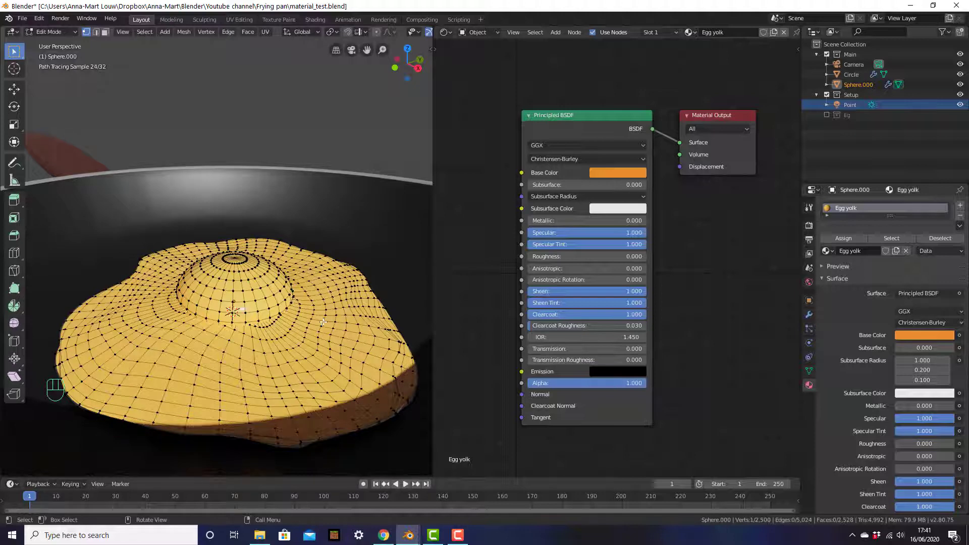
pyautogui.press('l')
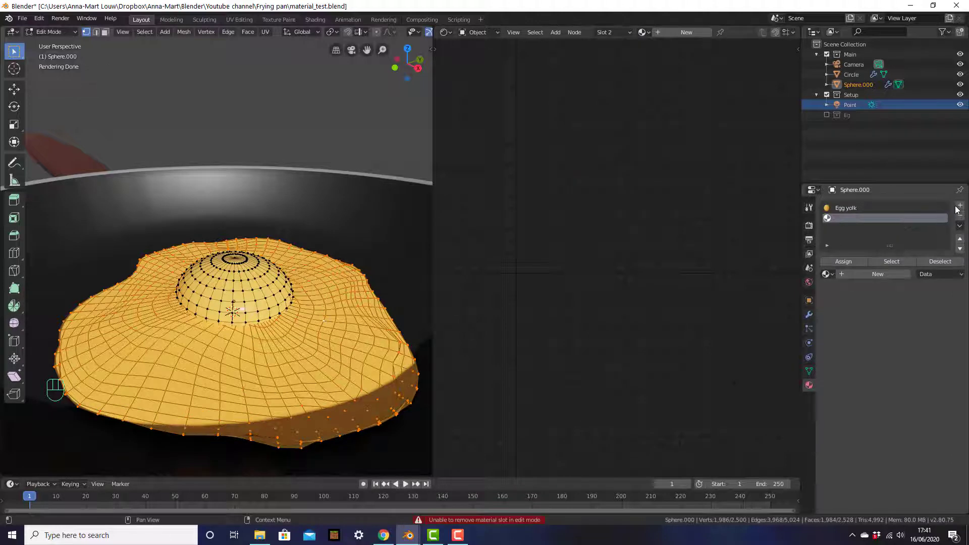
# - Create a material named Egg white in the egg's second slot and assign it to the selected geometry
pyautogui.click(870, 274)
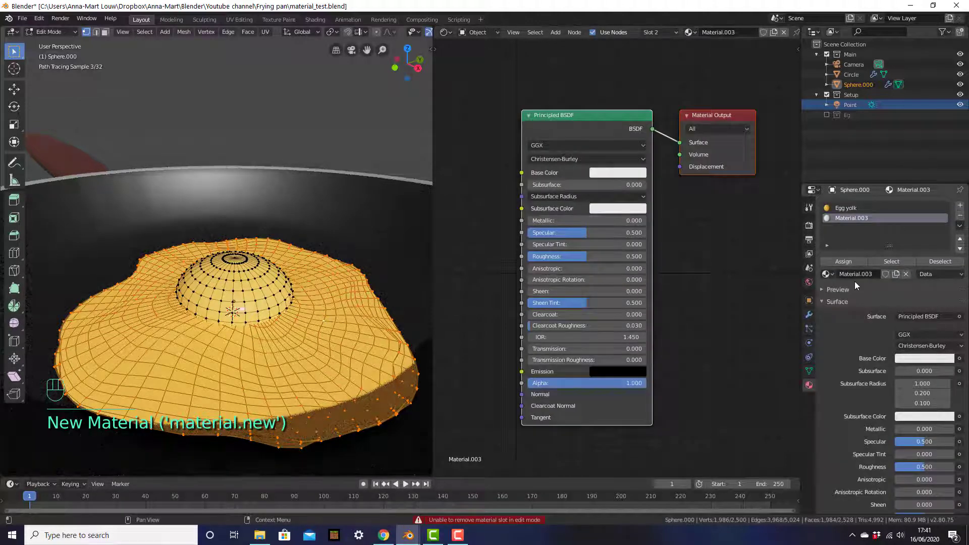
pyautogui.doubleClick(862, 274)
pyautogui.write('Egg white')
pyautogui.press('Return')
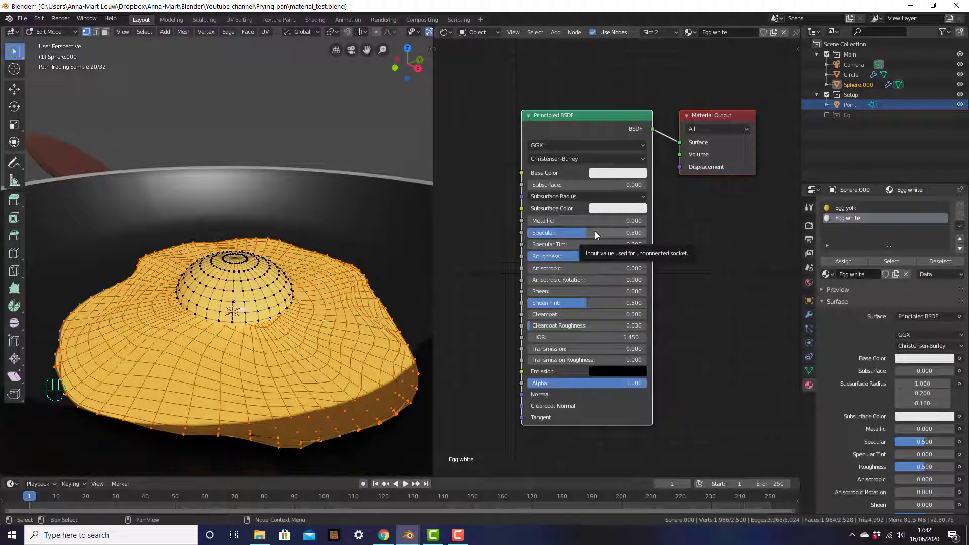
pyautogui.click(847, 262)
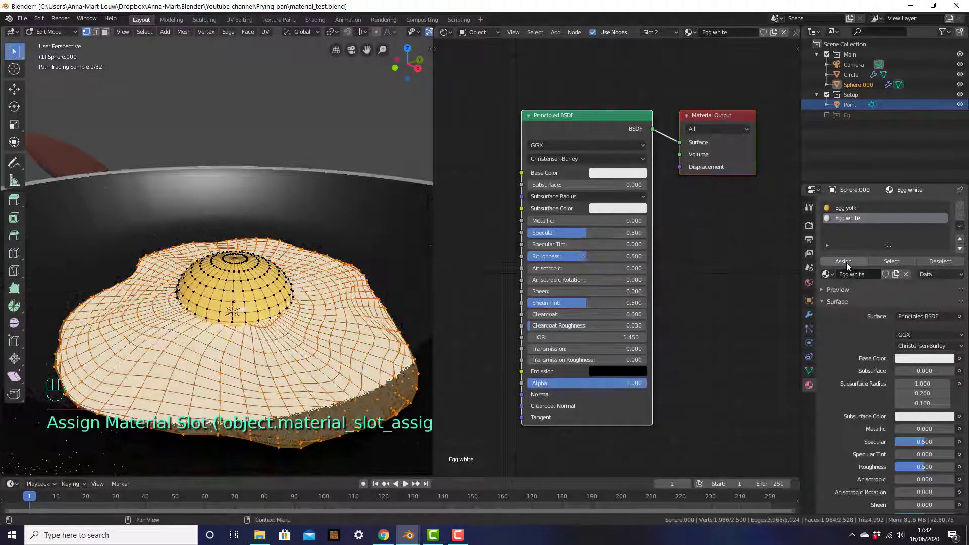
pyautogui.press('Tab')
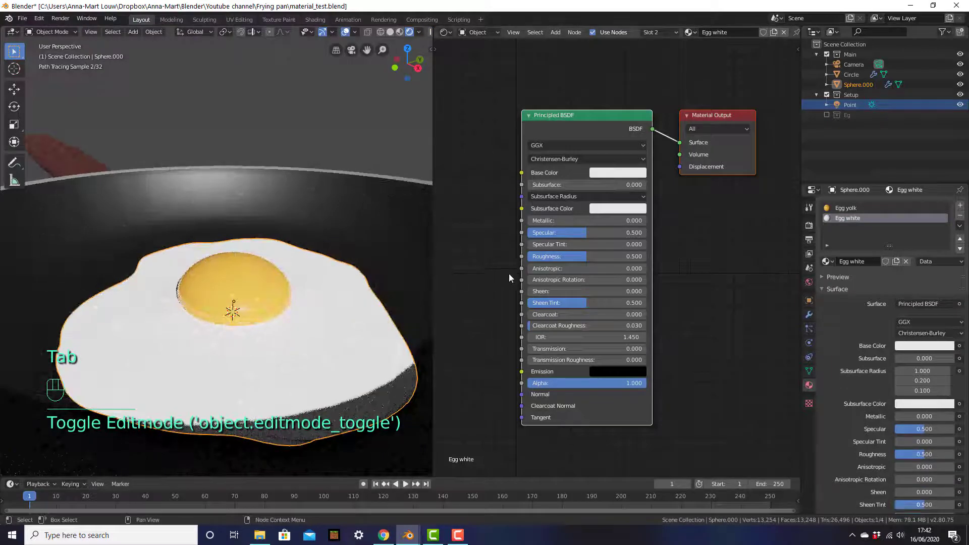
# - Set the Egg white material's Specular, Specular Tint, Sheen, Sheen Tint and Clearcoat to 1.000 and its Roughness to 0.000
pyautogui.moveTo(555, 233); pyautogui.dragTo(535, 257)
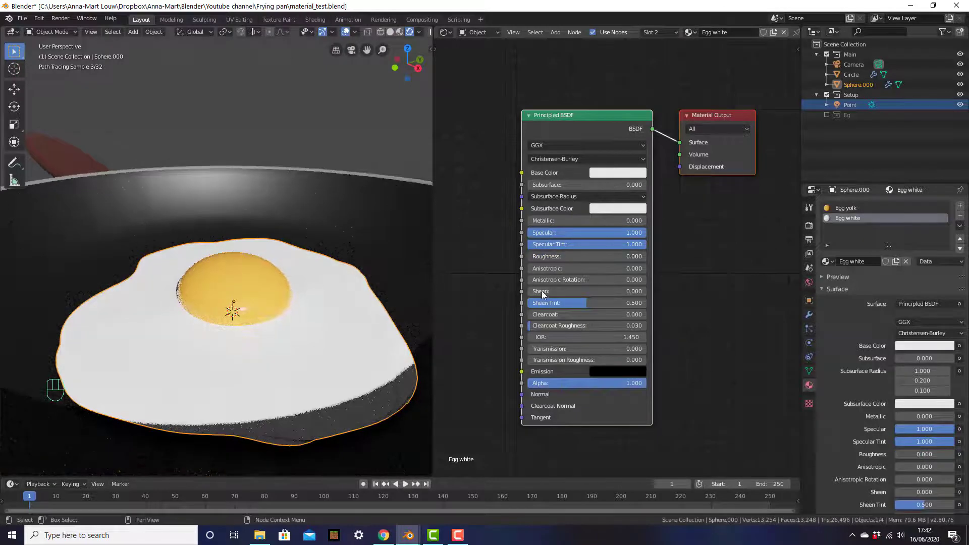
pyautogui.moveTo(545, 291); pyautogui.dragTo(648, 302)
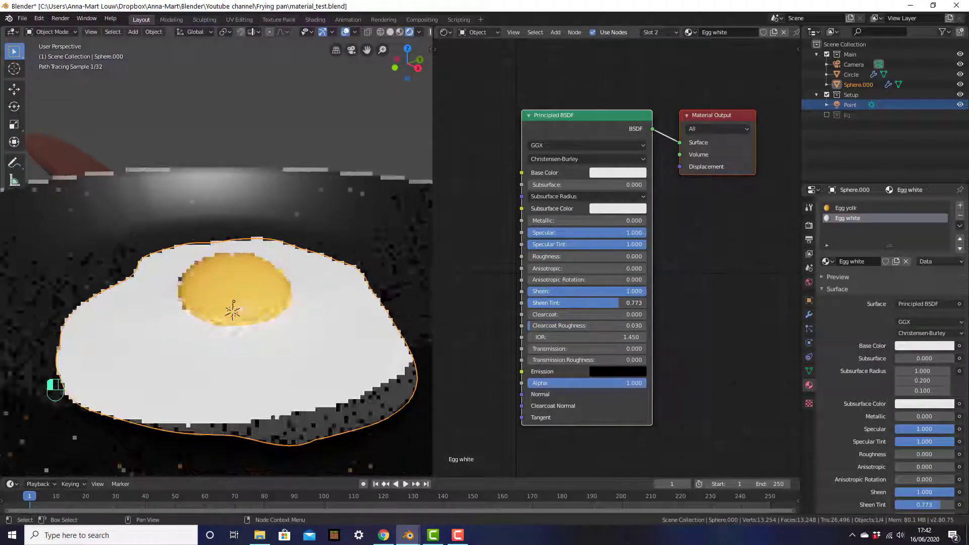
pyautogui.moveTo(545, 314); pyautogui.dragTo(649, 314)
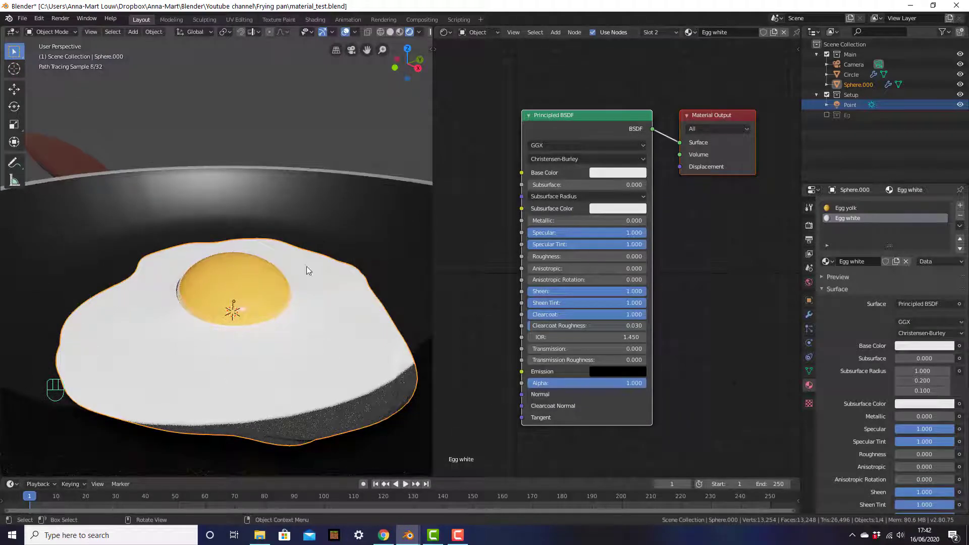
# - Hide the frying pan temporarily to examine the egg's yolk and white up close, and unhide it again
pyautogui.scroll(2, 281, 280)
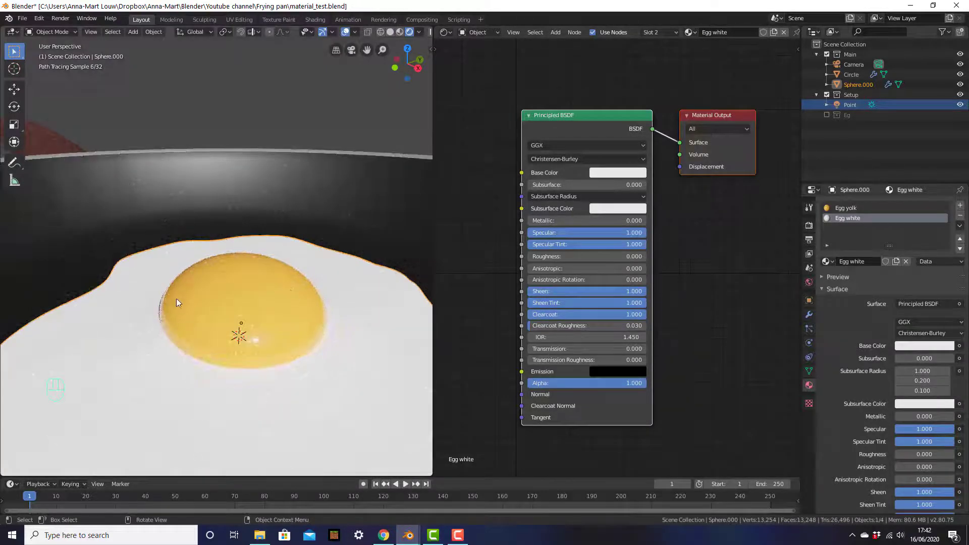
pyautogui.scroll(-5, 304, 317)
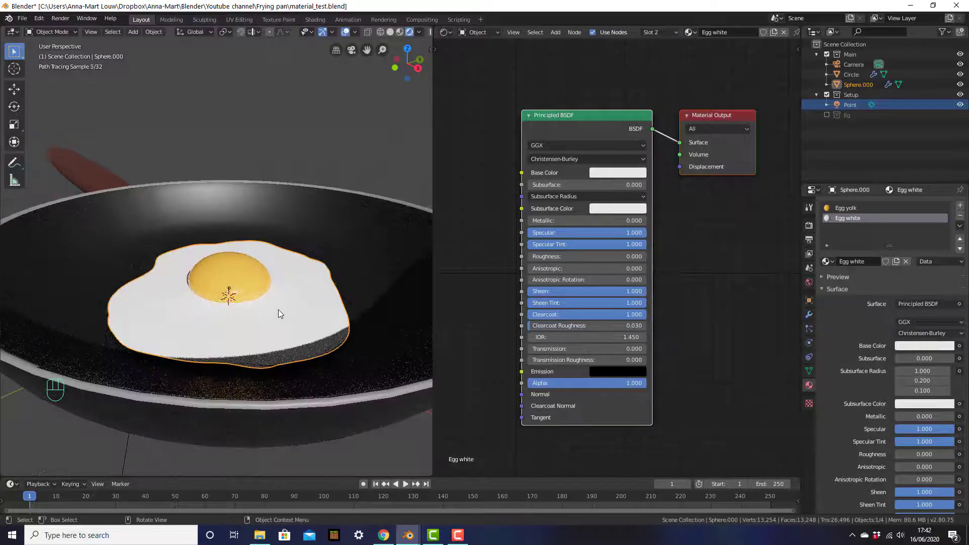
pyautogui.click(357, 219)
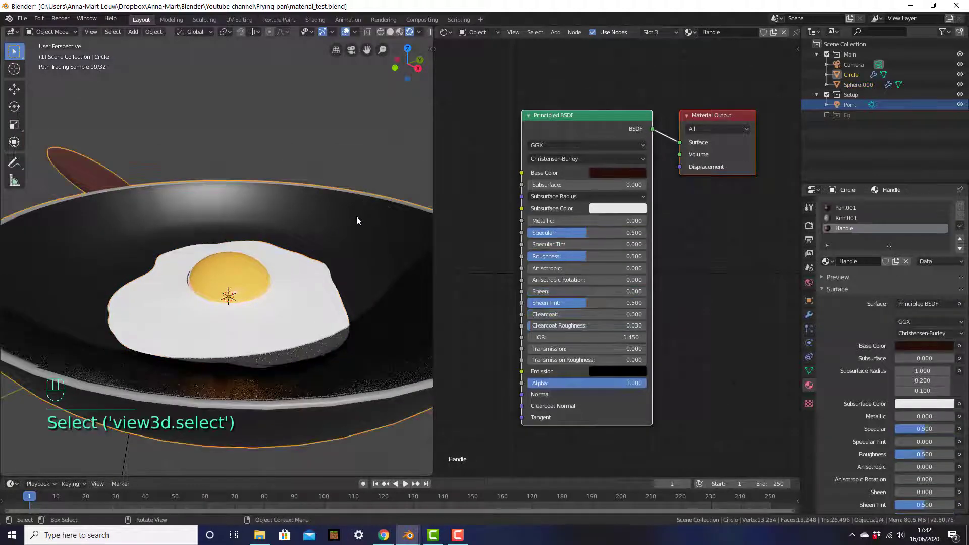
pyautogui.press('h')
pyautogui.scroll(5, 270, 278)
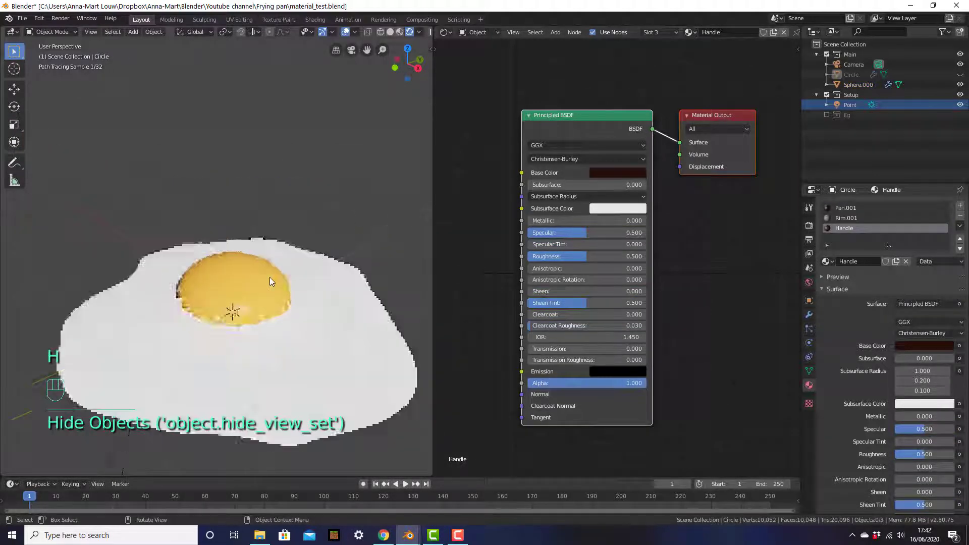
pyautogui.moveTo(277, 350); pyautogui.dragTo(283, 331, button='middle')
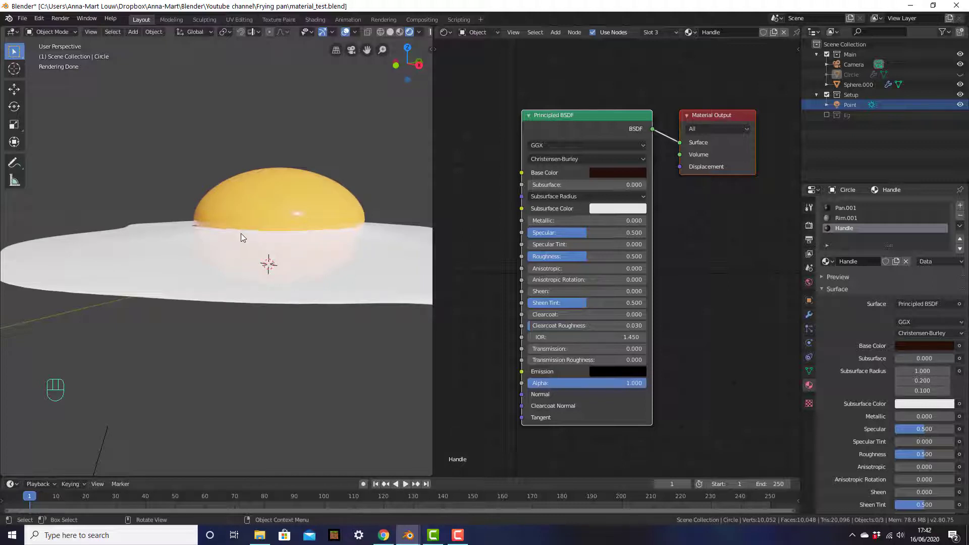
pyautogui.moveTo(322, 241); pyautogui.dragTo(272, 290, button='middle')
pyautogui.scroll(4, 297, 283)
pyautogui.scroll(-2, 253, 278)
pyautogui.hotkey('alt', 'h')
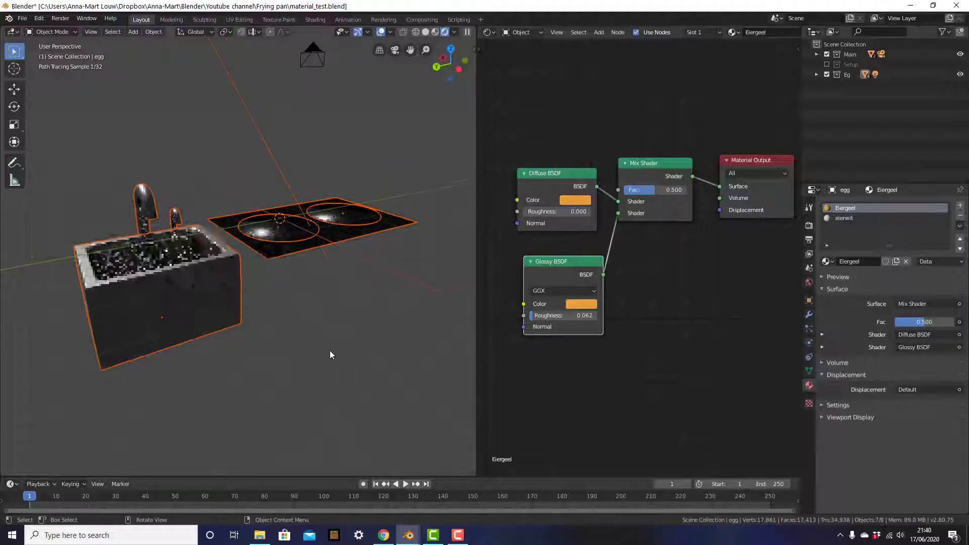
# - Exclude the Eg collection from the view layer and enable the Setup collection
pyautogui.scroll(5, 294, 348)
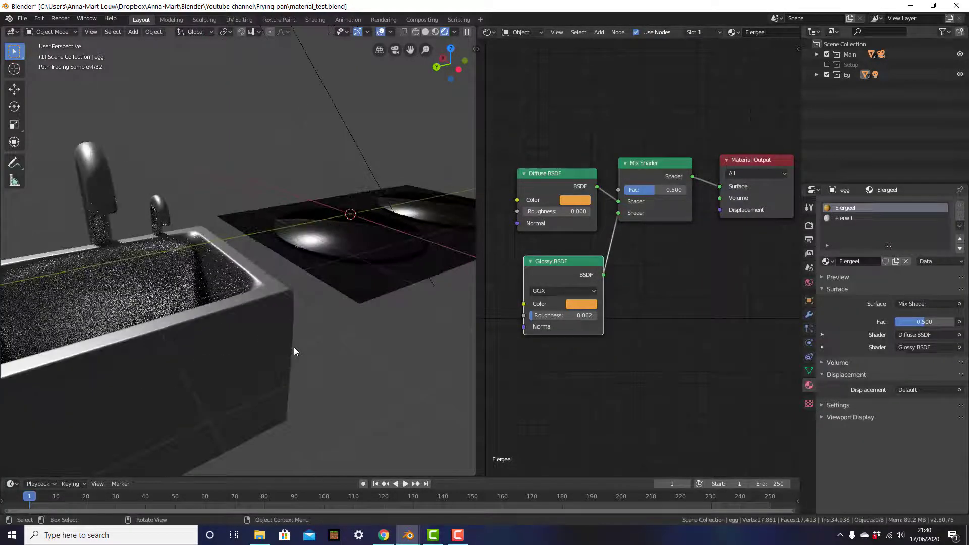
pyautogui.scroll(-2, 294, 346)
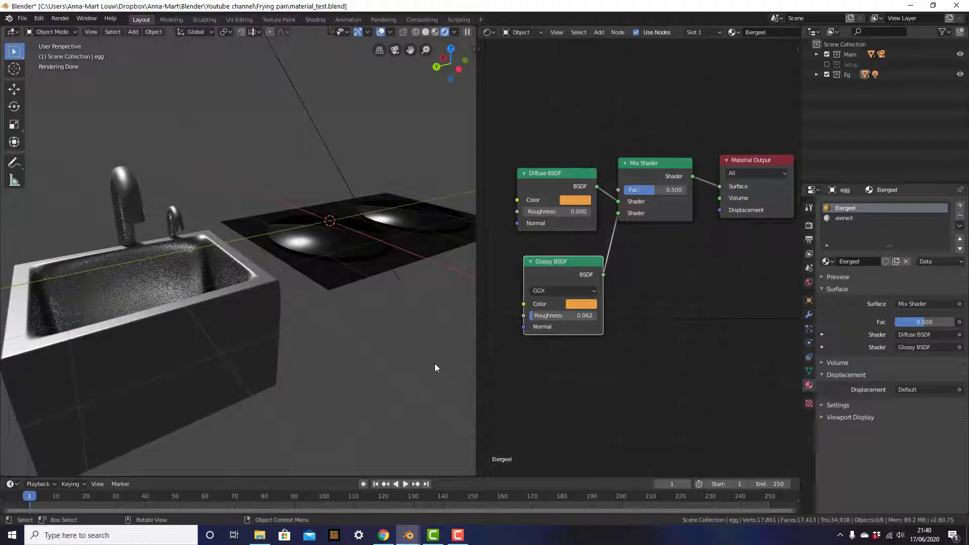
pyautogui.click(827, 74)
pyautogui.click(826, 64)
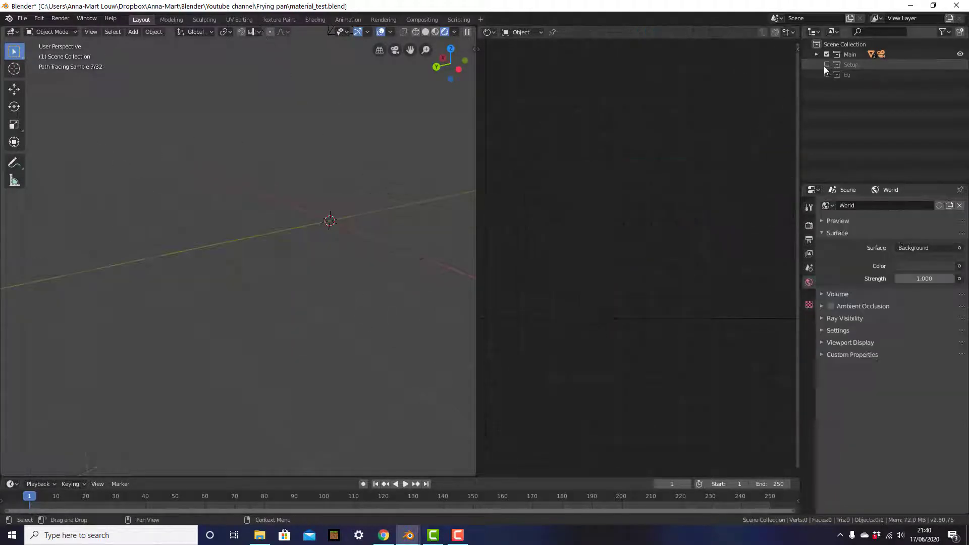
# - Add a plane mesh at the scene's origin
pyautogui.scroll(-2, 326, 229)
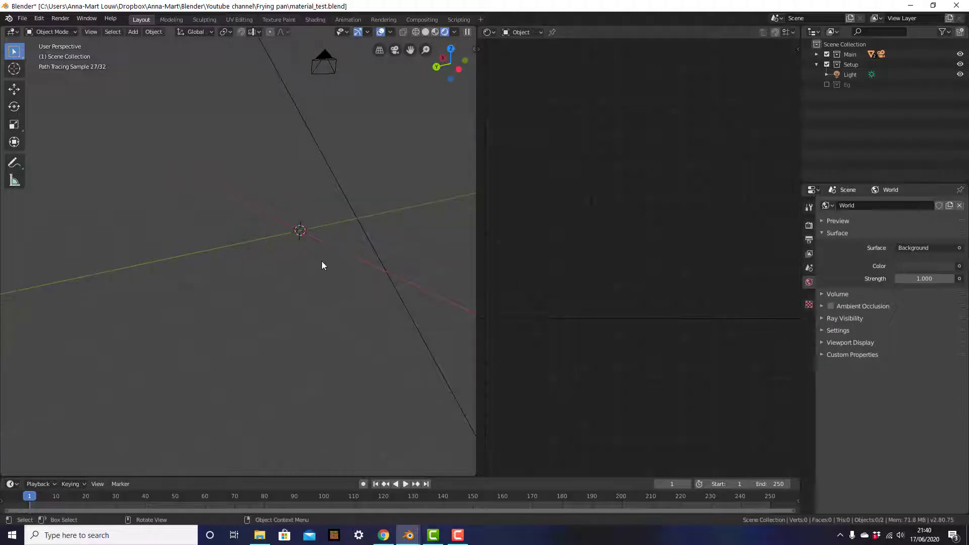
pyautogui.keyDown('shift'); pyautogui.moveTo(349, 249); pyautogui.dragTo(322, 267, button='middle'); pyautogui.keyUp('shift')
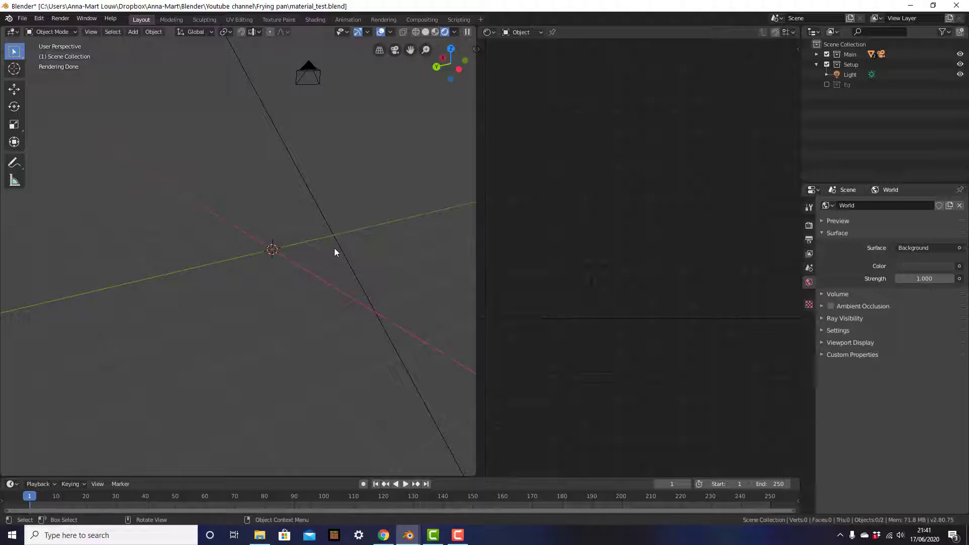
pyautogui.hotkey('shift', 'a')
pyautogui.moveTo(346, 250)
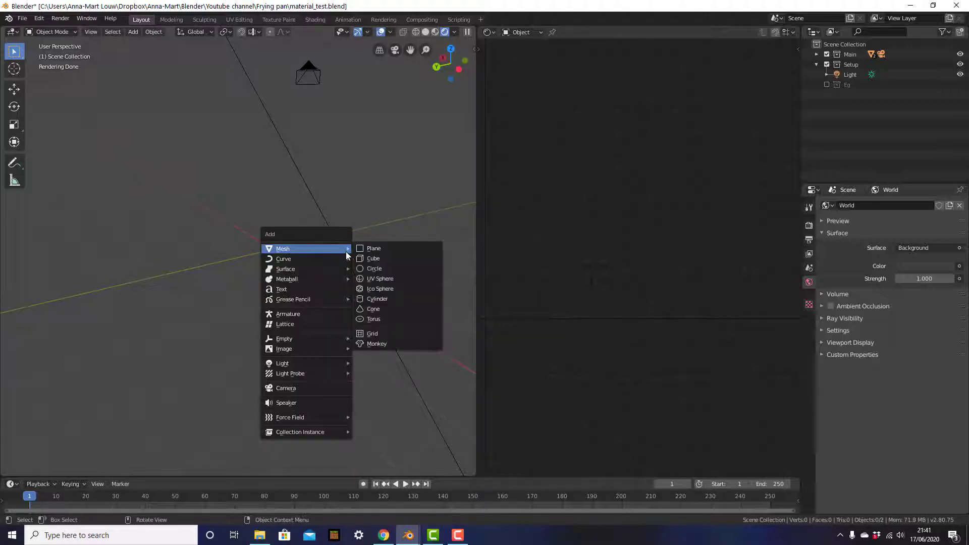
pyautogui.click(380, 249)
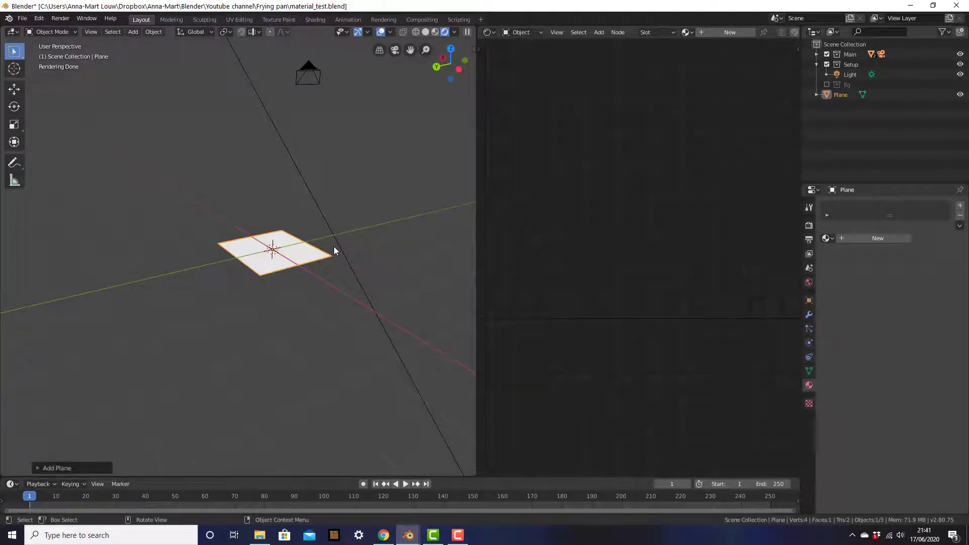
# - Scale the plane along the X axis by about 2.2 in the top view to make it a rectangle
pyautogui.press('KP_7')
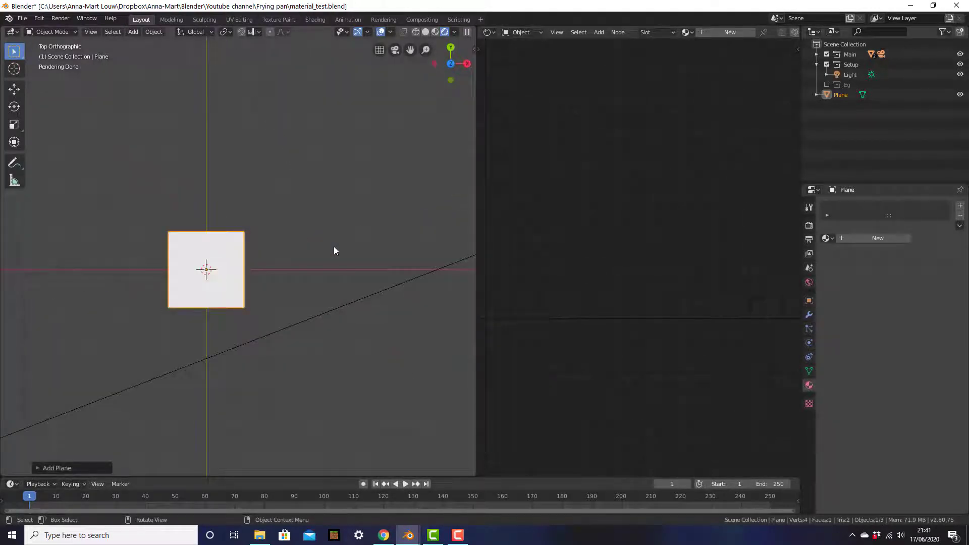
pyautogui.scroll(2, 343, 248)
pyautogui.keyDown('shift'); pyautogui.moveTo(355, 250); pyautogui.dragTo(362, 235, button='middle'); pyautogui.keyUp('shift')
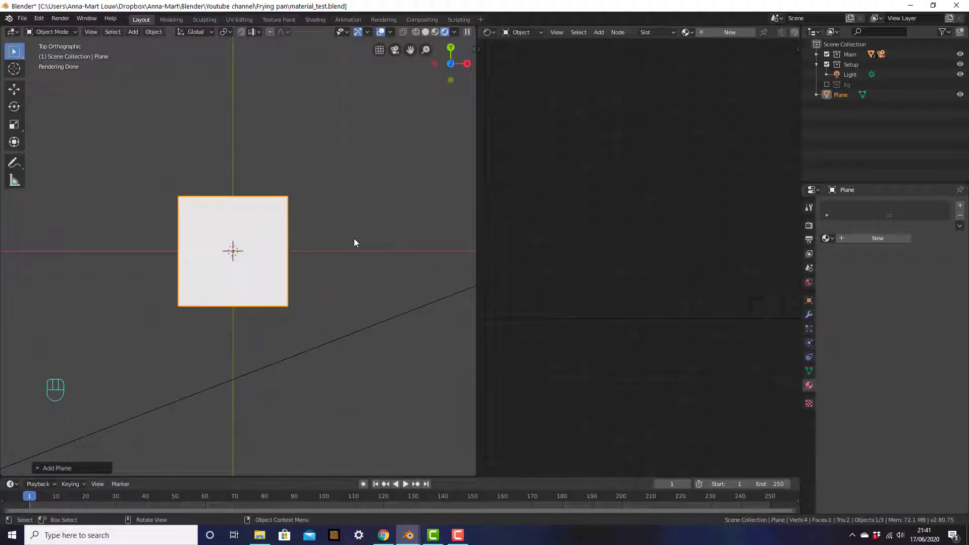
pyautogui.press('s')
pyautogui.press('x')
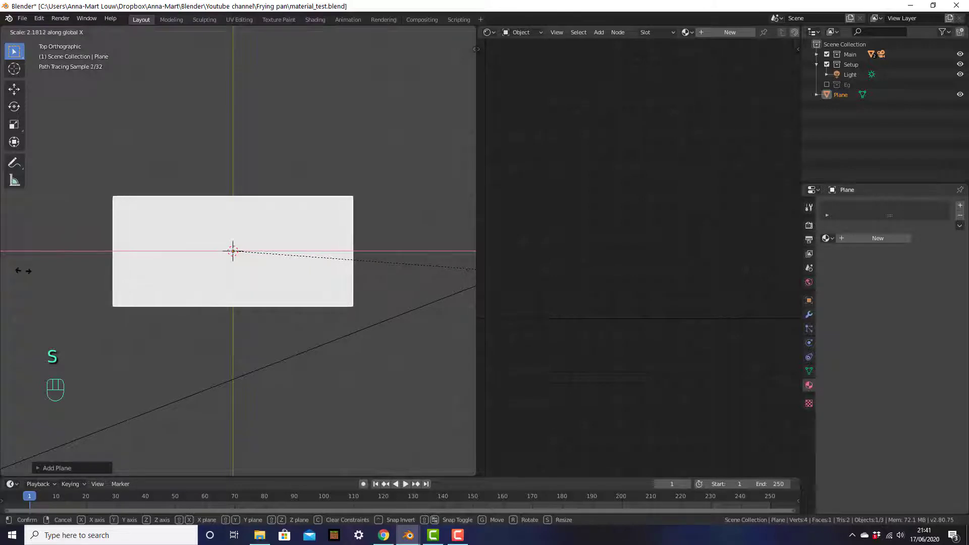
pyautogui.click(25, 268)
# - Extrude the rectangular plane downward along Z by about 0.07 m to give the slab thickness
pyautogui.moveTo(308, 333); pyautogui.dragTo(331, 277, button='middle')
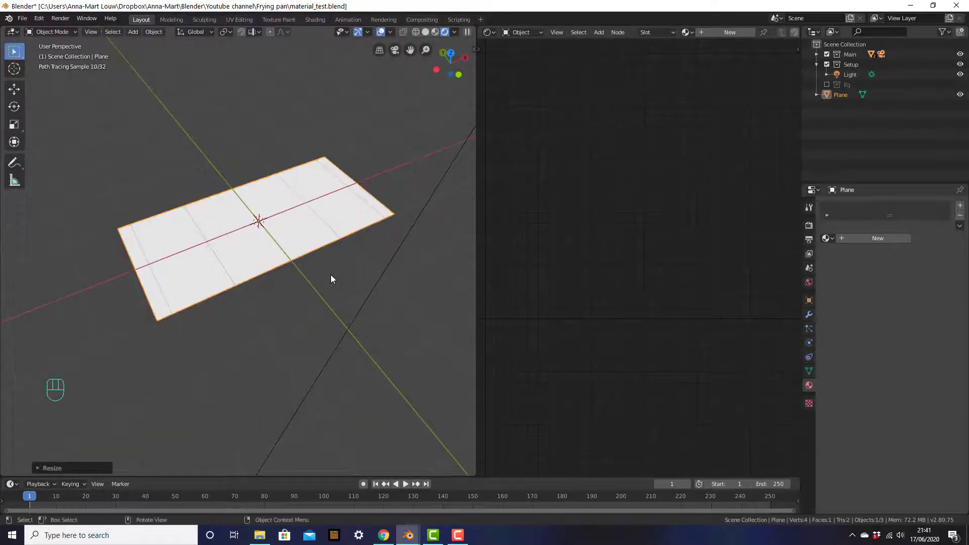
pyautogui.press('Tab')
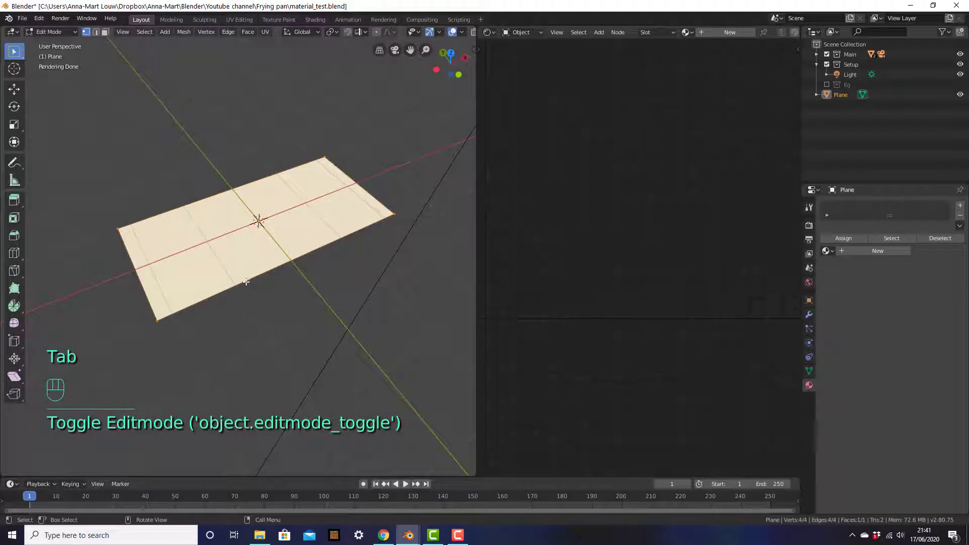
pyautogui.moveTo(239, 299); pyautogui.dragTo(237, 275, button='middle')
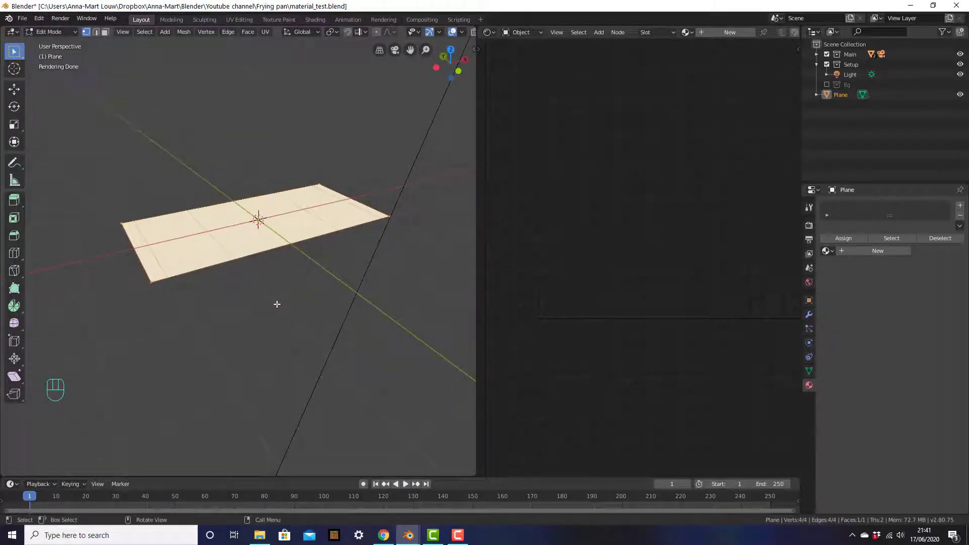
pyautogui.press('e')
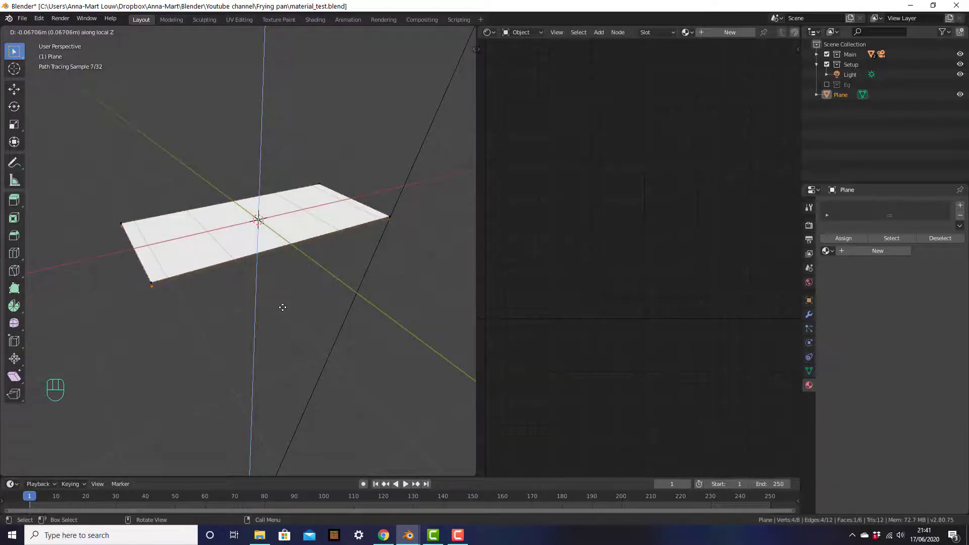
pyautogui.click(283, 307)
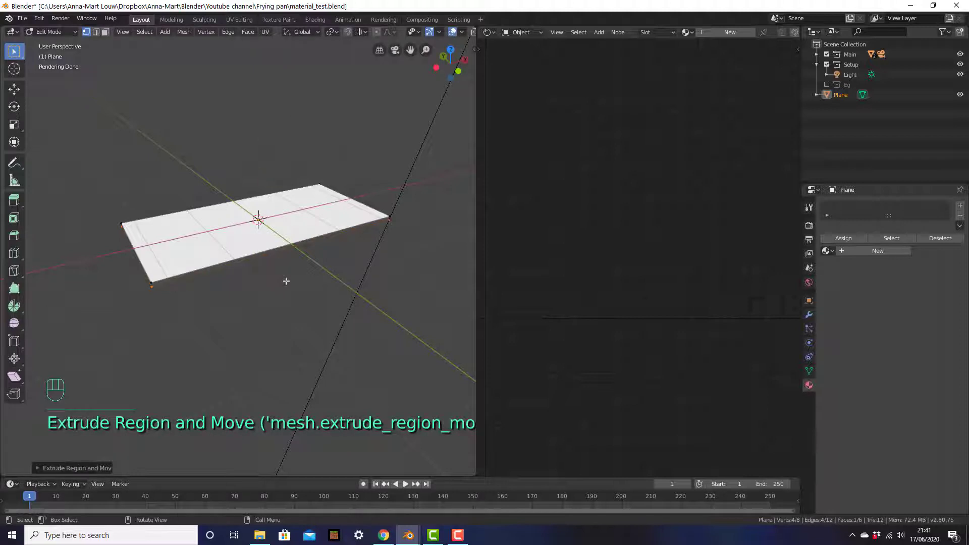
pyautogui.press('Tab')
# - Add a circle mesh at the scene's origin and raise it along Z above the slab
pyautogui.keyDown('shift'); pyautogui.moveTo(268, 280); pyautogui.dragTo(177, 259, button='middle'); pyautogui.keyUp('shift')
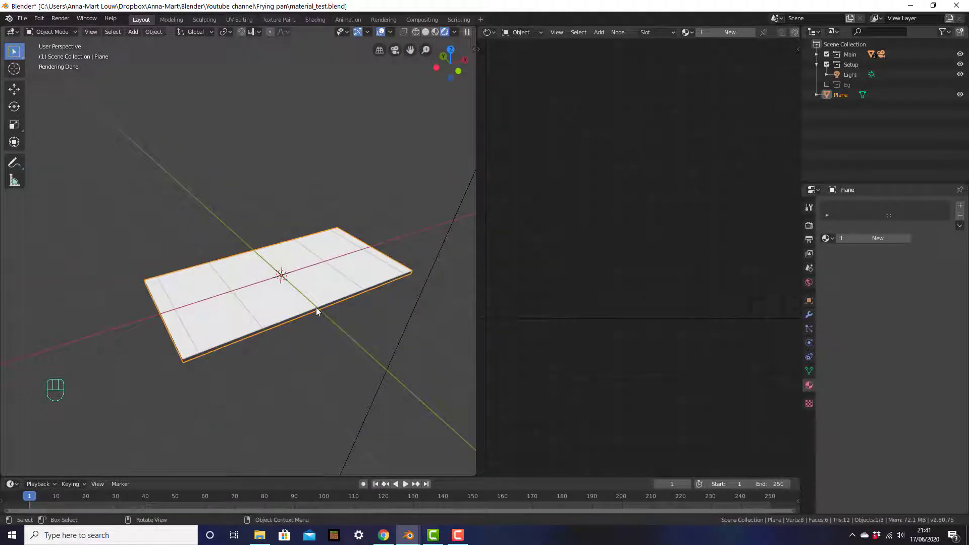
pyautogui.hotkey('shift', 'a')
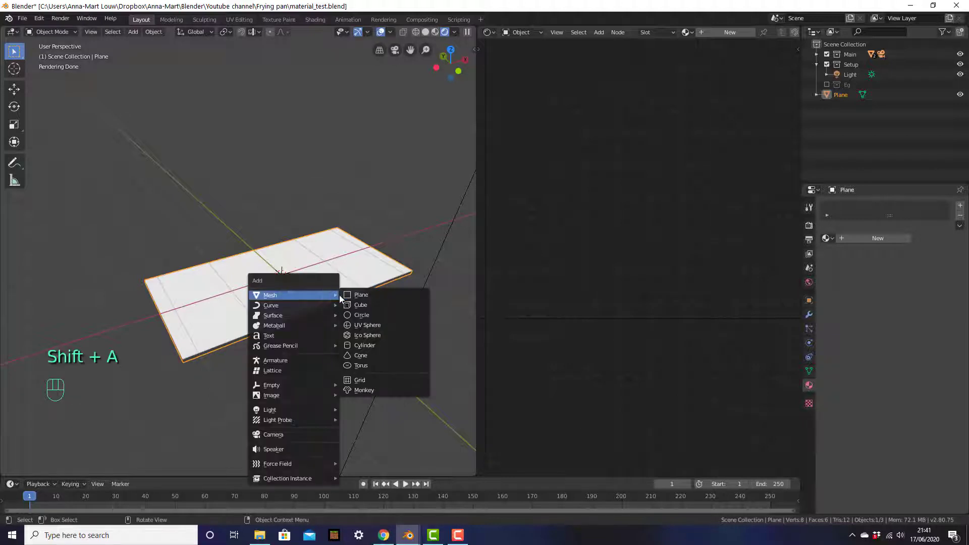
pyautogui.click(396, 315)
pyautogui.moveTo(396, 310); pyautogui.dragTo(289, 282, button='middle')
pyautogui.press('g')
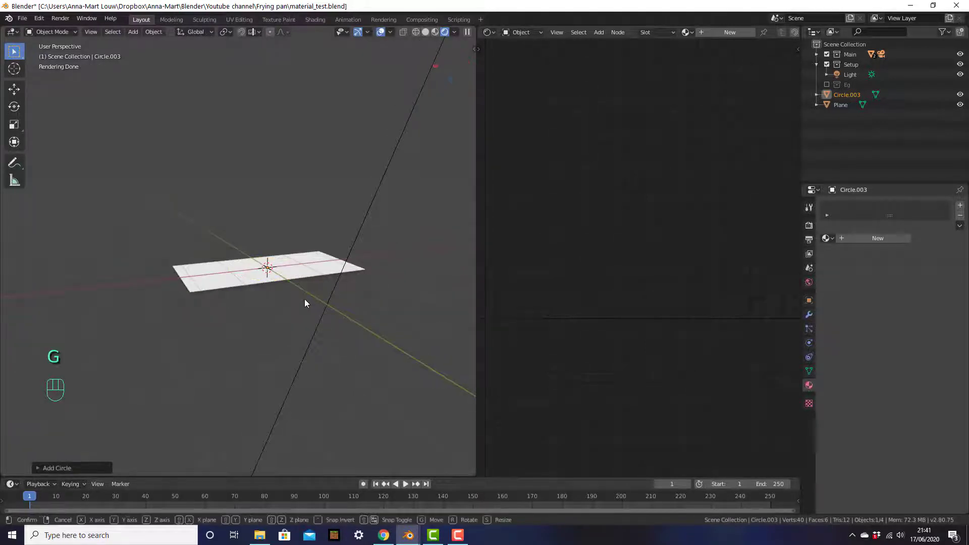
pyautogui.press('z')
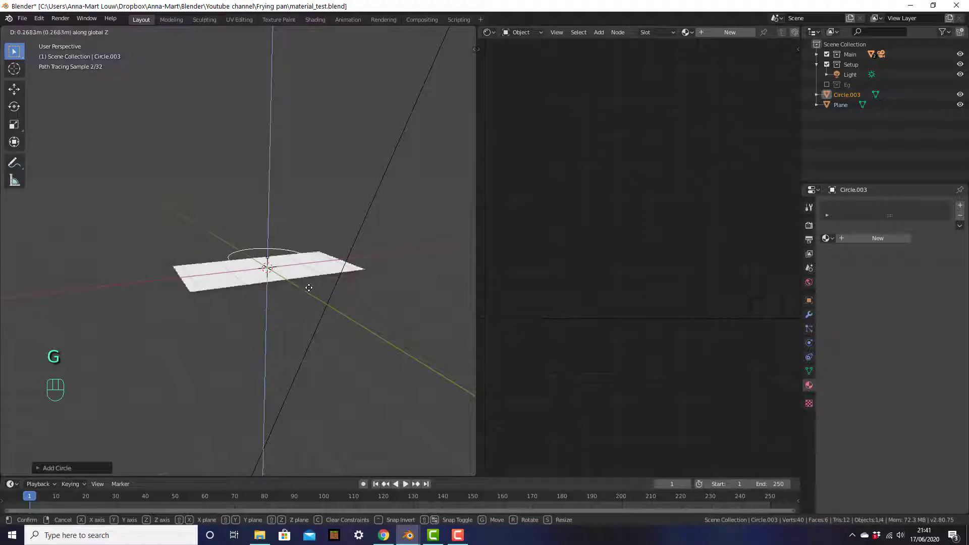
pyautogui.click(292, 263)
# - Fill the circle with a face and extrude it downward by about 0.05 m to form a thin disc
pyautogui.scroll(4, 291, 263)
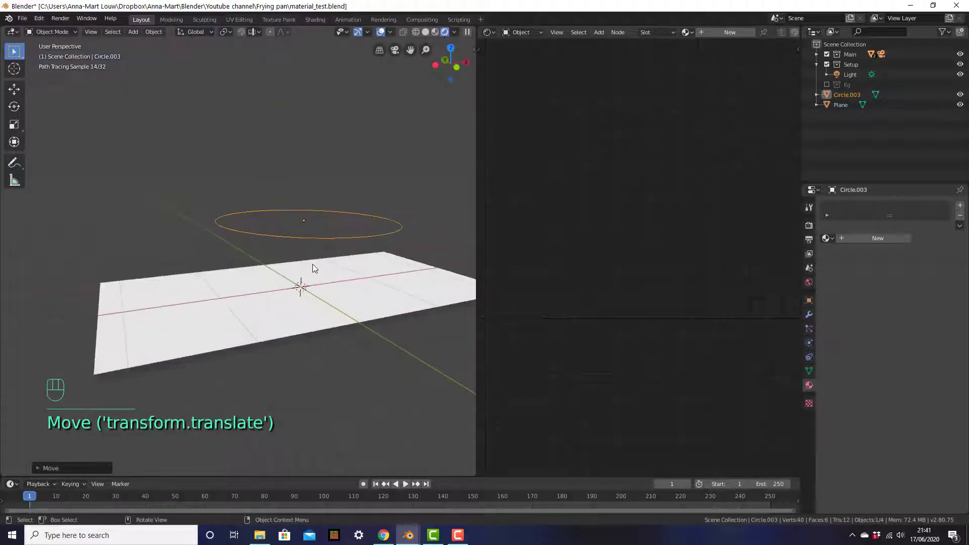
pyautogui.keyDown('shift'); pyautogui.moveTo(314, 262); pyautogui.dragTo(264, 291, button='middle'); pyautogui.keyUp('shift')
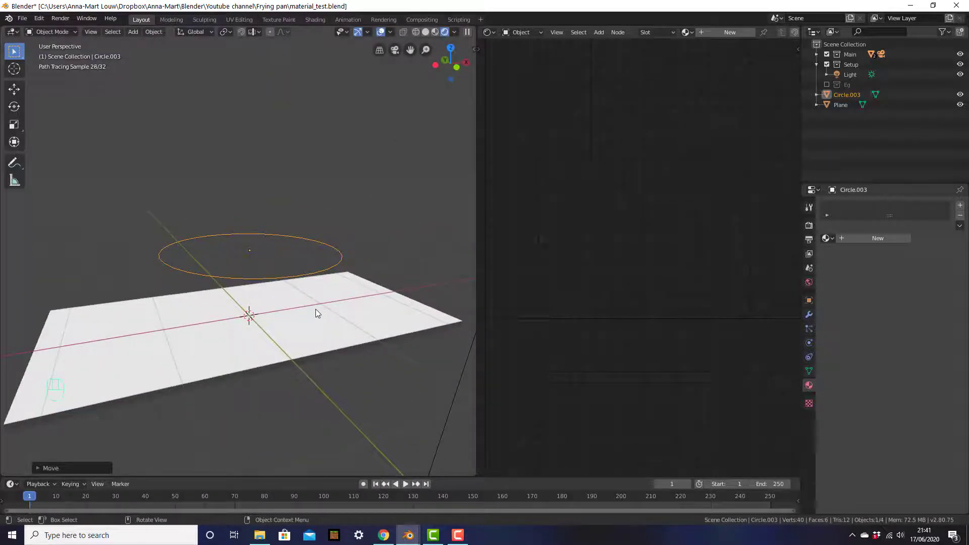
pyautogui.press('Tab')
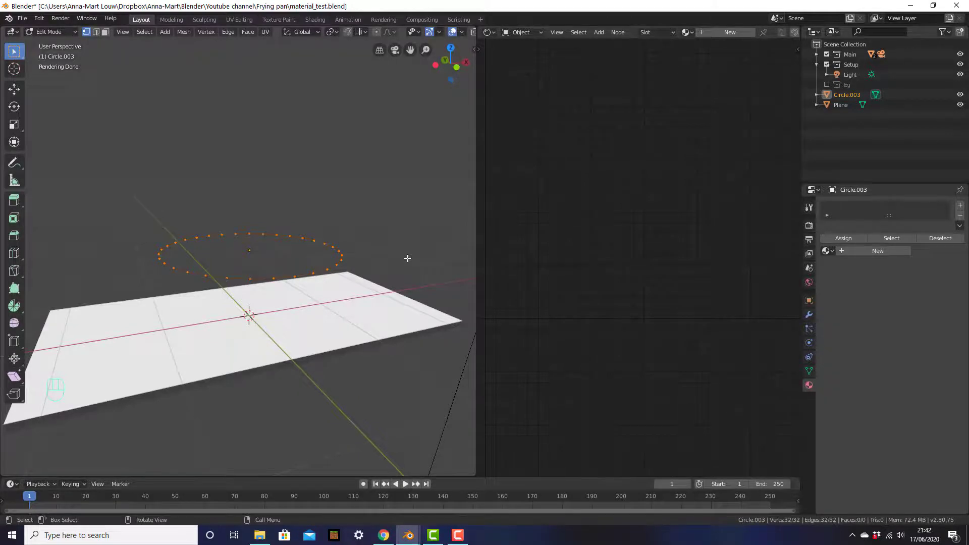
pyautogui.press('f')
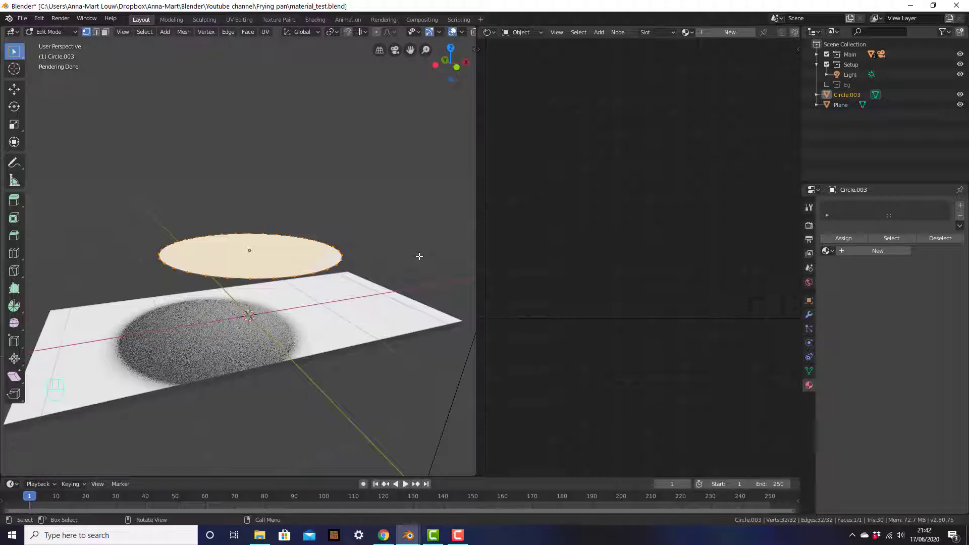
pyautogui.press('e')
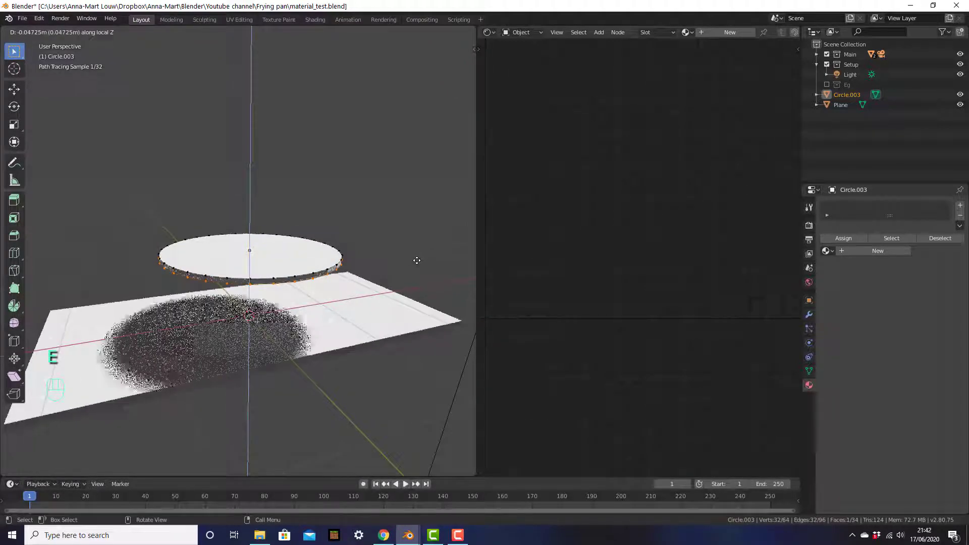
pyautogui.click(418, 261)
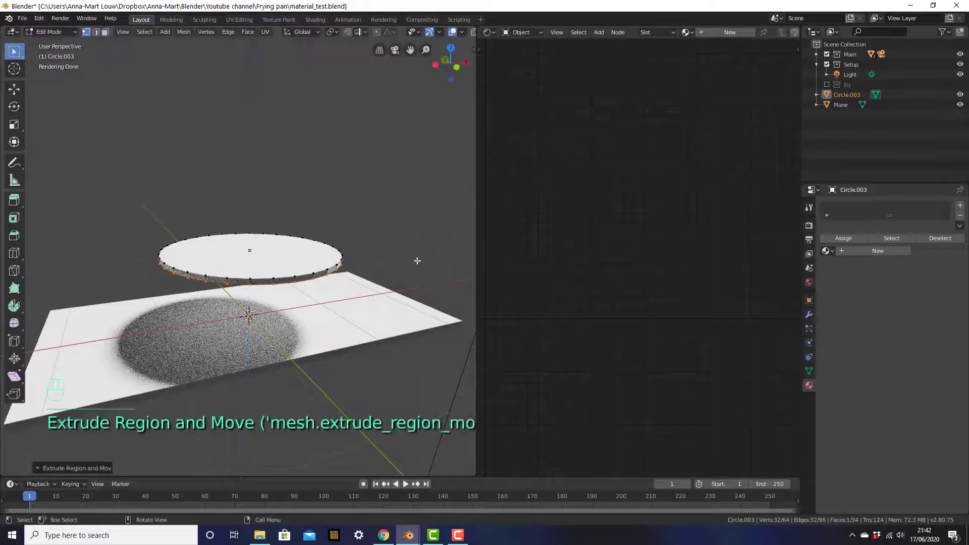
pyautogui.press('Tab')
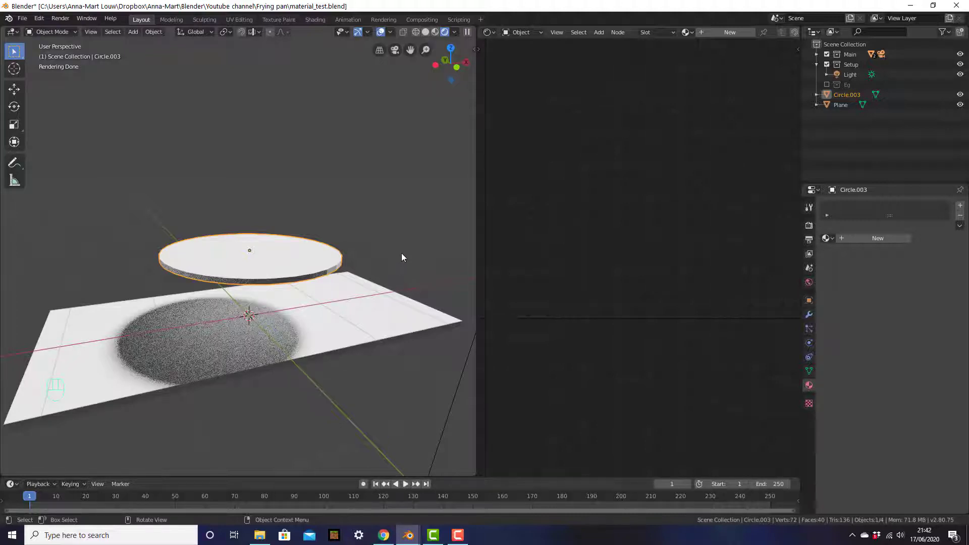
# - In the top view, move the disc about 1.1 m along negative X and scale it down to fit inside the slab's edges
pyautogui.press('KP_7')
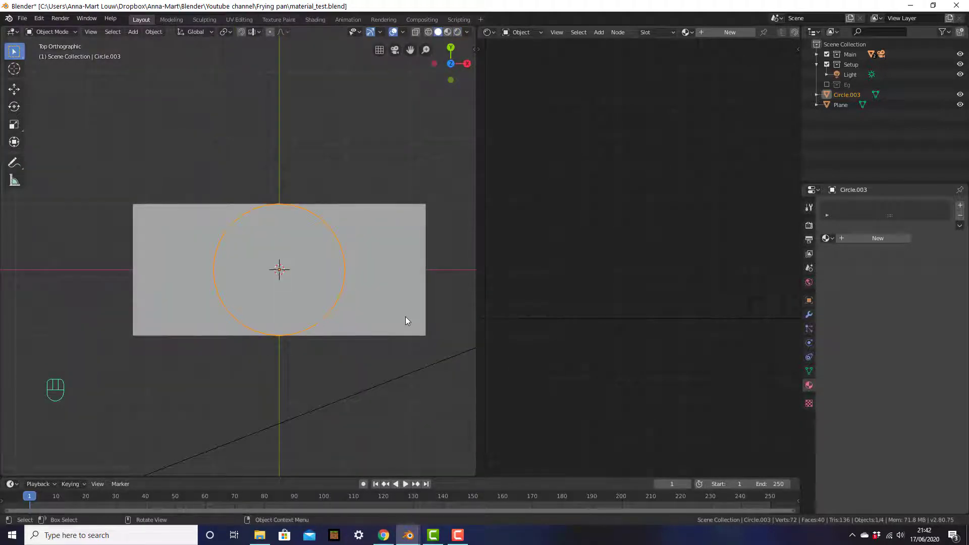
pyautogui.press('g')
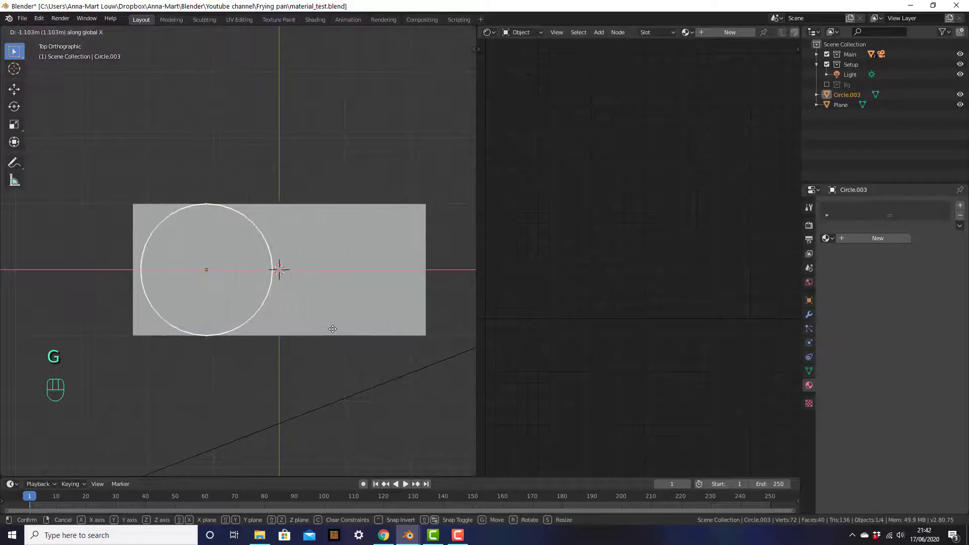
pyautogui.click(334, 329)
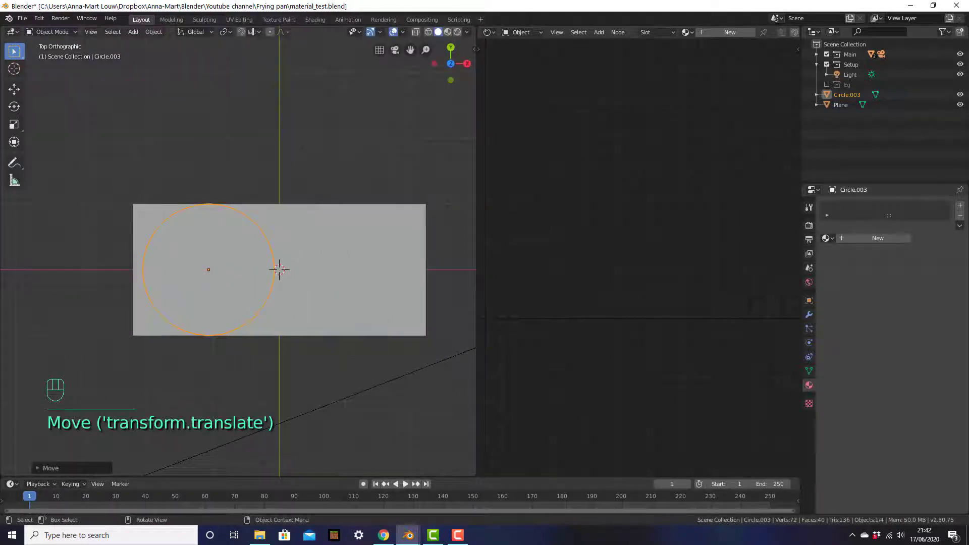
pyautogui.press('s')
pyautogui.click(323, 368)
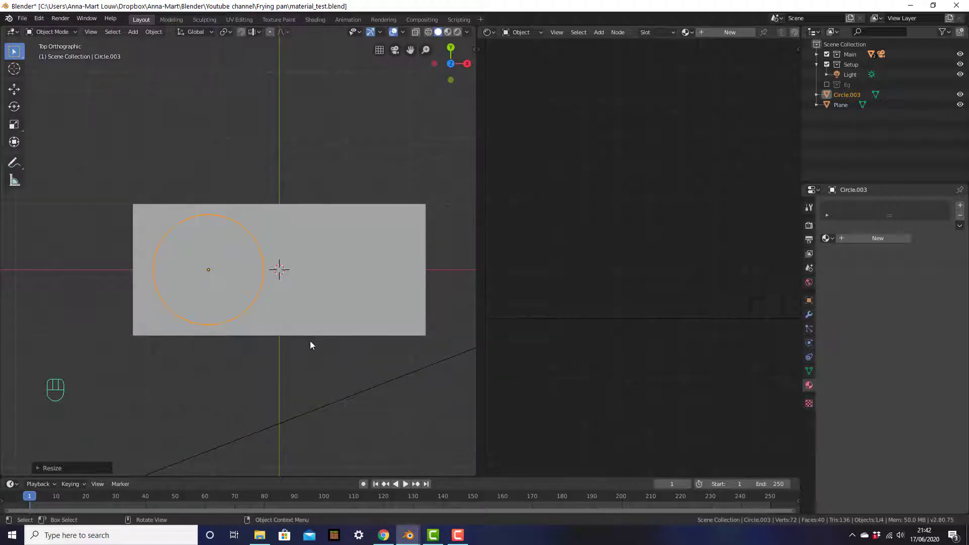
# - Duplicate the disc and place the copy about 2.2 m along positive X over the slab's other half
pyautogui.hotkey('shift', 'd')
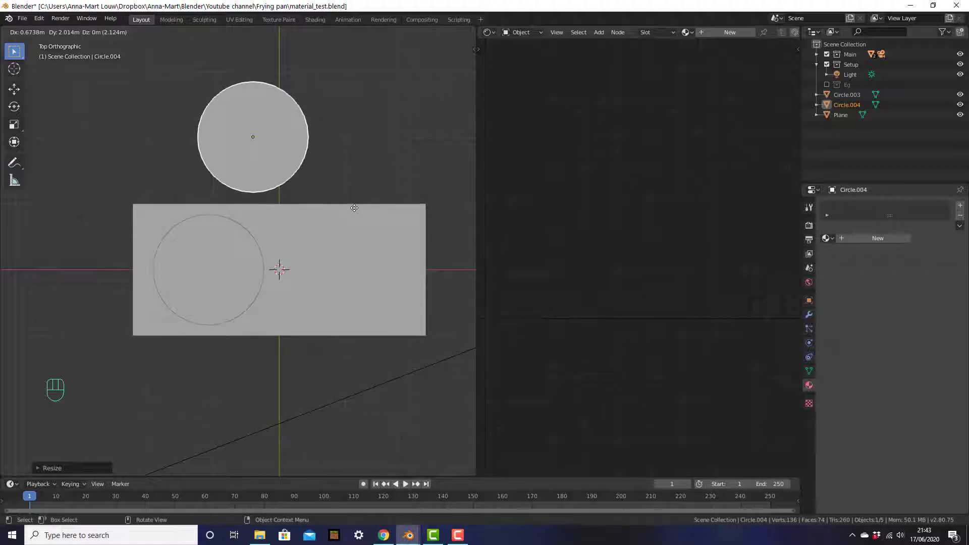
pyautogui.press('x')
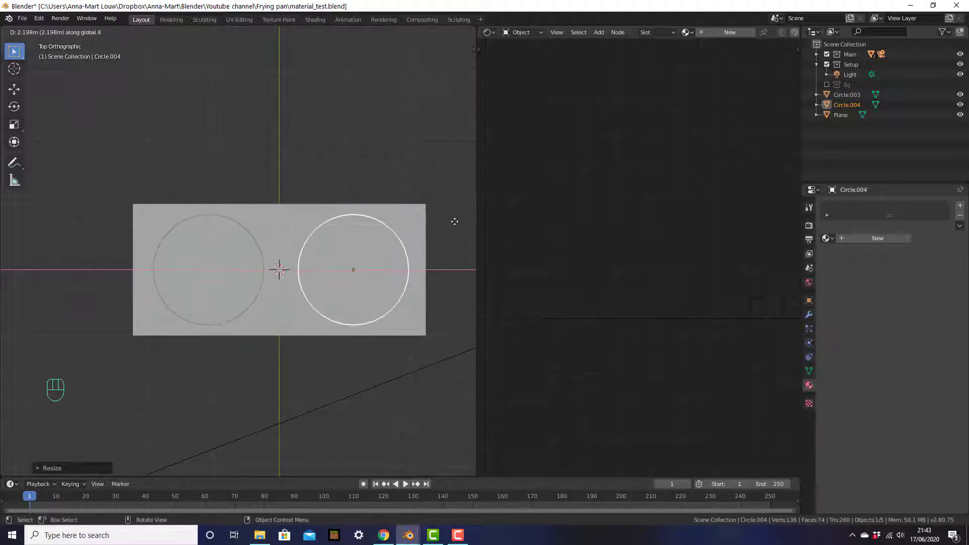
pyautogui.click(452, 221)
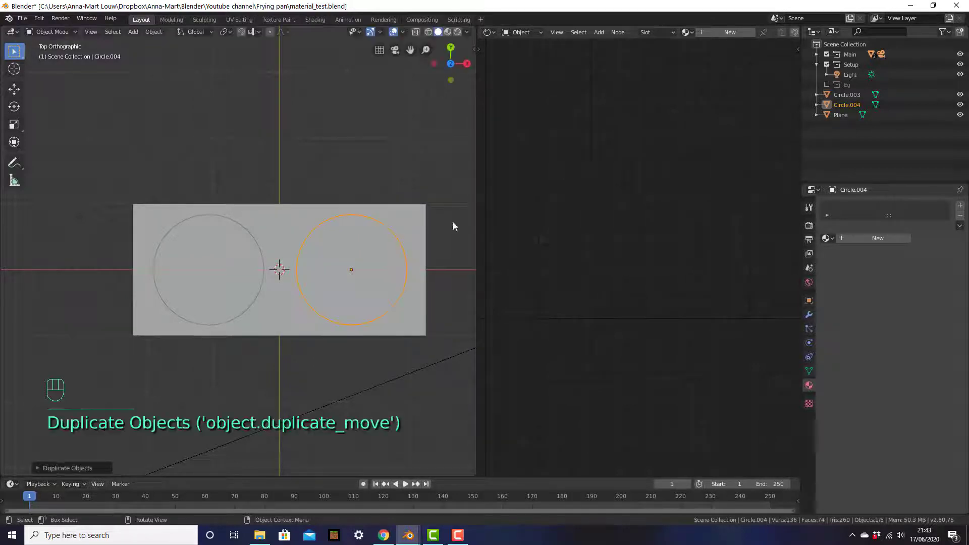
# - Select both discs and lower them along Z in the front view onto the slab's upper surface
pyautogui.moveTo(330, 389); pyautogui.dragTo(335, 262, button='middle')
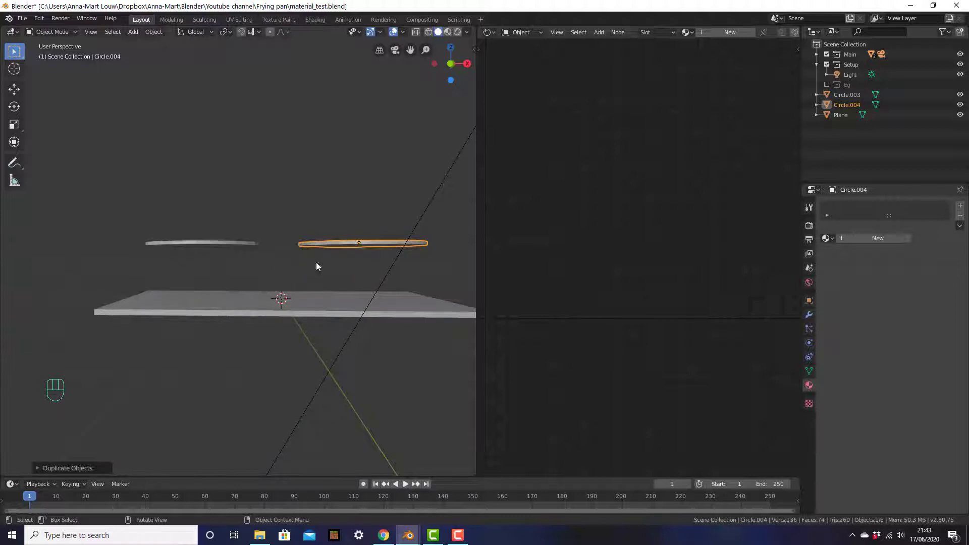
pyautogui.click(336, 247)
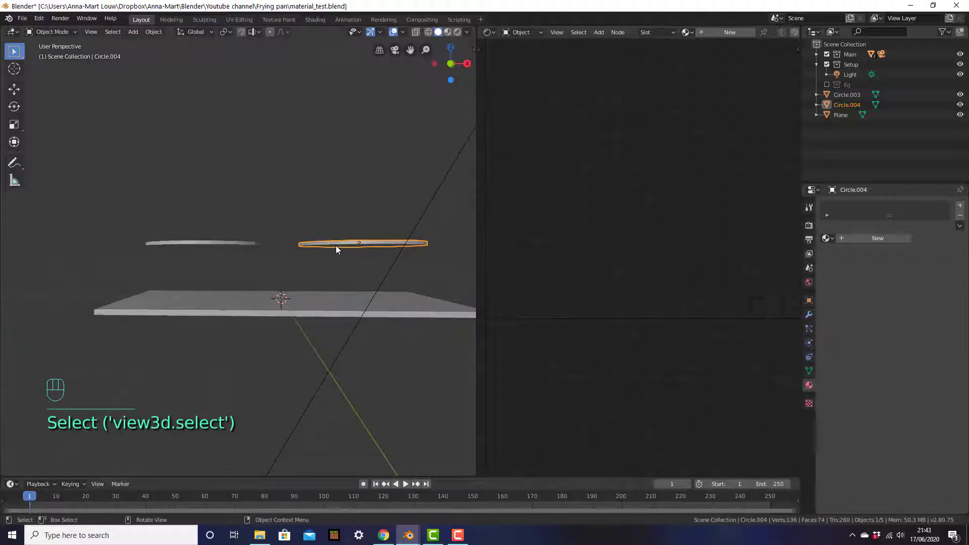
pyautogui.keyDown('shift'); pyautogui.click(235, 245); pyautogui.keyUp('shift')
pyautogui.press('KP_1')
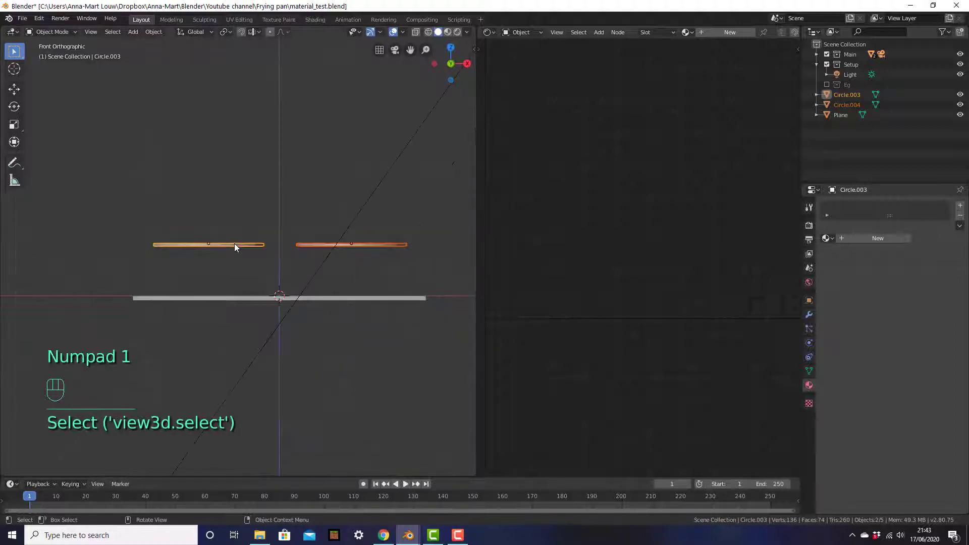
pyautogui.press('g')
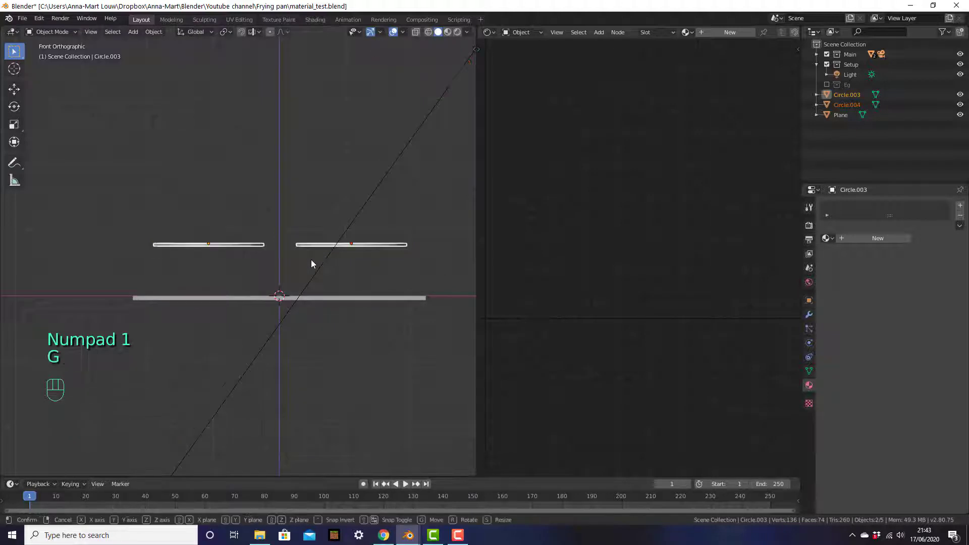
pyautogui.press('z')
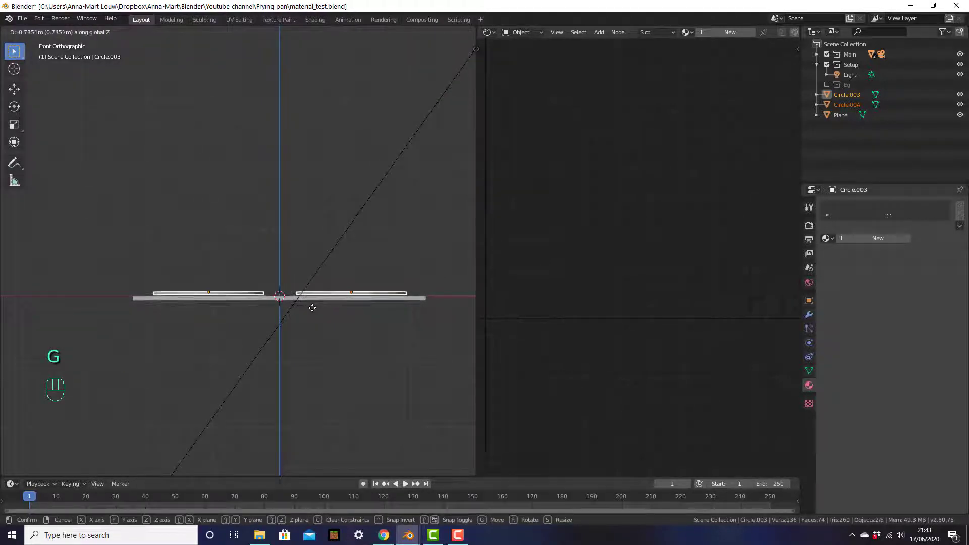
pyautogui.click(312, 309)
pyautogui.click(313, 317)
# - Move the slab and both discs together along positive X away from the origin, and hide them
pyautogui.moveTo(313, 317)
pyautogui.mouseDown(button='middle')
pyautogui.moveTo(376, 349)
pyautogui.moveTo(324, 322)
pyautogui.moveTo(295, 323)
pyautogui.mouseUp(button='middle')
pyautogui.scroll(-5, 376, 344)
pyautogui.click(235, 267)
pyautogui.keyDown('shift'); pyautogui.click(283, 268); pyautogui.keyUp('shift')
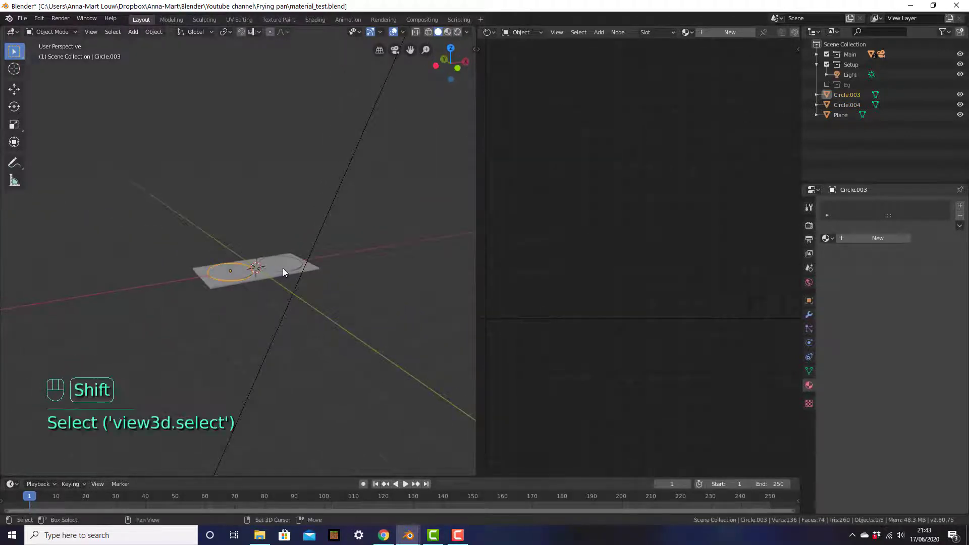
pyautogui.keyDown('shift'); pyautogui.click(273, 276); pyautogui.keyUp('shift')
pyautogui.press('g')
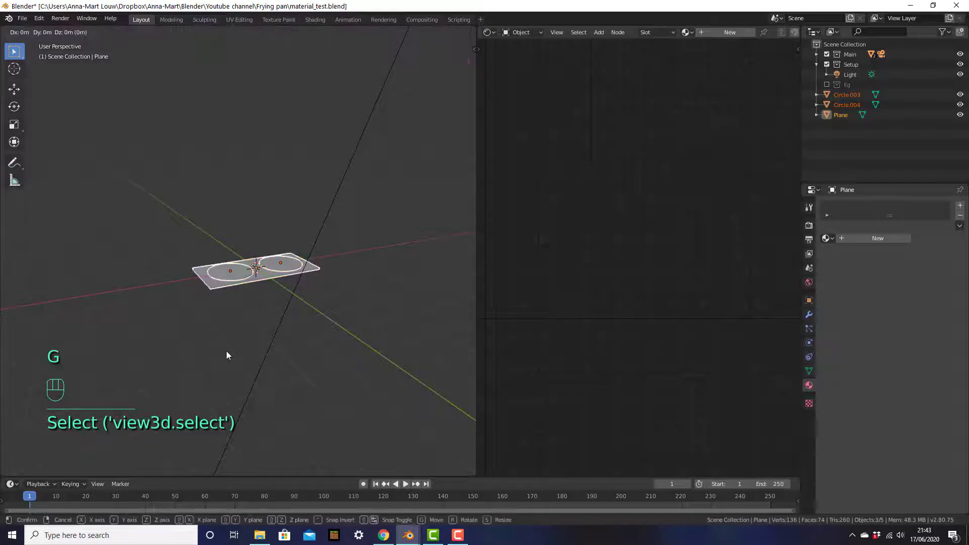
pyautogui.press('x')
pyautogui.click(337, 325)
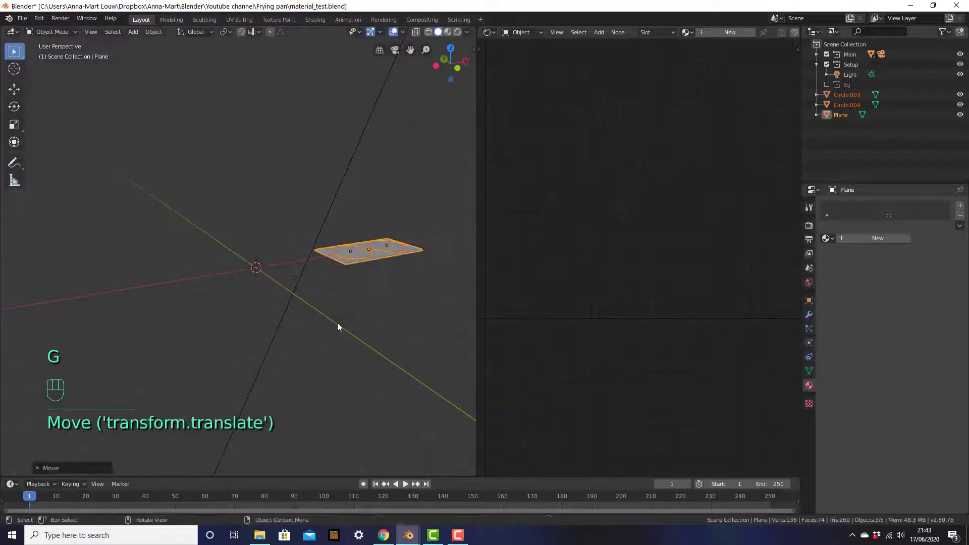
pyautogui.press('h')
# - Add a cube mesh at the scene's origin and enter Edit Mode on it
pyautogui.moveTo(296, 302)
pyautogui.keyDown('shift'); pyautogui.mouseDown(button='middle')
pyautogui.moveTo(279, 290)
pyautogui.moveTo(295, 305)
pyautogui.mouseUp(button='middle'); pyautogui.keyUp('shift')
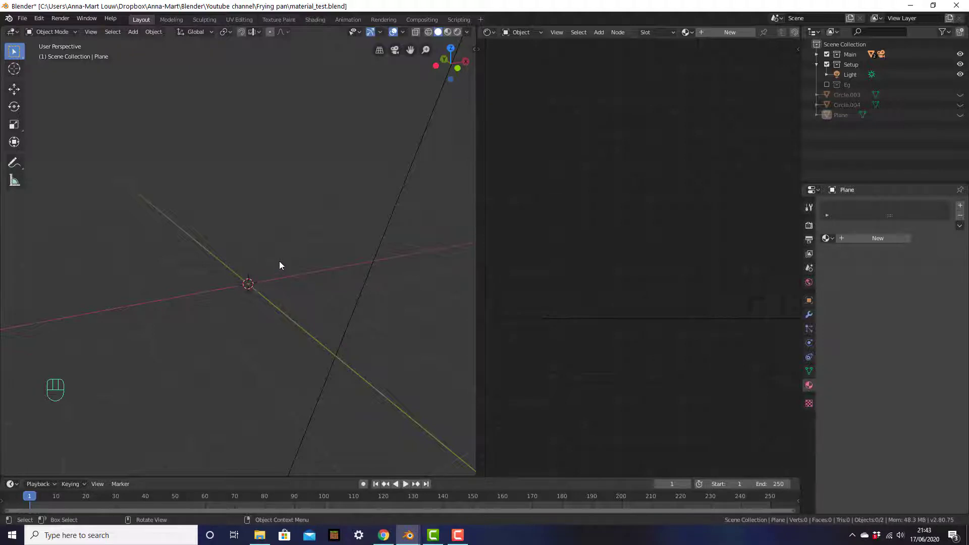
pyautogui.hotkey('shift', 'a')
pyautogui.moveTo(286, 263)
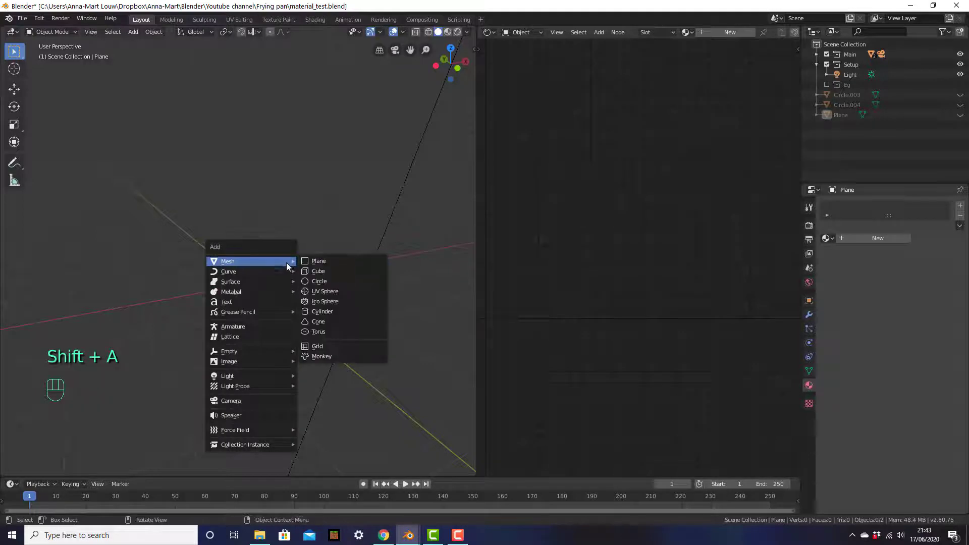
pyautogui.click(319, 268)
pyautogui.moveTo(324, 273); pyautogui.dragTo(262, 282, button='middle')
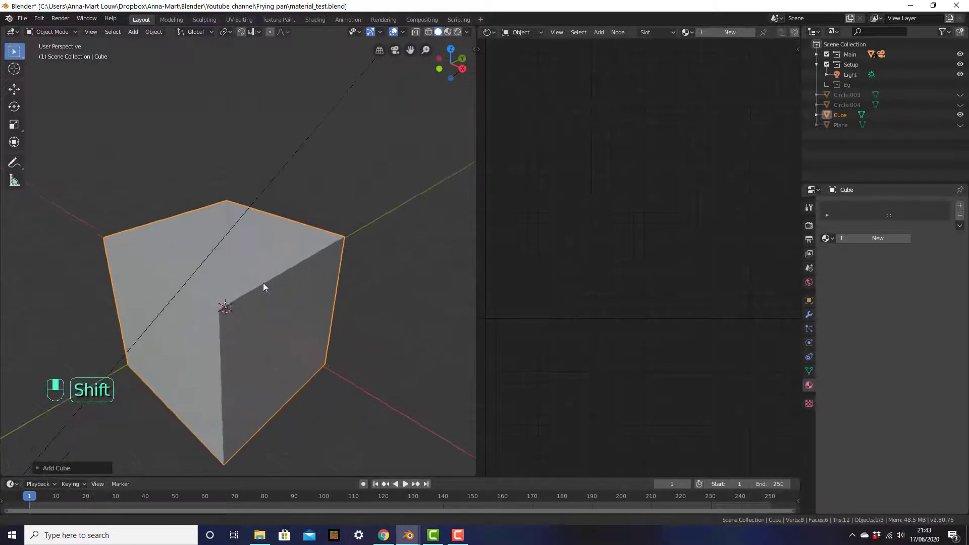
pyautogui.press('Tab')
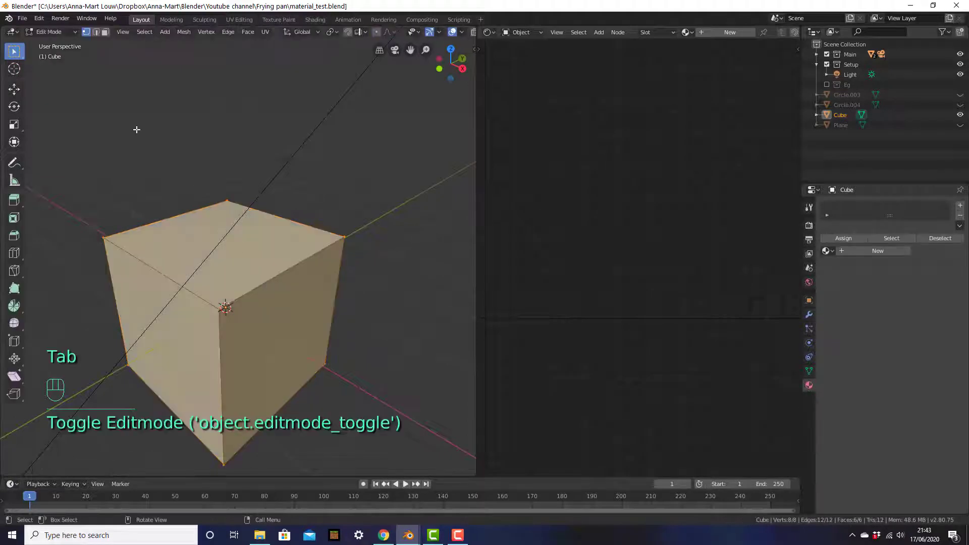
# - Switch to face selection and inset the cube's top face by about 0.24
pyautogui.click(104, 33)
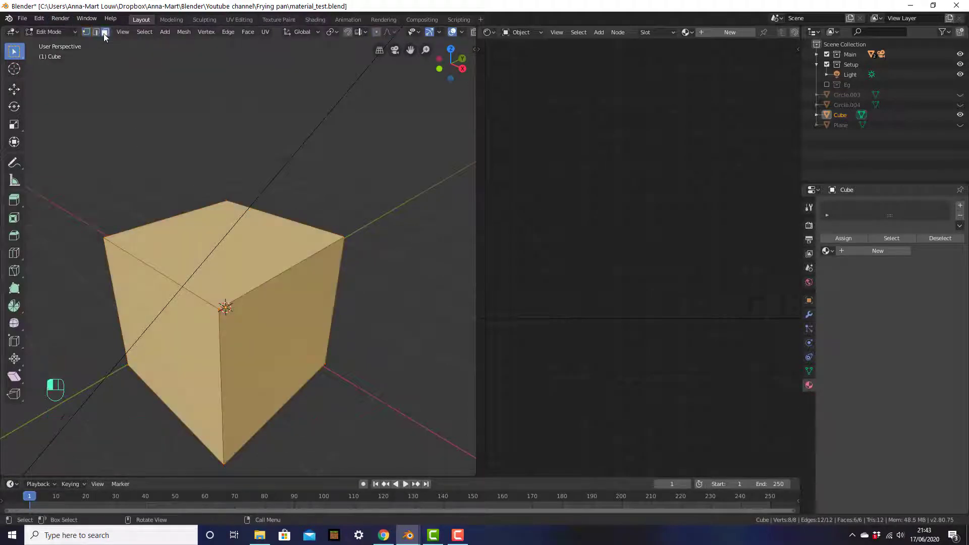
pyautogui.click(220, 248)
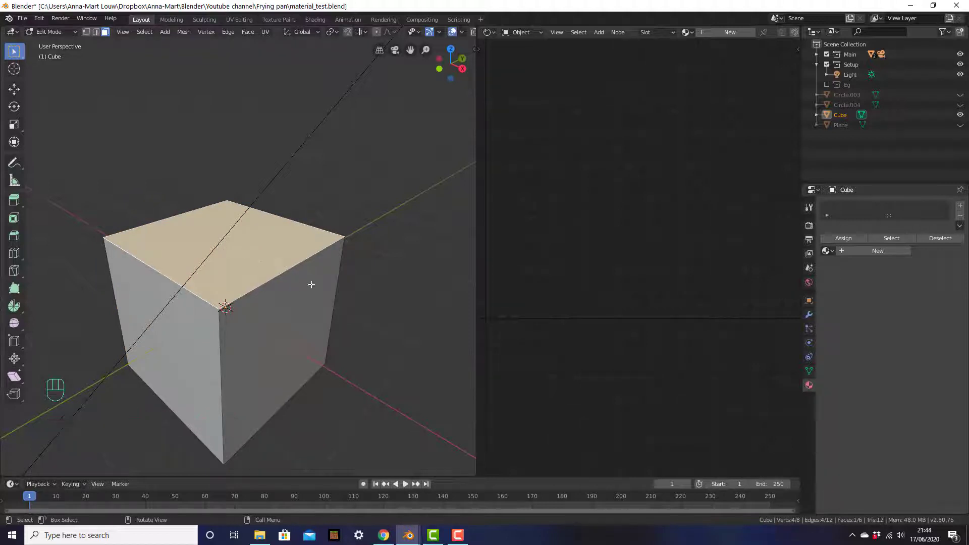
pyautogui.press('i')
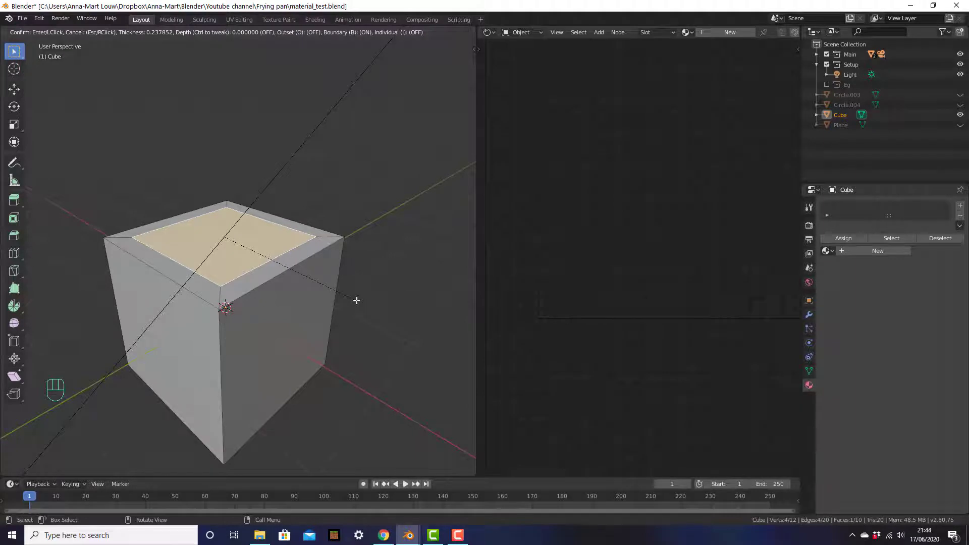
pyautogui.click(357, 301)
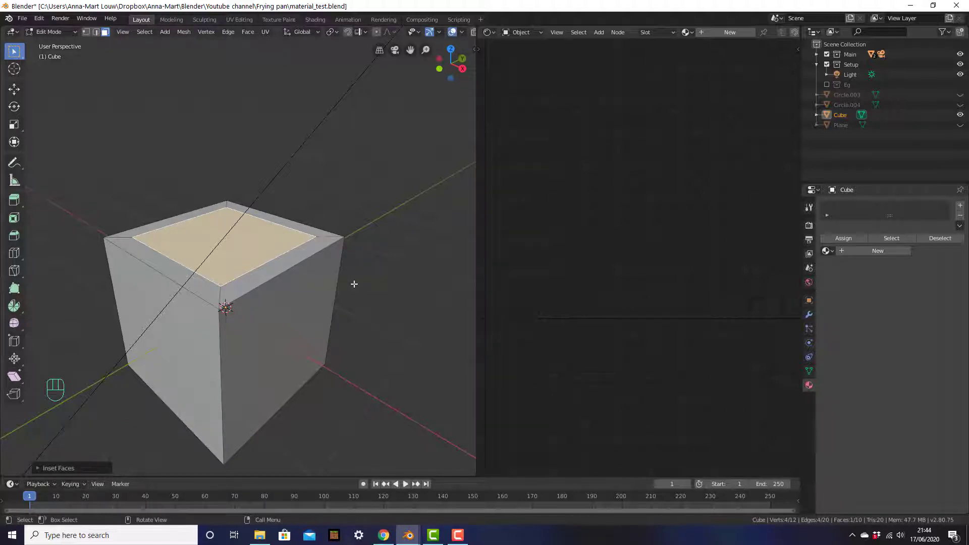
# - Extrude the inset top face downward into the cube to hollow it into an open box with a thin floor
pyautogui.press('e')
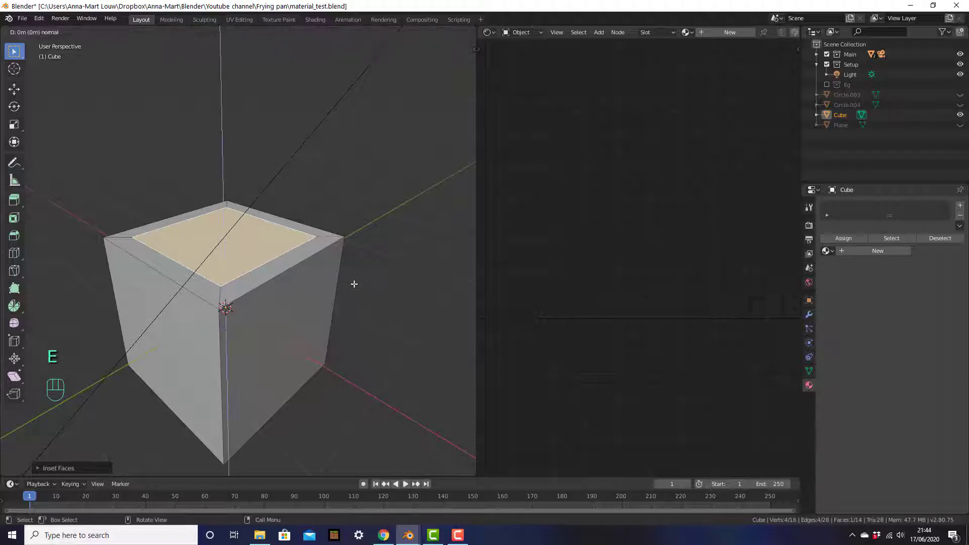
pyautogui.click(361, 387)
pyautogui.moveTo(312, 299); pyautogui.dragTo(318, 313, button='middle')
pyautogui.scroll(-3, 318, 314)
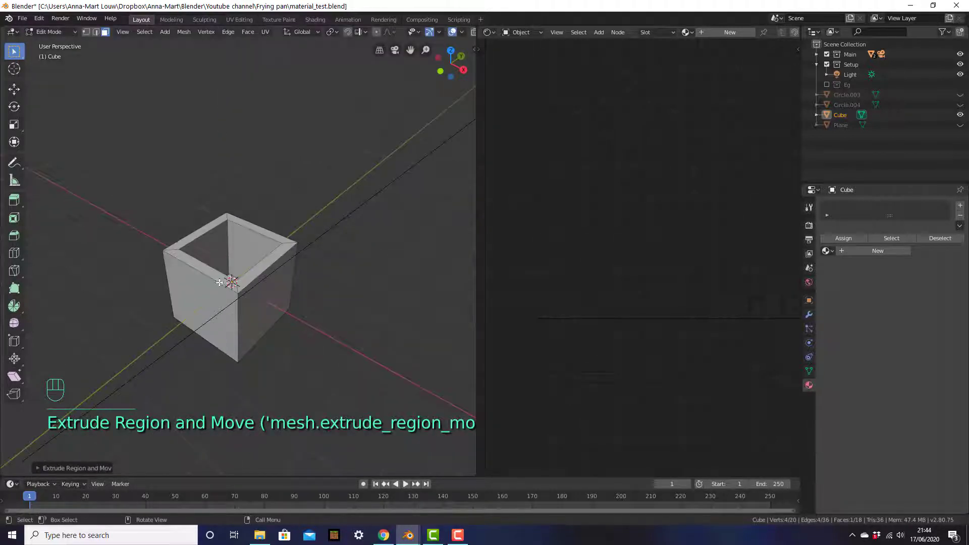
pyautogui.scroll(3, 298, 305)
pyautogui.moveTo(242, 288); pyautogui.dragTo(282, 290, button='middle')
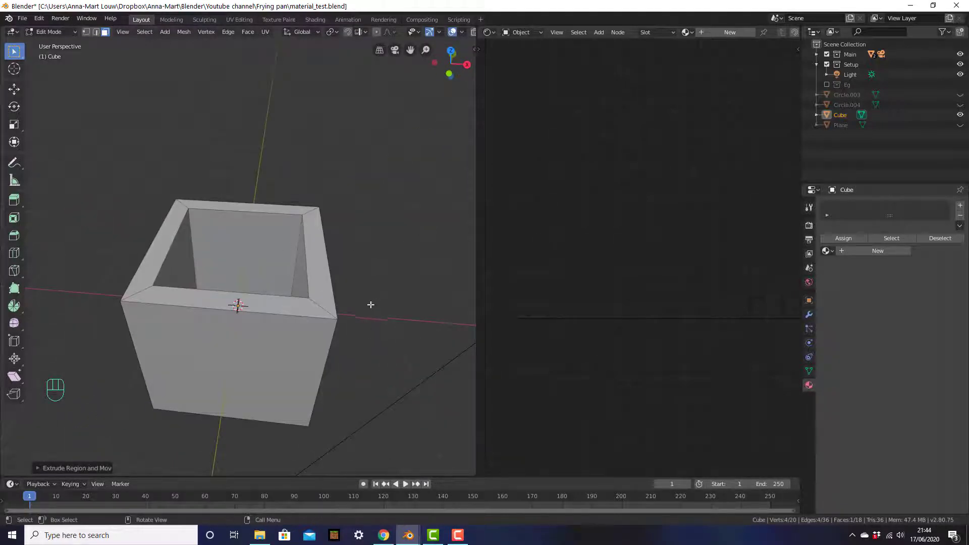
pyautogui.moveTo(370, 301); pyautogui.dragTo(323, 303, button='middle')
pyautogui.scroll(4, 322, 303)
pyautogui.scroll(-4, 316, 294)
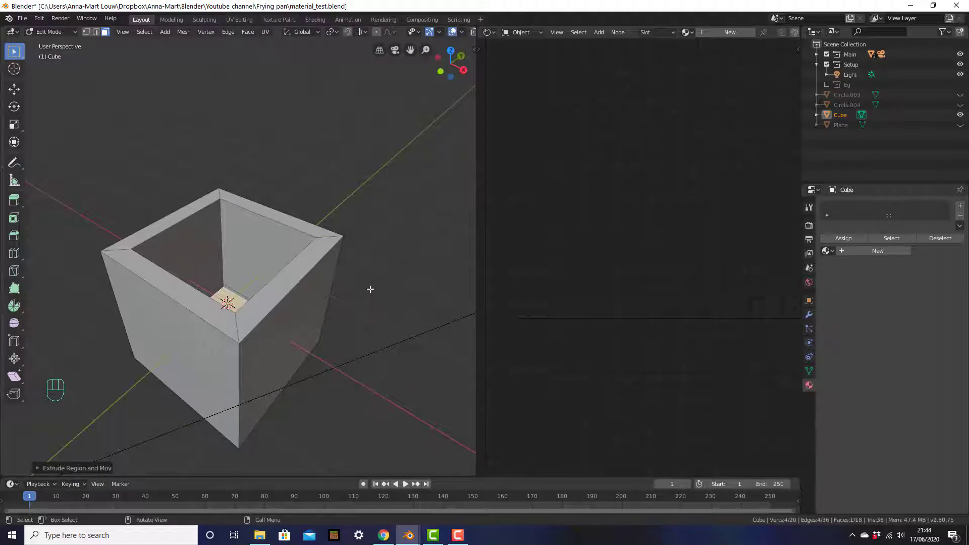
# - Return to Object Mode and add a Subdivision Surface modifier to the hollow cube with 2 viewport subdivisions
pyautogui.press('Tab')
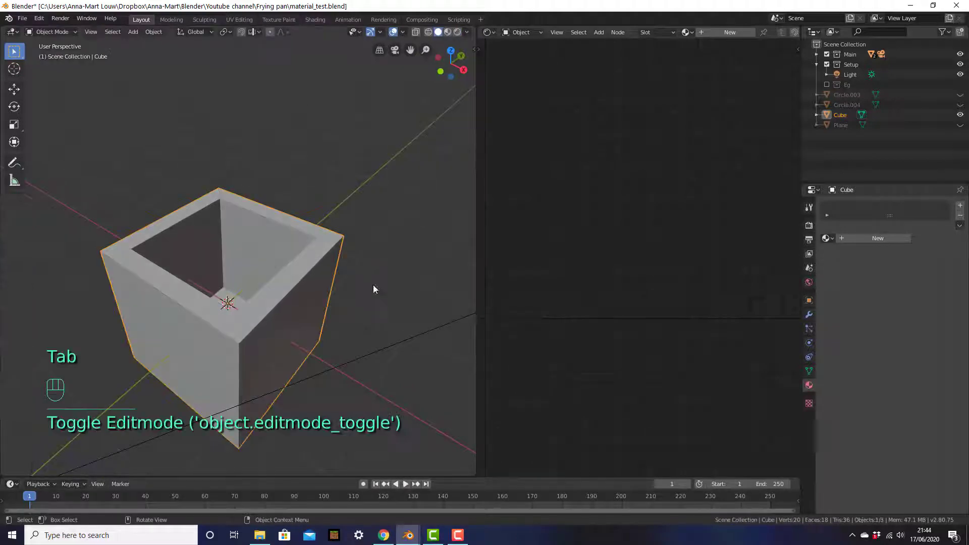
pyautogui.click(810, 314)
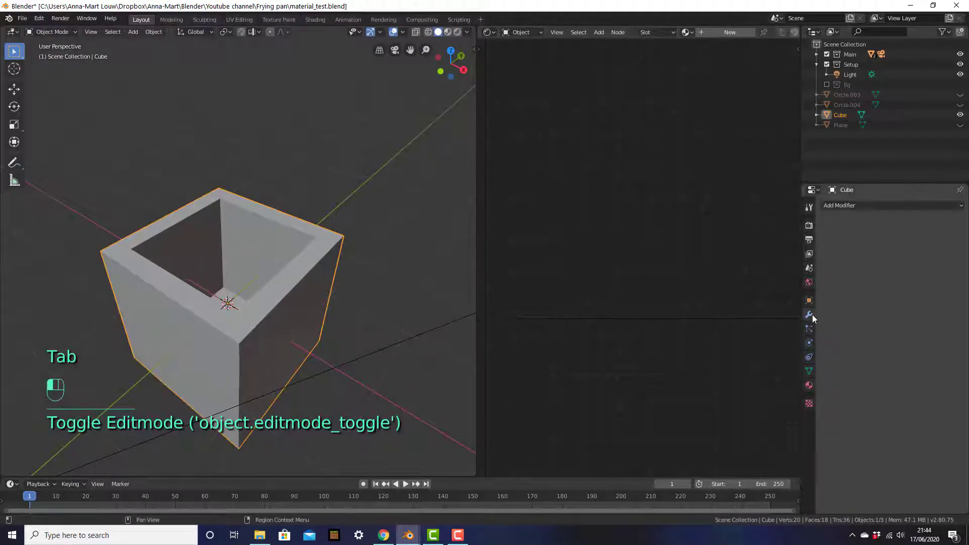
pyautogui.click(859, 206)
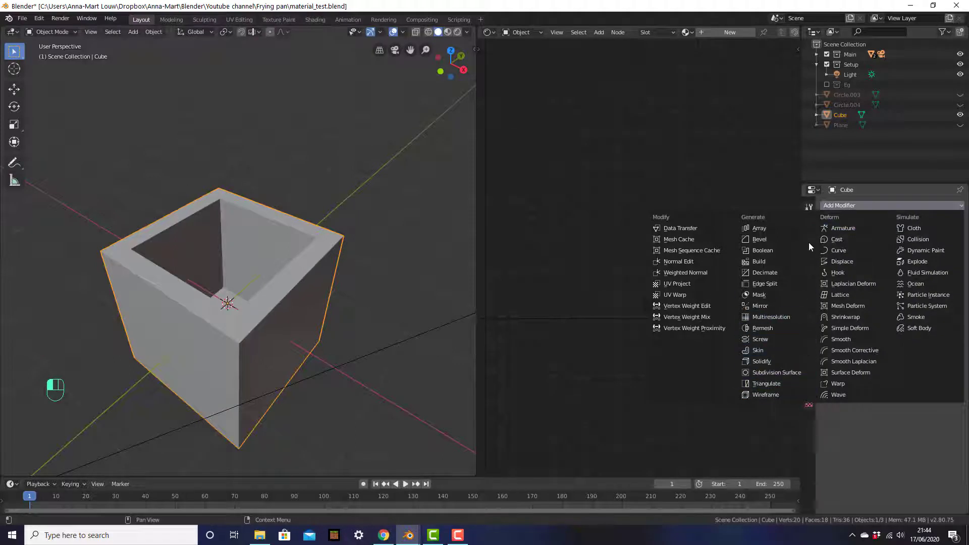
pyautogui.click(780, 372)
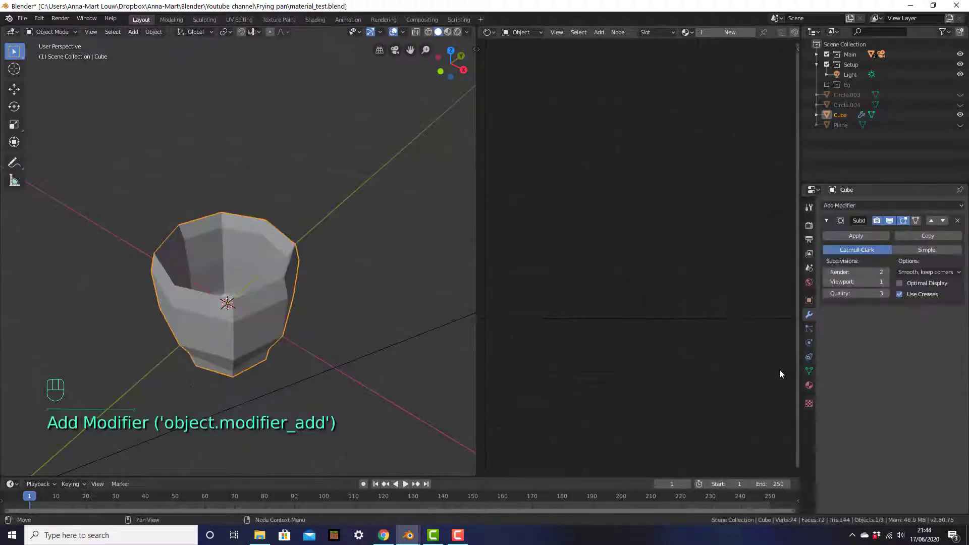
pyautogui.moveTo(275, 316); pyautogui.dragTo(304, 347, button='middle')
pyautogui.scroll(3, 320, 335)
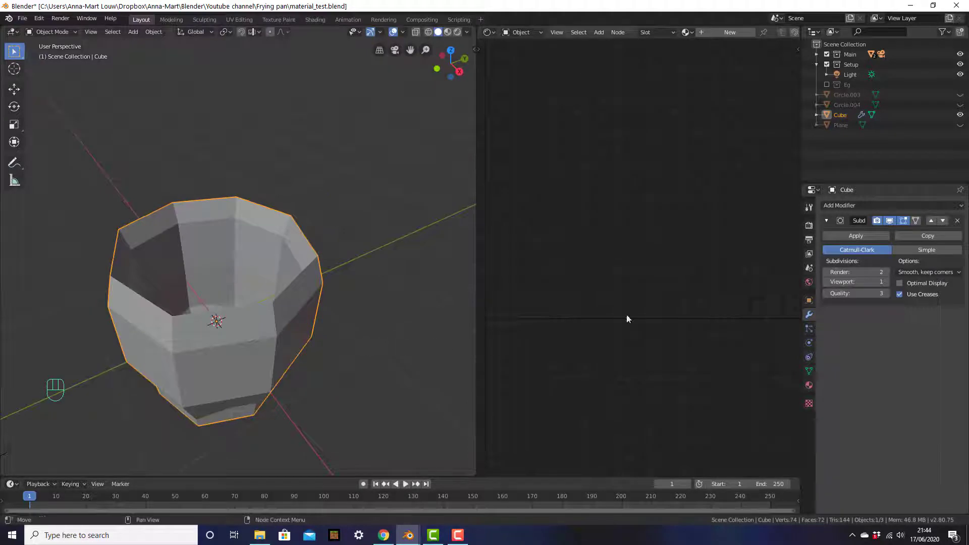
pyautogui.click(887, 282)
pyautogui.click(886, 282)
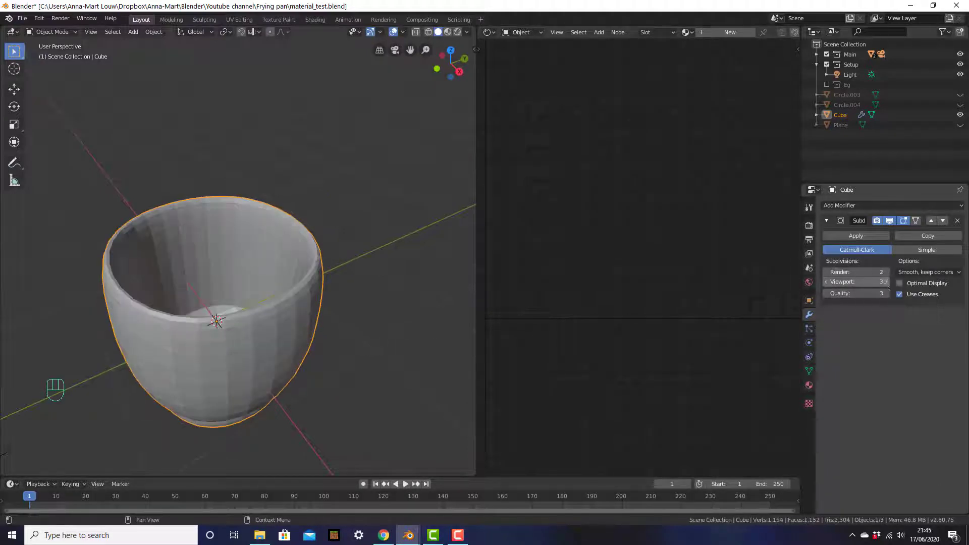
pyautogui.click(829, 282)
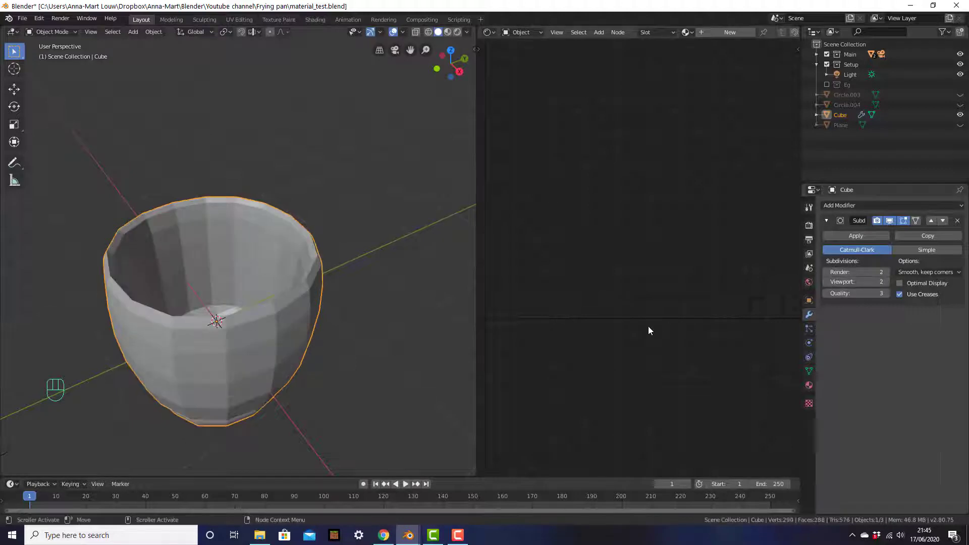
# - In Edit Mode, add two vertical loop cuts across the box and slide them close to its opposite Y-side walls
pyautogui.moveTo(331, 317)
pyautogui.mouseDown(button='middle')
pyautogui.moveTo(346, 308)
pyautogui.moveTo(344, 325)
pyautogui.mouseUp(button='middle')
pyautogui.press('Tab')
pyautogui.scroll(-2, 351, 308)
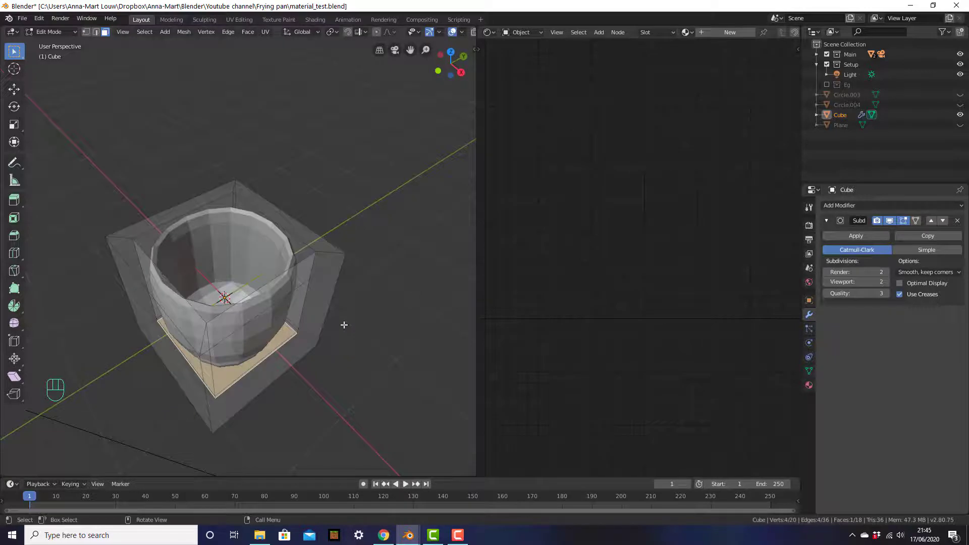
pyautogui.click(361, 302)
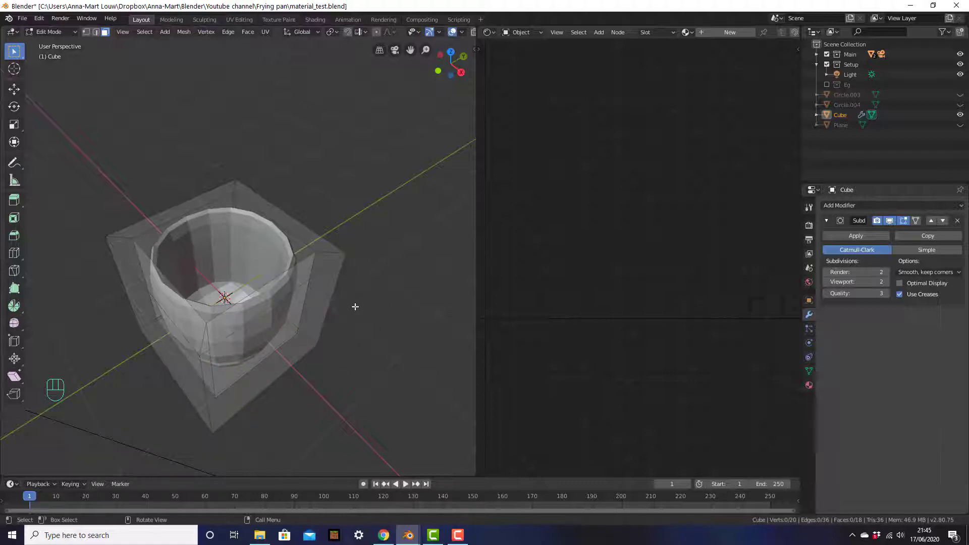
pyautogui.hotkey('ctrl', 'r')
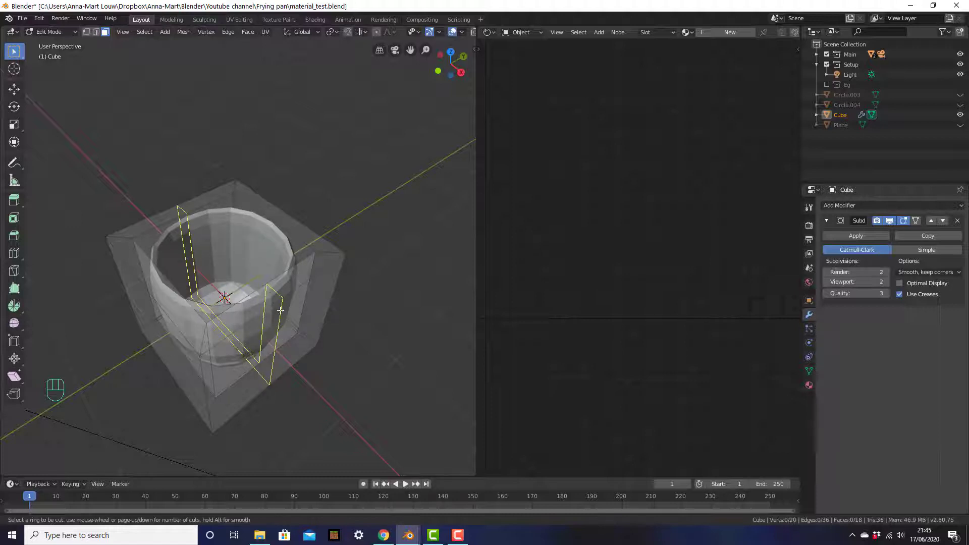
pyautogui.click(273, 312)
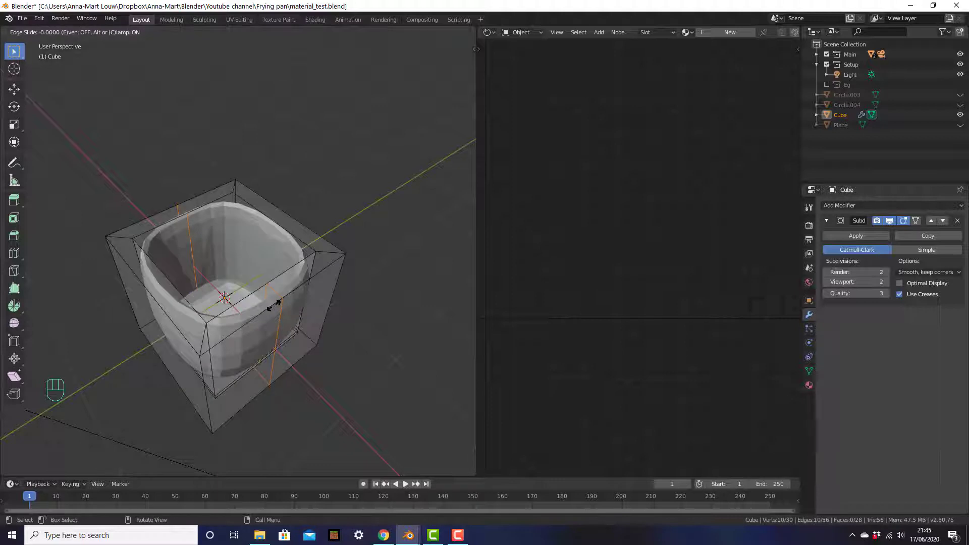
pyautogui.click(348, 264)
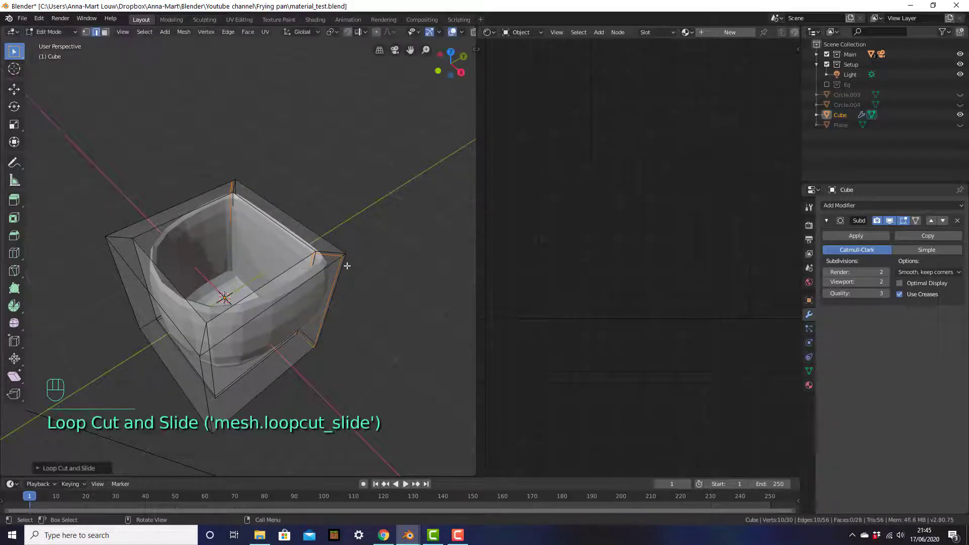
pyautogui.hotkey('ctrl', 'r')
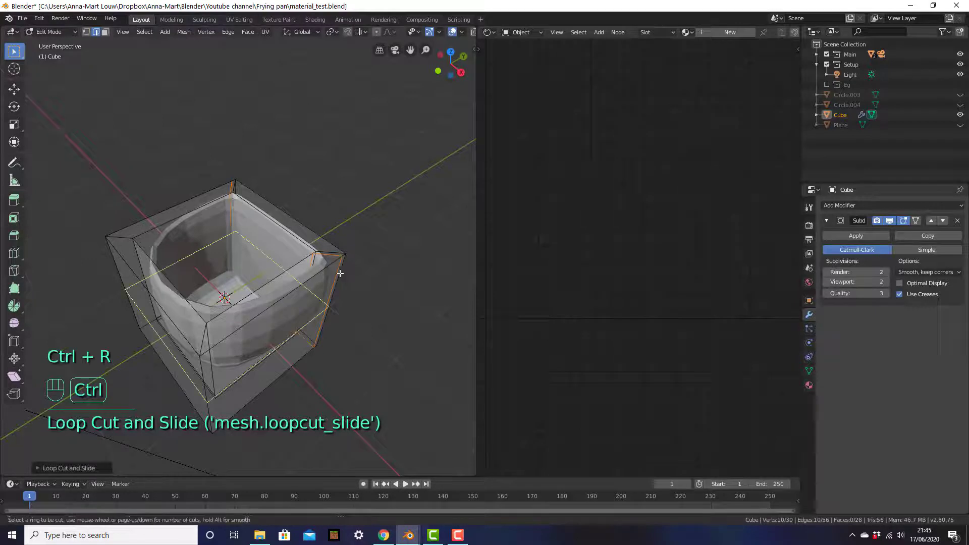
pyautogui.click(291, 254)
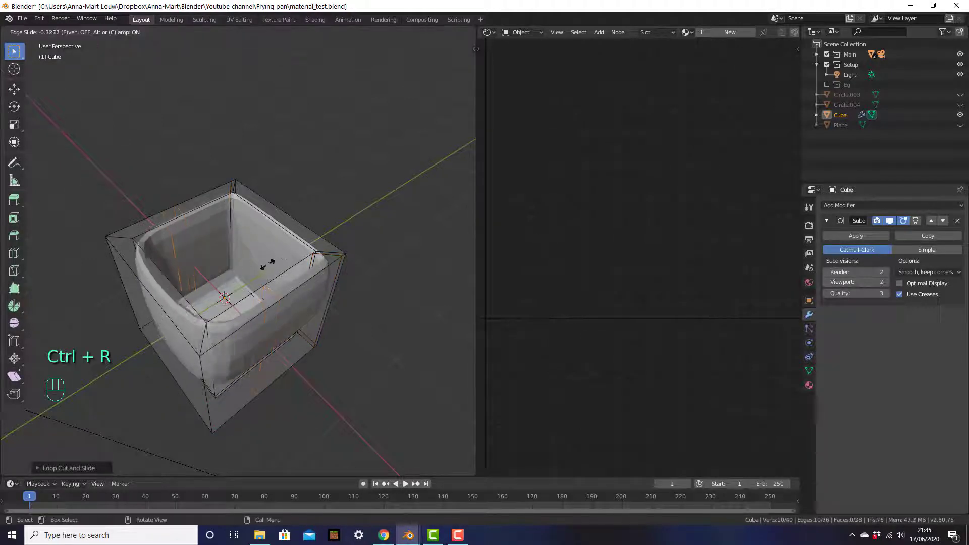
pyautogui.click(237, 296)
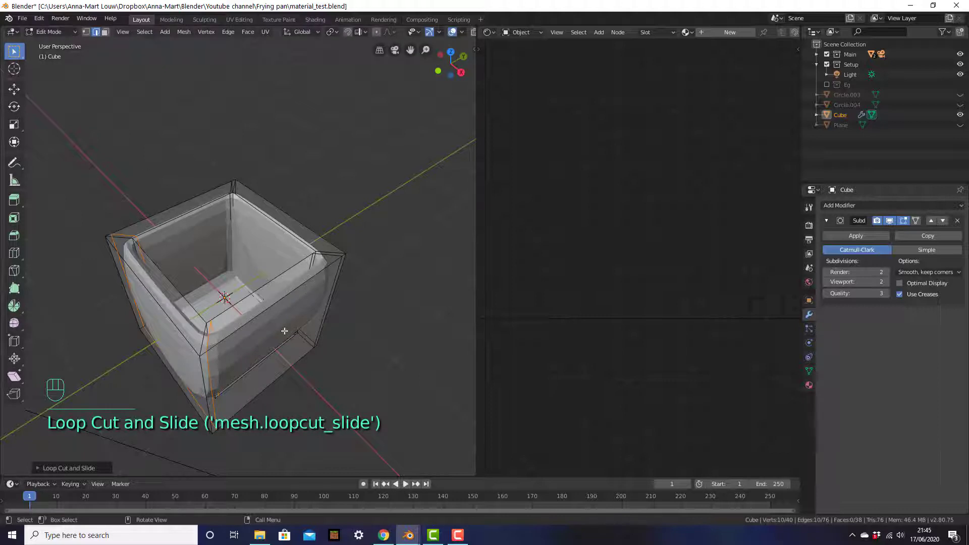
# - Add two more vertical loop cuts across the box and slide them close to its opposite X-side walls
pyautogui.hotkey('ctrl', 'r')
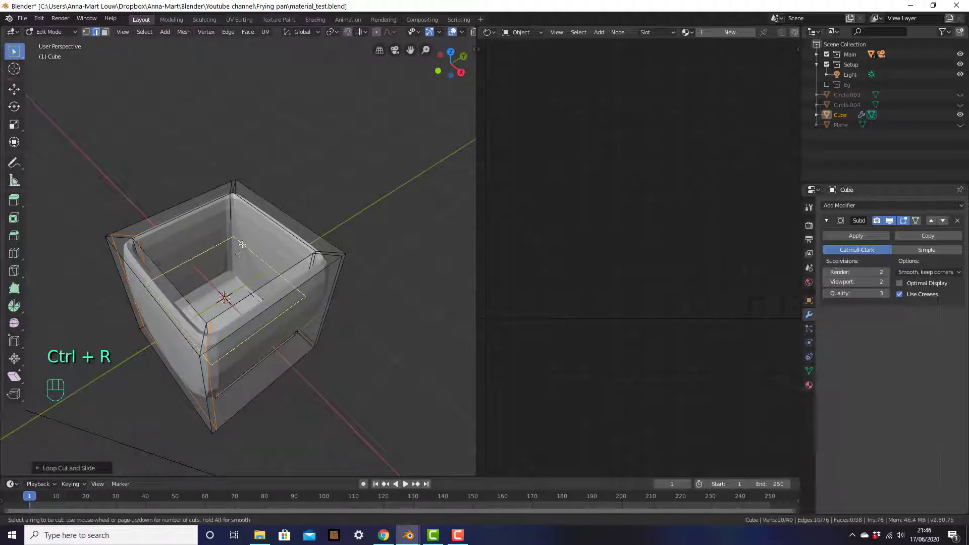
pyautogui.click(277, 223)
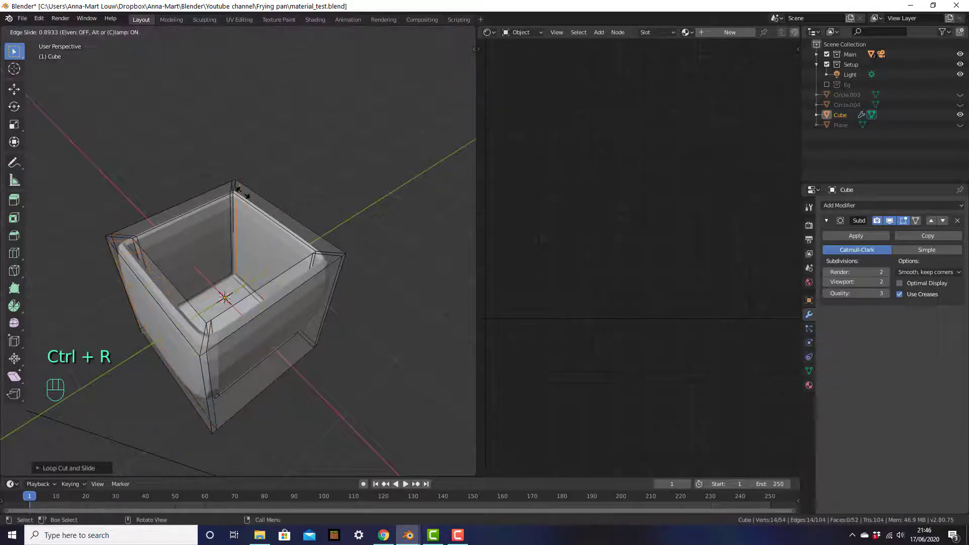
pyautogui.click(237, 189)
pyautogui.hotkey('ctrl', 'r')
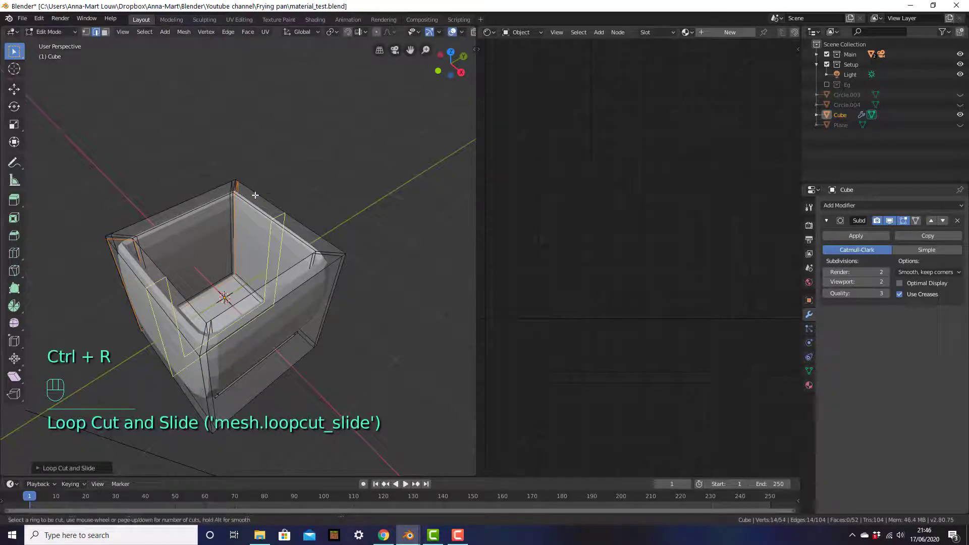
pyautogui.click(286, 217)
pyautogui.click(326, 244)
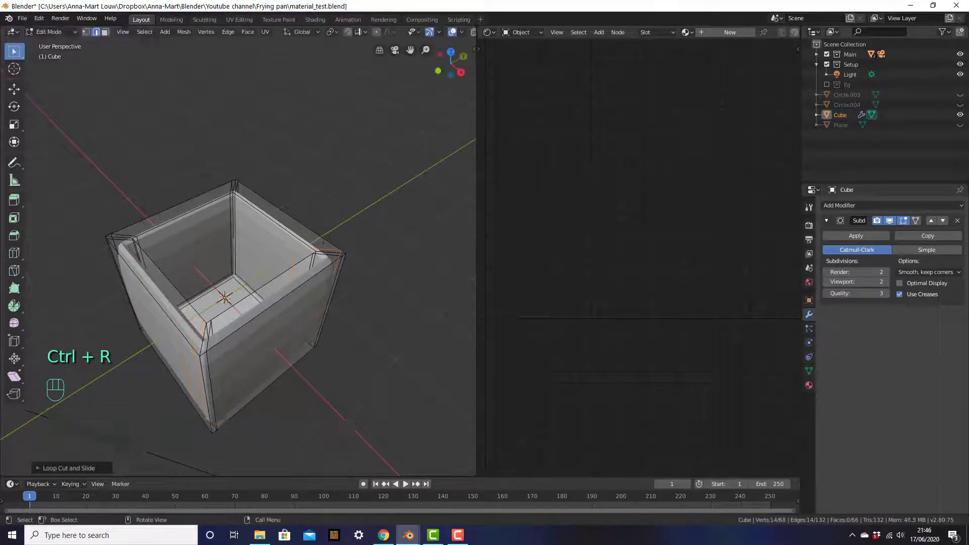
# - Add a horizontal loop cut inside the box close to the floor, and another around its outer walls
pyautogui.moveTo(326, 244); pyautogui.dragTo(300, 286, button='middle')
pyautogui.hotkey('ctrl', 'r')
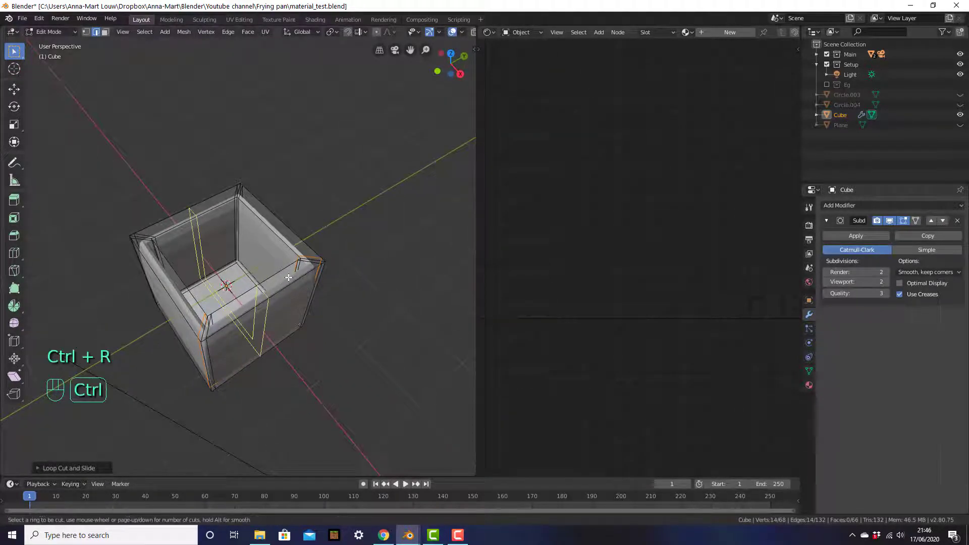
pyautogui.click(235, 253)
pyautogui.click(228, 272)
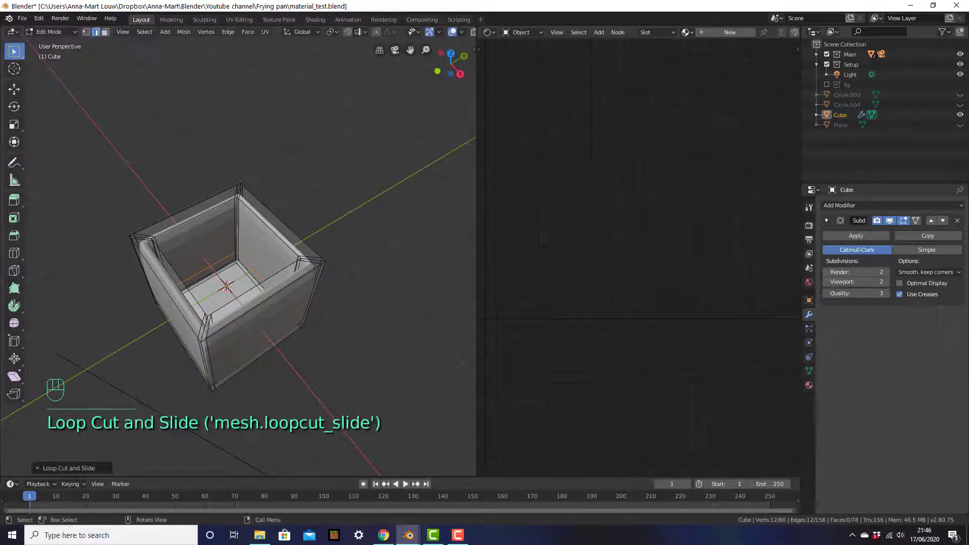
pyautogui.moveTo(273, 309); pyautogui.dragTo(278, 267, button='middle')
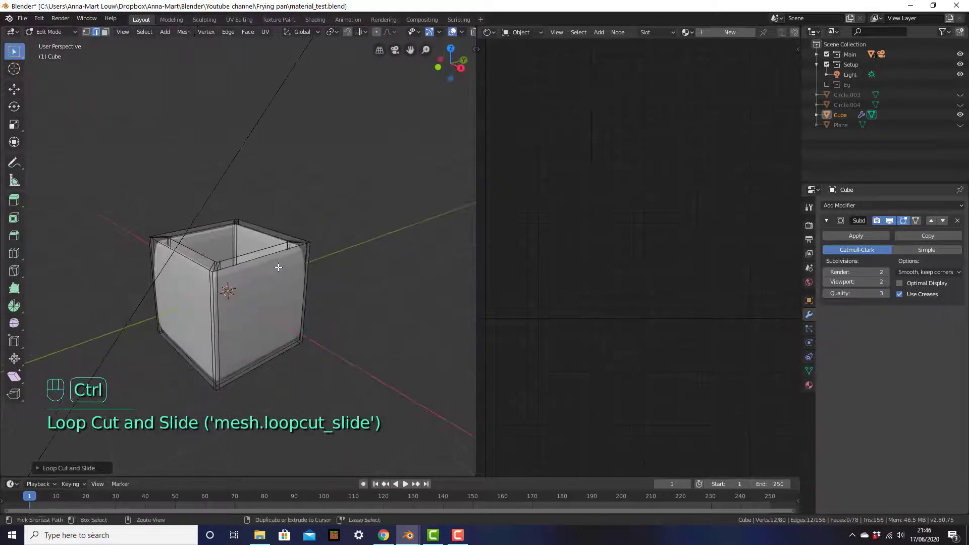
pyautogui.hotkey('ctrl', 'r')
pyautogui.click(286, 305)
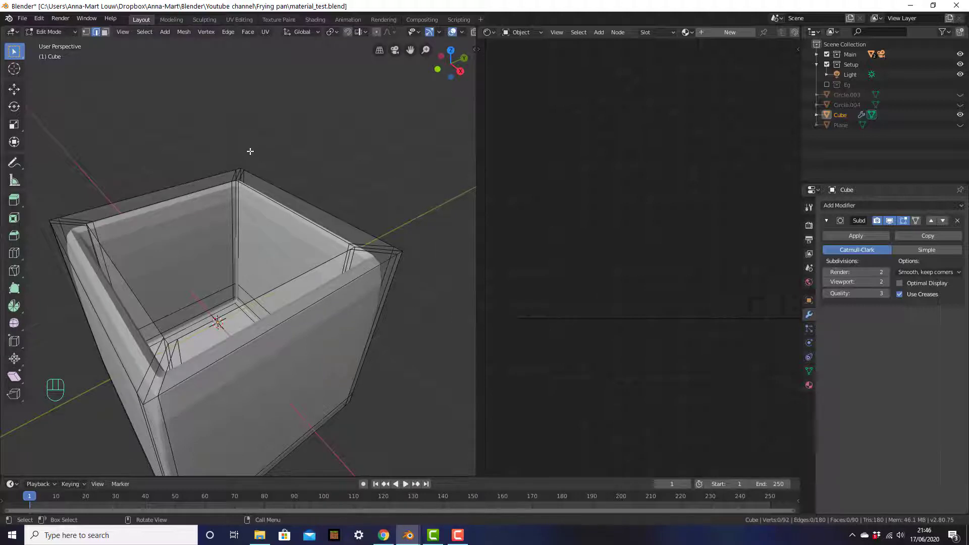
# - Add two loop cuts around the box's top rim, one near the inner edge and one near the outer edge, and return to Object Mode
pyautogui.press('ctrl')
pyautogui.hotkey('ctrl', 'r')
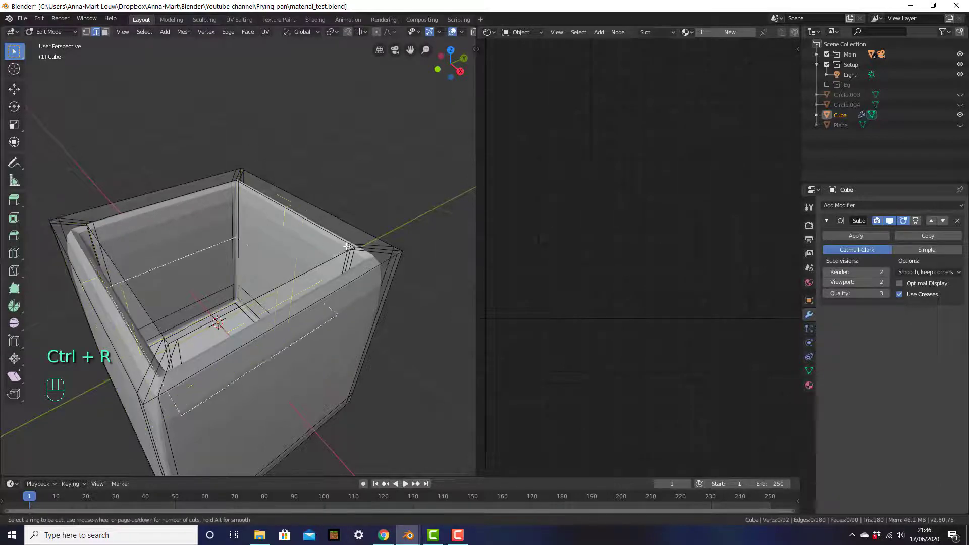
pyautogui.click(367, 248)
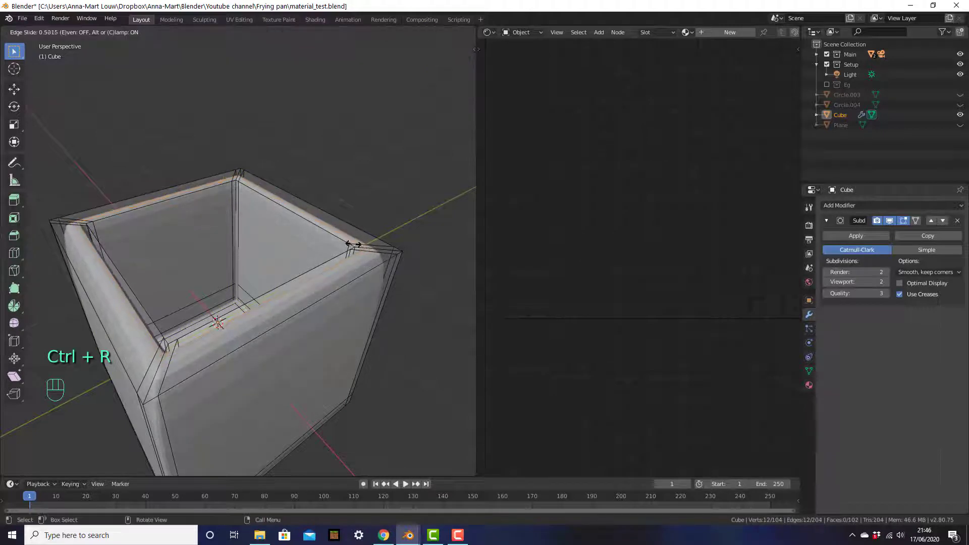
pyautogui.click(350, 244)
pyautogui.hotkey('ctrl', 'r')
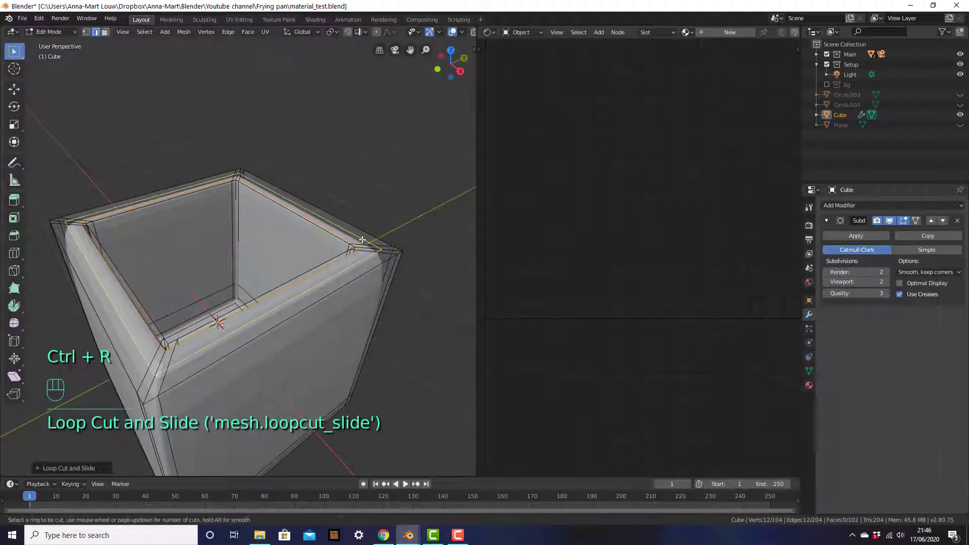
pyautogui.click(362, 239)
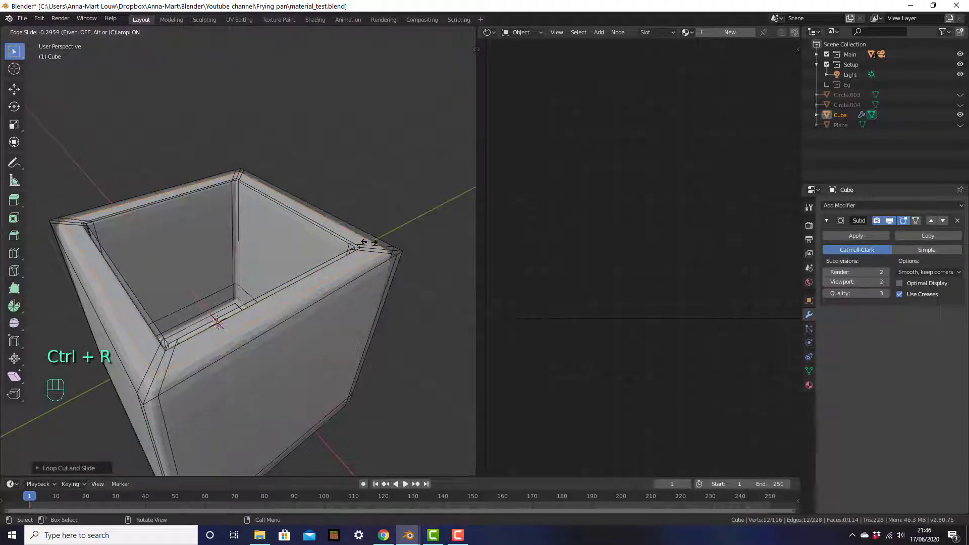
pyautogui.click(380, 244)
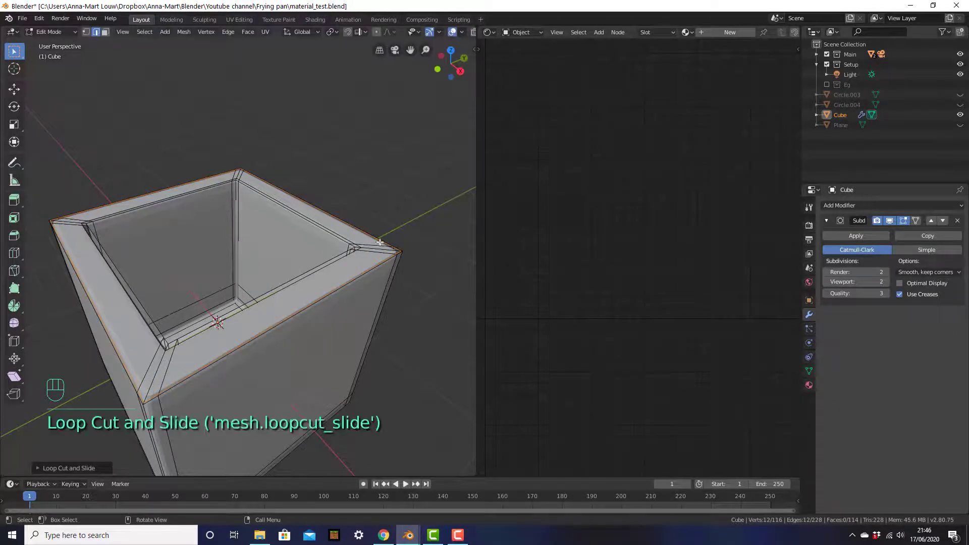
pyautogui.press('Tab')
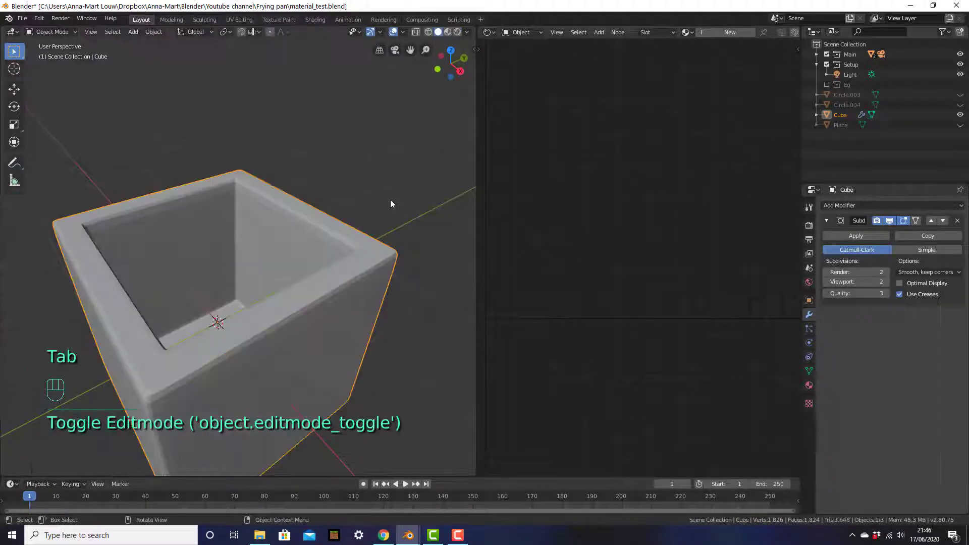
# - In front view, scale the box down slightly along the Z axis to make it shallower
pyautogui.scroll(-2, 403, 227)
pyautogui.click(406, 233)
pyautogui.moveTo(228, 360)
pyautogui.mouseDown(button='middle')
pyautogui.moveTo(280, 313)
pyautogui.moveTo(241, 238)
pyautogui.moveTo(241, 366)
pyautogui.mouseUp(button='middle')
pyautogui.click(304, 287)
pyautogui.press('KP_1')
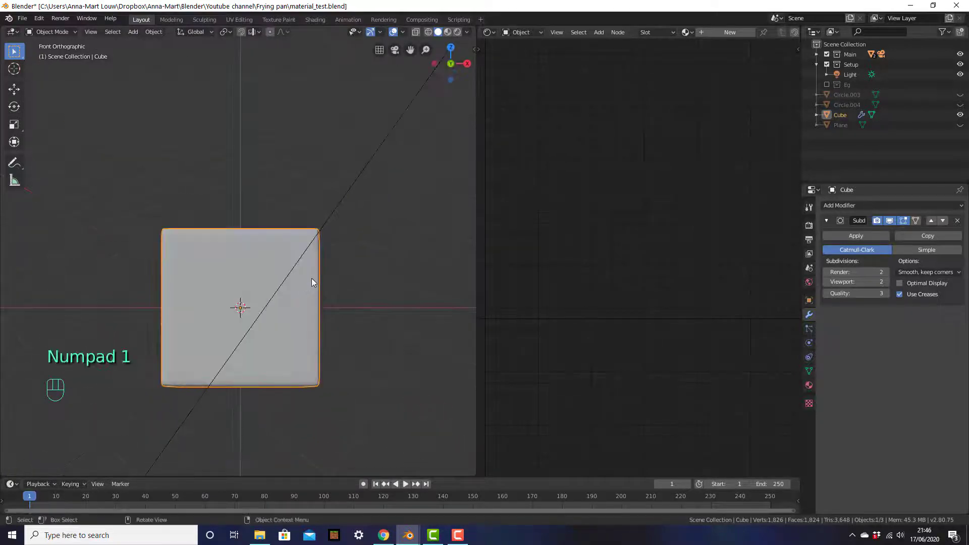
pyautogui.moveTo(307, 280)
pyautogui.keyDown('shift'); pyautogui.mouseDown(button='middle')
pyautogui.moveTo(301, 270)
pyautogui.moveTo(299, 289)
pyautogui.mouseUp(button='middle'); pyautogui.keyUp('shift')
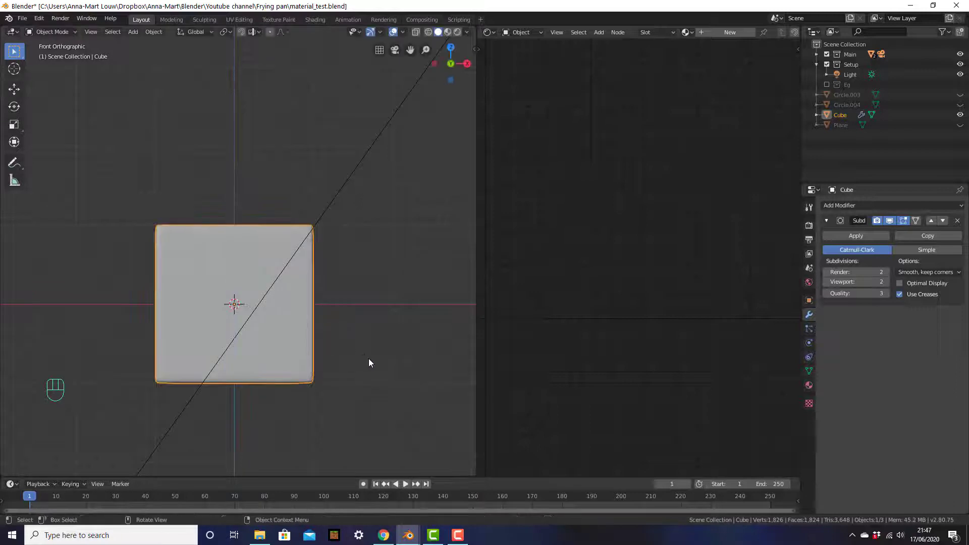
pyautogui.press('s')
pyautogui.press('z')
pyautogui.click(345, 347)
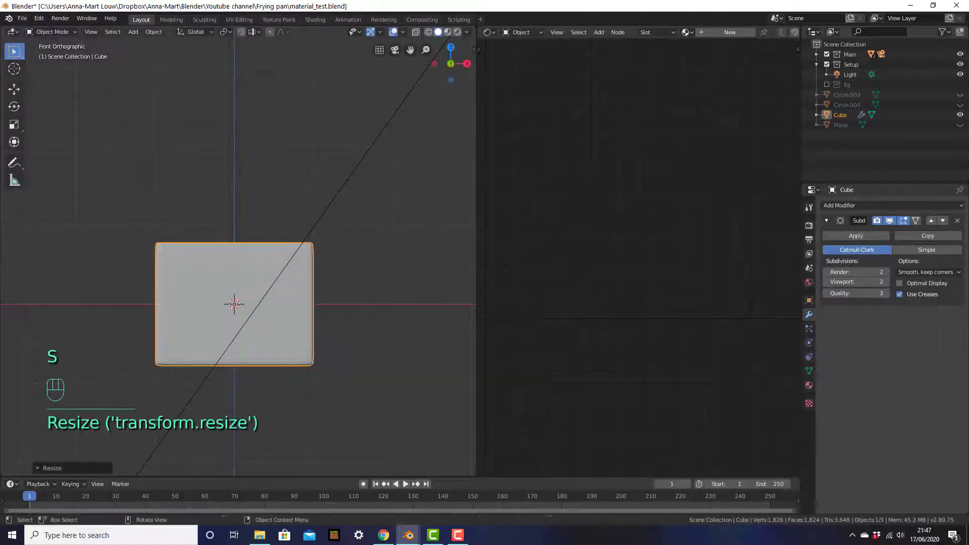
# - Widen the box by scaling it by about 1.18 along the X axis
pyautogui.moveTo(336, 265); pyautogui.dragTo(297, 334, button='middle')
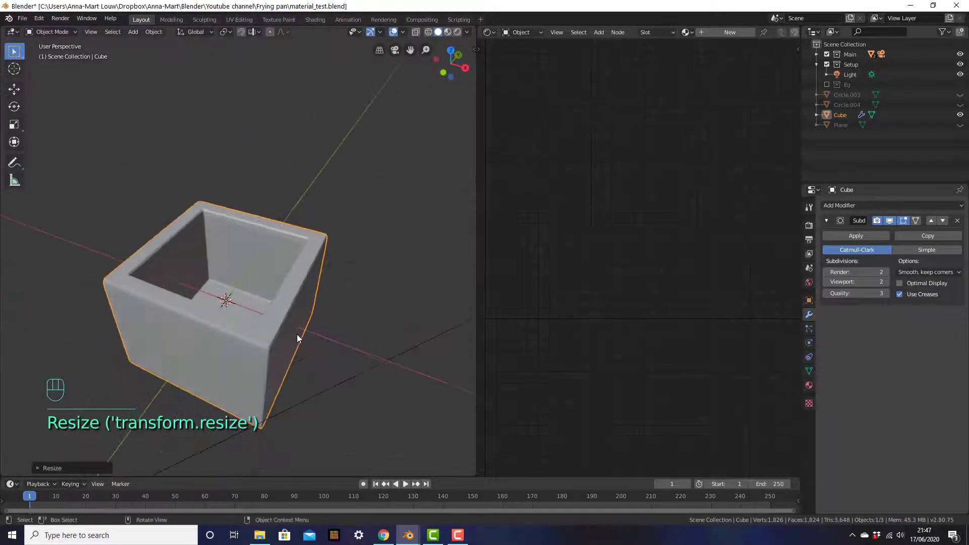
pyautogui.press('s')
pyautogui.press('x')
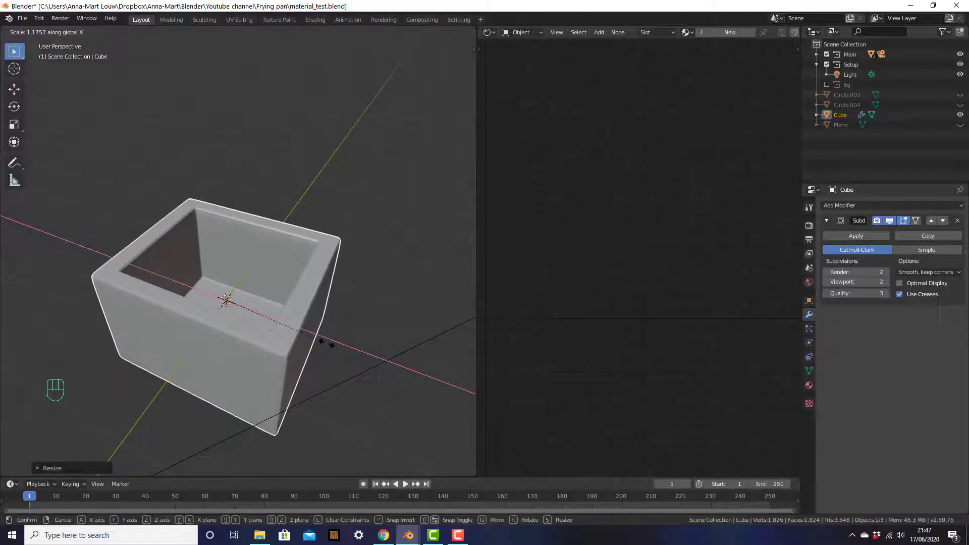
pyautogui.click(325, 343)
# - Unhide all hidden objects in the scene, and hide the frying pan and the egg
pyautogui.scroll(-2, 338, 313)
pyautogui.click(345, 304)
pyautogui.moveTo(339, 290)
pyautogui.mouseDown(button='middle')
pyautogui.moveTo(338, 318)
pyautogui.moveTo(339, 228)
pyautogui.moveTo(301, 221)
pyautogui.moveTo(322, 286)
pyautogui.mouseUp(button='middle')
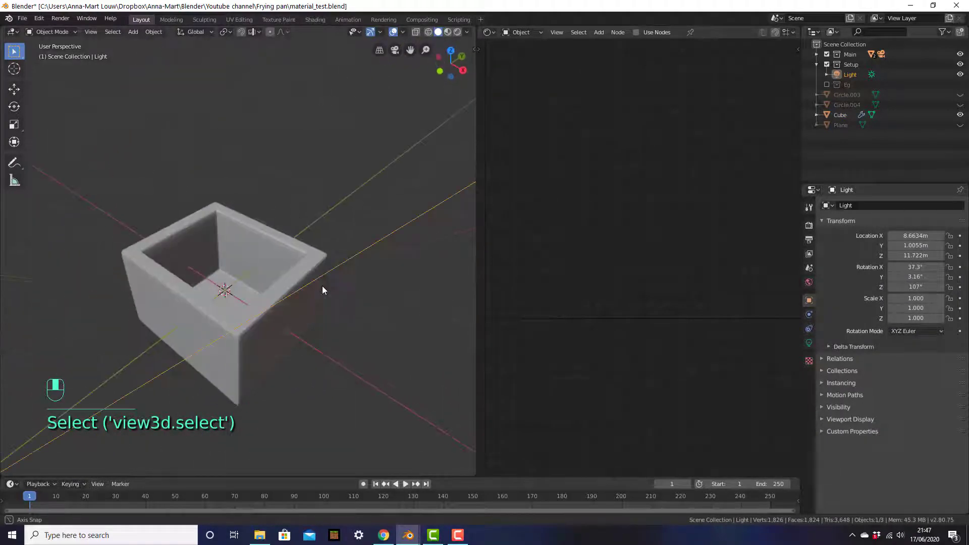
pyautogui.scroll(-4, 326, 286)
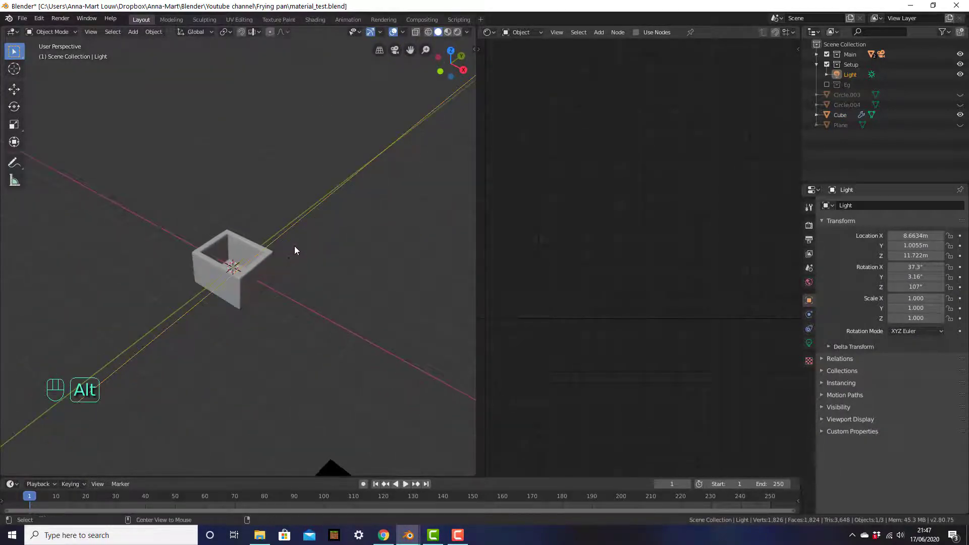
pyautogui.hotkey('alt', 'h')
pyautogui.click(265, 269)
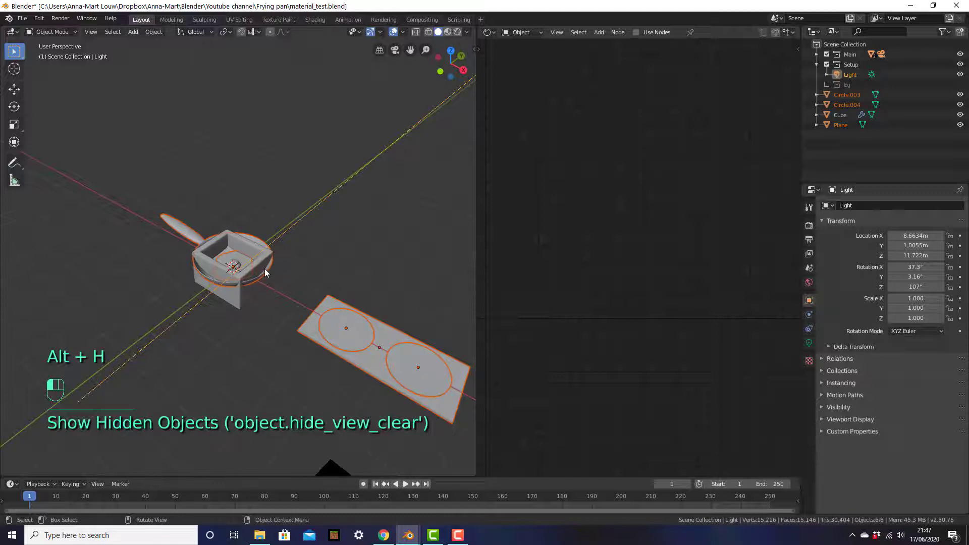
pyautogui.press('h')
pyautogui.press('h')
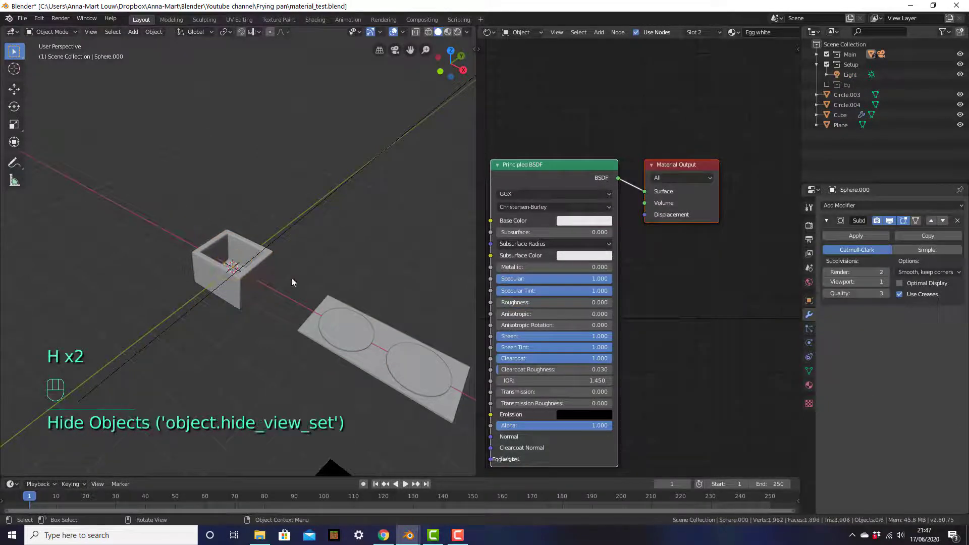
# - Switch the viewport to Rendered shading for a close view of the flat rectangular plate with its two discs
pyautogui.moveTo(319, 269); pyautogui.dragTo(371, 248, button='middle')
pyautogui.scroll(3, 315, 283)
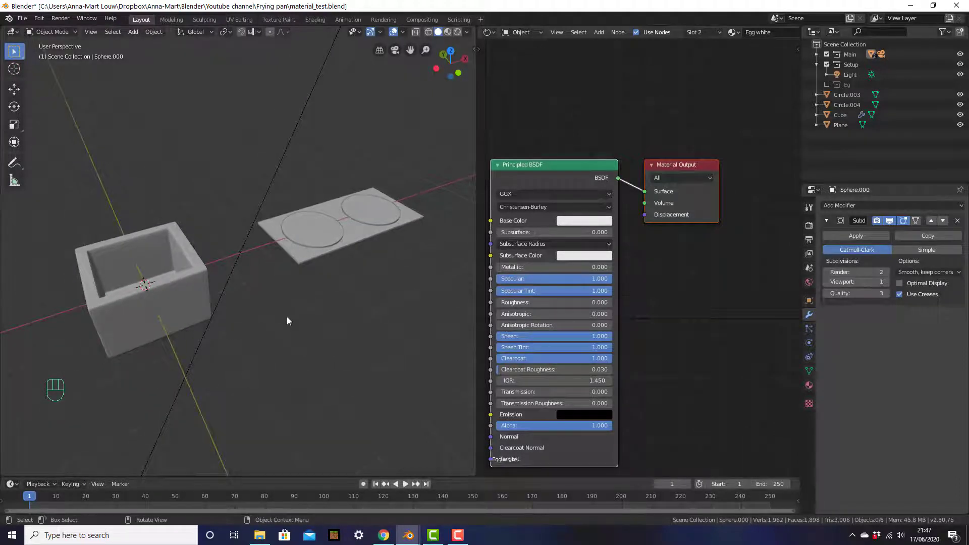
pyautogui.moveTo(287, 317); pyautogui.dragTo(284, 307, button='middle')
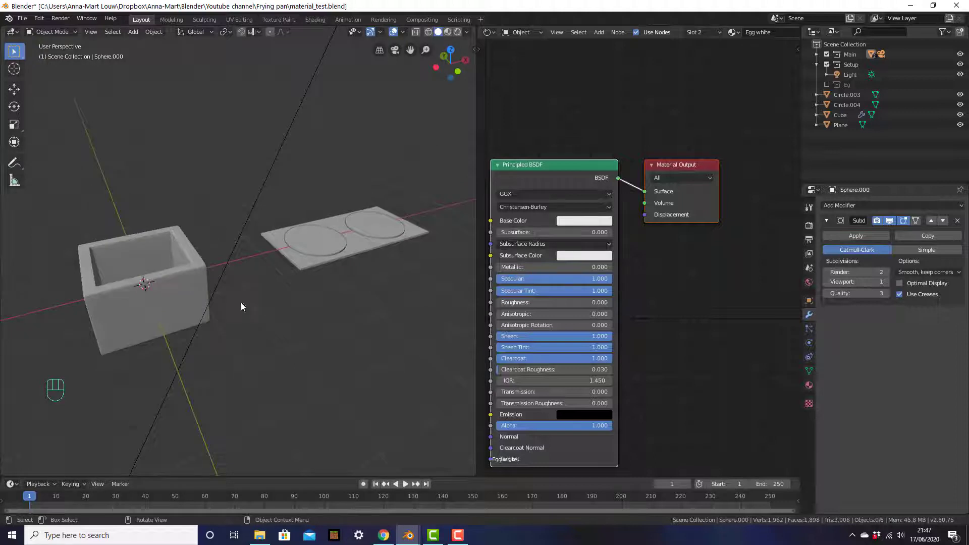
pyautogui.click(314, 243)
pyautogui.keyDown('shift'); pyautogui.moveTo(323, 252); pyautogui.dragTo(356, 289, button='middle'); pyautogui.keyUp('shift')
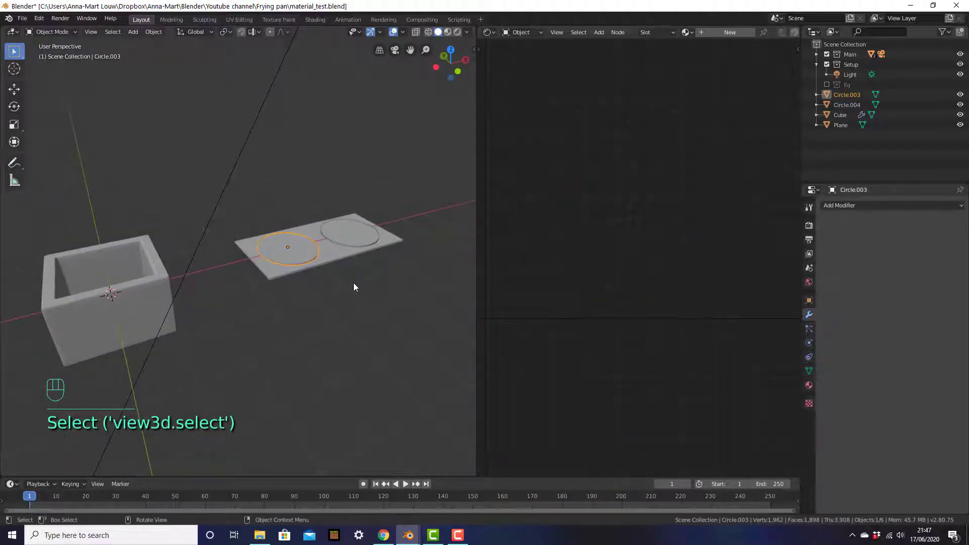
pyautogui.press('z')
pyautogui.click(359, 227)
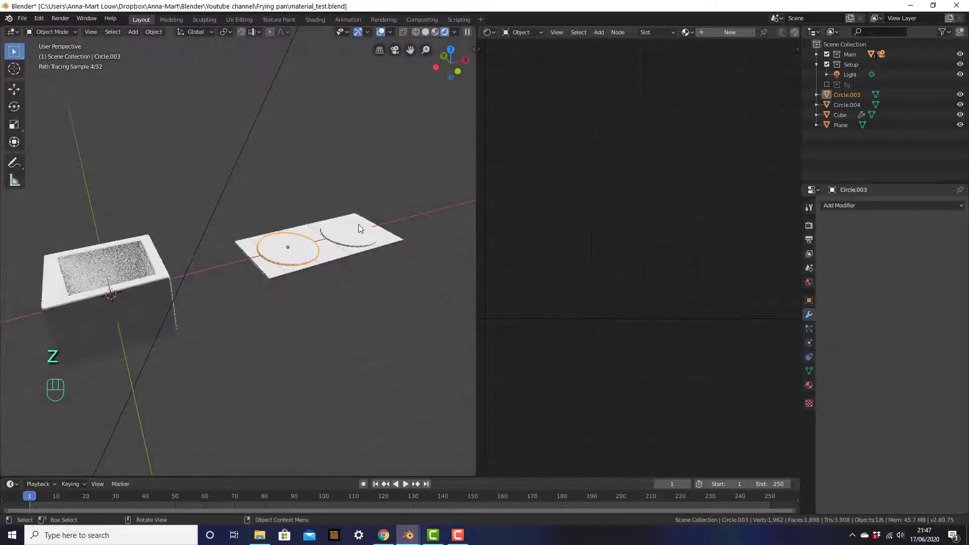
pyautogui.click(199, 244)
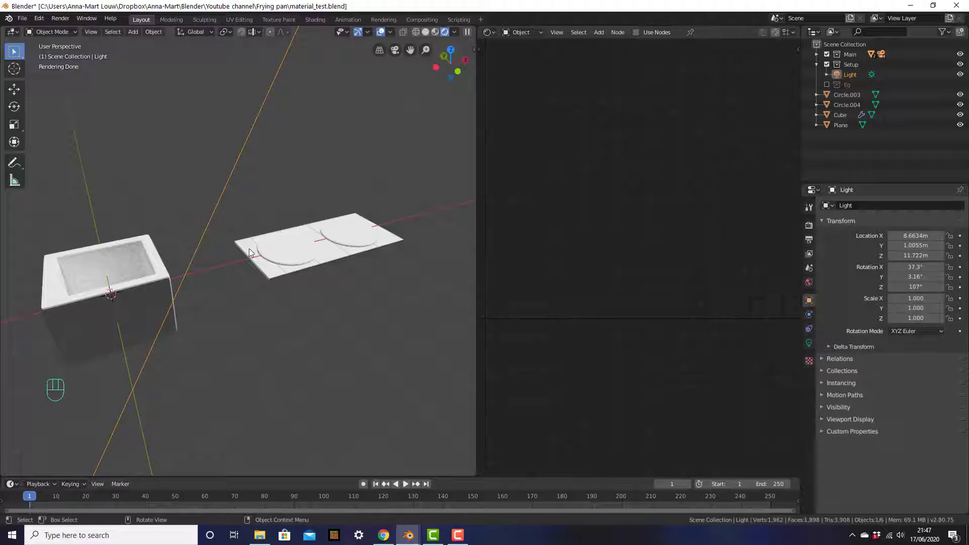
pyautogui.scroll(3, 359, 258)
pyautogui.keyDown('shift'); pyautogui.moveTo(326, 258); pyautogui.dragTo(204, 302, button='middle'); pyautogui.keyUp('shift')
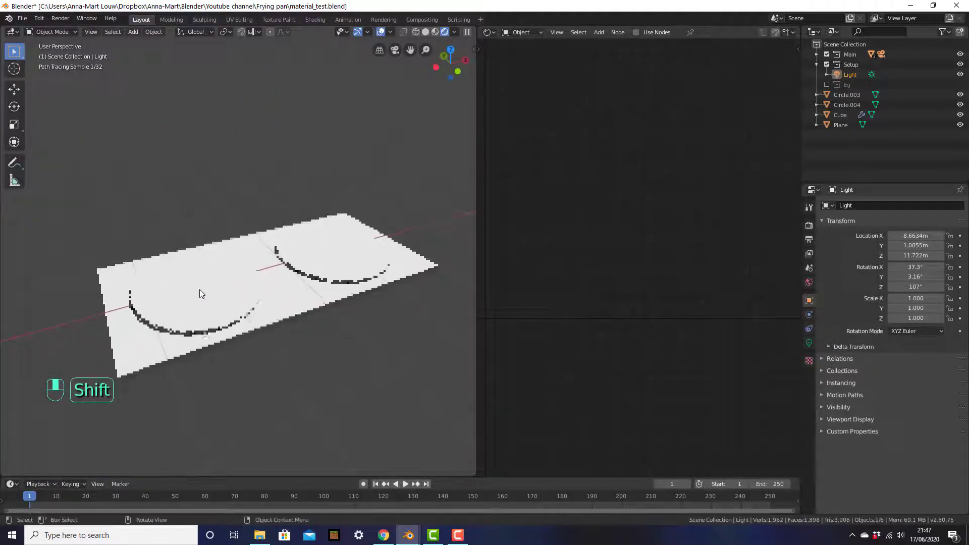
pyautogui.scroll(2, 202, 286)
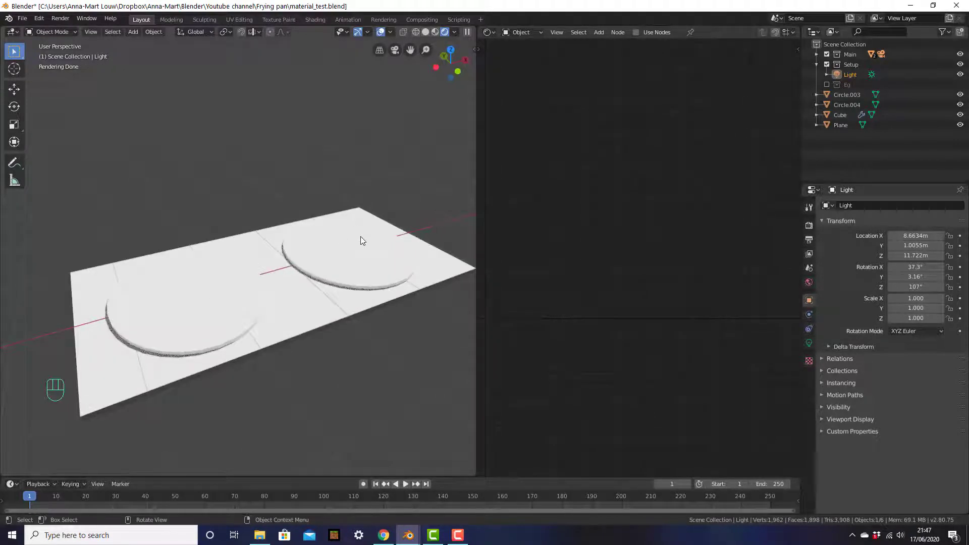
# - Select the rectangular plate under the two discs and create a new material for it
pyautogui.click(316, 323)
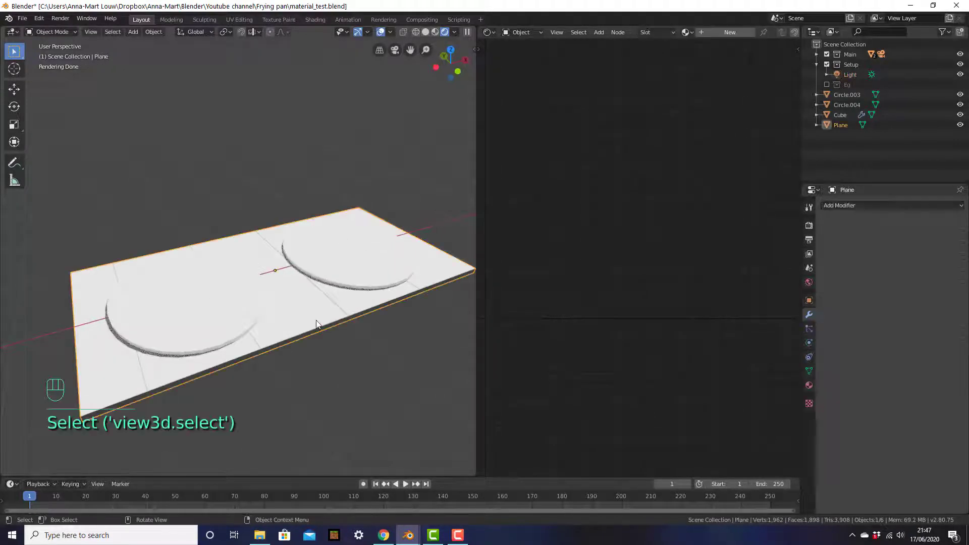
pyautogui.click(809, 386)
pyautogui.click(872, 240)
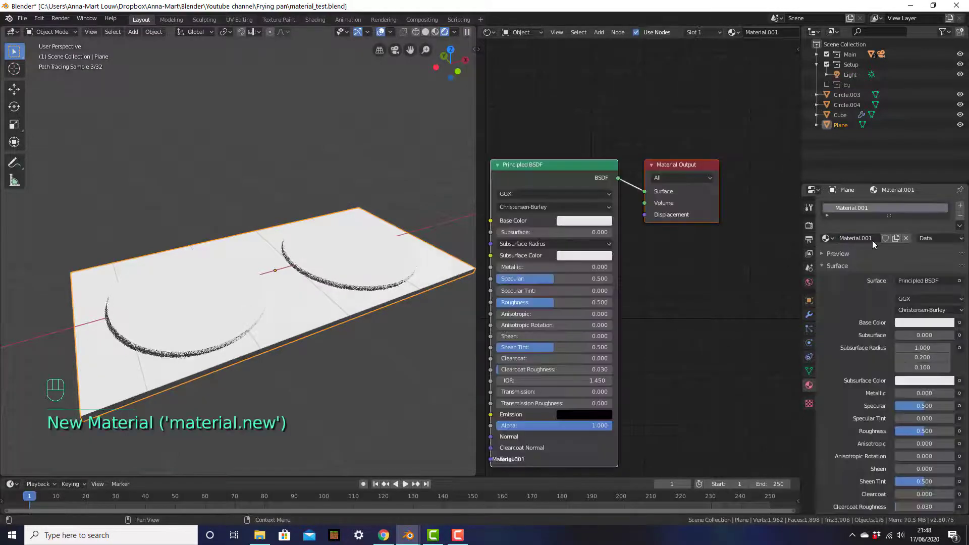
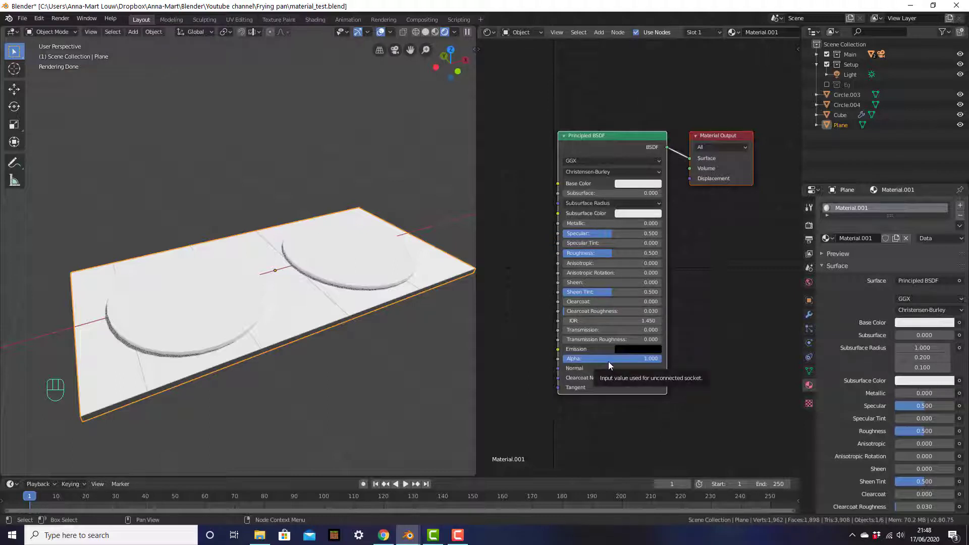
# - Add a Glossy BSDF shader node to the plate's material and place it above the Principled BSDF
pyautogui.scroll(-1, 597, 193)
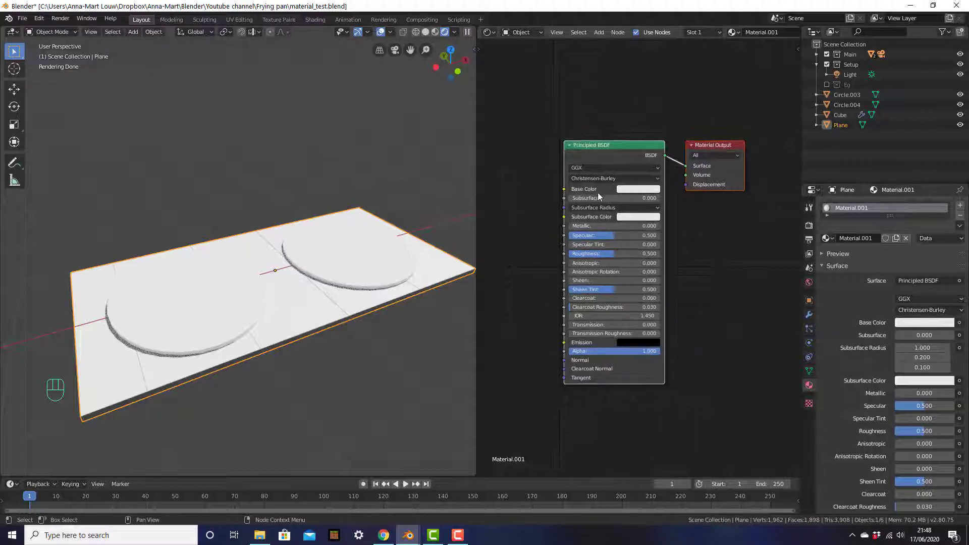
pyautogui.keyDown('shift'); pyautogui.moveTo(682, 261); pyautogui.dragTo(696, 325, button='middle'); pyautogui.keyUp('shift')
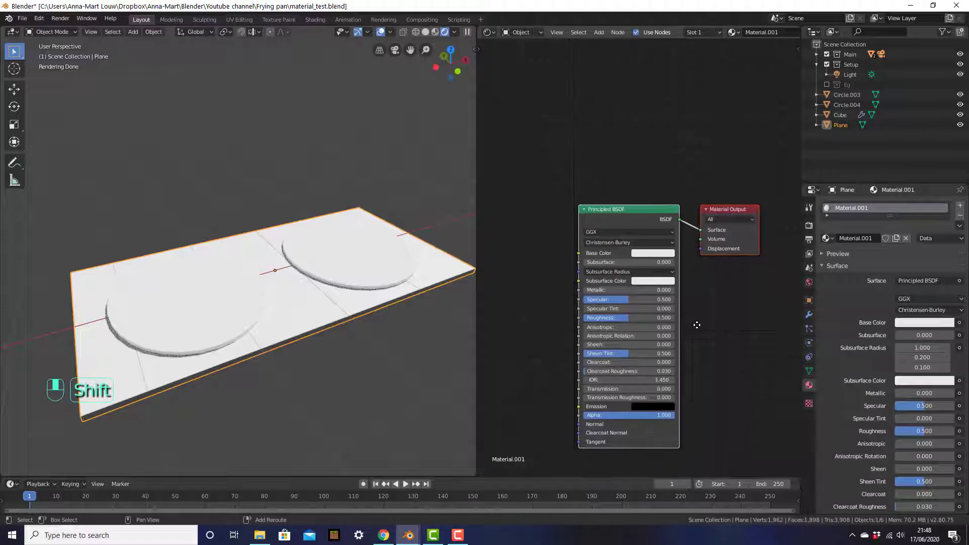
pyautogui.hotkey('shift', 'a')
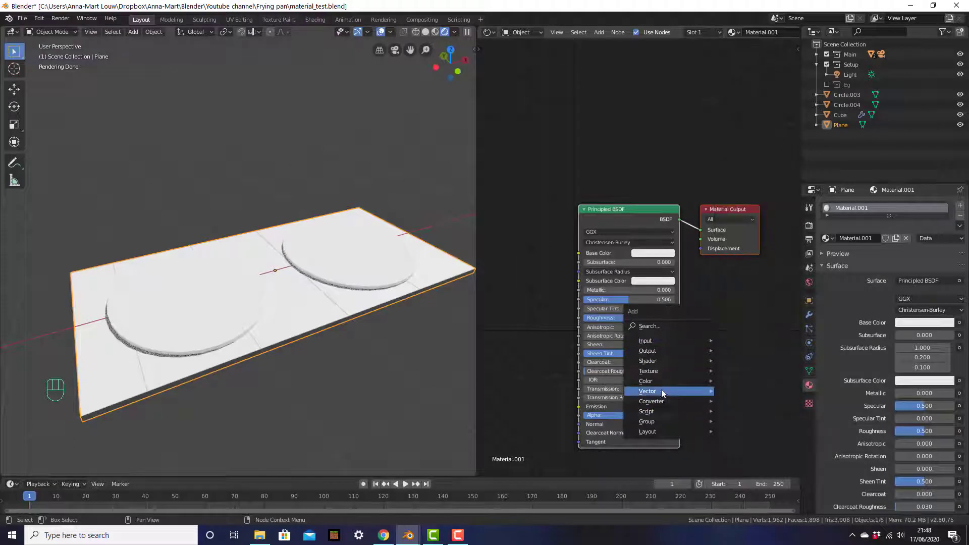
pyautogui.moveTo(668, 361)
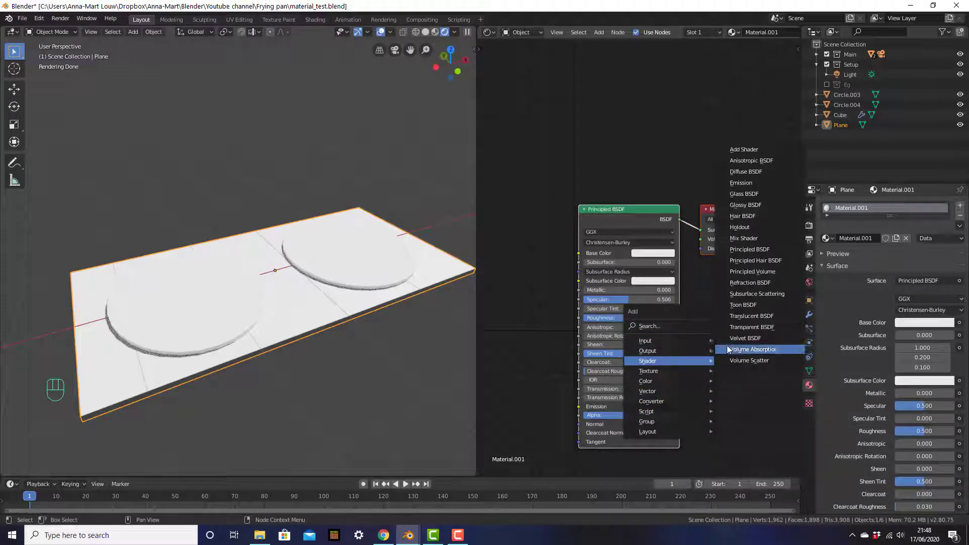
pyautogui.click(762, 205)
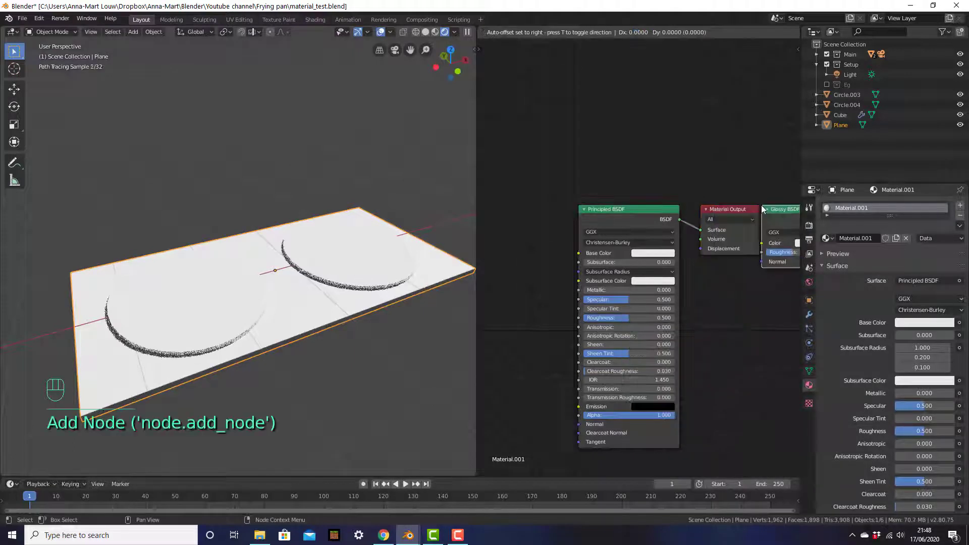
pyautogui.click(627, 109)
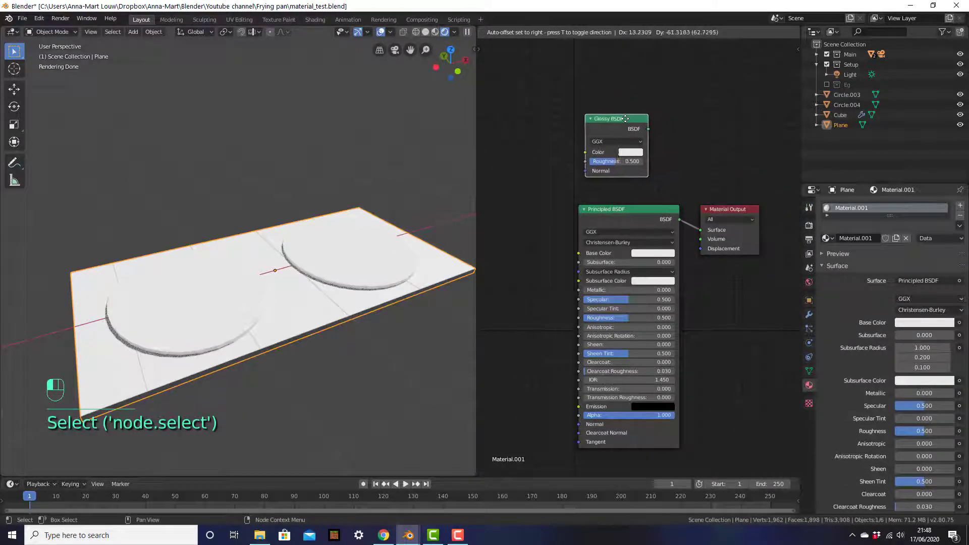
pyautogui.click(625, 121)
# - Delete the Principled BSDF node and connect the Glossy BSDF to the Material Output's Surface input
pyautogui.click(641, 223)
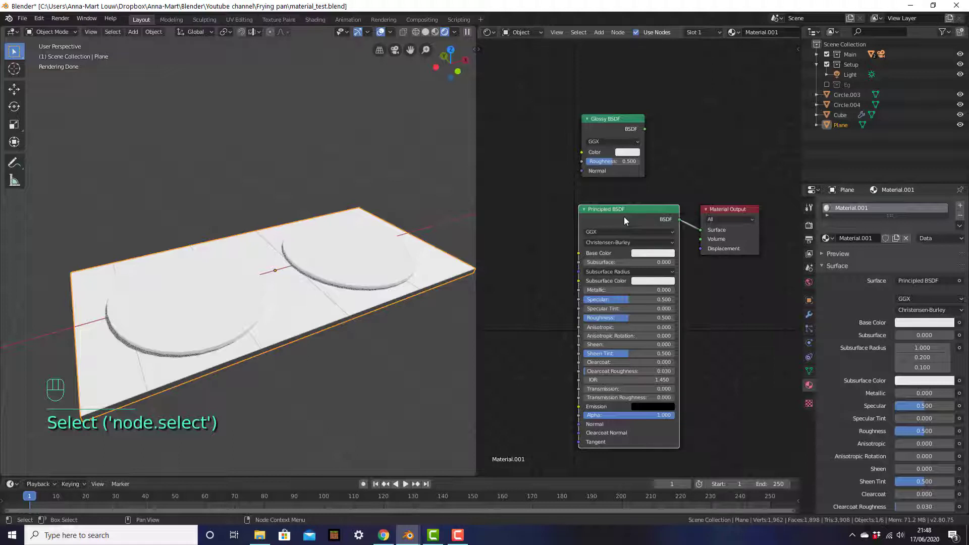
pyautogui.press('Delete')
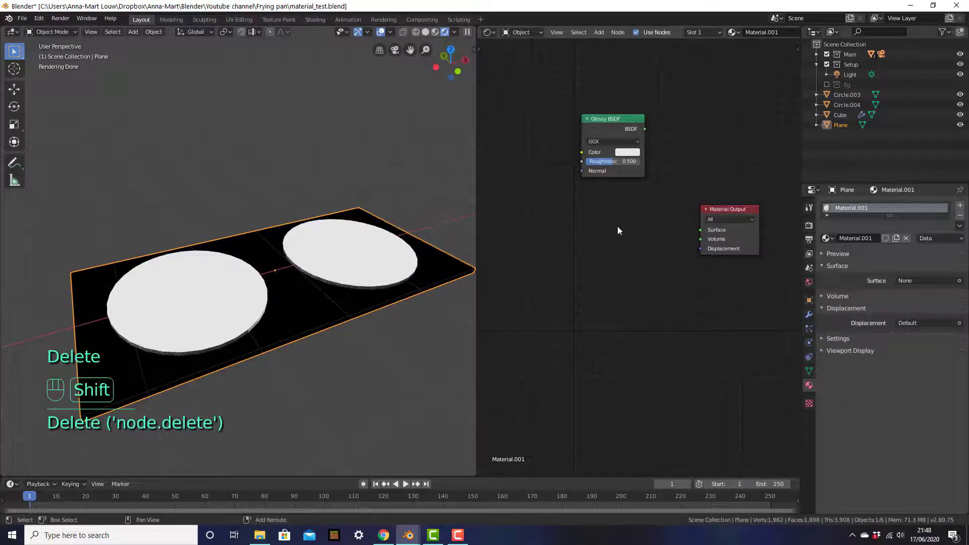
pyautogui.moveTo(617, 226); pyautogui.dragTo(620, 209, button='middle')
pyautogui.moveTo(617, 113); pyautogui.dragTo(578, 188)
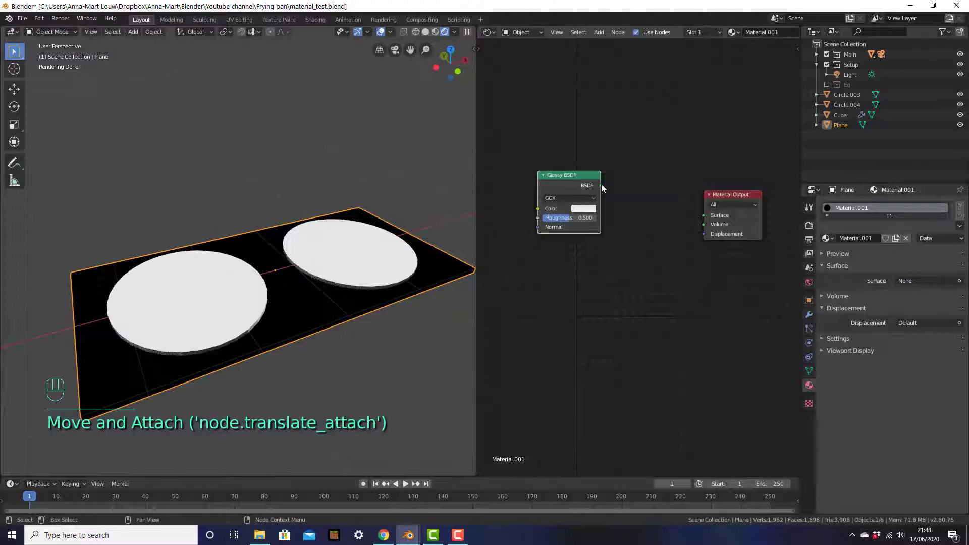
pyautogui.moveTo(600, 186); pyautogui.dragTo(703, 215)
pyautogui.moveTo(728, 217); pyautogui.dragTo(731, 206)
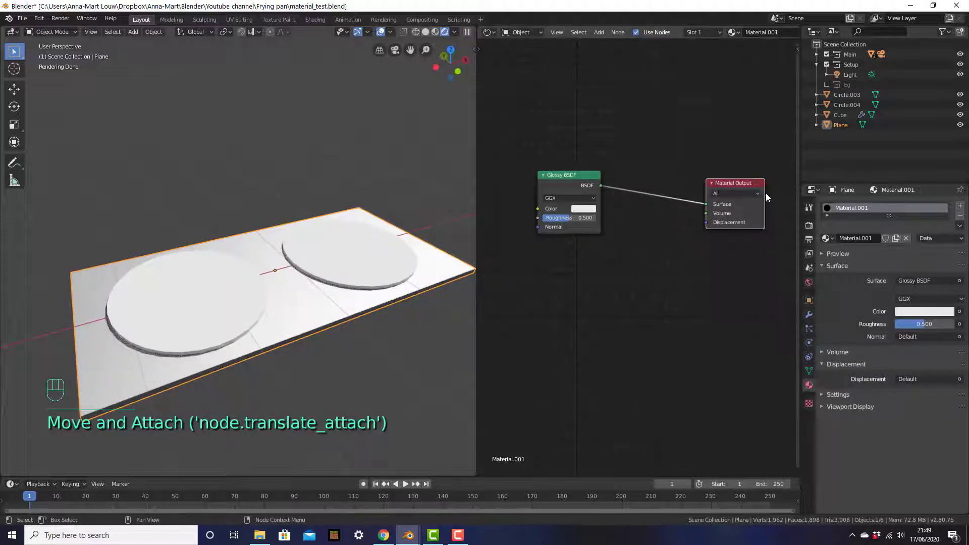
# - Shift the Glossy BSDF node slightly and darken its color to near-black grey in the plate's material
pyautogui.moveTo(570, 176); pyautogui.dragTo(566, 172)
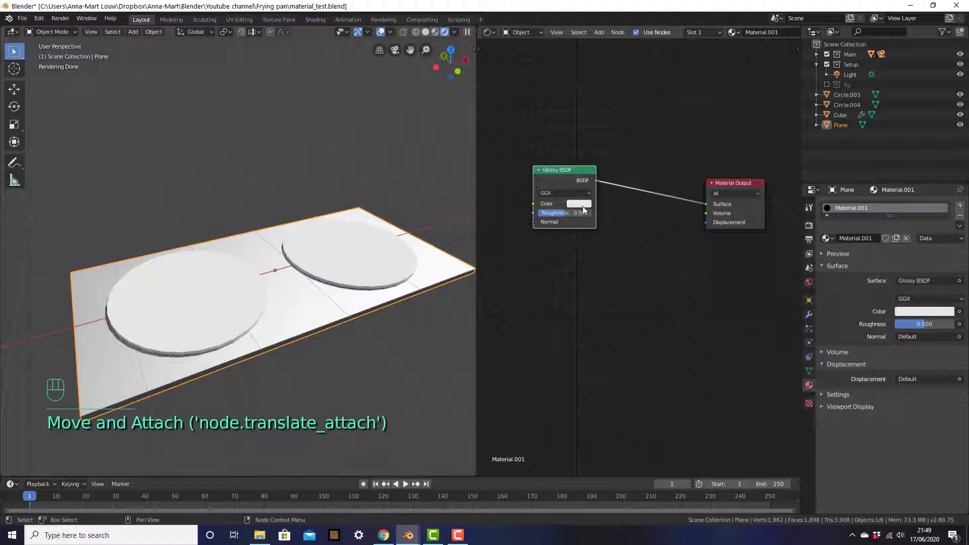
pyautogui.click(580, 204)
pyautogui.moveTo(640, 85); pyautogui.dragTo(639, 135)
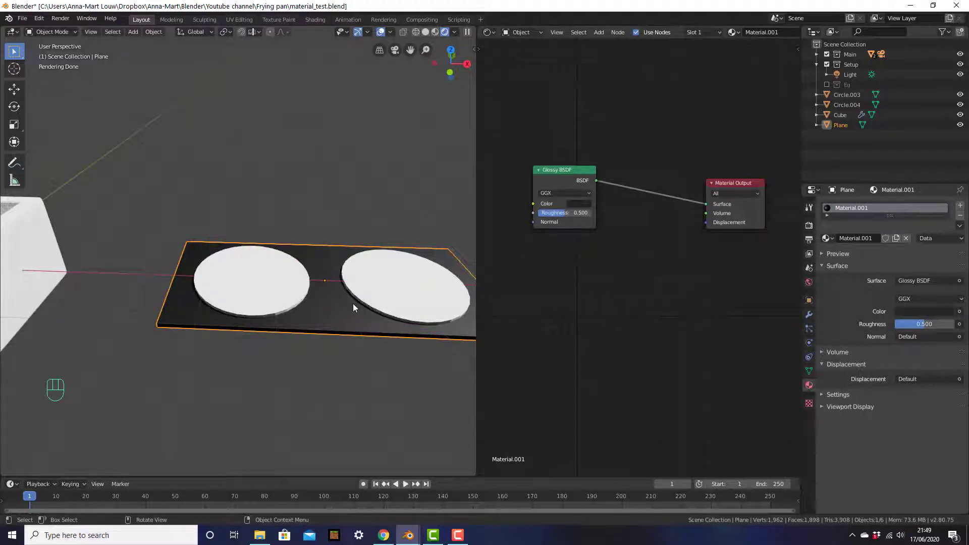
pyautogui.click(653, 293)
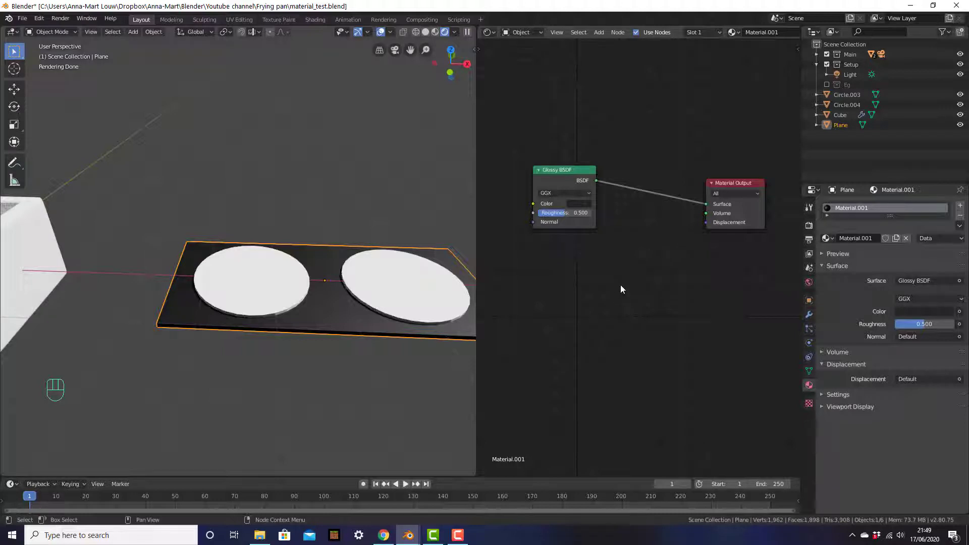
# - Add a Diffuse BSDF shader node to the plate's material and place it below the Glossy BSDF
pyautogui.hotkey('shift', 'a')
pyautogui.moveTo(624, 286)
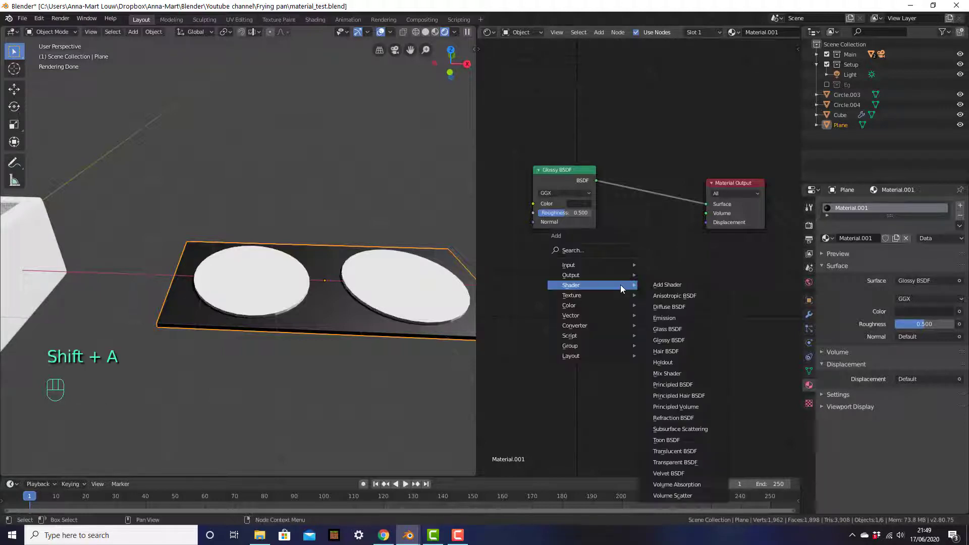
pyautogui.click(695, 307)
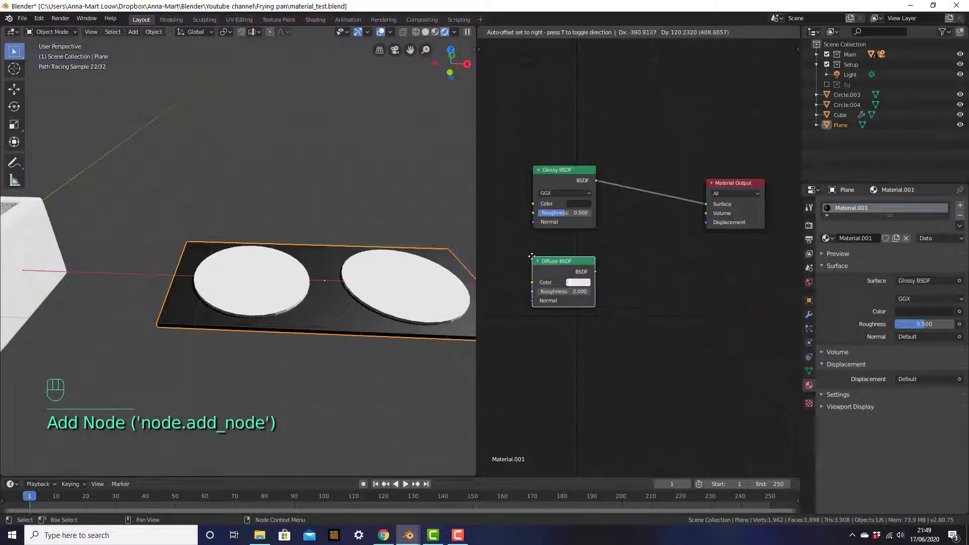
pyautogui.click(531, 261)
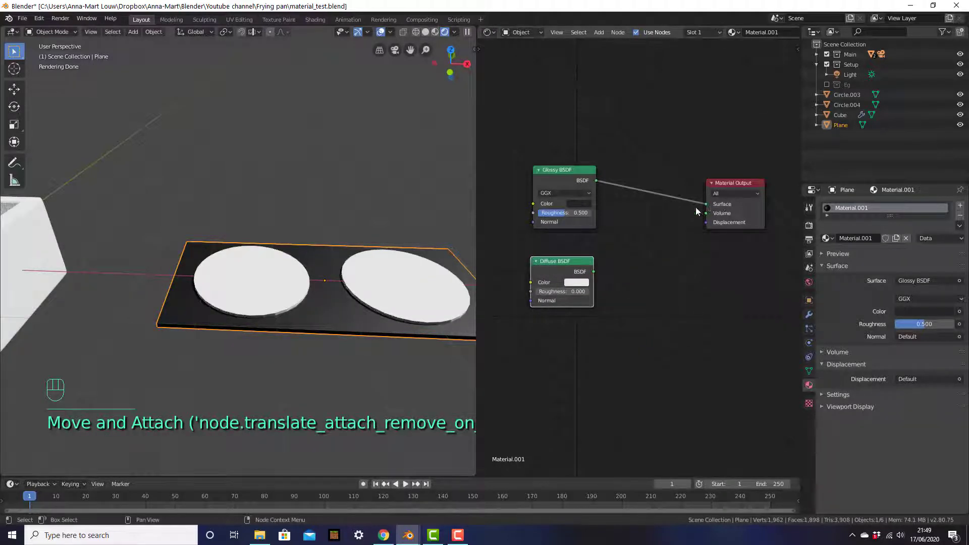
# - Make room before the Material Output and insert a Mix Shader on the link from the Glossy BSDF
pyautogui.moveTo(722, 183); pyautogui.dragTo(738, 183)
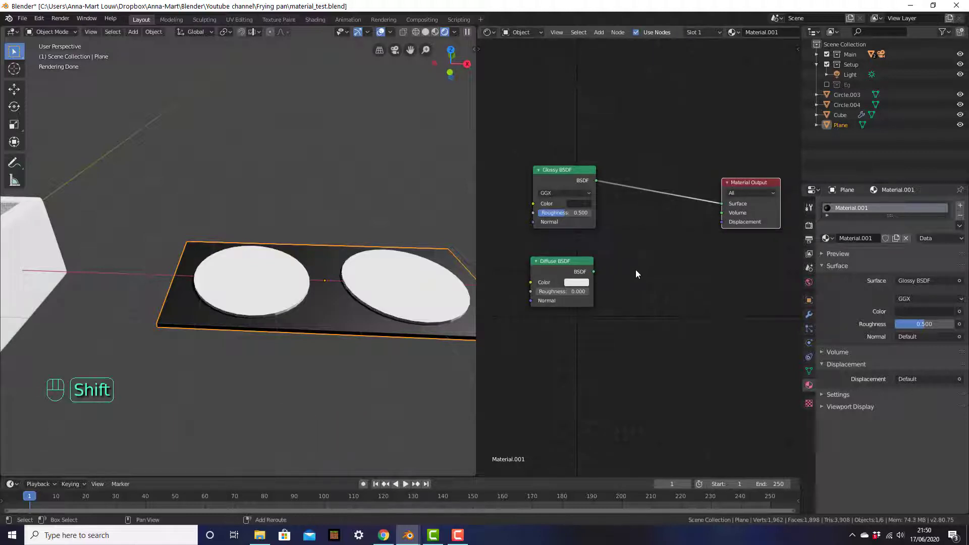
pyautogui.hotkey('shift', 'a')
pyautogui.moveTo(635, 270)
pyautogui.hotkey('shift', 'a')
pyautogui.moveTo(676, 234)
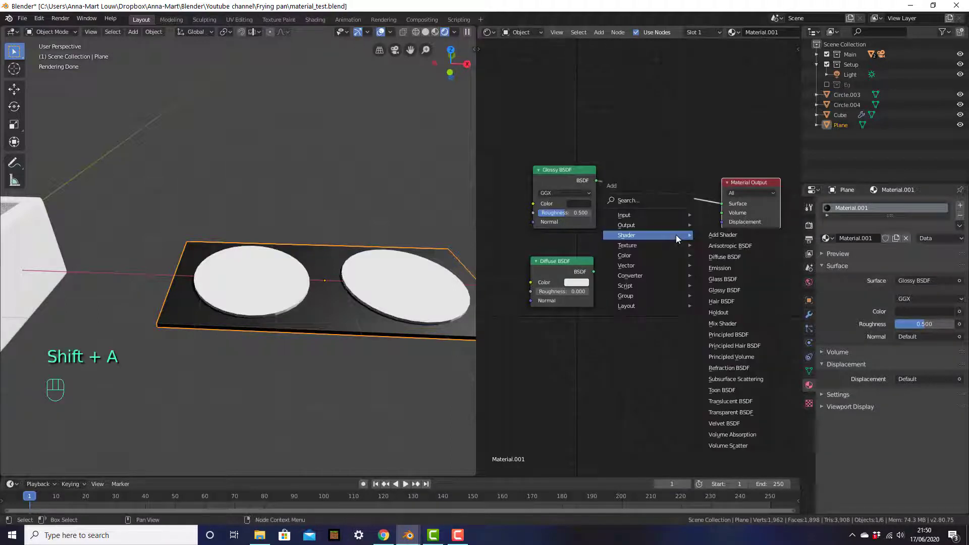
pyautogui.click(740, 325)
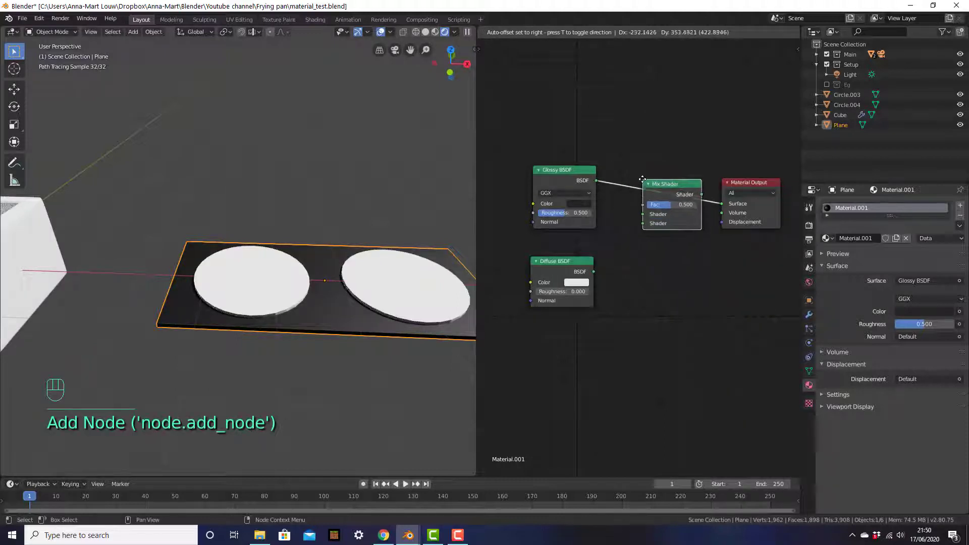
pyautogui.click(638, 176)
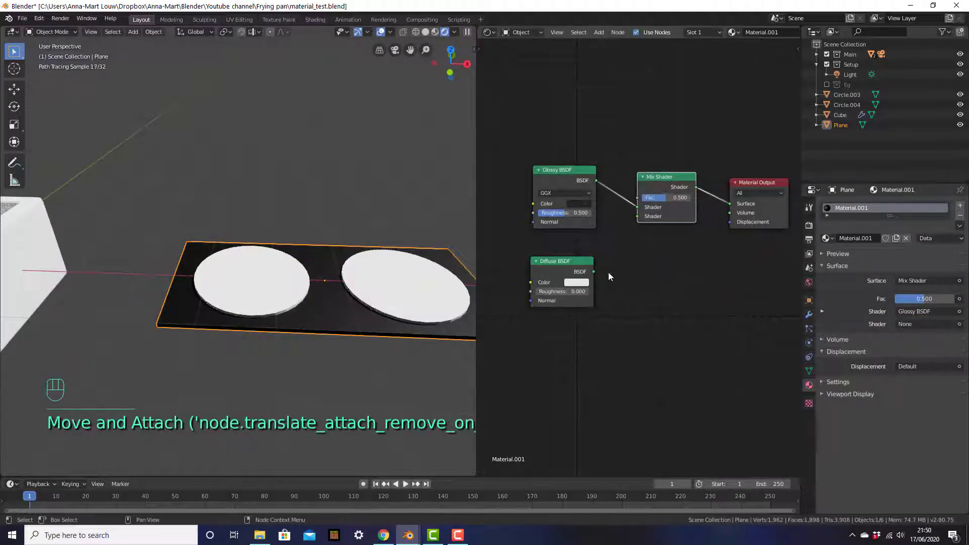
# - Connect the Diffuse BSDF to the Mix Shader's second Shader input and copy the Glossy color onto the Diffuse color
pyautogui.moveTo(594, 271); pyautogui.dragTo(638, 216)
pyautogui.click(650, 233)
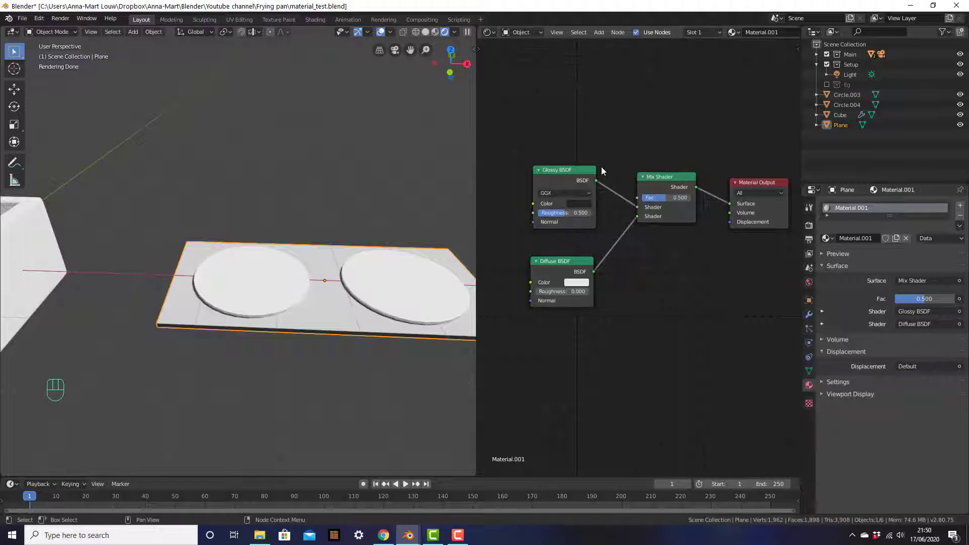
pyautogui.click(581, 205)
pyautogui.moveTo(583, 215); pyautogui.dragTo(580, 285)
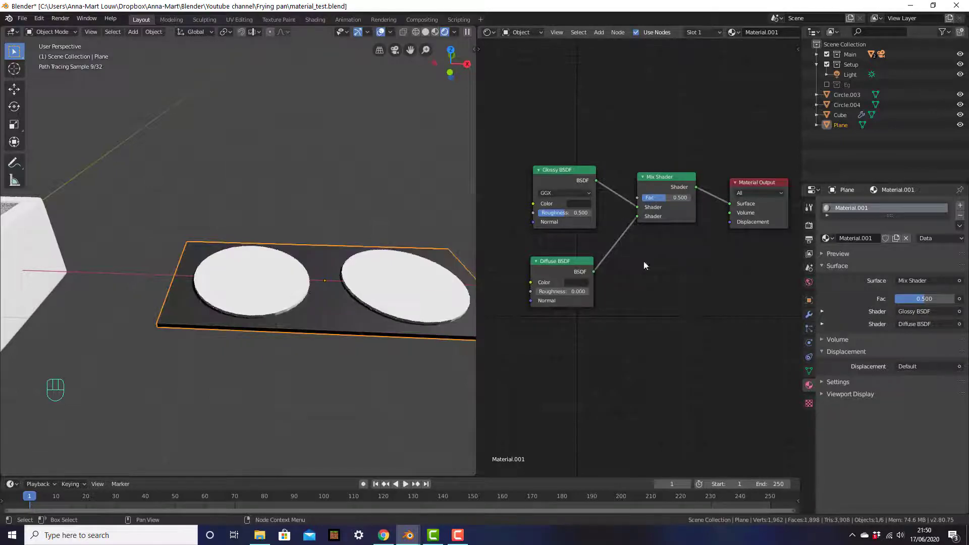
# - Set the Glossy BSDF roughness of the plate's material to 0.000 while viewing the plate from a low angle
pyautogui.moveTo(454, 255); pyautogui.dragTo(373, 271, button='middle')
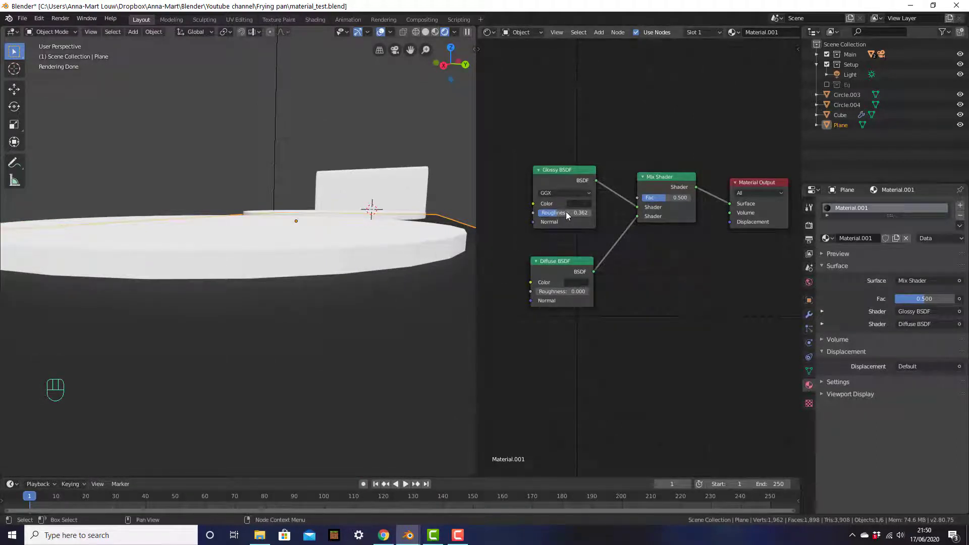
pyautogui.moveTo(566, 213); pyautogui.dragTo(538, 213)
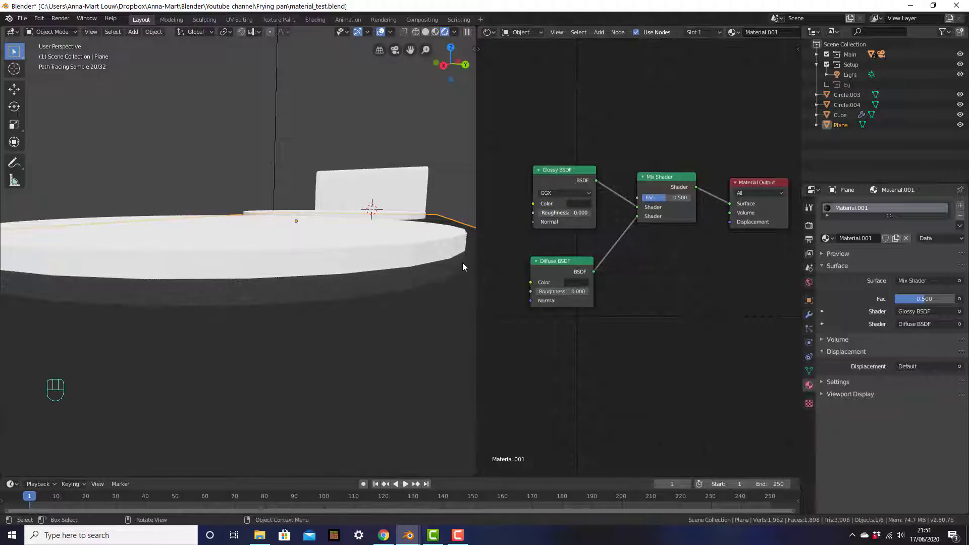
pyautogui.click(316, 254)
pyautogui.click(329, 334)
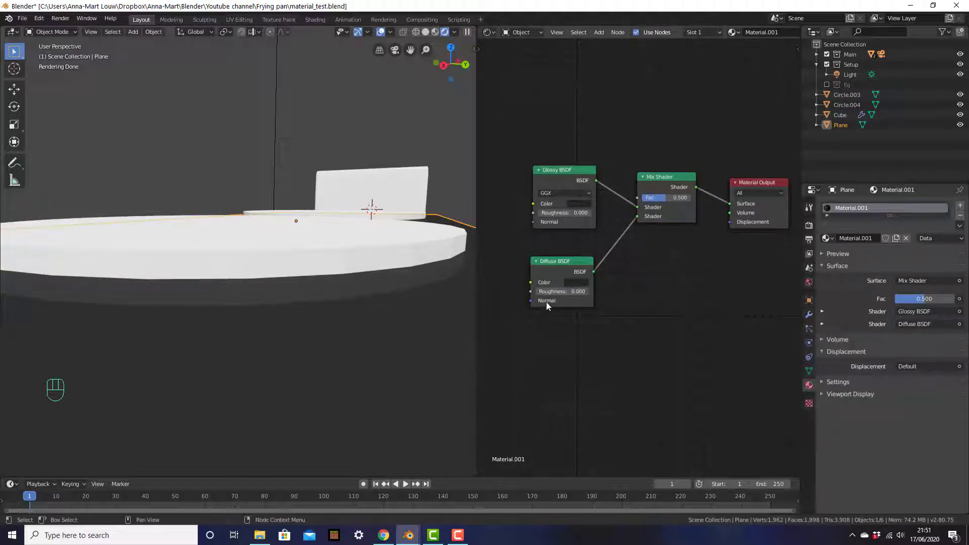
# - Set the plate's Diffuse BSDF roughness to 0.292 and the Mix Shader's Fac to 0.375
pyautogui.moveTo(550, 293); pyautogui.dragTo(567, 293)
pyautogui.click(666, 203)
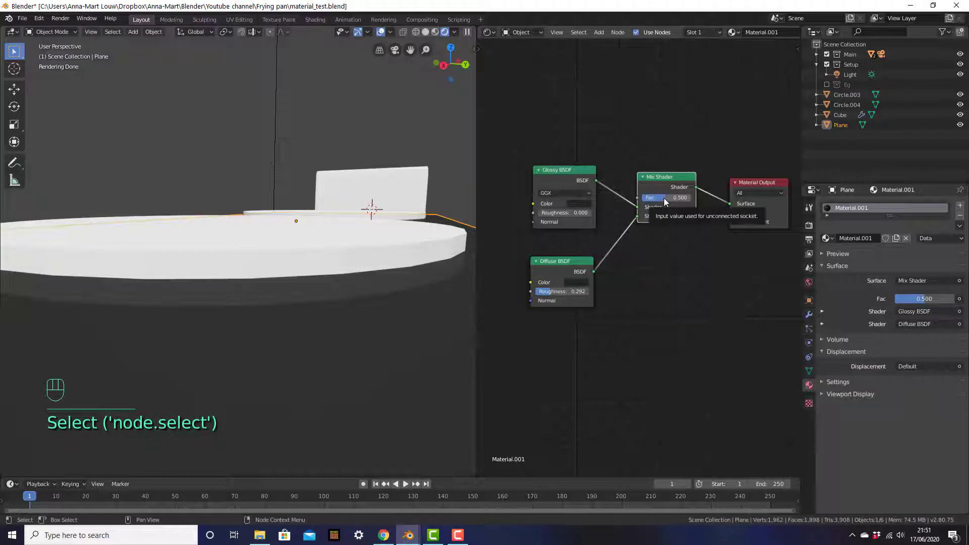
pyautogui.moveTo(665, 202)
pyautogui.mouseDown()
pyautogui.moveTo(699, 202)
pyautogui.moveTo(636, 200)
pyautogui.moveTo(699, 200)
pyautogui.moveTo(648, 200)
pyautogui.moveTo(661, 200)
pyautogui.mouseUp()
pyautogui.click(649, 256)
pyautogui.scroll(-3, 574, 265)
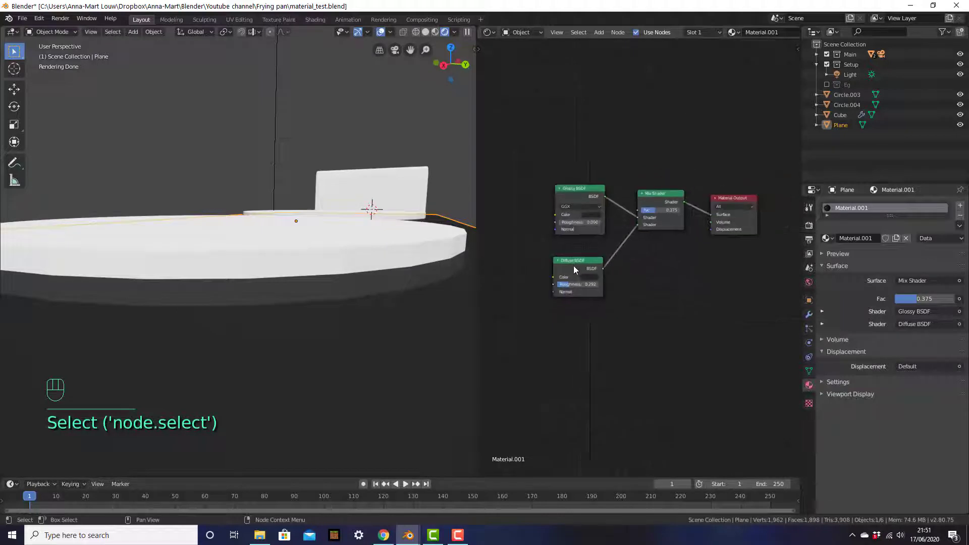
# - Select the right disc on the plate, Circle.004, and create a new material for it
pyautogui.scroll(-5, 233, 271)
pyautogui.moveTo(233, 274); pyautogui.dragTo(388, 306, button='middle')
pyautogui.keyDown('shift'); pyautogui.moveTo(239, 308); pyautogui.dragTo(299, 254, button='middle'); pyautogui.keyUp('shift')
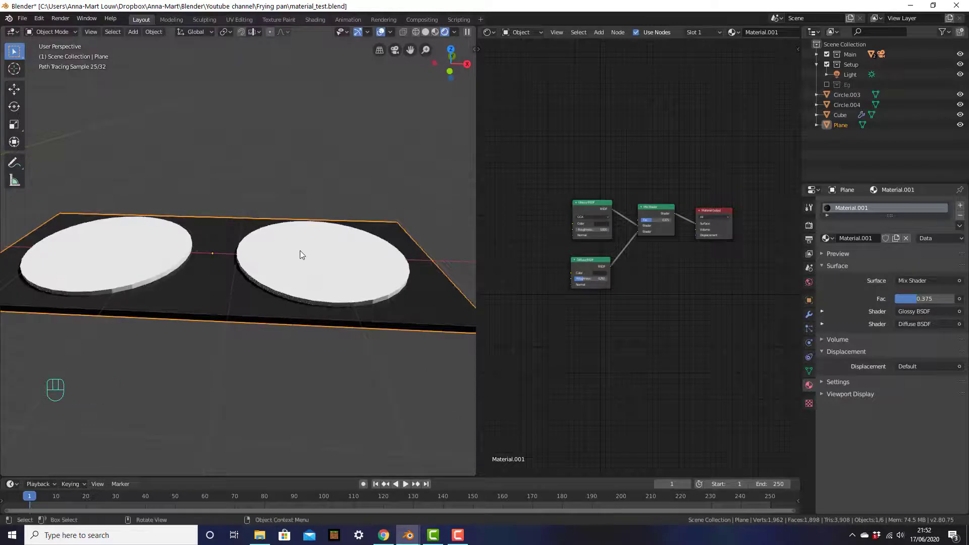
pyautogui.click(300, 254)
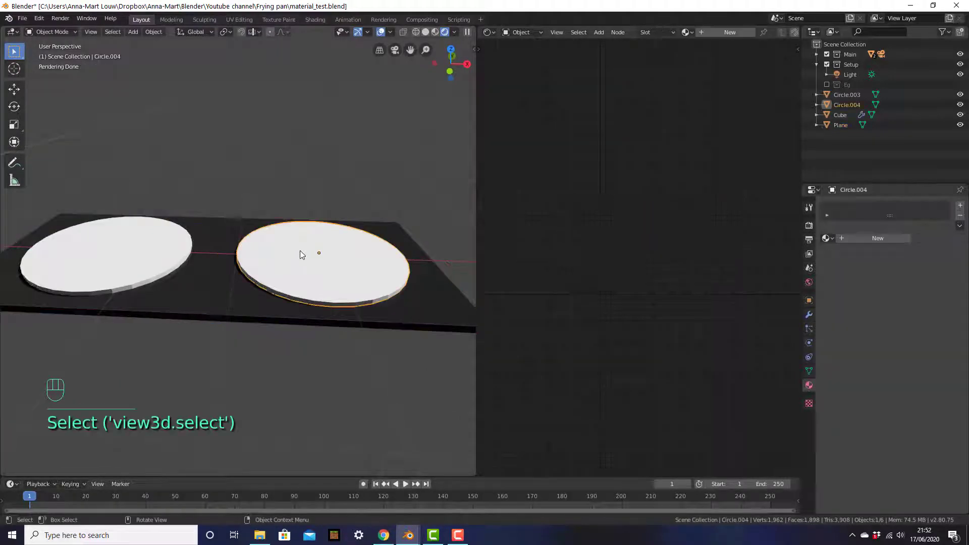
pyautogui.click(876, 238)
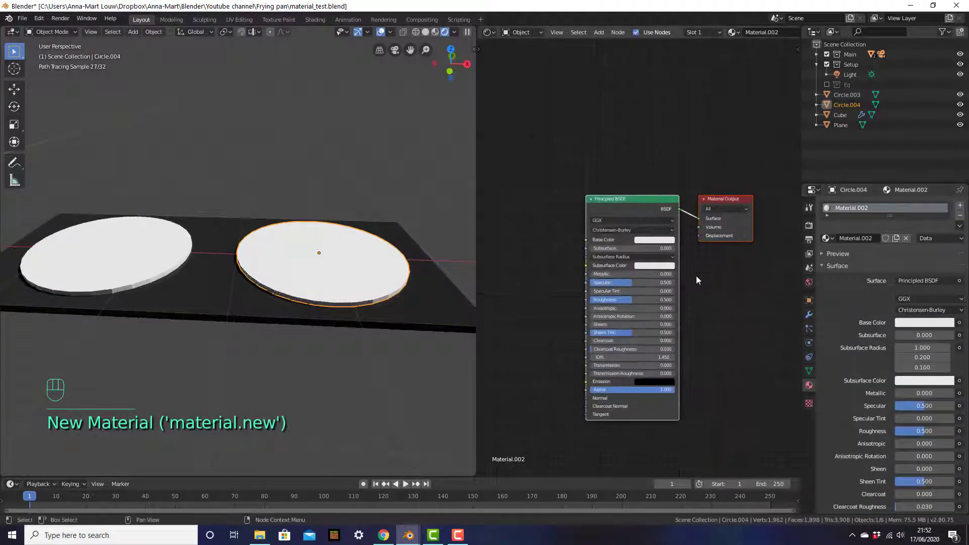
pyautogui.scroll(2, 695, 276)
pyautogui.keyDown('shift'); pyautogui.moveTo(695, 276); pyautogui.dragTo(638, 207, button='middle'); pyautogui.keyUp('shift')
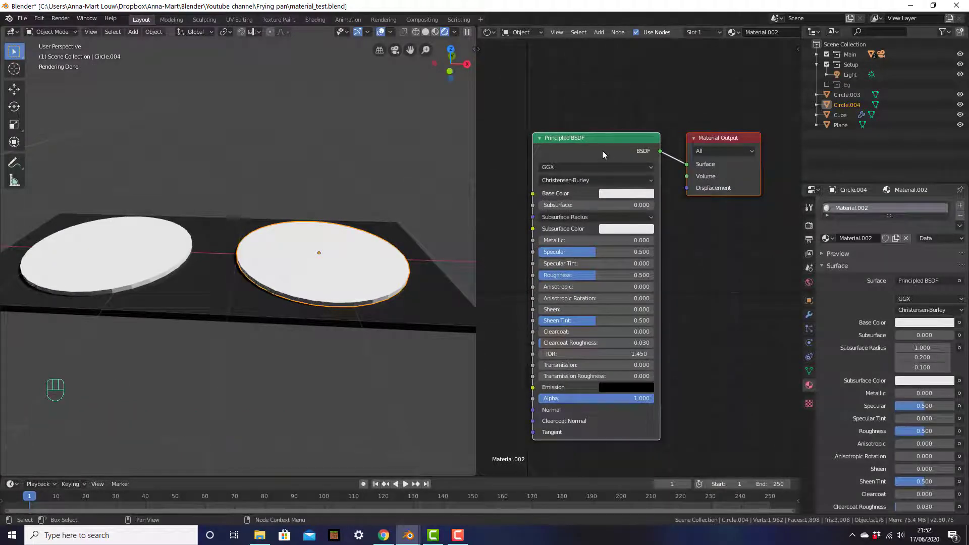
# - Add a Glossy BSDF node to the disc's material and place it above the Principled BSDF
pyautogui.scroll(-2, 603, 154)
pyautogui.hotkey('shift', 'a')
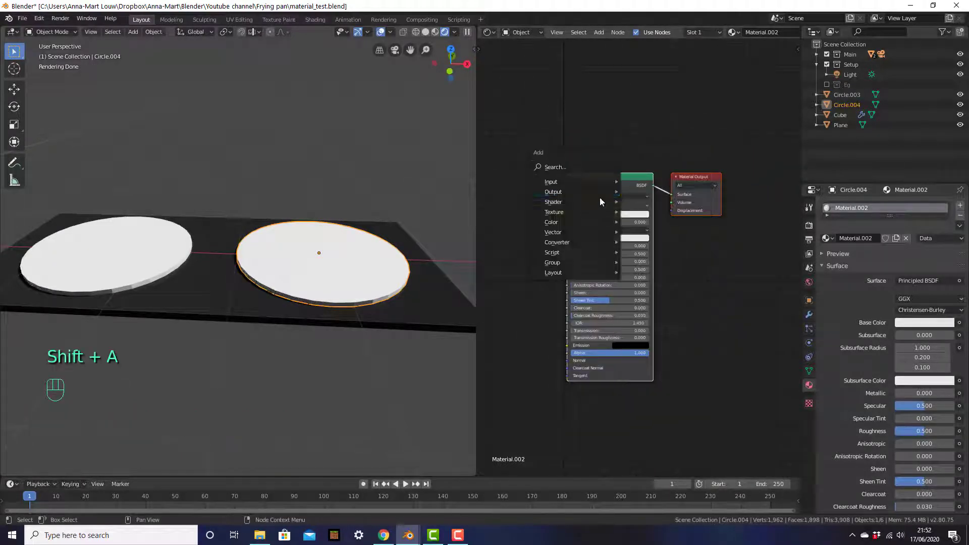
pyautogui.moveTo(601, 201)
pyautogui.click(668, 249)
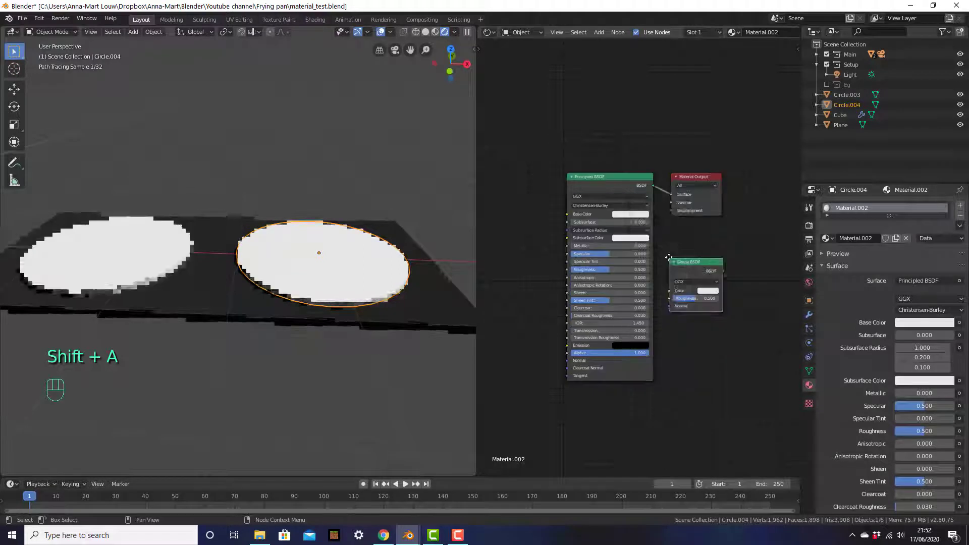
pyautogui.click(557, 69)
# - Delete the Principled BSDF node from the disc's material
pyautogui.click(616, 194)
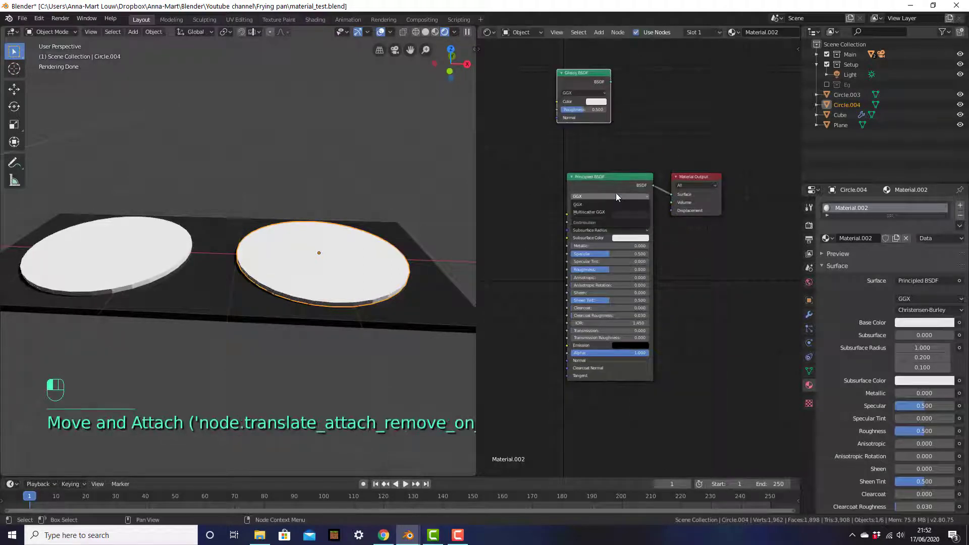
pyautogui.click(614, 189)
pyautogui.hotkey('ctrl', 'z')
pyautogui.press('Delete')
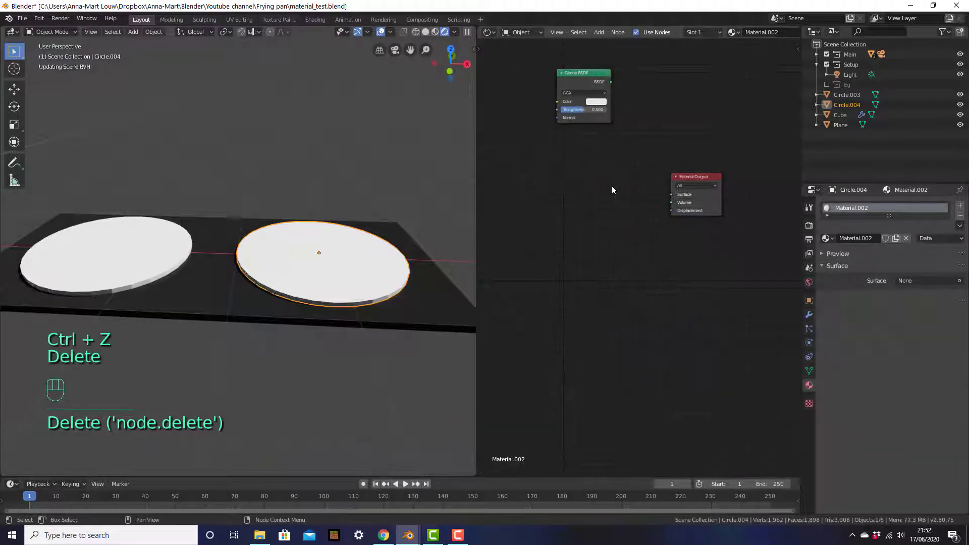
# - Add a Mix Shader in front of the Material Output and move the Glossy BSDF beside it
pyautogui.hotkey('shift', 'a')
pyautogui.moveTo(603, 161)
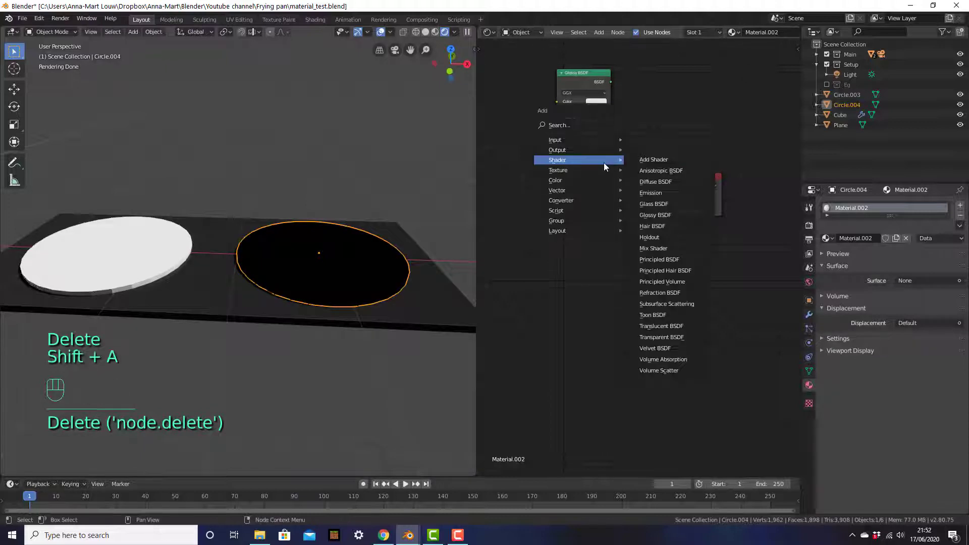
pyautogui.click(657, 249)
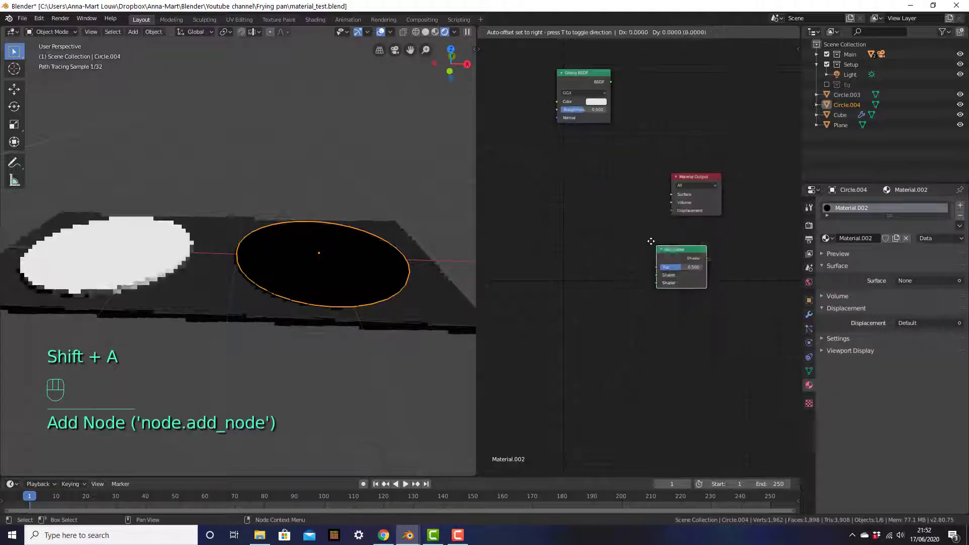
pyautogui.click(631, 197)
pyautogui.moveTo(577, 85); pyautogui.dragTo(551, 187)
# - Add a Diffuse BSDF node to the disc's material and place it below the Glossy BSDF
pyautogui.hotkey('shift', 'a')
pyautogui.moveTo(552, 186)
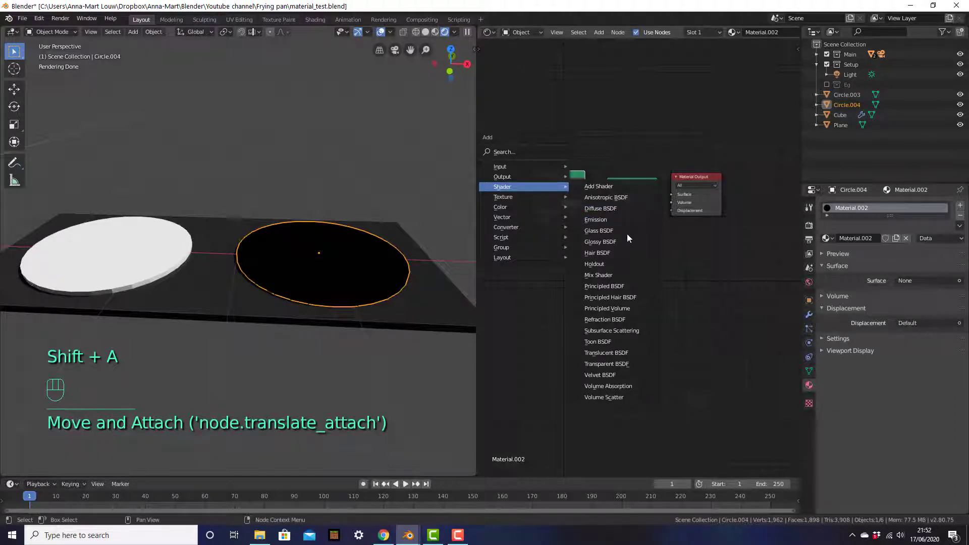
pyautogui.click(606, 209)
pyautogui.click(534, 246)
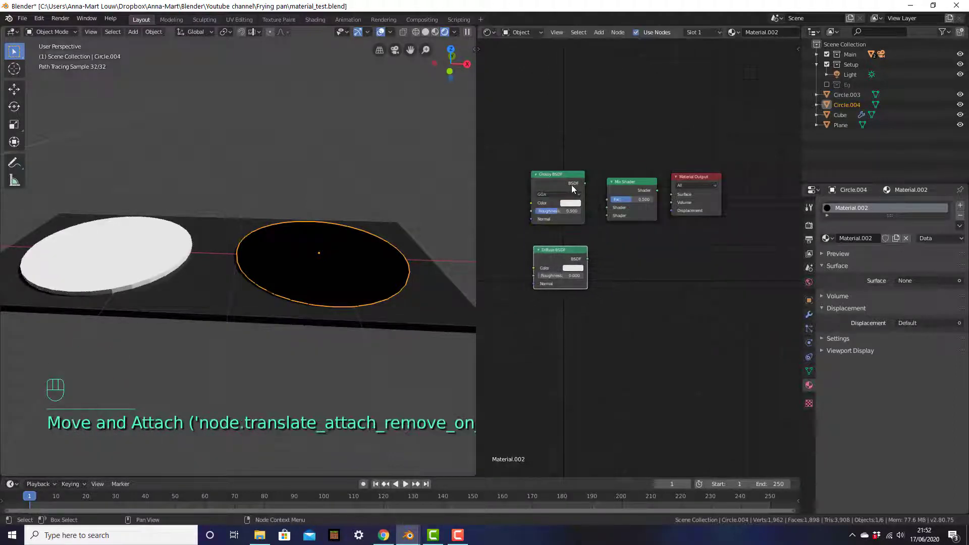
# - Connect the Glossy and Diffuse BSDFs to the Mix Shader's inputs and the Mix Shader to the Material Output's Surface
pyautogui.moveTo(585, 184); pyautogui.dragTo(606, 207)
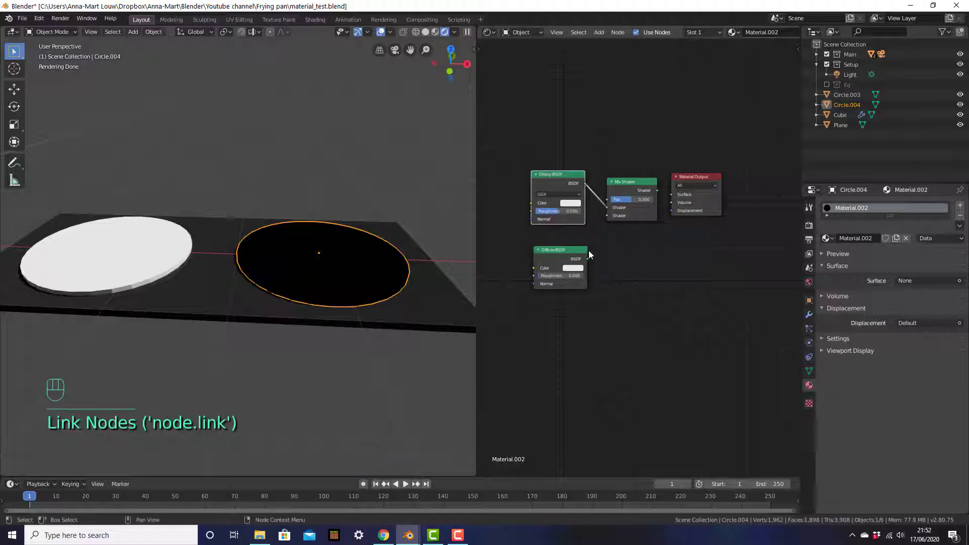
pyautogui.moveTo(589, 258); pyautogui.dragTo(607, 216)
pyautogui.moveTo(658, 191); pyautogui.dragTo(671, 194)
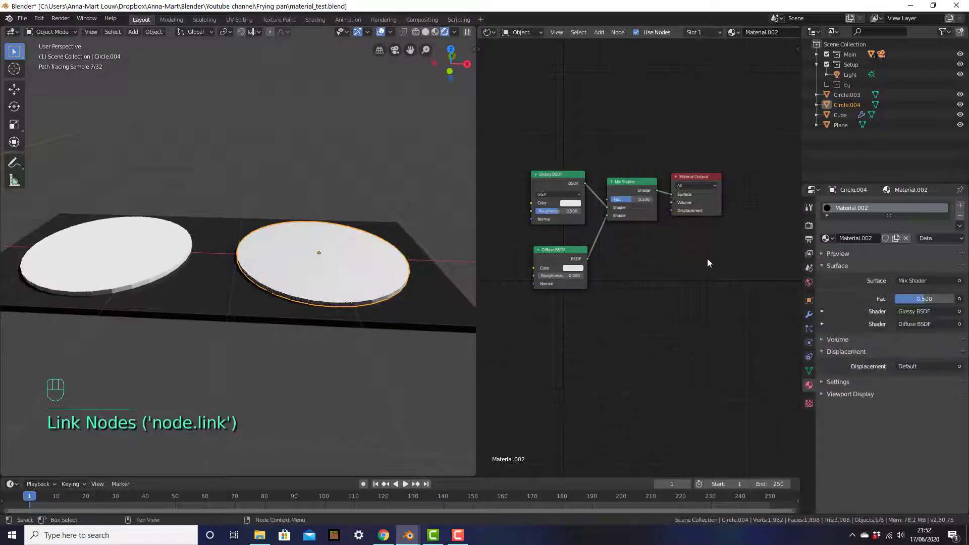
pyautogui.click(636, 257)
# - Set the disc's Glossy BSDF color to dark grey with RGB values of 0.070 and reselect the rectangular plate
pyautogui.scroll(4, 637, 253)
pyautogui.keyDown('shift'); pyautogui.moveTo(646, 244); pyautogui.dragTo(721, 249, button='middle'); pyautogui.keyUp('shift')
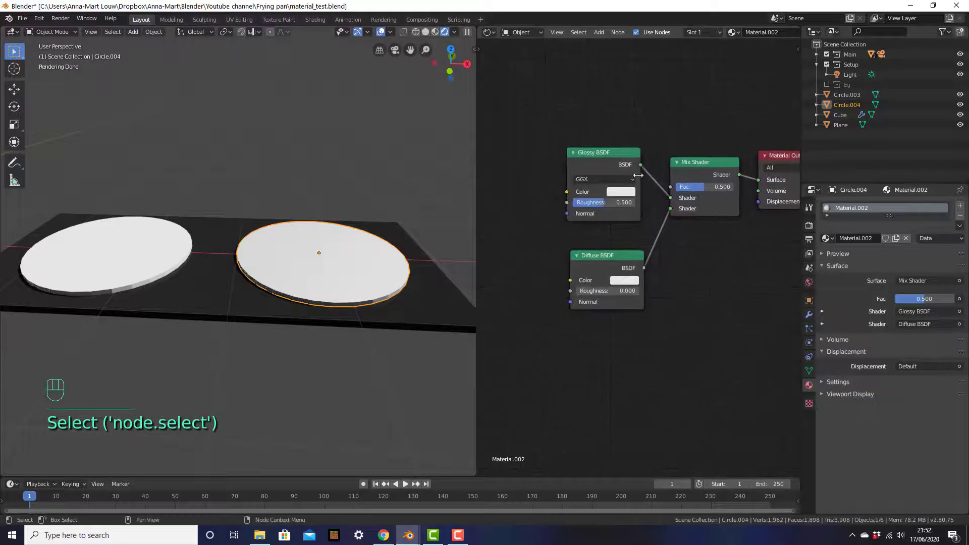
pyautogui.click(626, 193)
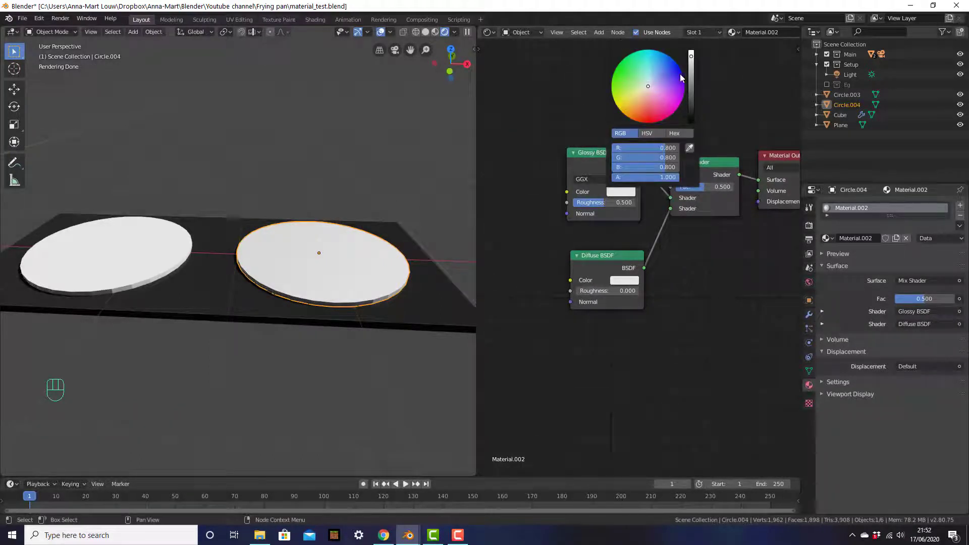
pyautogui.moveTo(694, 61); pyautogui.dragTo(691, 102)
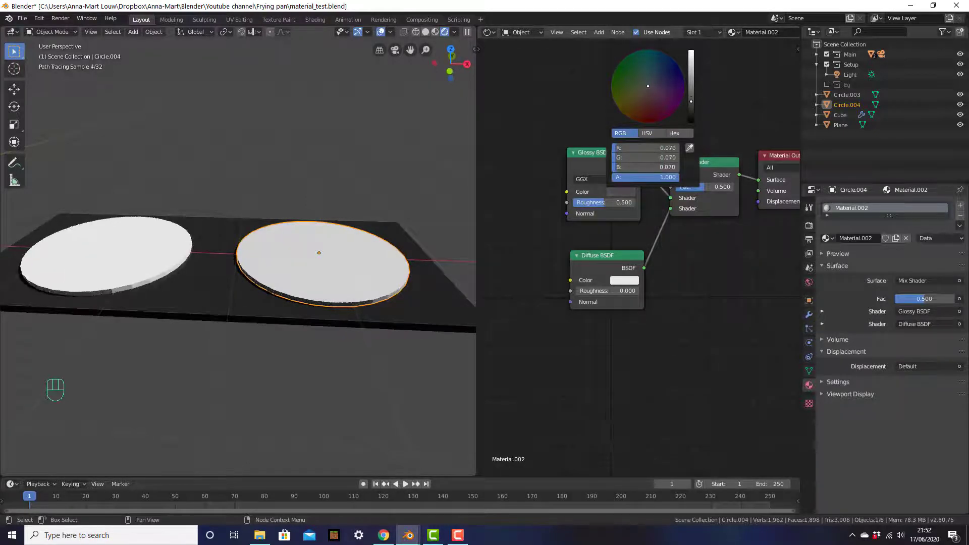
pyautogui.click(414, 320)
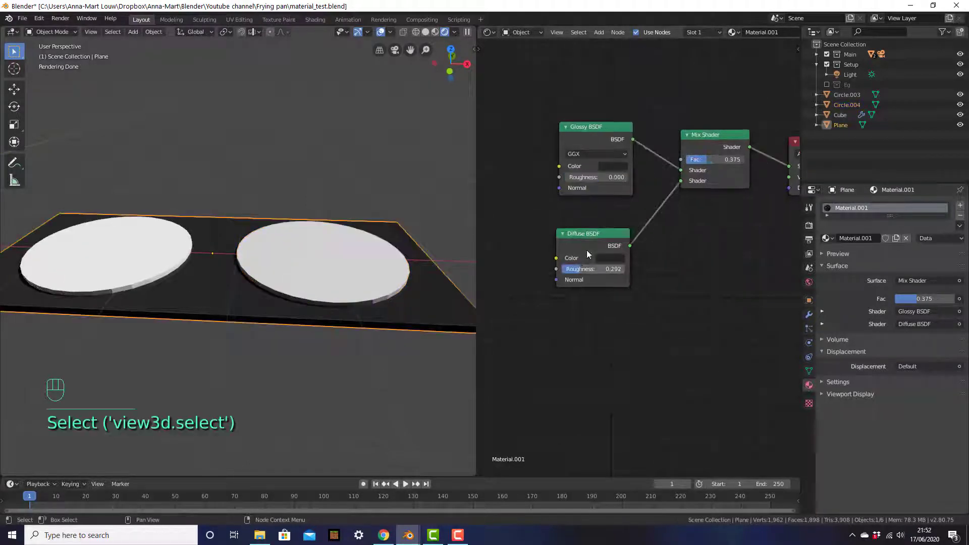
# - Copy the plate's dark color to the disc's Diffuse BSDF and set Glossy roughness 0, Diffuse roughness 0.138 and mix factor 0.442
pyautogui.click(625, 281)
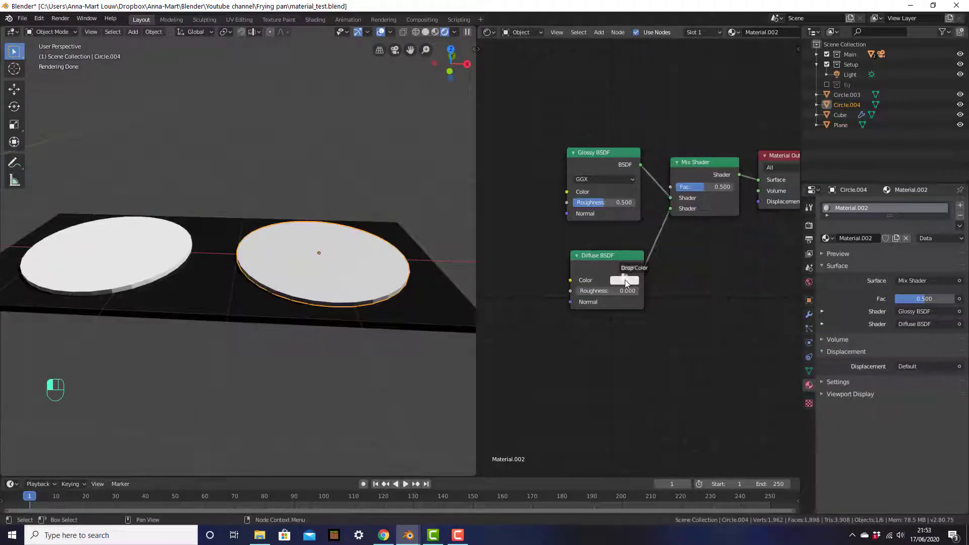
pyautogui.moveTo(625, 280); pyautogui.dragTo(626, 280)
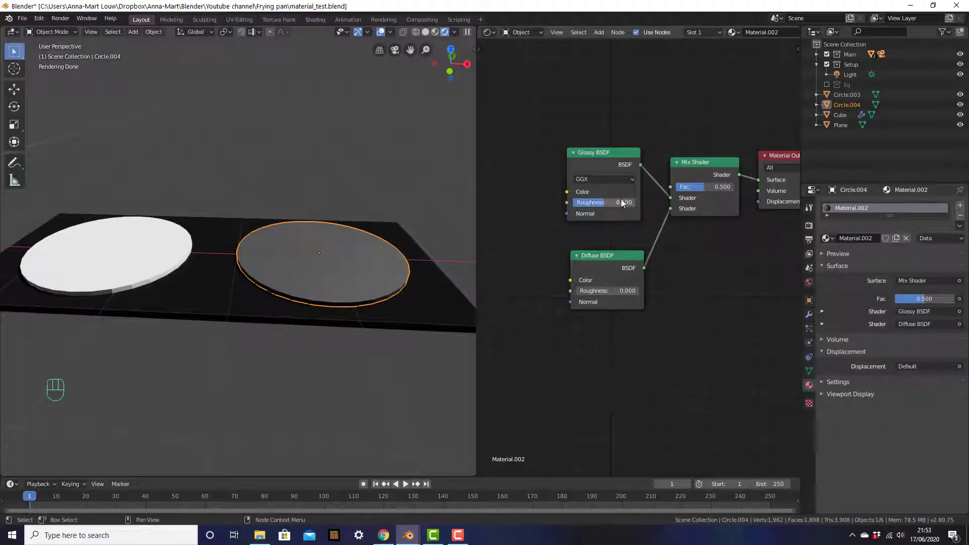
pyautogui.moveTo(609, 204); pyautogui.dragTo(576, 204)
pyautogui.moveTo(593, 292); pyautogui.dragTo(603, 292)
pyautogui.moveTo(709, 187); pyautogui.dragTo(705, 186)
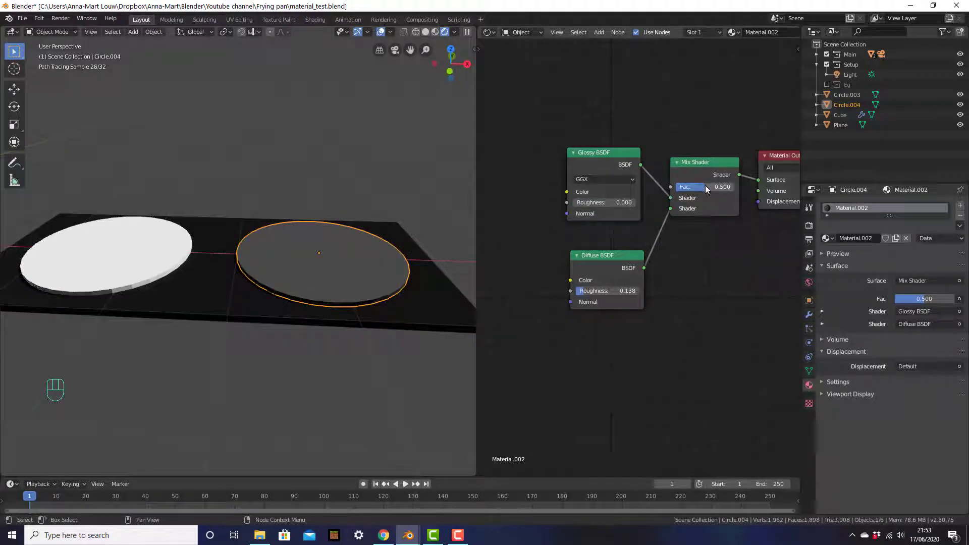
# - Fine-tune the dark grey brightness of the disc material's Glossy and Diffuse colors
pyautogui.moveTo(384, 222); pyautogui.dragTo(266, 208, button='middle')
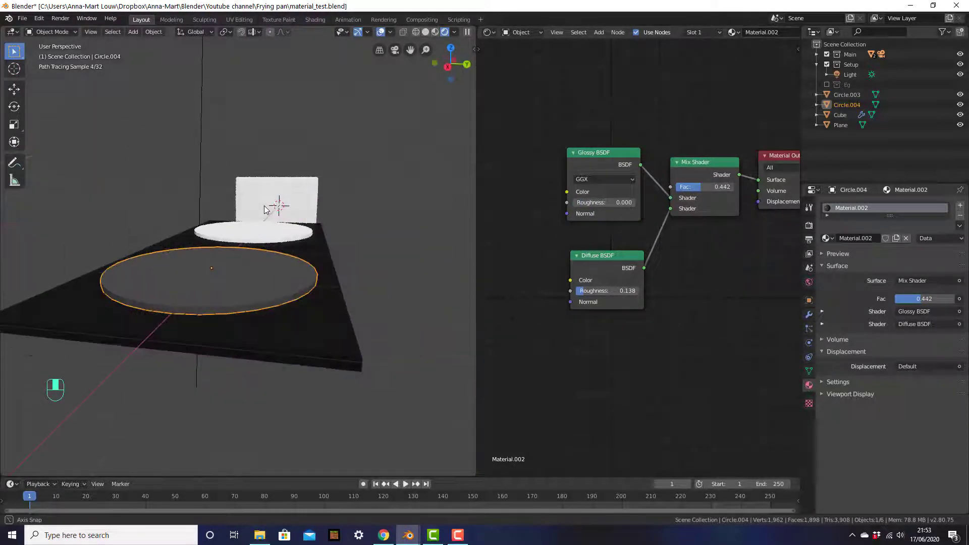
pyautogui.scroll(2, 291, 270)
pyautogui.keyDown('shift'); pyautogui.moveTo(291, 272); pyautogui.dragTo(329, 254, button='middle'); pyautogui.keyUp('shift')
pyautogui.scroll(2, 328, 260)
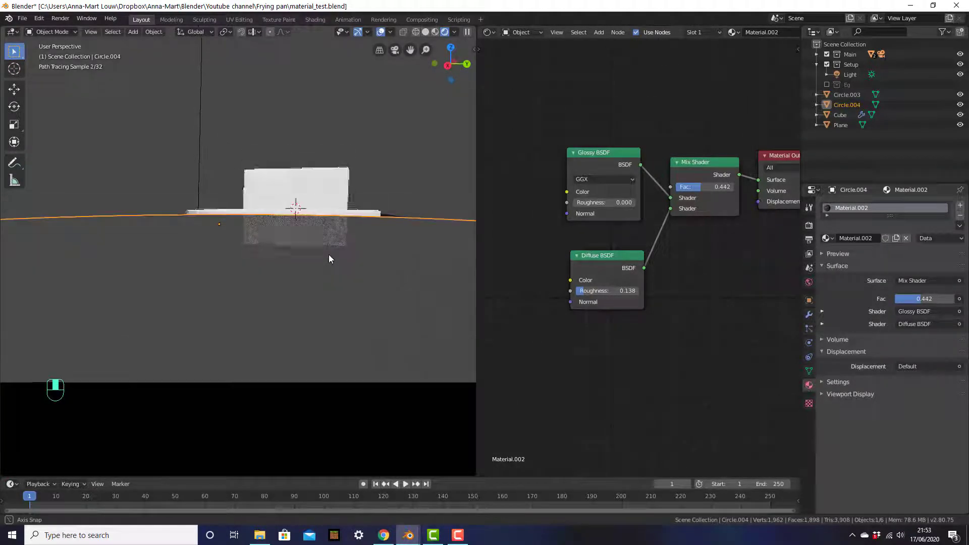
pyautogui.click(620, 191)
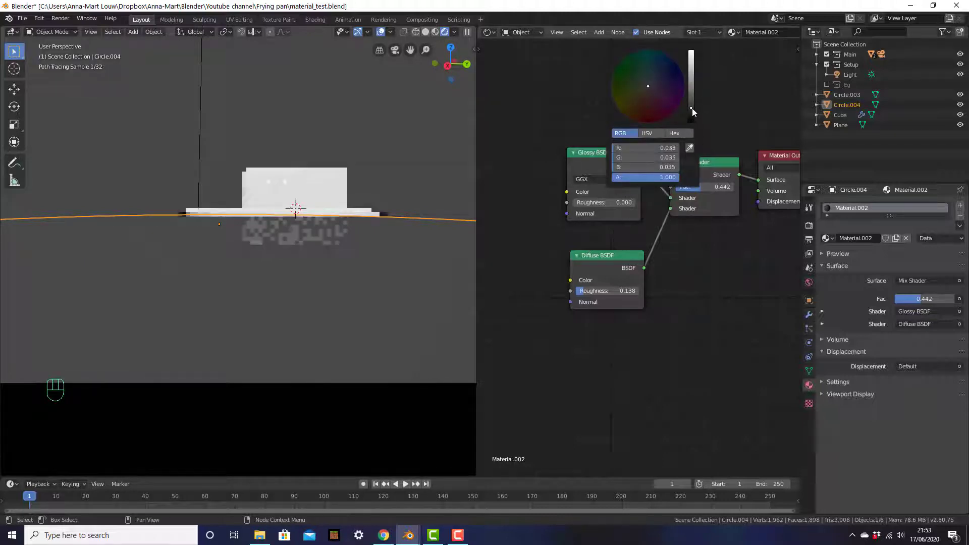
pyautogui.click(617, 279)
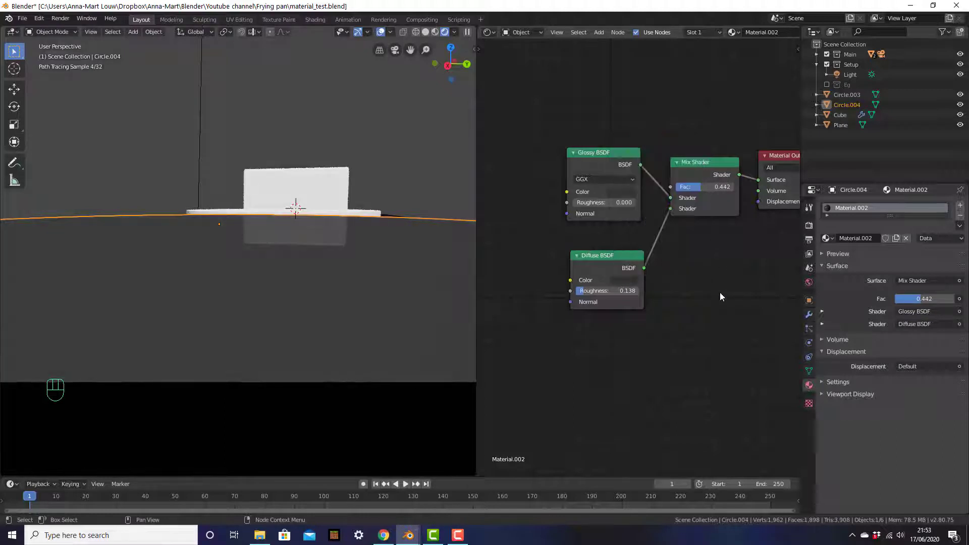
pyautogui.click(722, 304)
# - Assign the existing Material.002 to the second, still white disc on the plate
pyautogui.moveTo(393, 264); pyautogui.dragTo(12, 276, button='middle')
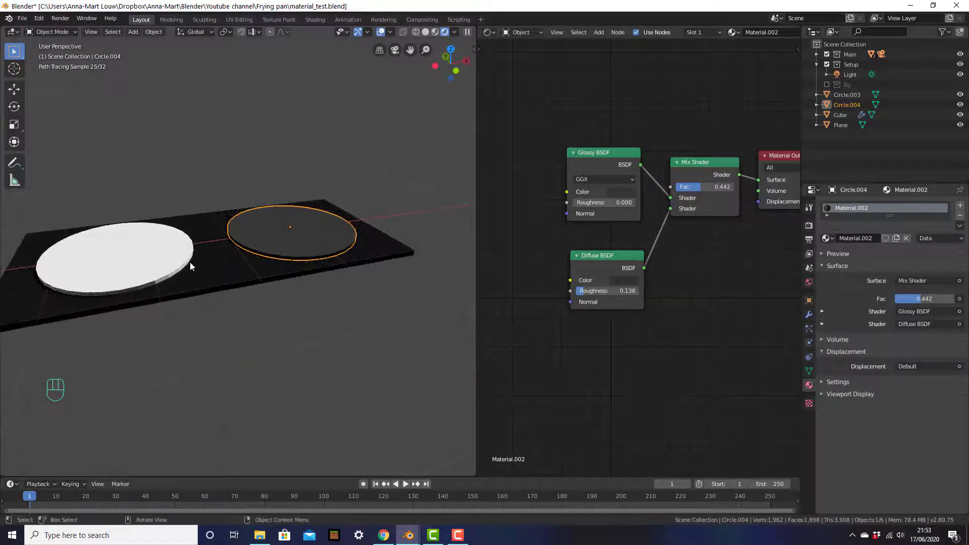
pyautogui.click(111, 283)
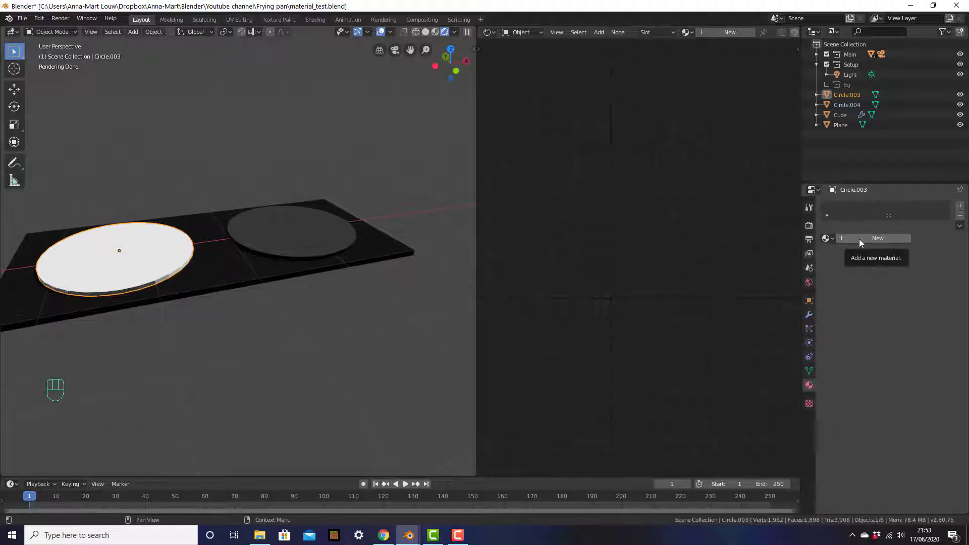
pyautogui.click(831, 238)
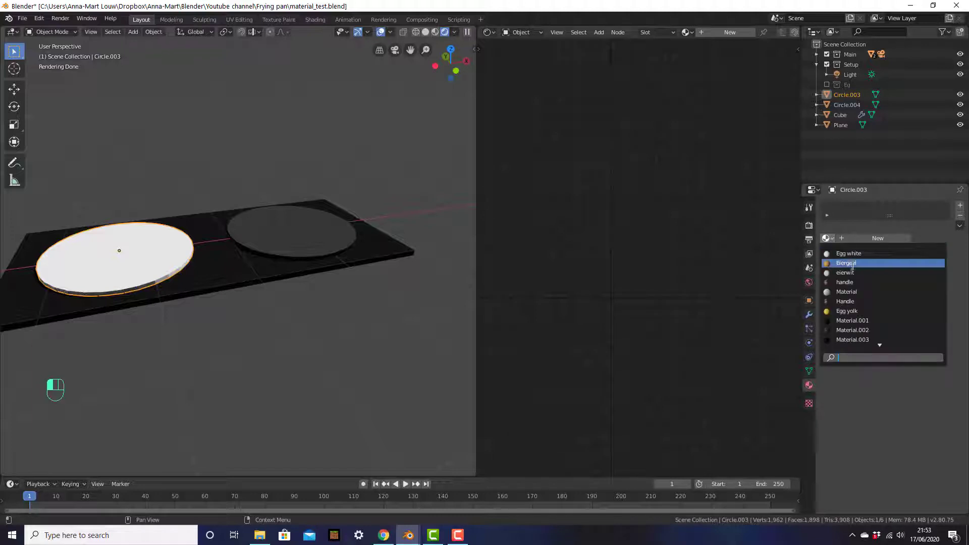
pyautogui.scroll(-6, 861, 303)
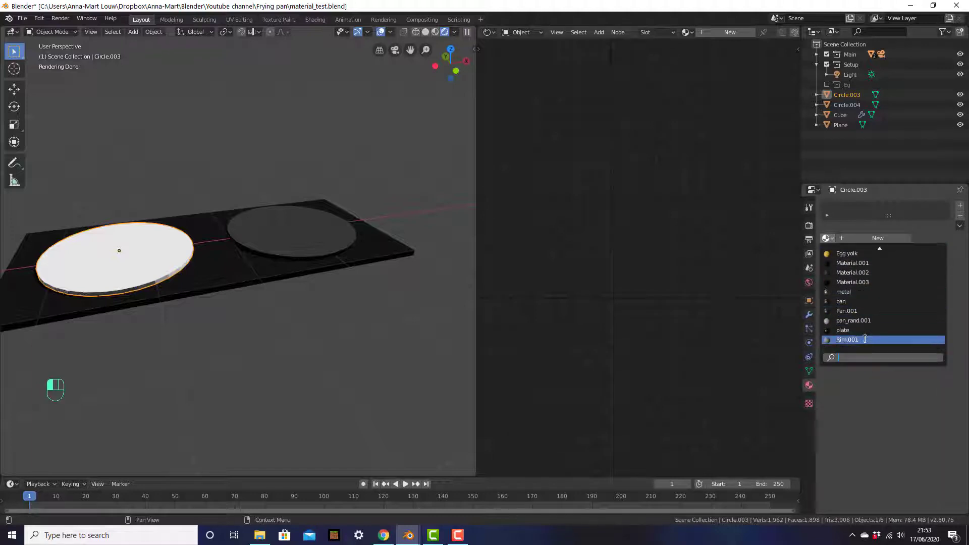
pyautogui.click(858, 273)
pyautogui.click(213, 327)
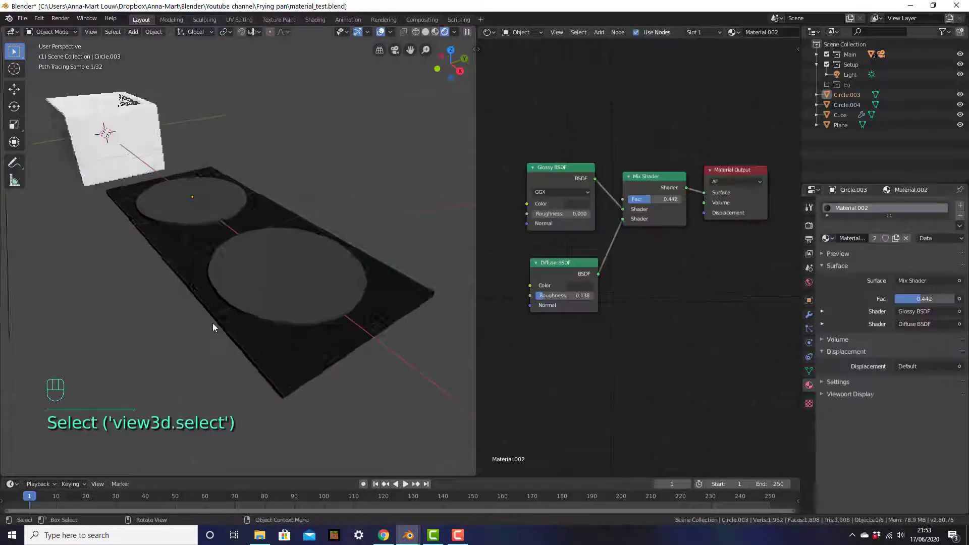
# - Apply Shade Smooth to both discs on the rectangular plate
pyautogui.moveTo(213, 327); pyautogui.dragTo(202, 318, button='middle')
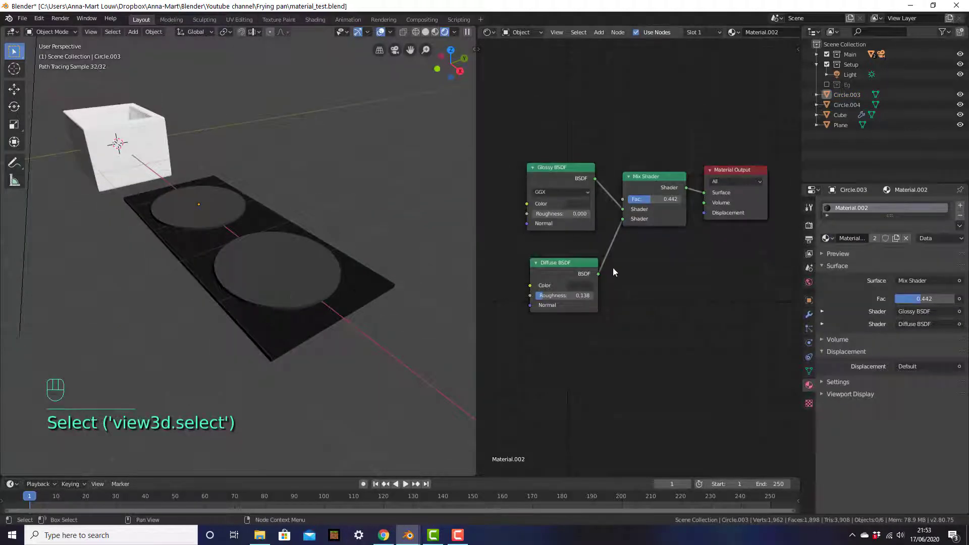
pyautogui.moveTo(174, 311)
pyautogui.mouseDown(button='middle')
pyautogui.moveTo(272, 315)
pyautogui.moveTo(261, 309)
pyautogui.mouseUp(button='middle')
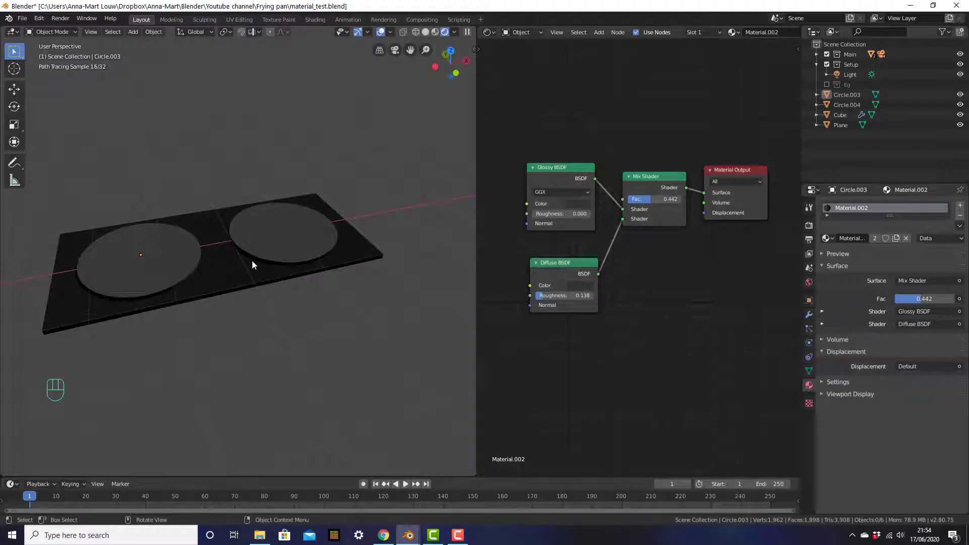
pyautogui.click(267, 247)
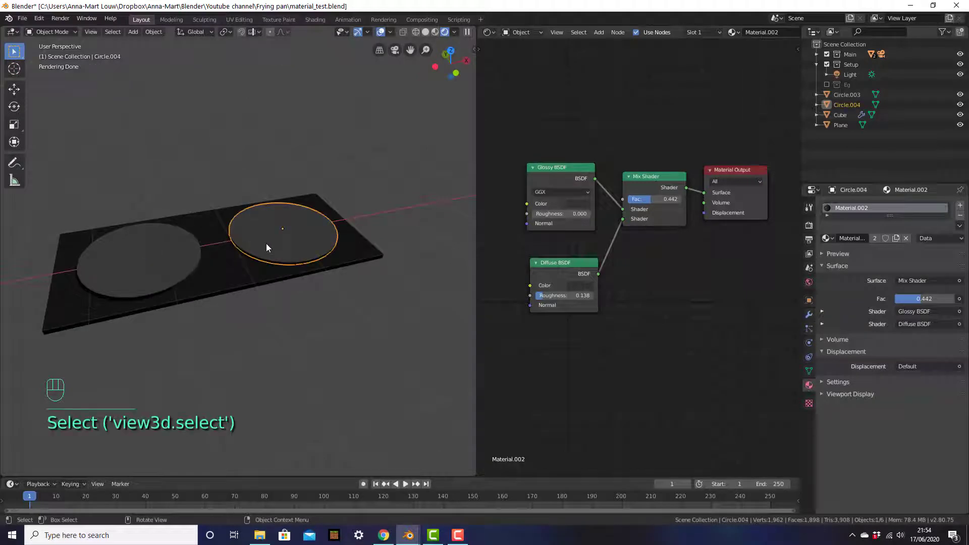
pyautogui.rightClick(266, 245)
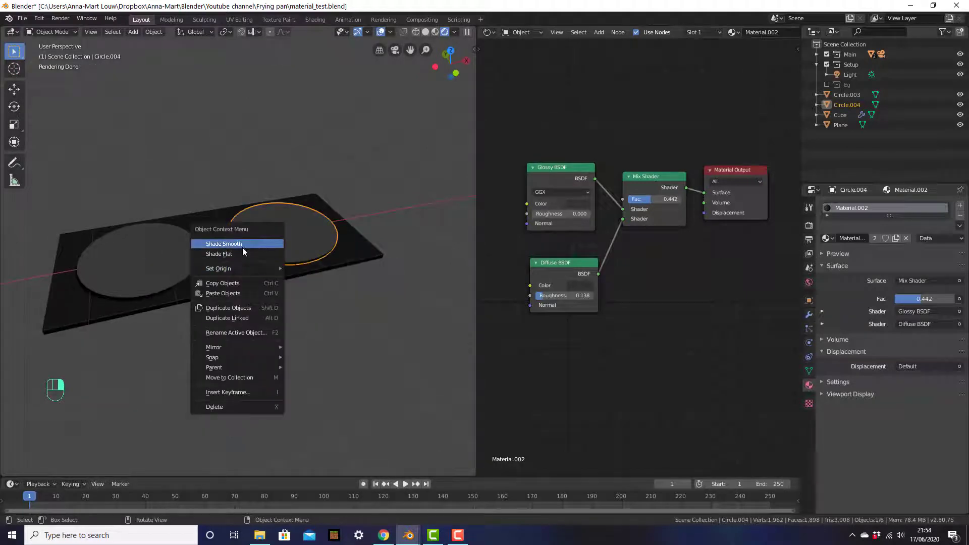
pyautogui.click(242, 245)
pyautogui.click(166, 256)
pyautogui.rightClick(167, 256)
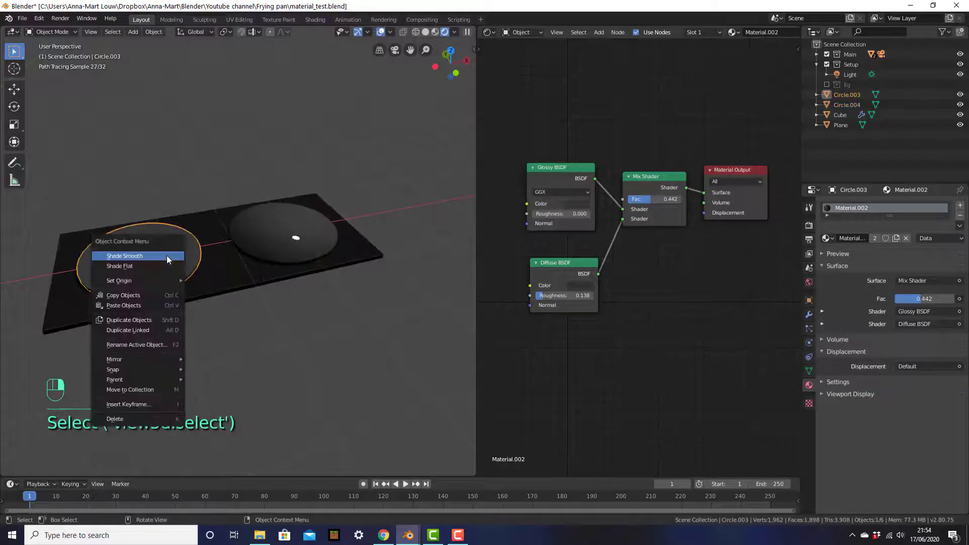
pyautogui.click(166, 256)
pyautogui.click(271, 329)
# - Create a new material for the hollow box and name it "metal sink"
pyautogui.moveTo(272, 330); pyautogui.dragTo(284, 353, button='middle')
pyautogui.click(288, 355)
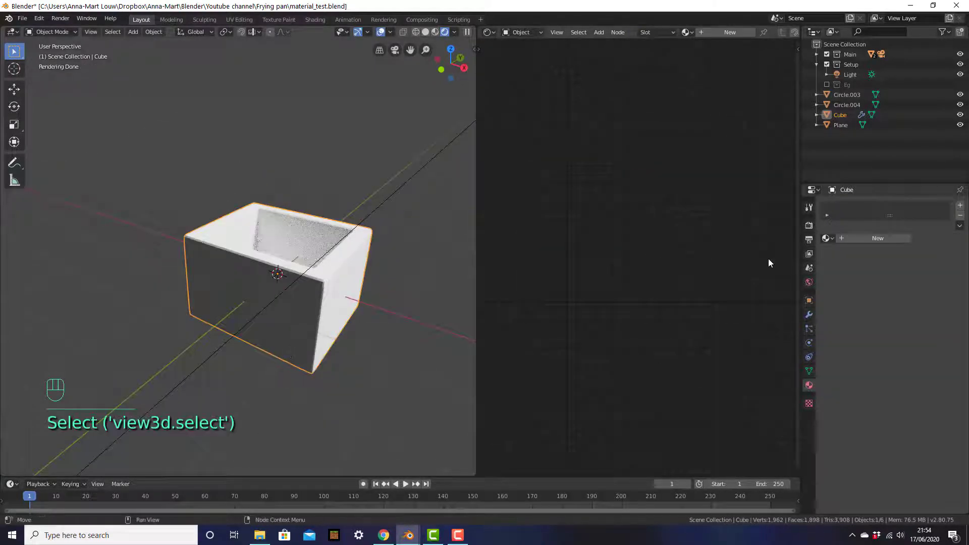
pyautogui.click(856, 238)
pyautogui.click(856, 238)
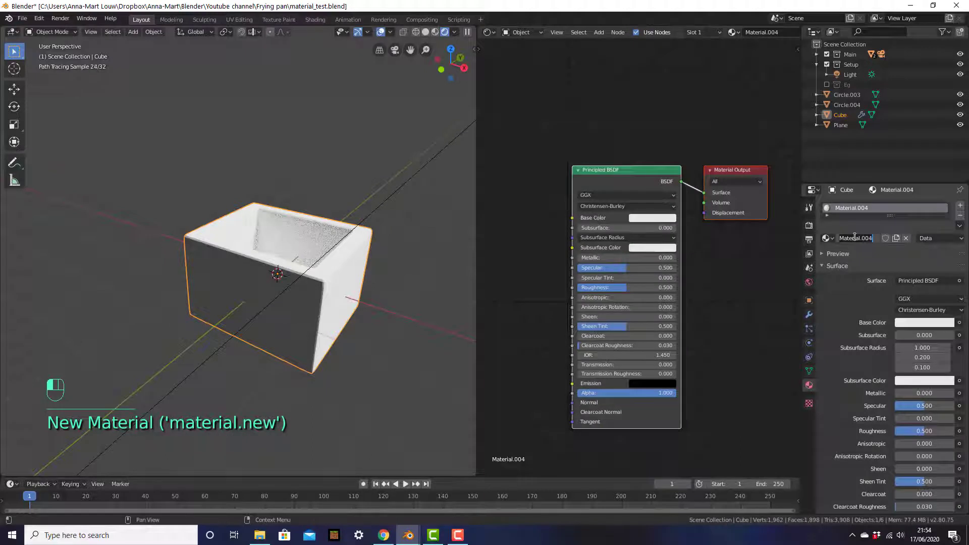
pyautogui.write('m')
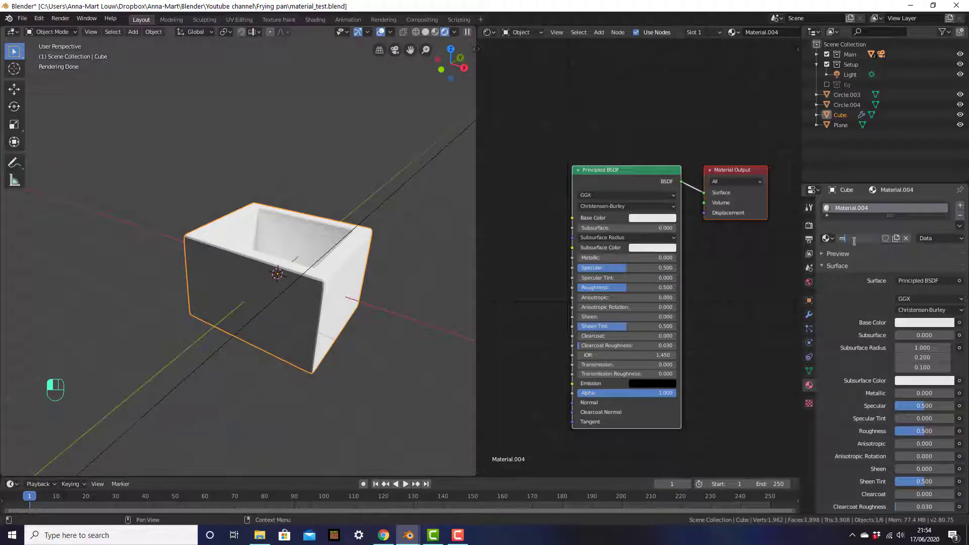
pyautogui.write('e')
# - Set the metal sink material's Base Color to dark grey, Metallic to 1.000 and Roughness to 0.314
pyautogui.moveTo(707, 272); pyautogui.dragTo(695, 247, button='middle')
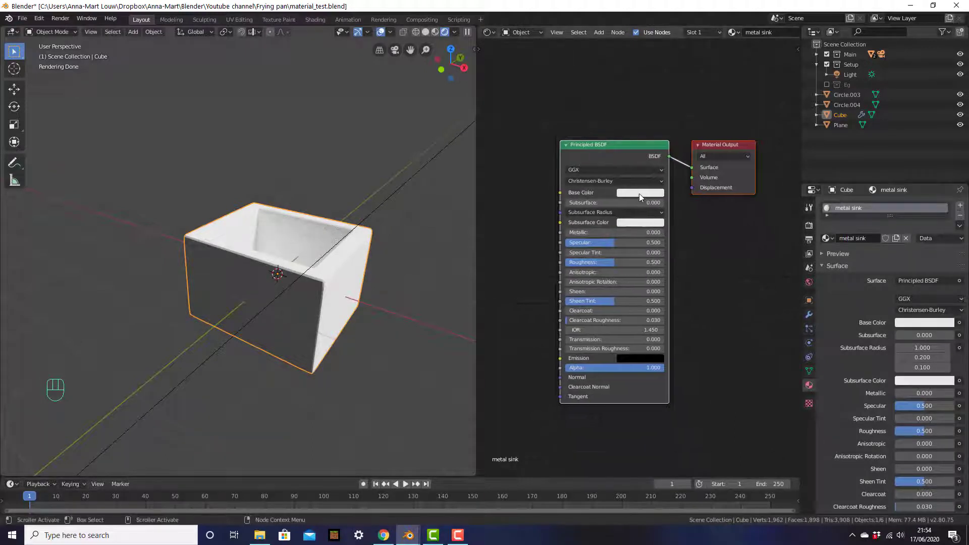
pyautogui.click(640, 193)
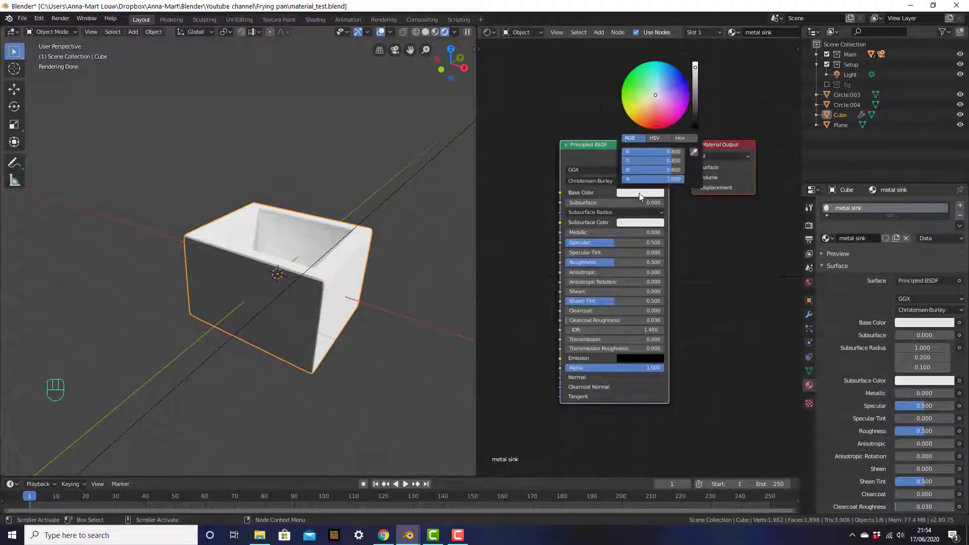
pyautogui.moveTo(695, 68); pyautogui.dragTo(695, 103)
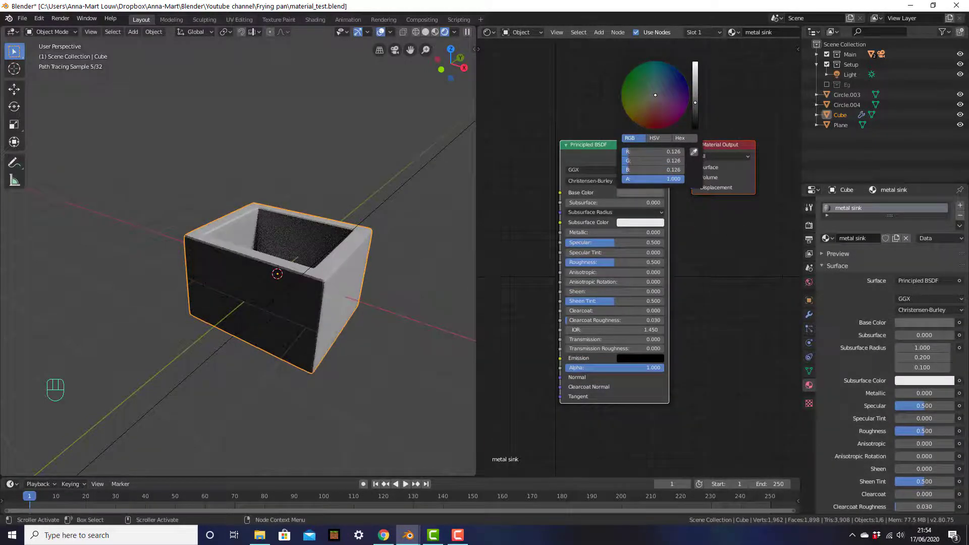
pyautogui.click(575, 236)
pyautogui.moveTo(575, 236); pyautogui.dragTo(665, 233)
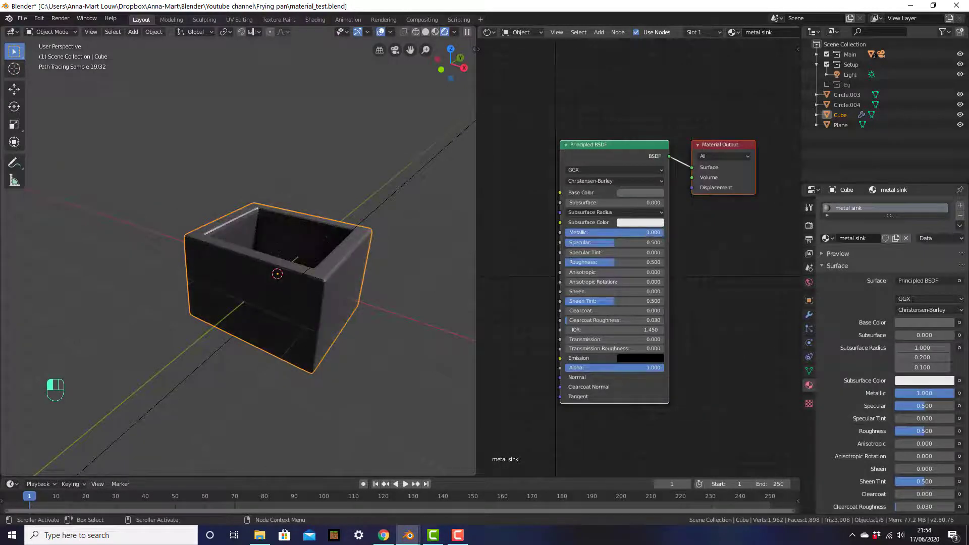
pyautogui.moveTo(626, 259); pyautogui.dragTo(604, 262)
pyautogui.moveTo(385, 294)
pyautogui.mouseDown(button='middle')
pyautogui.moveTo(311, 297)
pyautogui.moveTo(258, 326)
pyautogui.moveTo(220, 296)
pyautogui.moveTo(290, 302)
pyautogui.moveTo(302, 328)
pyautogui.mouseUp(button='middle')
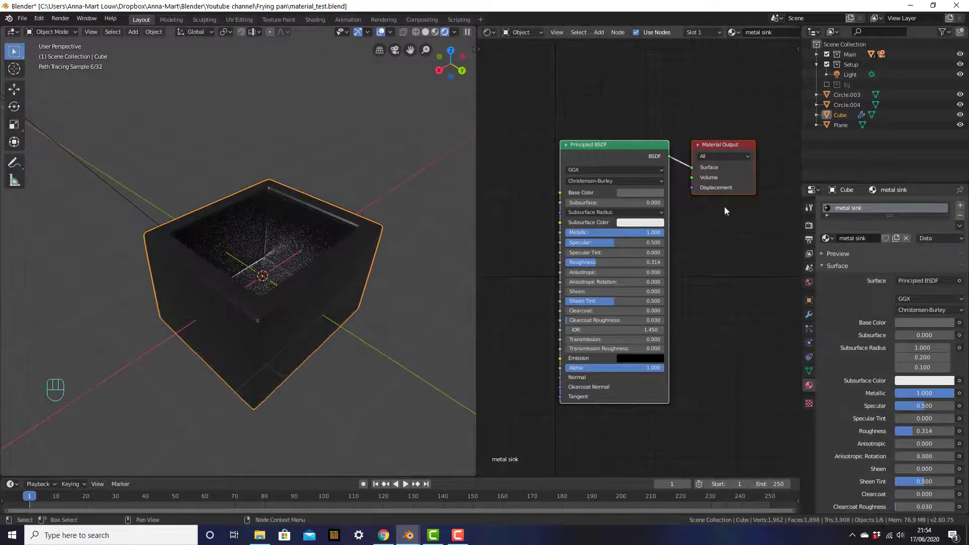
# - Lighten the metal sink material's Base Color to a medium grey
pyautogui.click(656, 192)
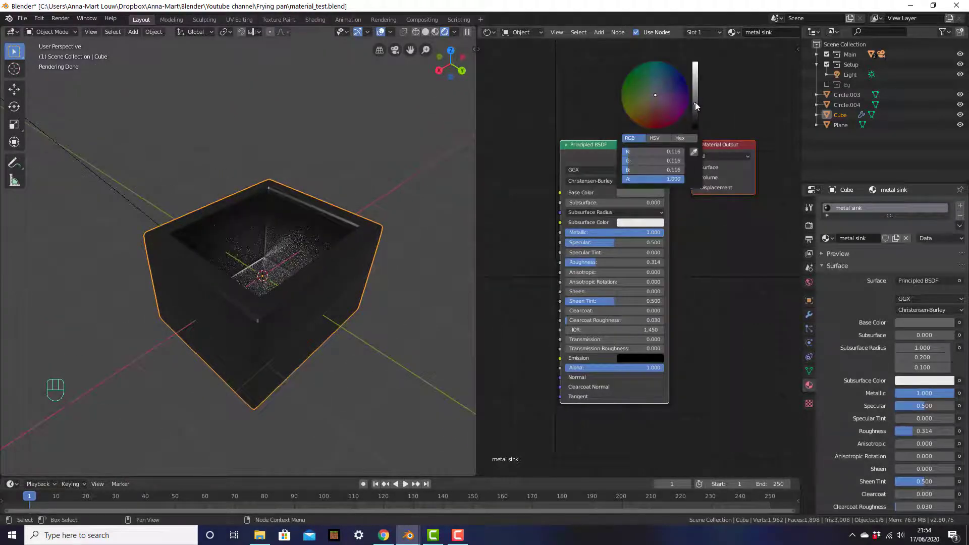
pyautogui.moveTo(695, 105); pyautogui.dragTo(695, 88)
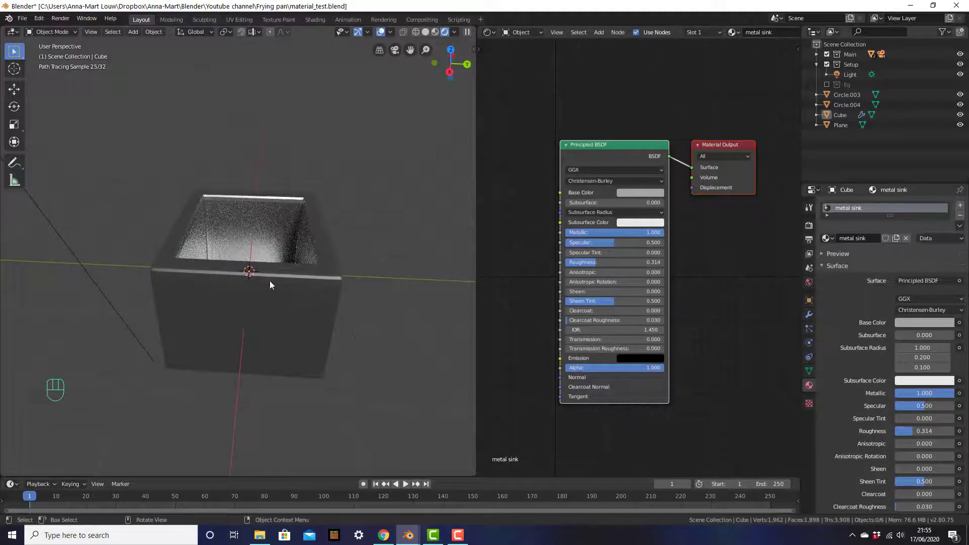
pyautogui.moveTo(343, 247); pyautogui.dragTo(325, 227, button='middle')
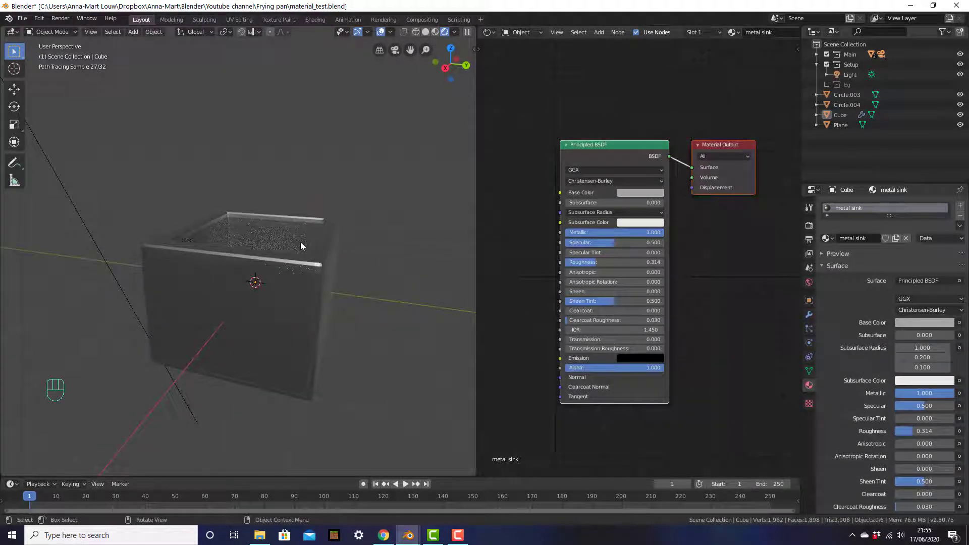
# - Switch the viewport to solid shading and add a cylinder mesh at the sink's center
pyautogui.press('z')
pyautogui.click(352, 228)
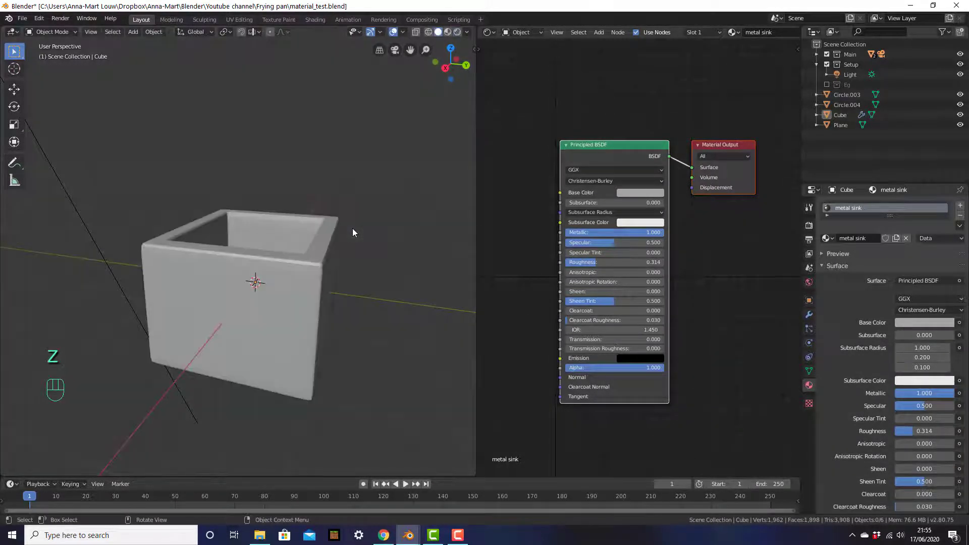
pyautogui.scroll(-4, 353, 228)
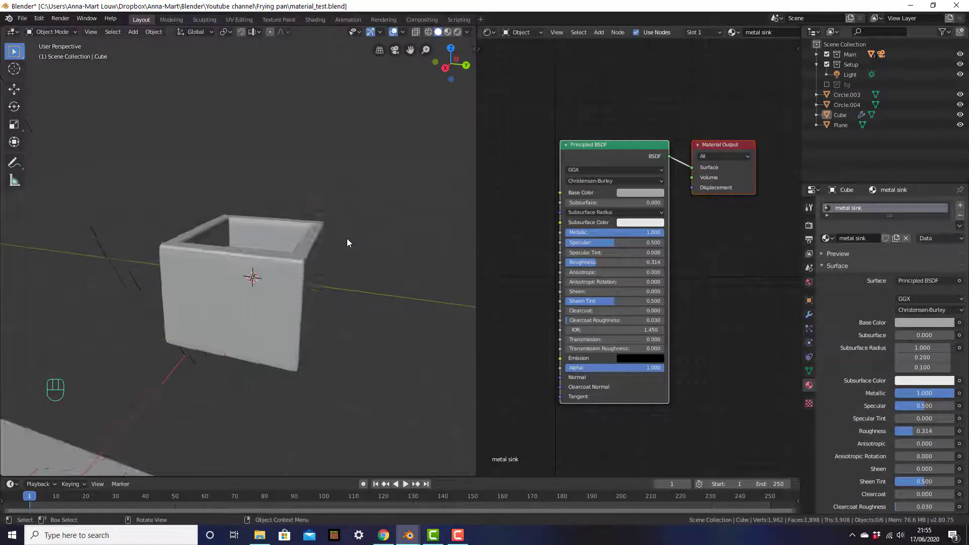
pyautogui.hotkey('shift', 'a')
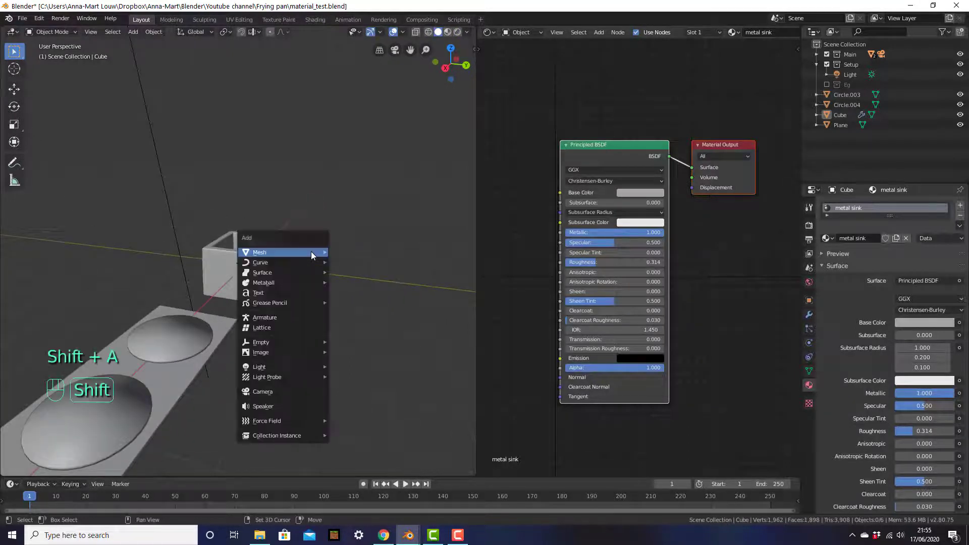
pyautogui.moveTo(315, 253)
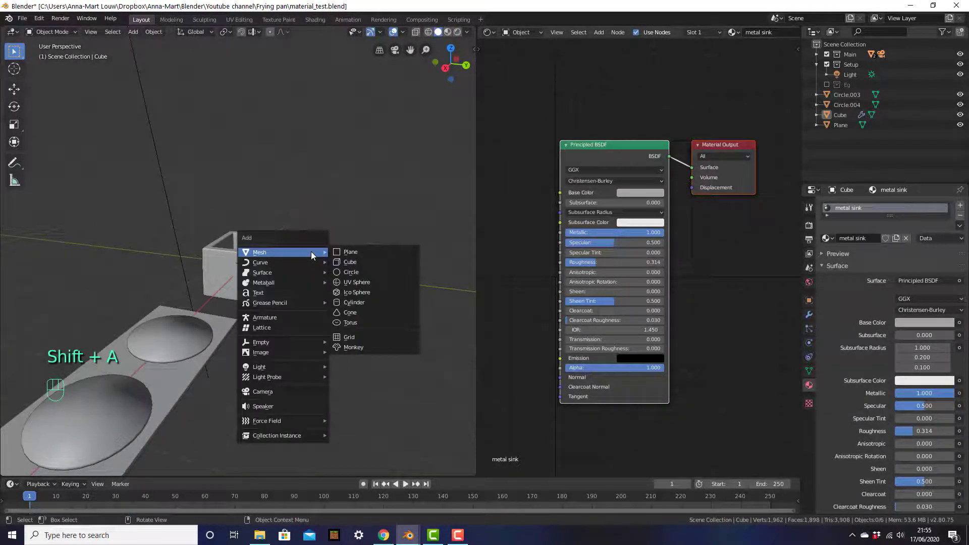
pyautogui.click(389, 302)
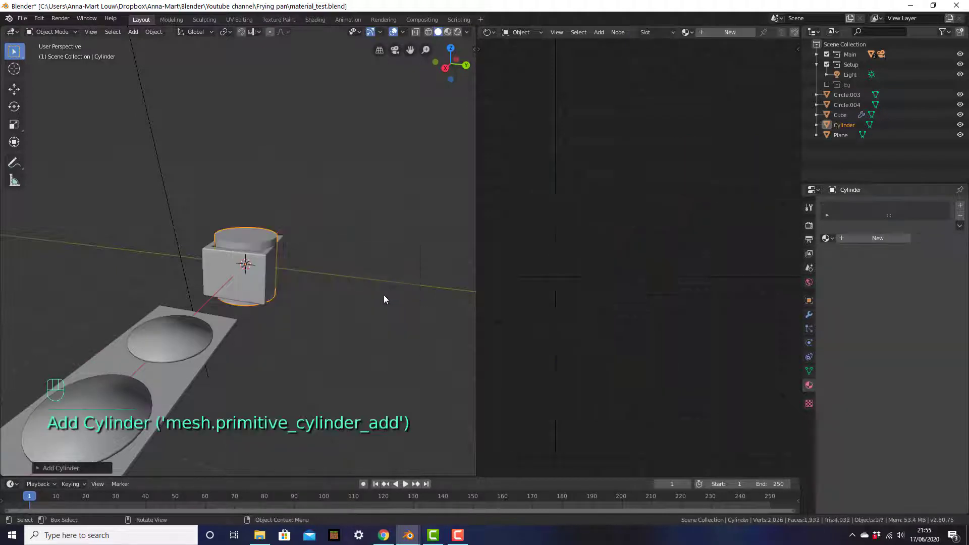
# - Hide the metal sink box so only the new cylinder remains at the sink's center
pyautogui.keyDown('shift'); pyautogui.moveTo(317, 266); pyautogui.dragTo(326, 172, button='middle'); pyautogui.keyUp('shift')
pyautogui.scroll(5, 308, 315)
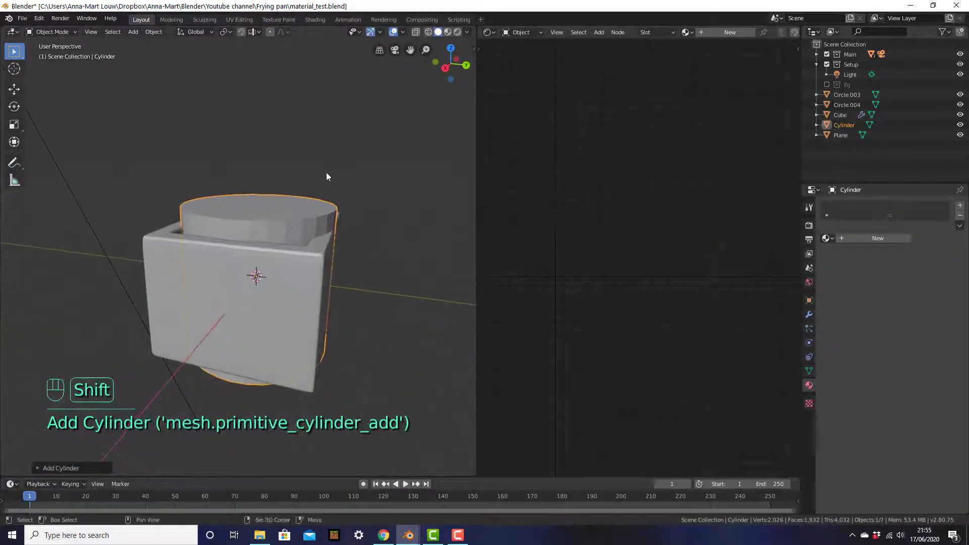
pyautogui.click(319, 234)
pyautogui.click(324, 299)
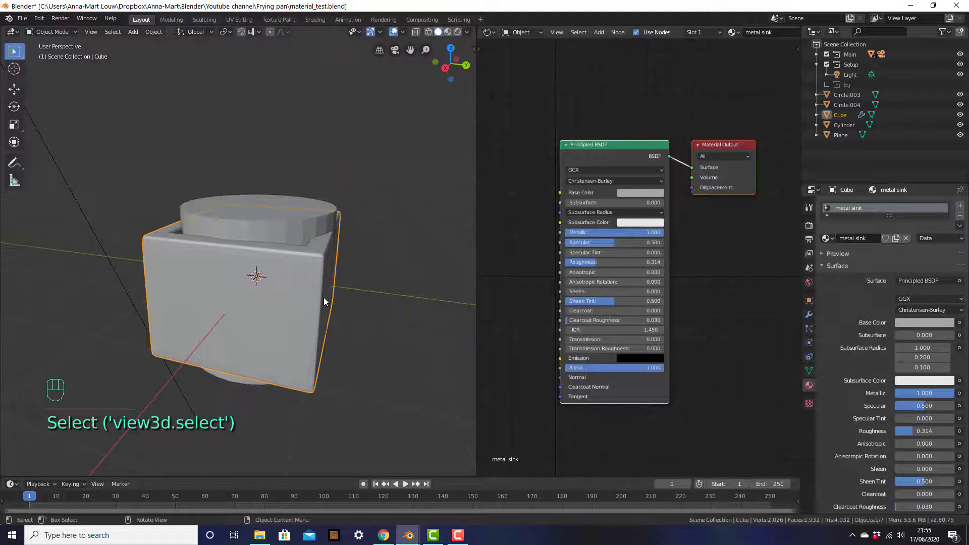
pyautogui.press('h')
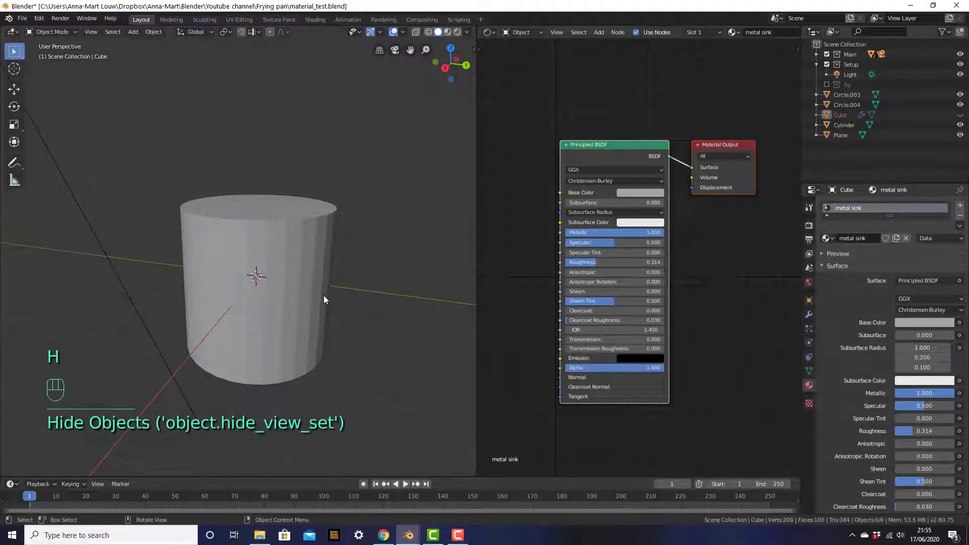
# - Scale the cylinder down in X and Y only, turning it into a slim vertical pipe
pyautogui.click(289, 285)
pyautogui.hotkey('shift', 'z')
pyautogui.hotkey('shift', 'z')
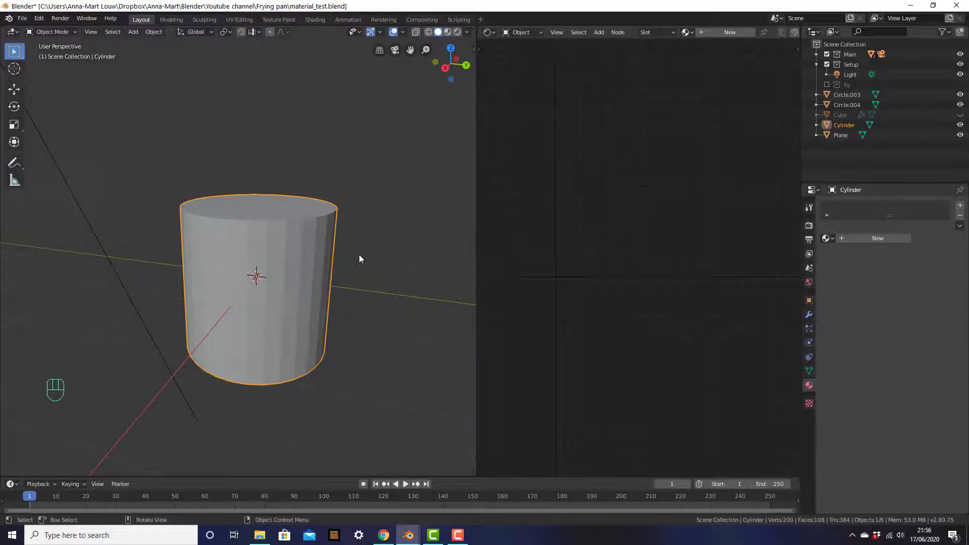
pyautogui.press('s')
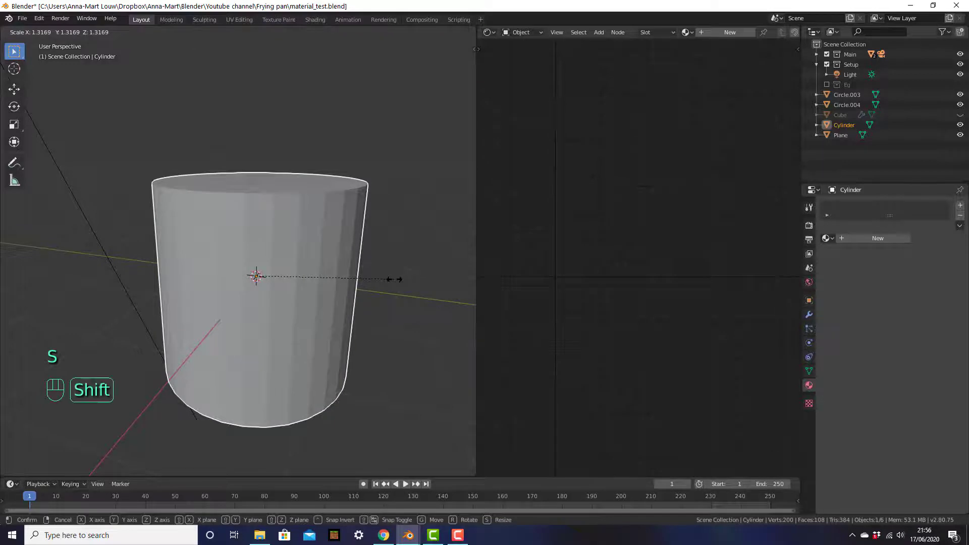
pyautogui.hotkey('shift', 'z')
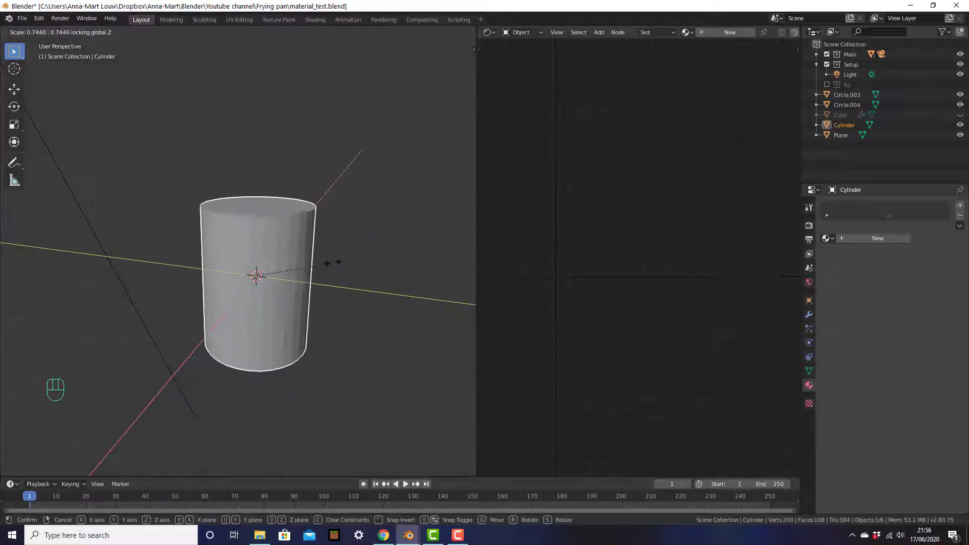
pyautogui.click(275, 265)
pyautogui.moveTo(412, 257); pyautogui.dragTo(372, 249, button='middle')
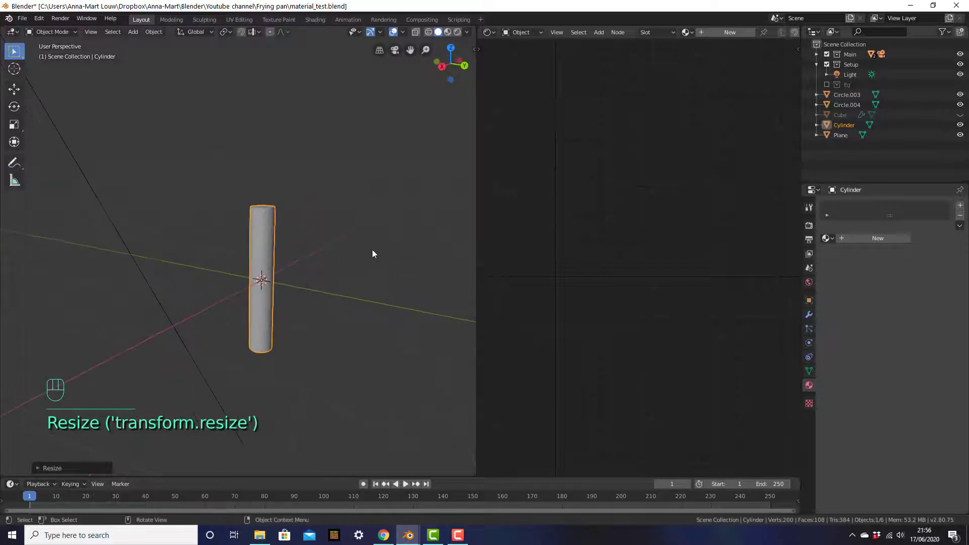
# - In front view, move the pipe up along Z until its base sits at the 3D cursor
pyautogui.press('KP_1')
pyautogui.scroll(3, 262, 236)
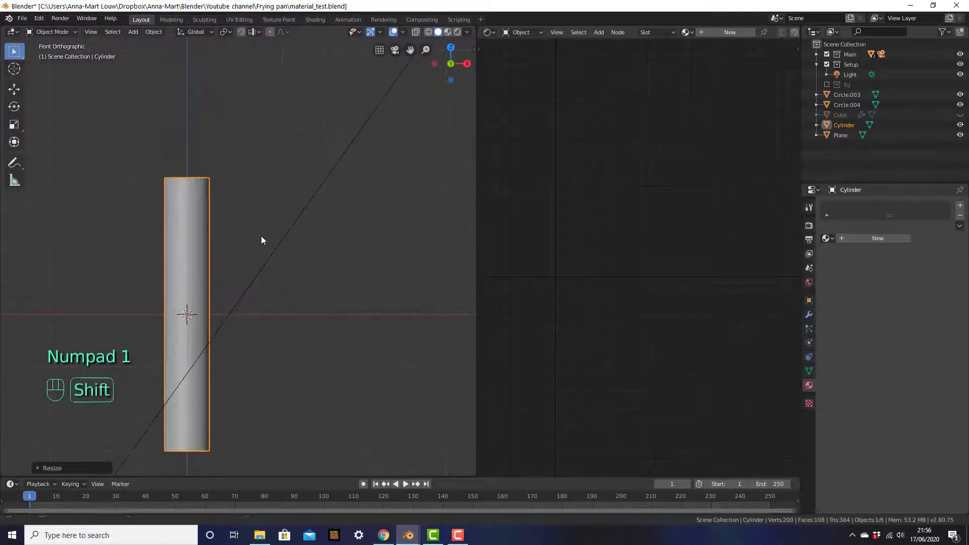
pyautogui.keyDown('shift'); pyautogui.moveTo(261, 236); pyautogui.dragTo(345, 185, button='middle'); pyautogui.keyUp('shift')
pyautogui.scroll(2, 310, 242)
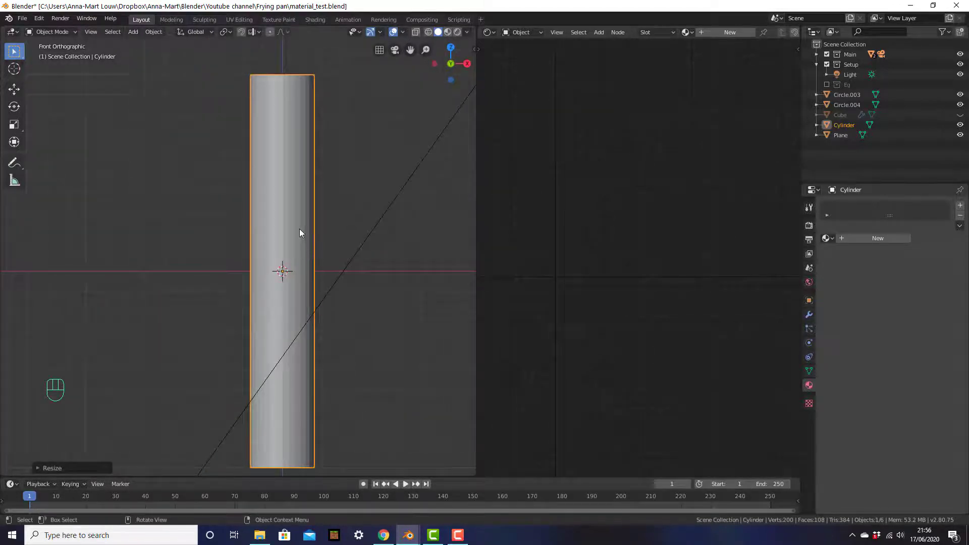
pyautogui.press('g')
pyautogui.press('z')
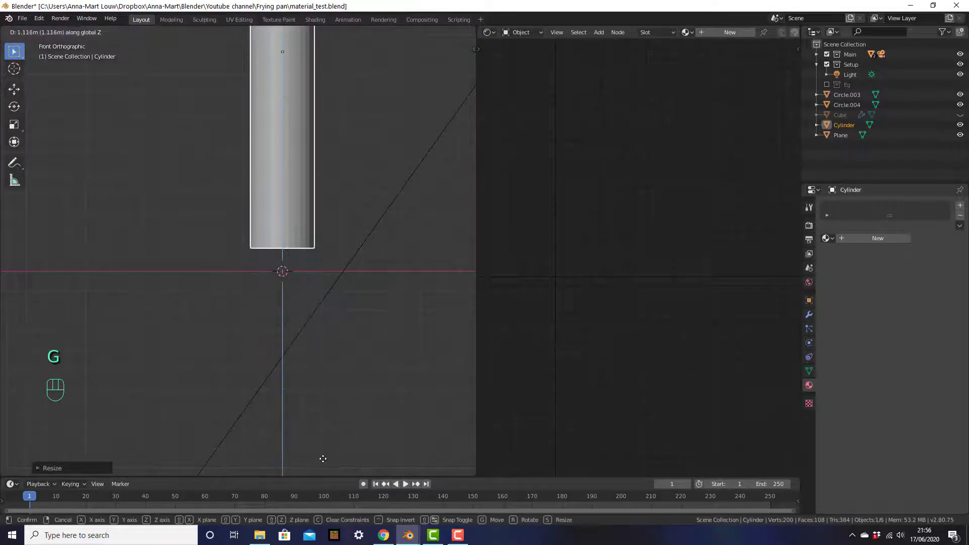
pyautogui.click(320, 30)
pyautogui.scroll(2, 328, 262)
pyautogui.keyDown('shift'); pyautogui.moveTo(328, 262); pyautogui.dragTo(342, 330, button='middle'); pyautogui.keyUp('shift')
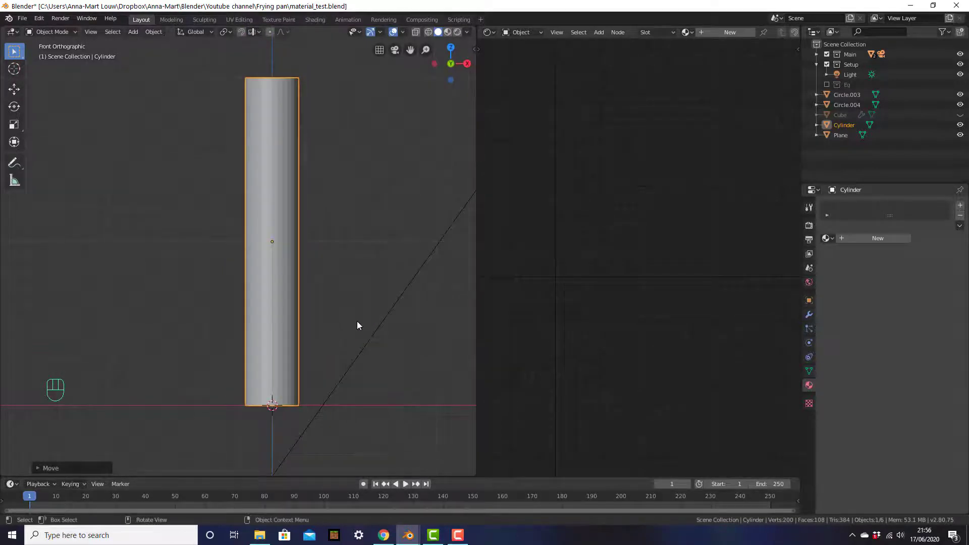
# - Shorten the pipe along Z to about two thirds of its height and lower its base back onto the red X axis line
pyautogui.press('s')
pyautogui.press('z')
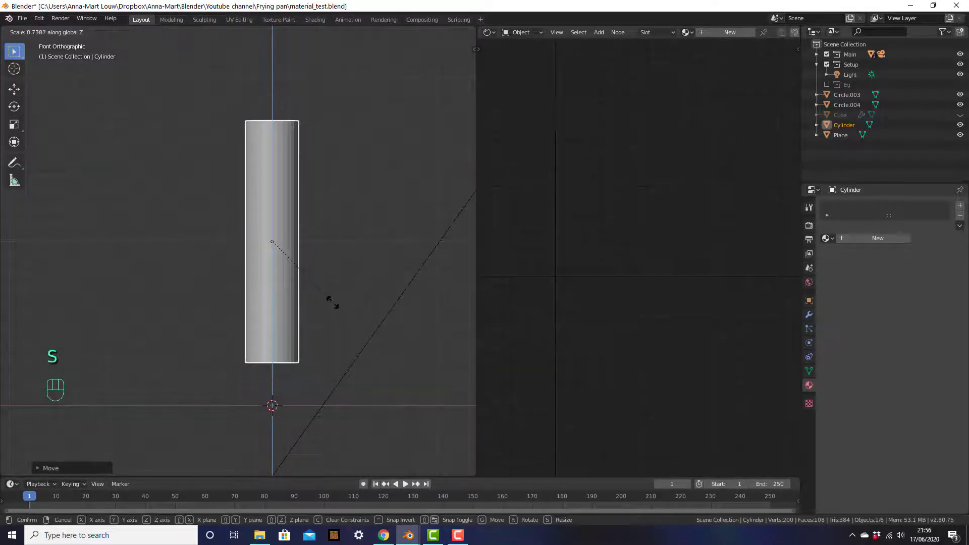
pyautogui.click(328, 298)
pyautogui.press('g')
pyautogui.press('z')
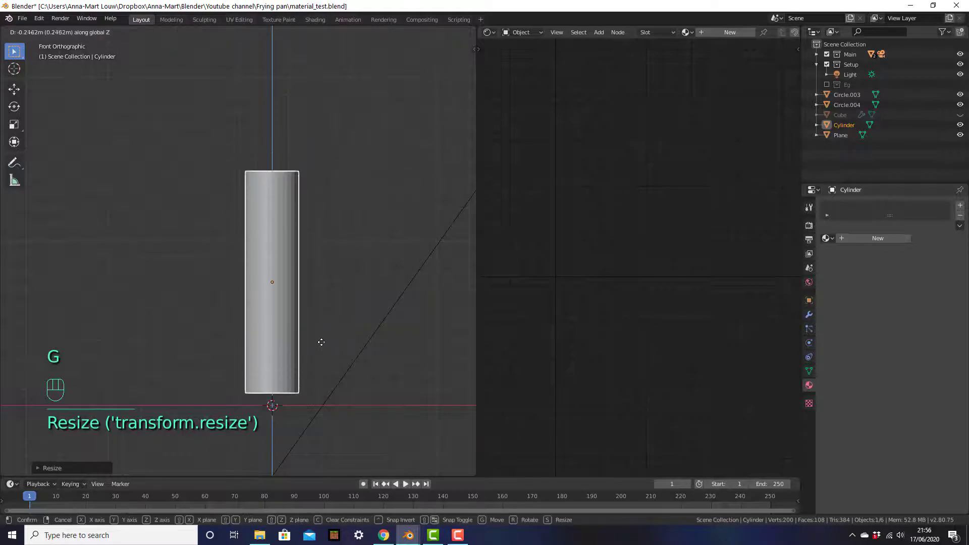
pyautogui.click(324, 351)
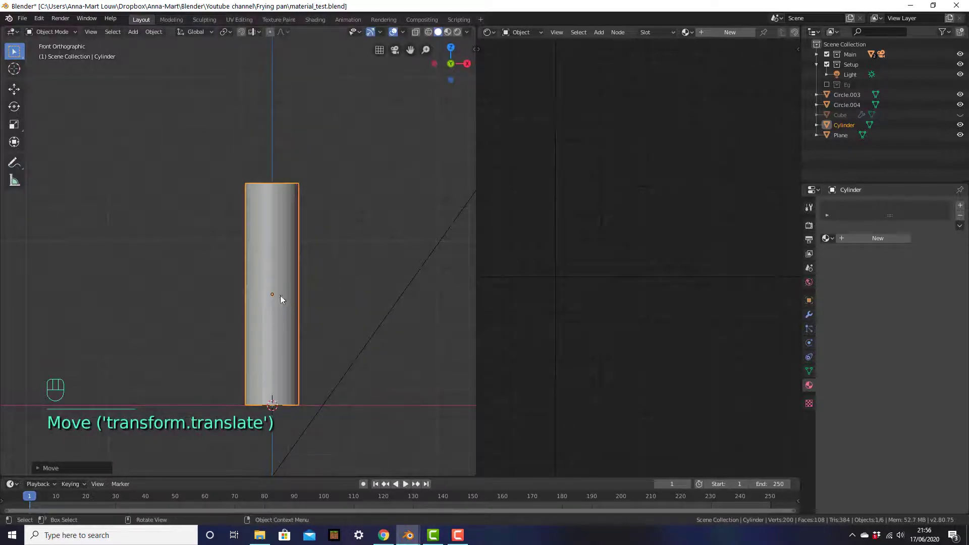
pyautogui.keyDown('shift'); pyautogui.moveTo(280, 295); pyautogui.dragTo(363, 295, button='middle'); pyautogui.keyUp('shift')
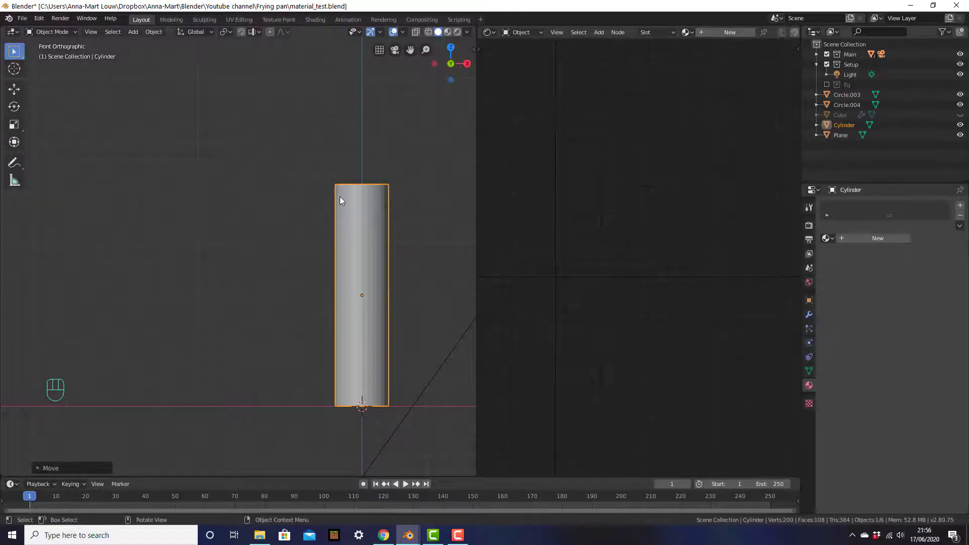
# - Select the pipe's top face in Edit Mode and extrude it straight up by a short segment
pyautogui.press('Tab')
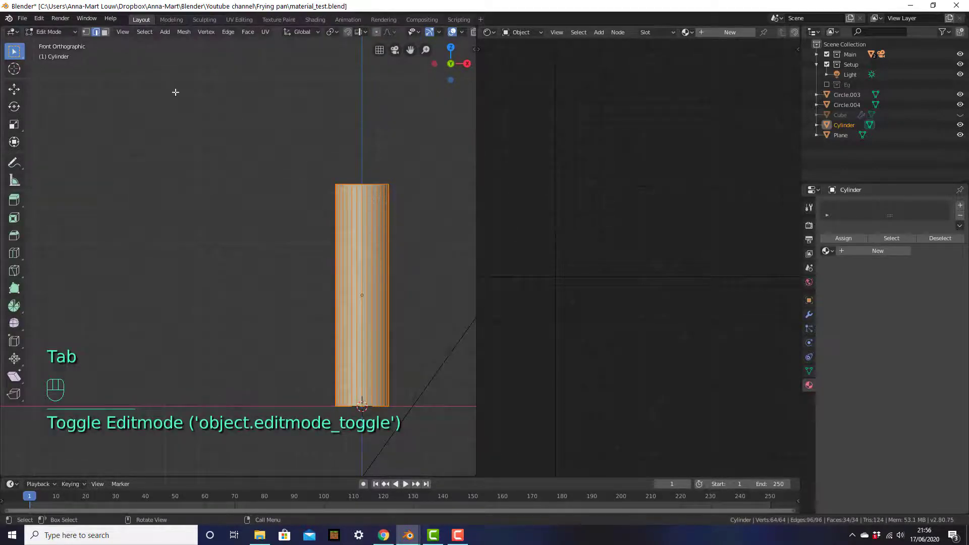
pyautogui.click(105, 32)
pyautogui.moveTo(237, 121)
pyautogui.mouseDown(button='middle')
pyautogui.moveTo(268, 145)
pyautogui.moveTo(253, 182)
pyautogui.mouseUp(button='middle')
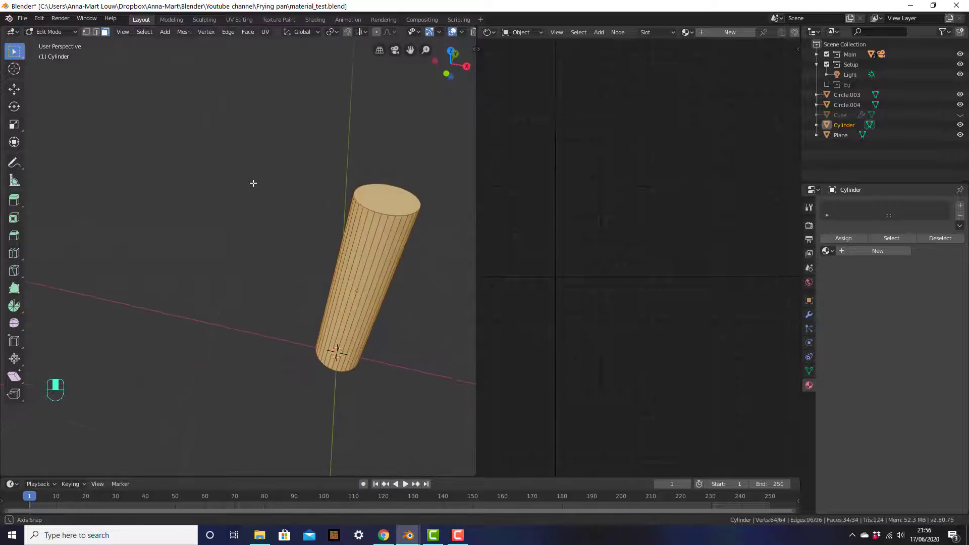
pyautogui.click(385, 194)
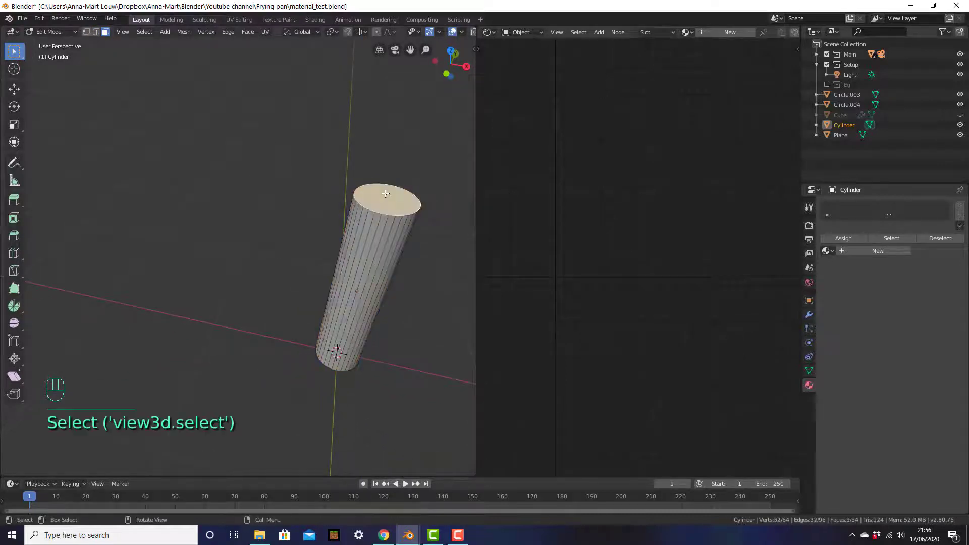
pyautogui.press('KP_1')
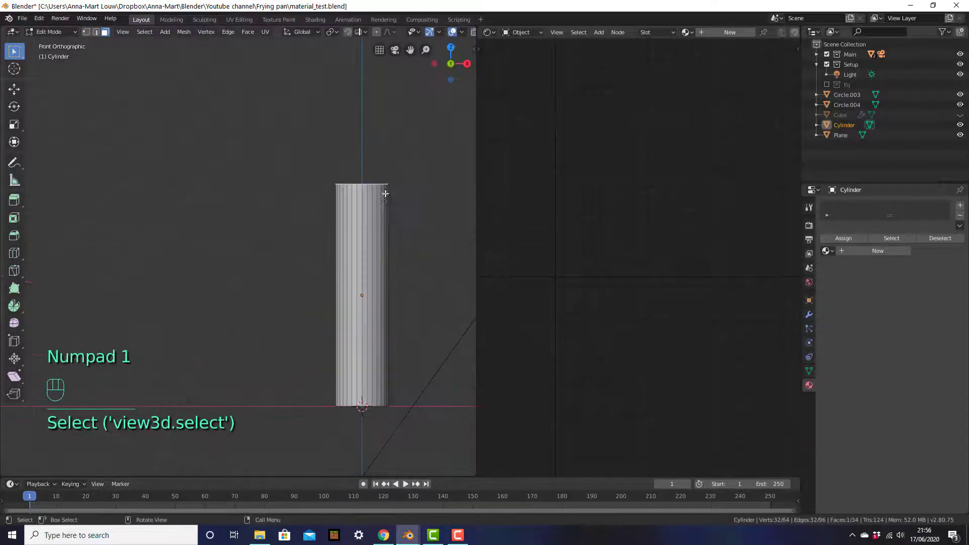
pyautogui.moveTo(408, 214)
pyautogui.keyDown('shift'); pyautogui.mouseDown(button='middle')
pyautogui.moveTo(363, 212)
pyautogui.moveTo(398, 210)
pyautogui.mouseUp(button='middle'); pyautogui.keyUp('shift')
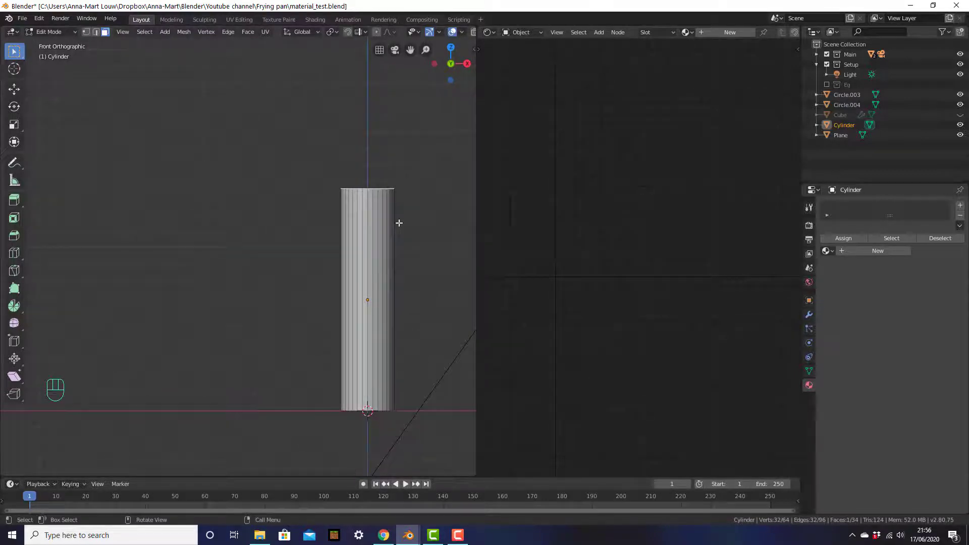
pyautogui.press('e')
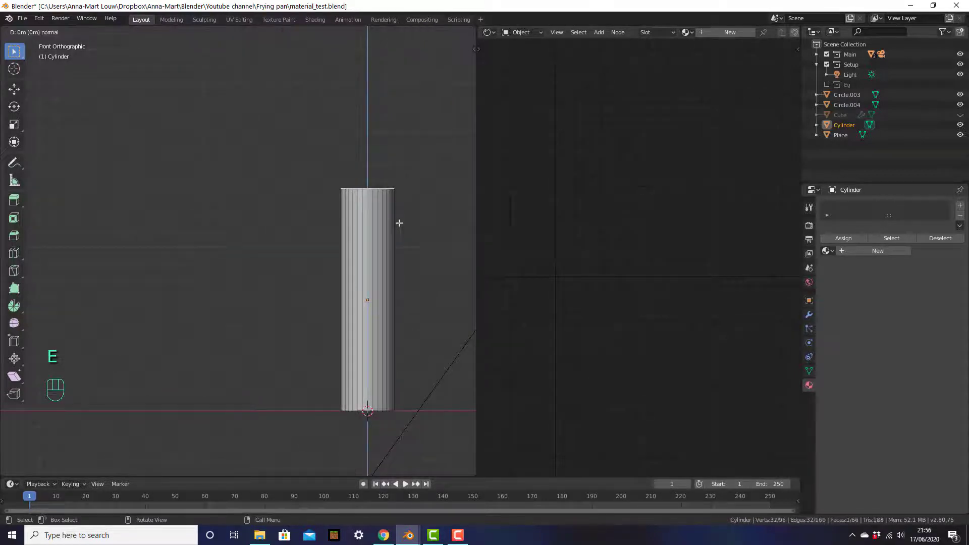
pyautogui.click(405, 173)
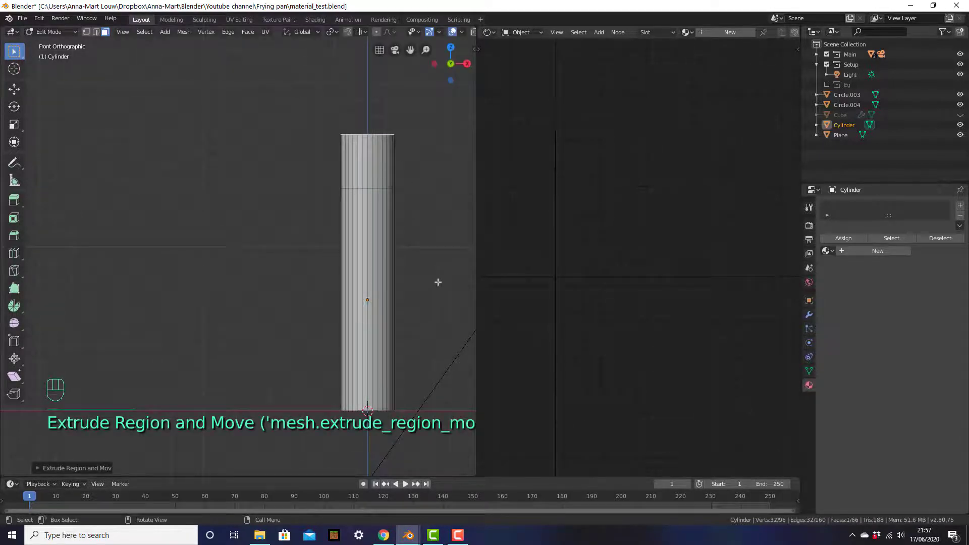
# - Tilt the extruded top face toward negative X and shift it sideways and slightly down to start the faucet's bend
pyautogui.press('r')
pyautogui.click(445, 174)
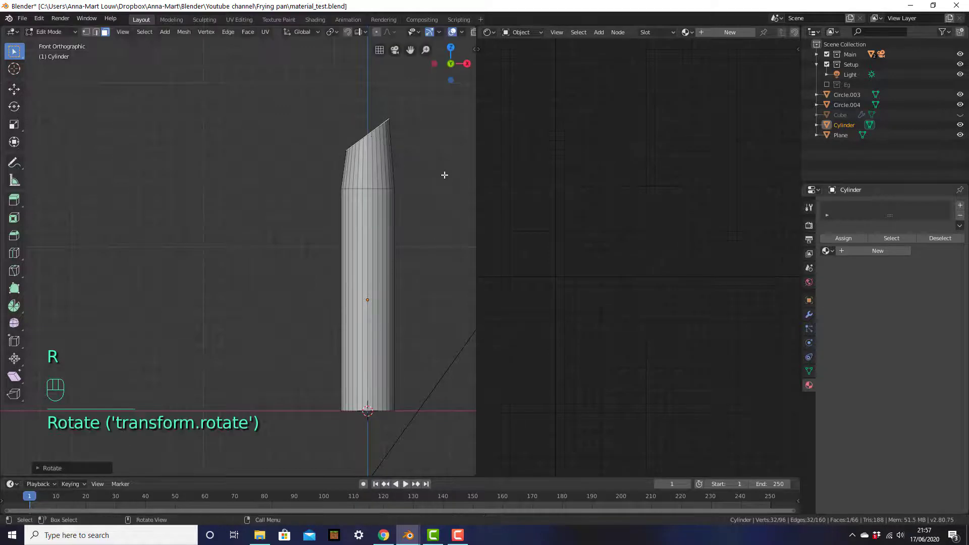
pyautogui.press('g')
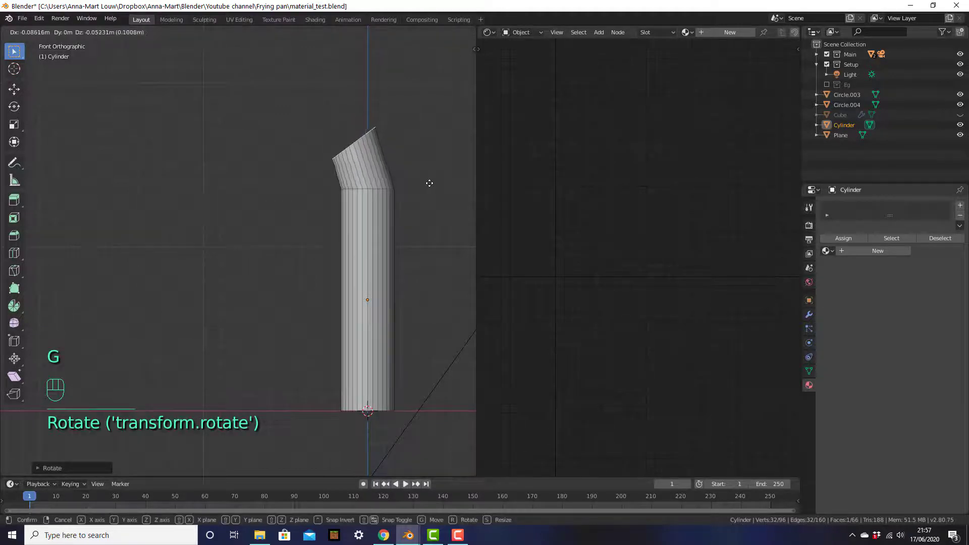
pyautogui.click(430, 183)
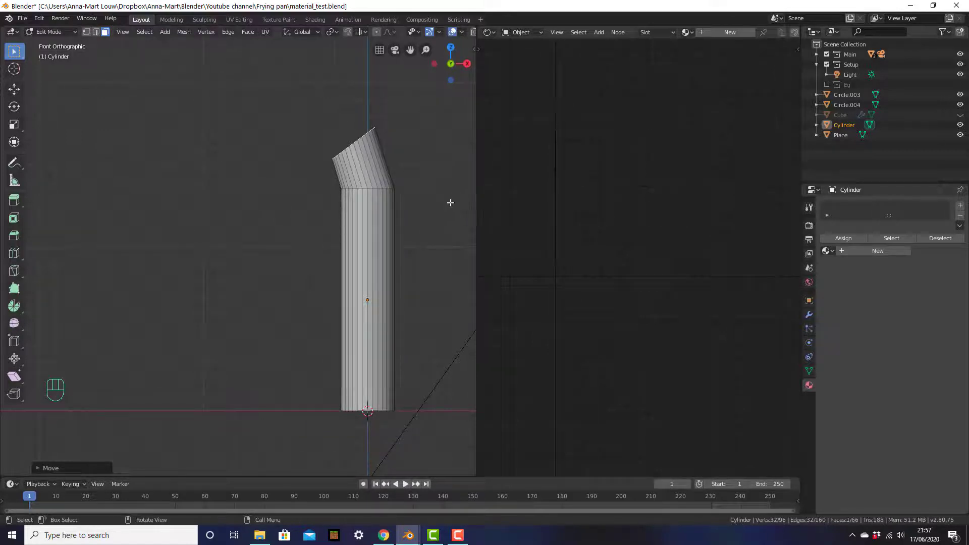
# - Extrude a second bend segment from the tilted face, rotate its end further toward negative X and reposition it
pyautogui.press('e')
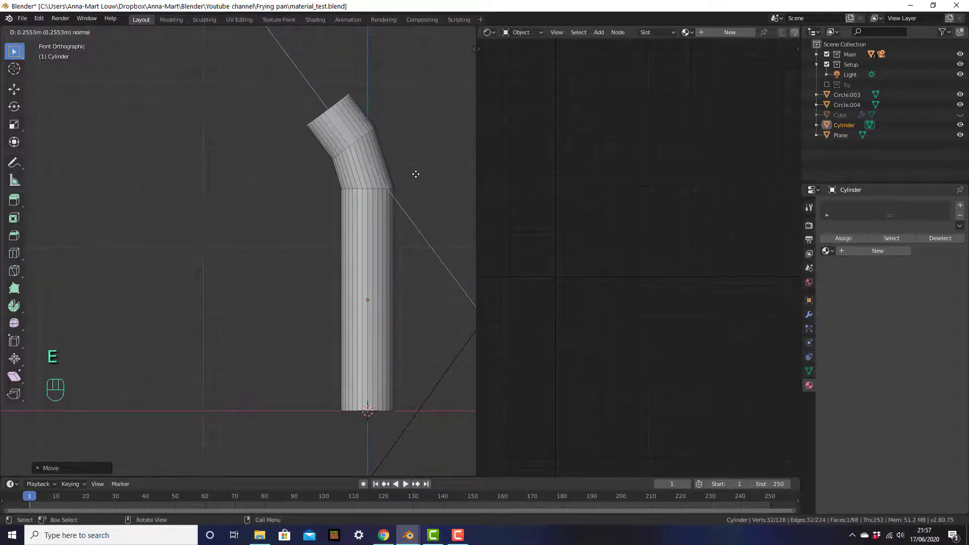
pyautogui.click(431, 190)
pyautogui.press('r')
pyautogui.click(445, 136)
pyautogui.press('g')
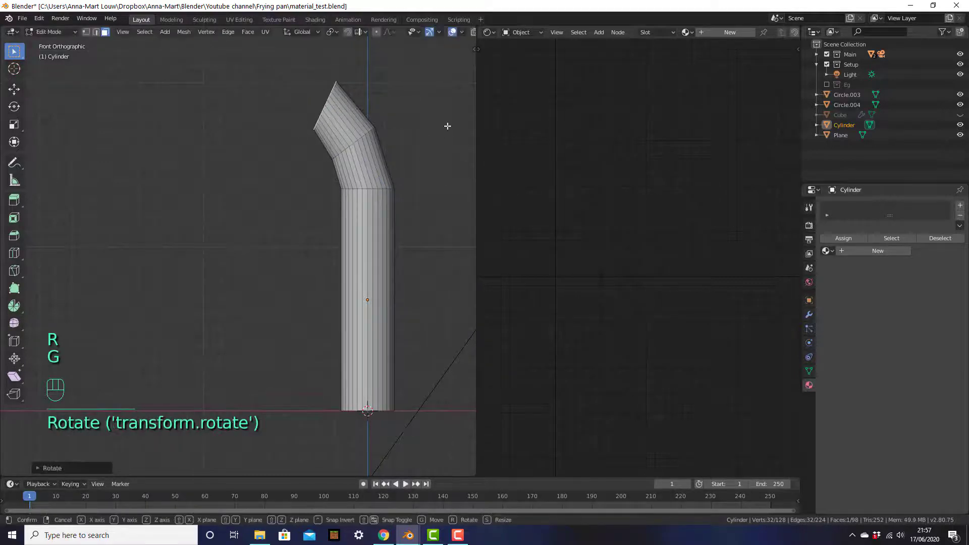
pyautogui.click(444, 139)
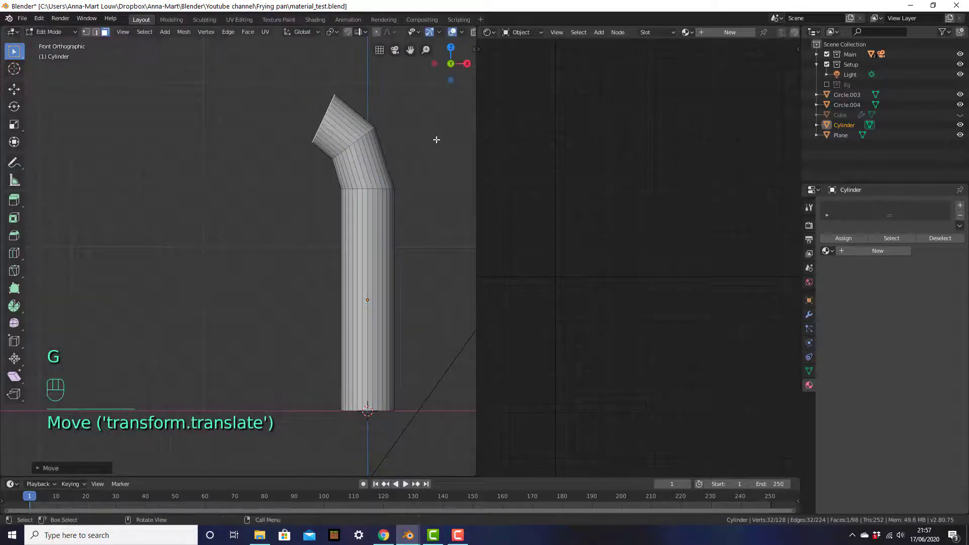
pyautogui.keyDown('shift'); pyautogui.moveTo(424, 159); pyautogui.dragTo(419, 189, button='middle'); pyautogui.keyUp('shift')
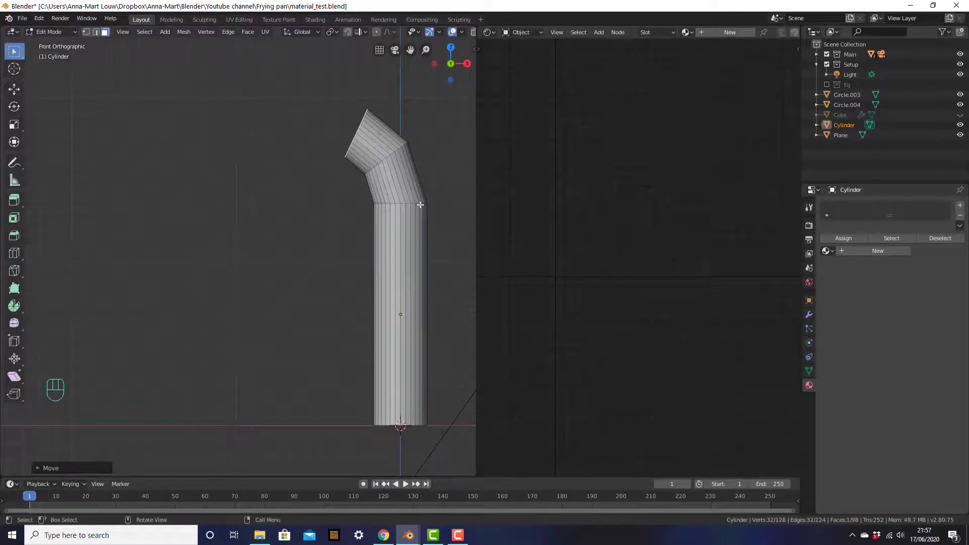
# - Keep extruding, rotating and moving the end face until the pipe arches over and its open end points straight down
pyautogui.press('e')
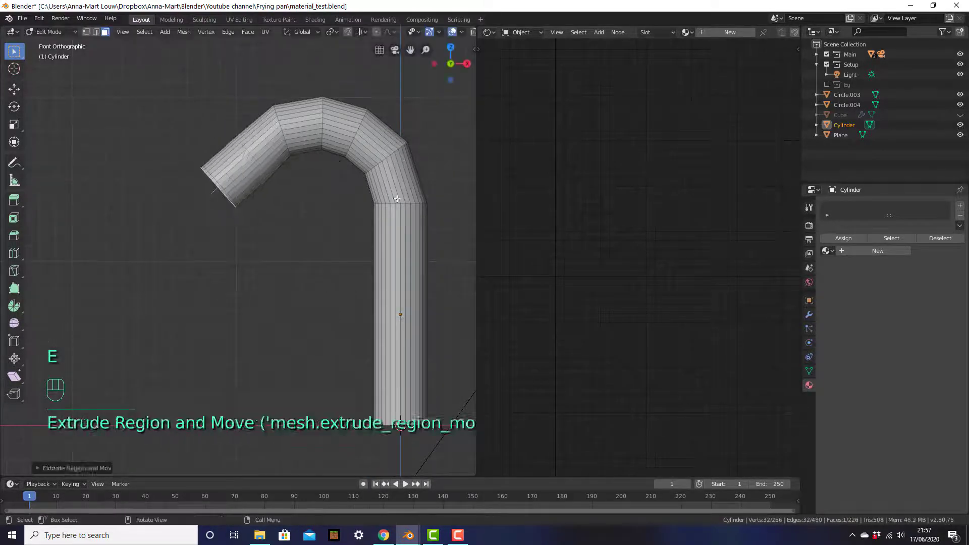
pyautogui.press('r')
pyautogui.rightClick(399, 172)
pyautogui.press('g')
pyautogui.click(256, 205)
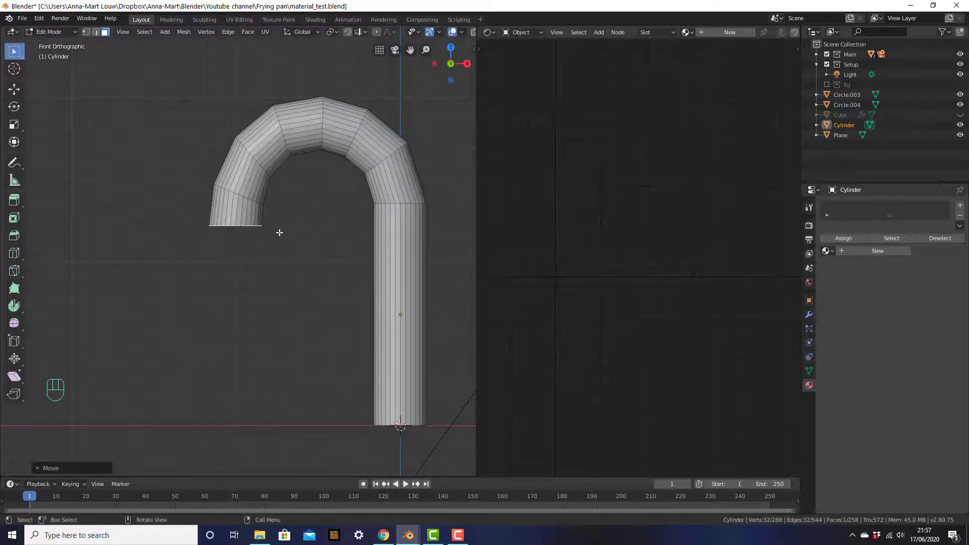
# - Scale the spout's end face level and return the finished faucet pipe to Object Mode
pyautogui.press('s')
pyautogui.click(279, 232)
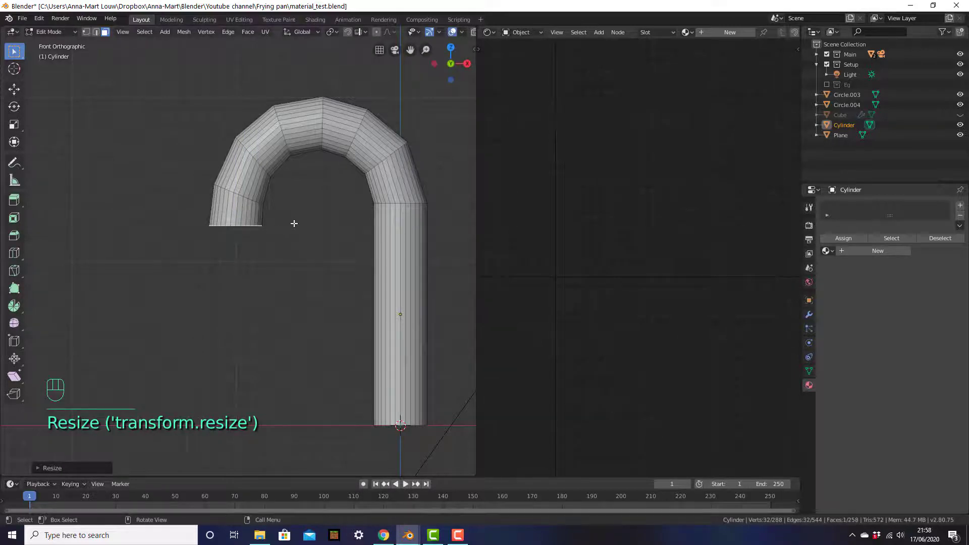
pyautogui.keyDown('shift'); pyautogui.moveTo(293, 230); pyautogui.dragTo(293, 235, button='middle'); pyautogui.keyUp('shift')
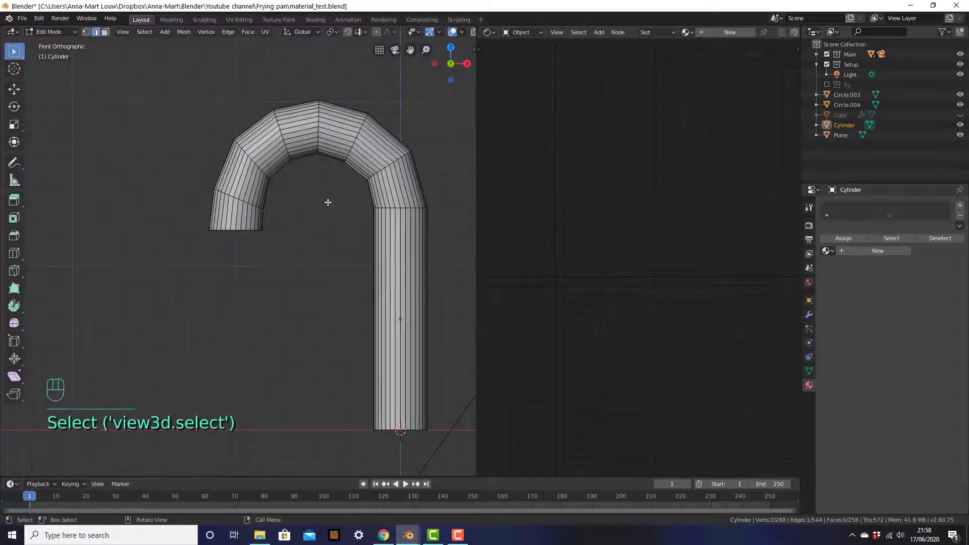
pyautogui.press('Tab')
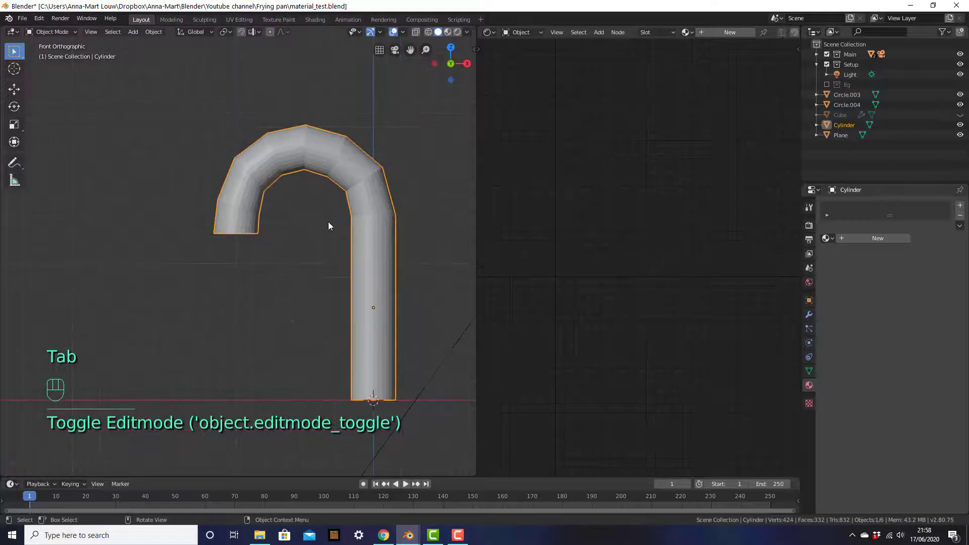
pyautogui.moveTo(332, 222); pyautogui.dragTo(290, 226, button='middle')
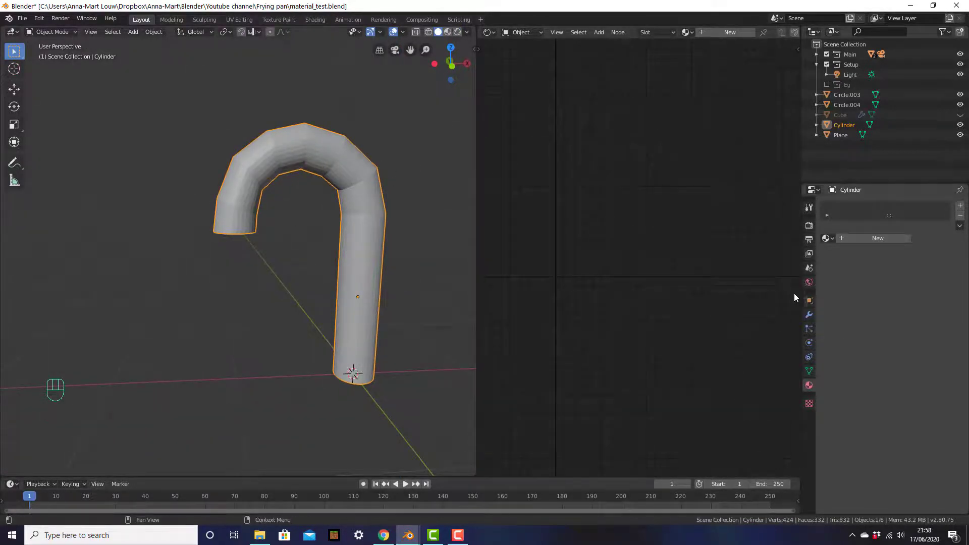
# - Add a Subdivision Surface modifier to the faucet pipe and set its viewport subdivisions to 2
pyautogui.click(809, 314)
pyautogui.click(861, 206)
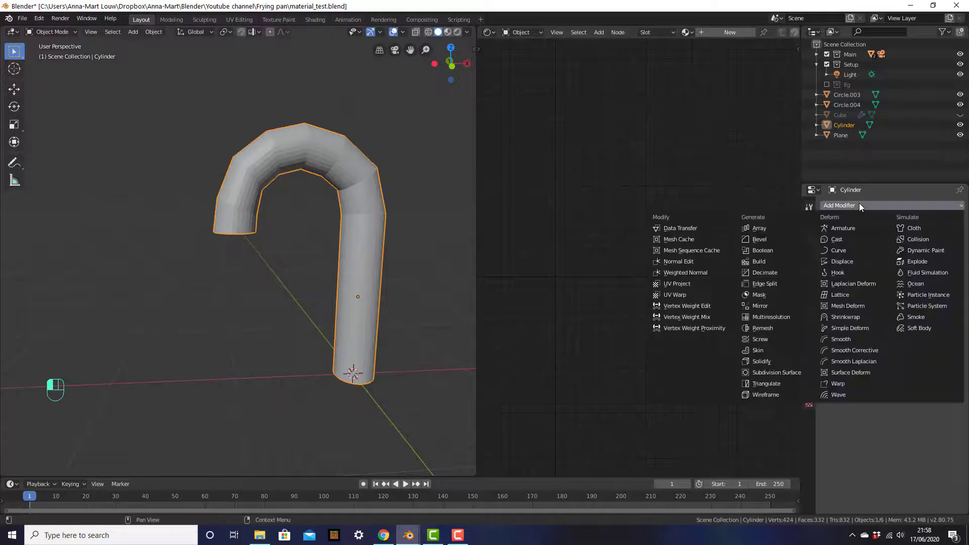
pyautogui.click(796, 372)
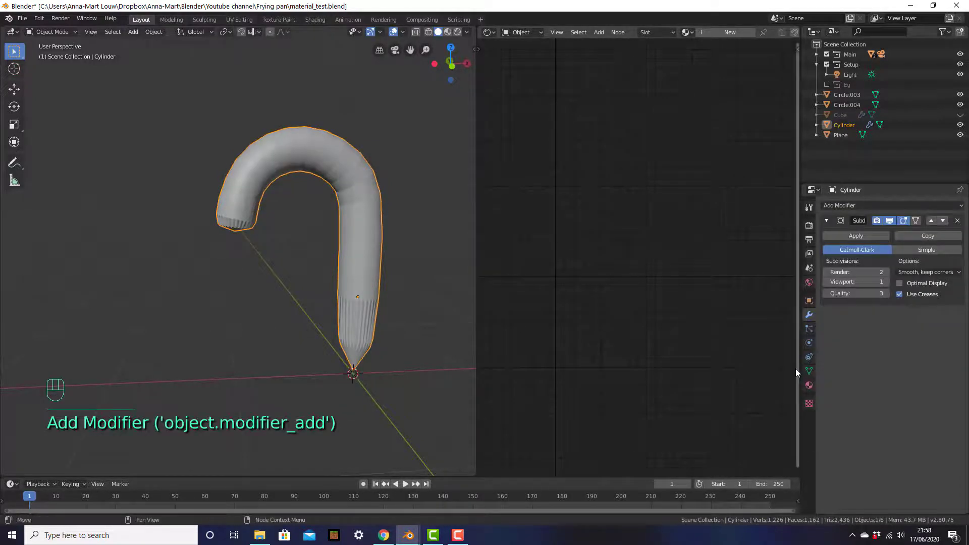
pyautogui.click(886, 283)
pyautogui.moveTo(380, 292); pyautogui.dragTo(271, 230, button='middle')
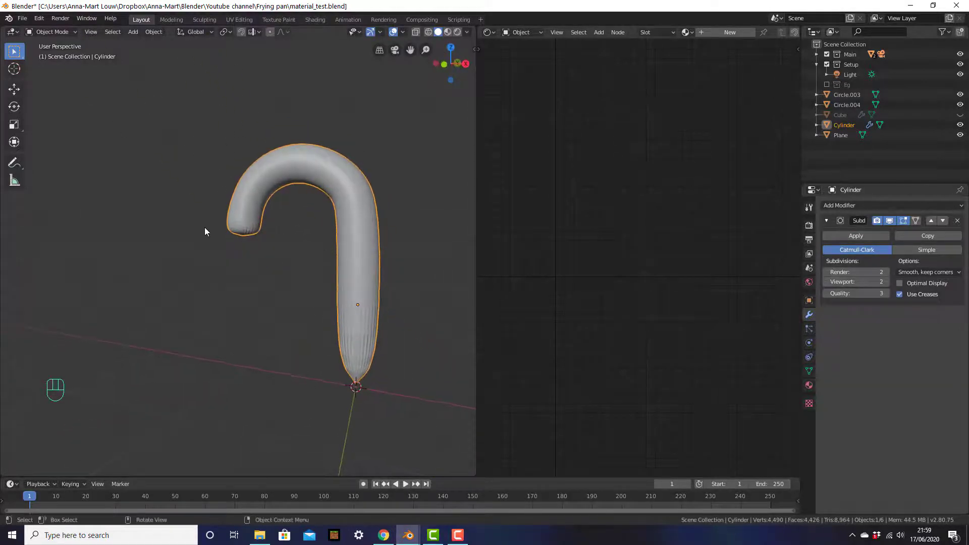
pyautogui.moveTo(294, 347); pyautogui.dragTo(394, 326, button='middle')
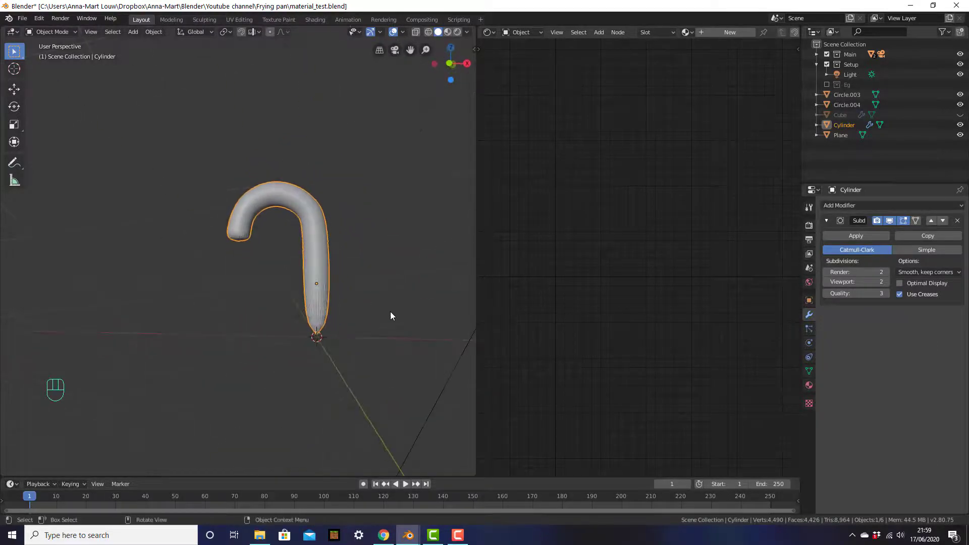
# - Crease the edge loop around the faucet's base to 1.000 so the bottom end stays sharp
pyautogui.press('KP_1')
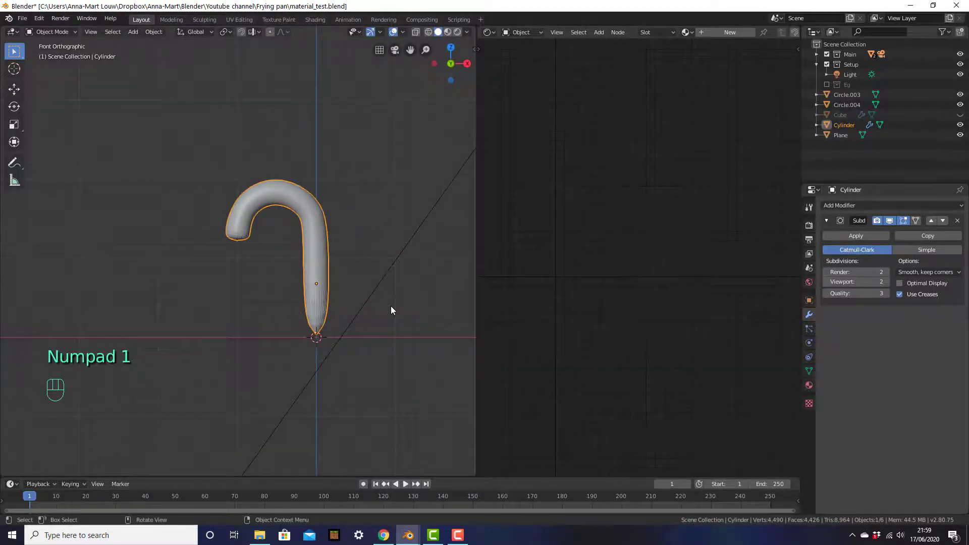
pyautogui.press('Tab')
pyautogui.scroll(4, 365, 273)
pyautogui.keyDown('shift'); pyautogui.moveTo(363, 288); pyautogui.dragTo(250, 149, button='middle'); pyautogui.keyUp('shift')
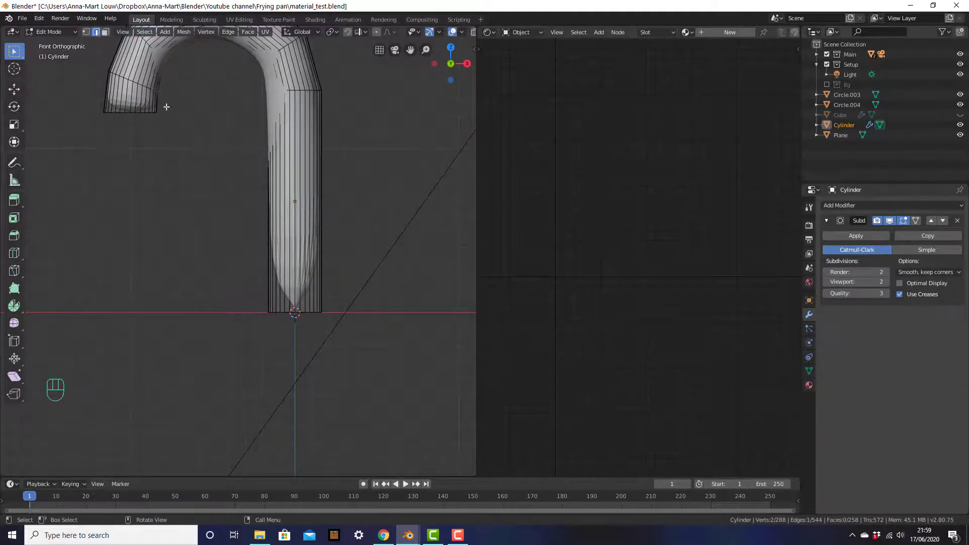
pyautogui.keyDown('alt'); pyautogui.click(286, 312); pyautogui.keyUp('alt')
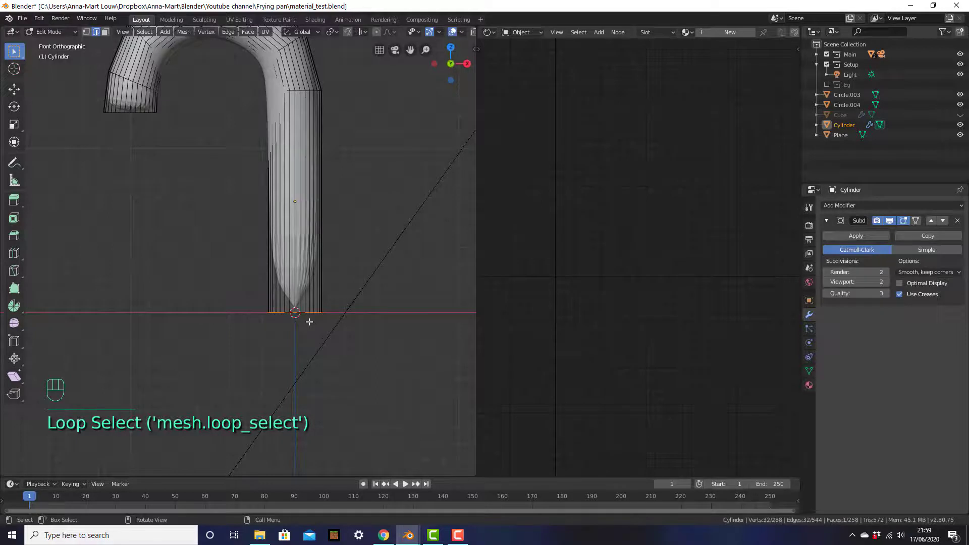
pyautogui.rightClick(309, 323)
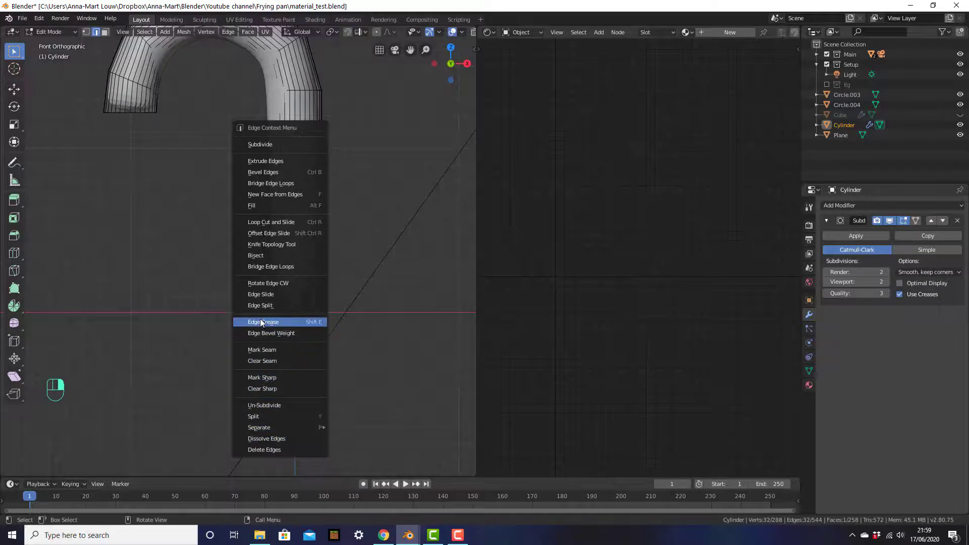
pyautogui.click(290, 323)
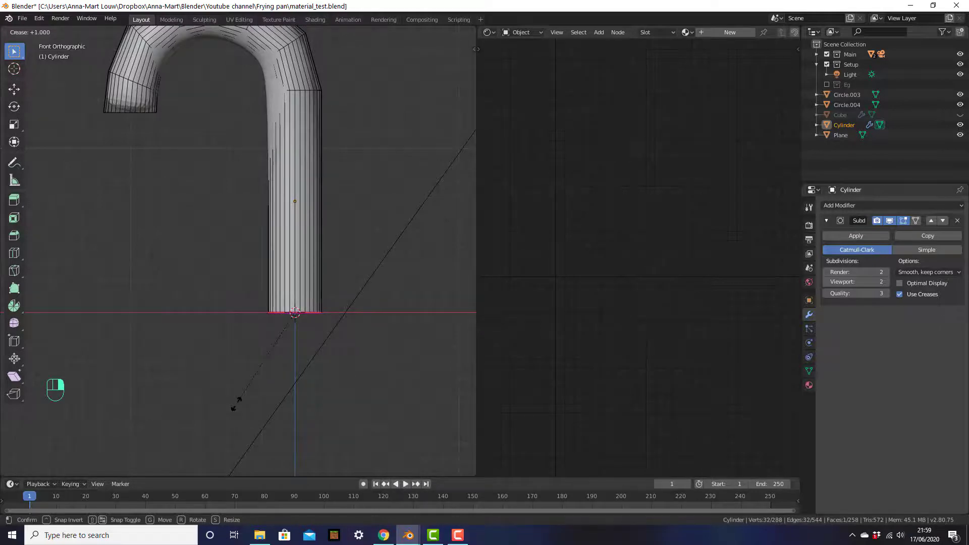
pyautogui.click(236, 404)
# - Crease the edge loop around the spout's open end and return the faucet to Object Mode
pyautogui.keyDown('shift'); pyautogui.moveTo(162, 208); pyautogui.dragTo(281, 320, button='middle'); pyautogui.keyUp('shift')
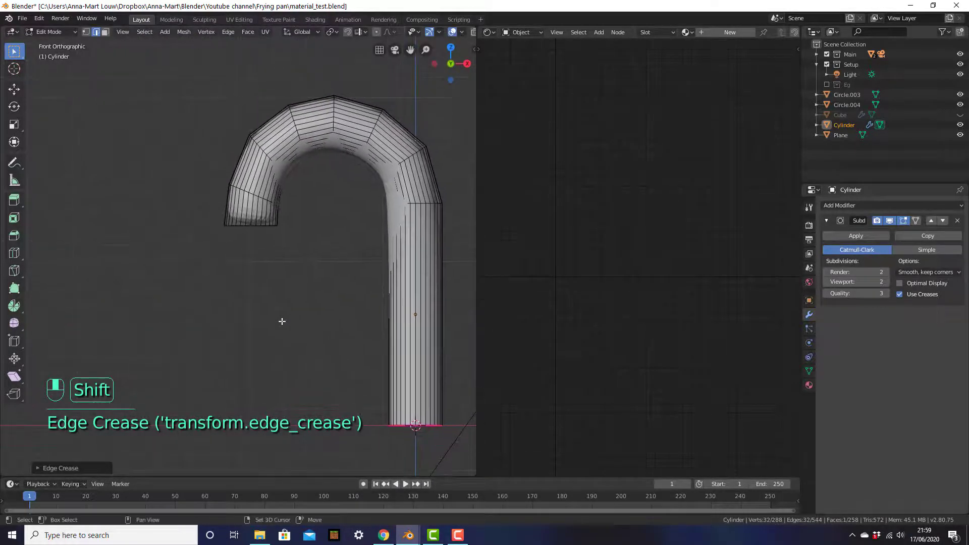
pyautogui.keyDown('alt'); pyautogui.click(262, 226); pyautogui.keyUp('alt')
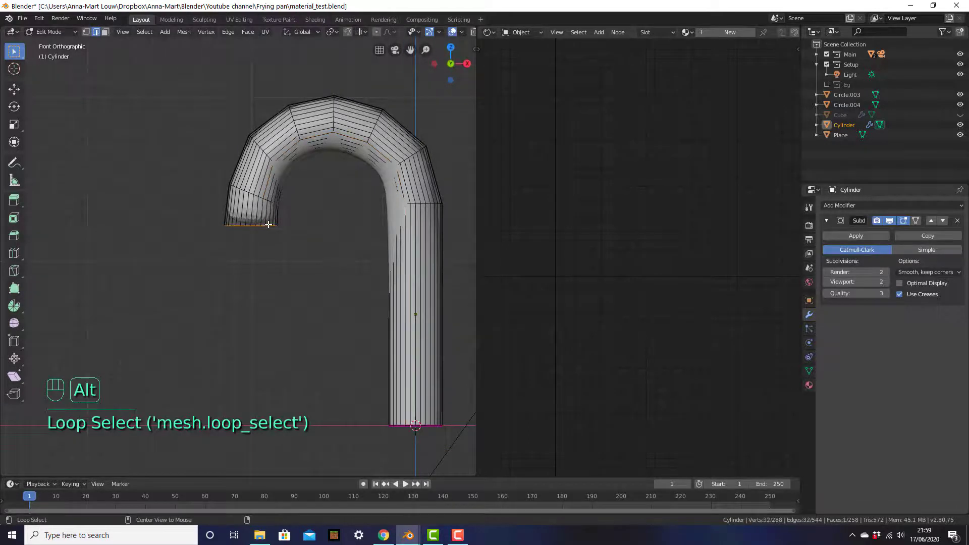
pyautogui.rightClick(268, 224)
pyautogui.click(268, 224)
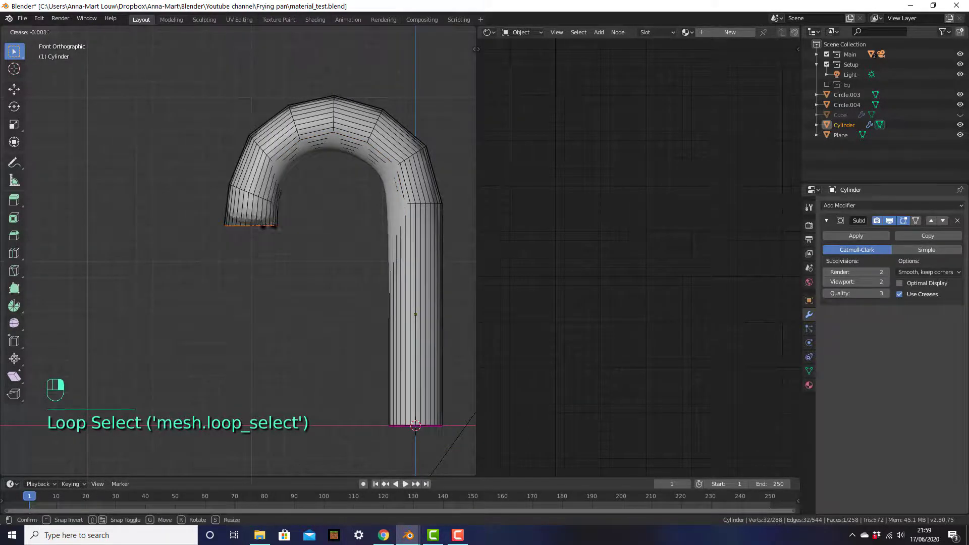
pyautogui.click(277, 270)
pyautogui.scroll(-2, 302, 294)
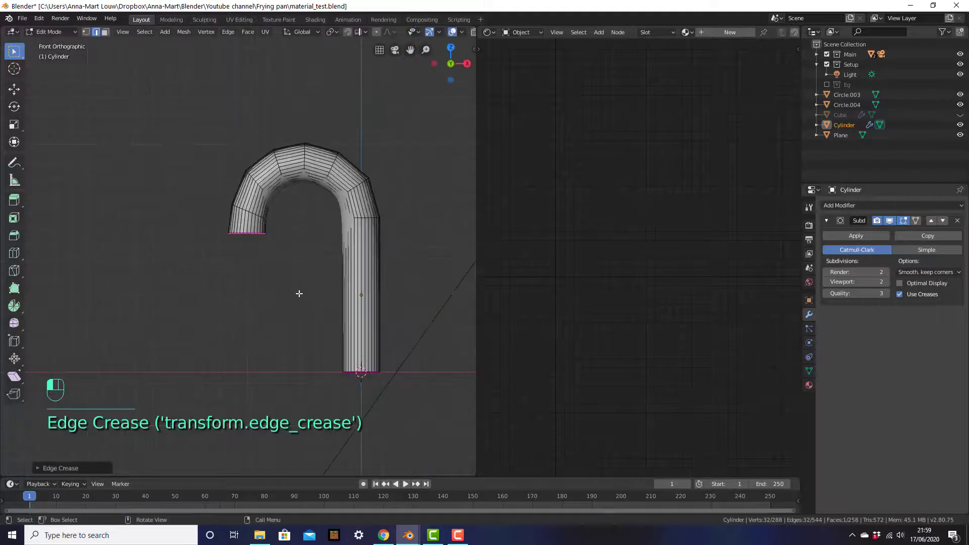
pyautogui.keyDown('shift'); pyautogui.click(356, 297); pyautogui.keyUp('shift')
pyautogui.keyDown('shift'); pyautogui.moveTo(357, 297); pyautogui.dragTo(318, 296, button='middle'); pyautogui.keyUp('shift')
pyautogui.press('Tab')
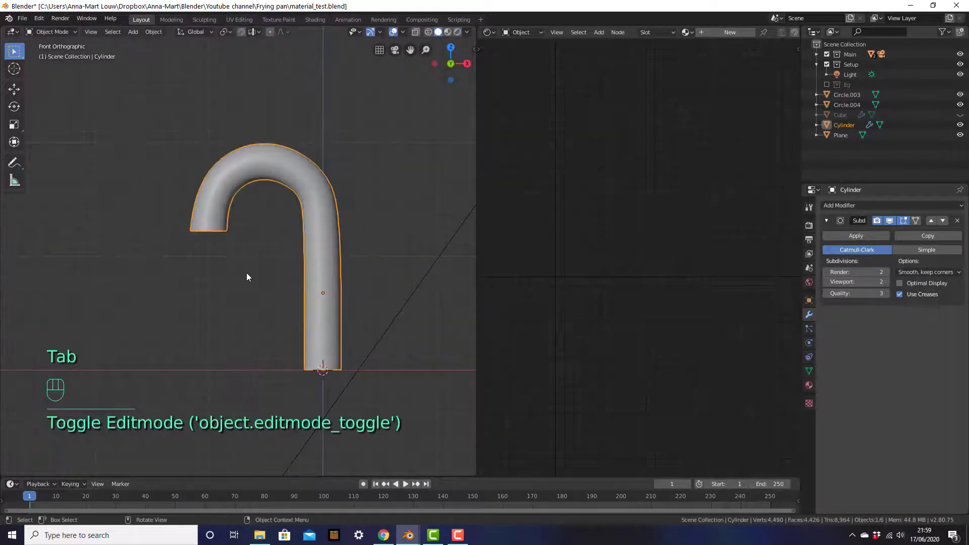
# - Shade the faucet pipe smooth
pyautogui.moveTo(246, 277); pyautogui.dragTo(196, 296, button='middle')
pyautogui.rightClick(292, 174)
pyautogui.click(292, 174)
pyautogui.rightClick(292, 171)
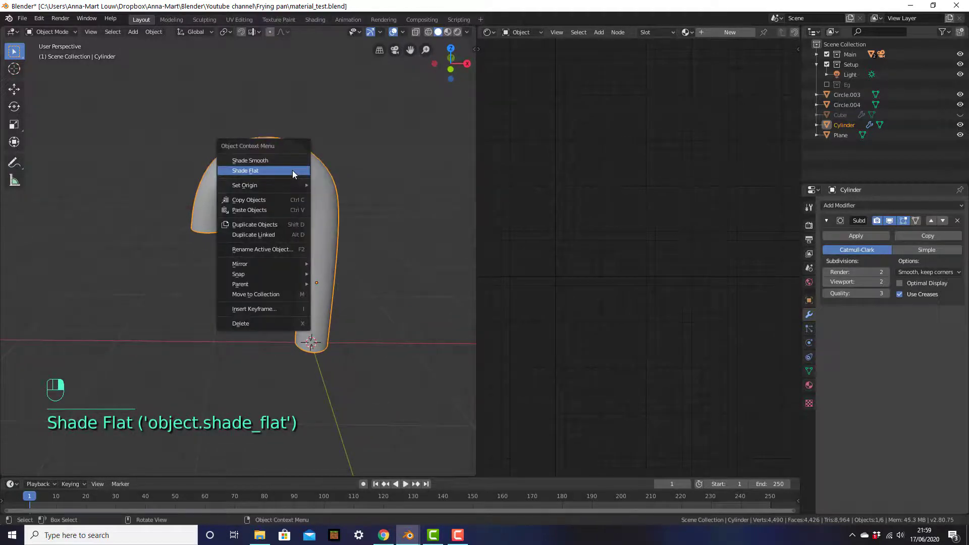
pyautogui.click(291, 160)
pyautogui.moveTo(310, 198); pyautogui.dragTo(336, 211, button='middle')
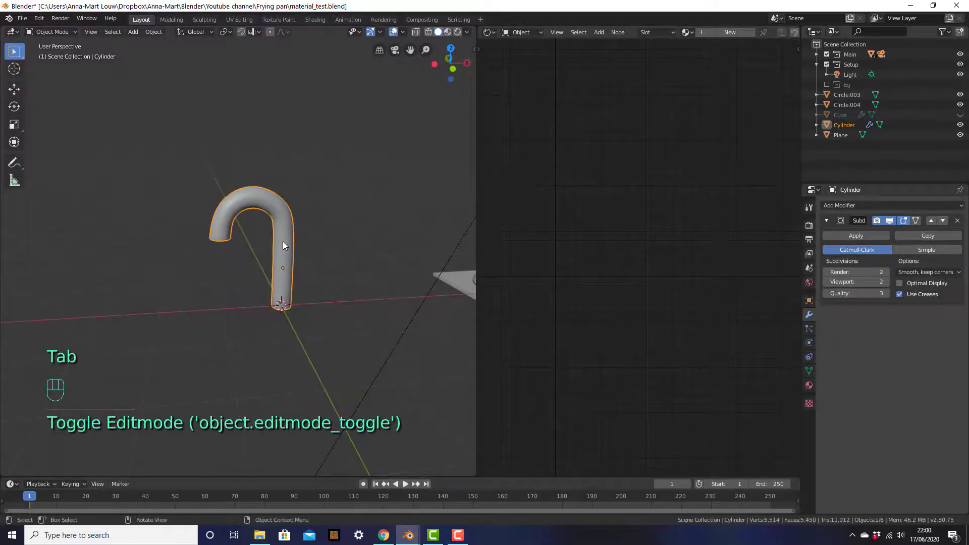
# - Reveal all hidden objects and hide the frying pan parts again, leaving the sink in view with the faucet
pyautogui.scroll(-3, 283, 241)
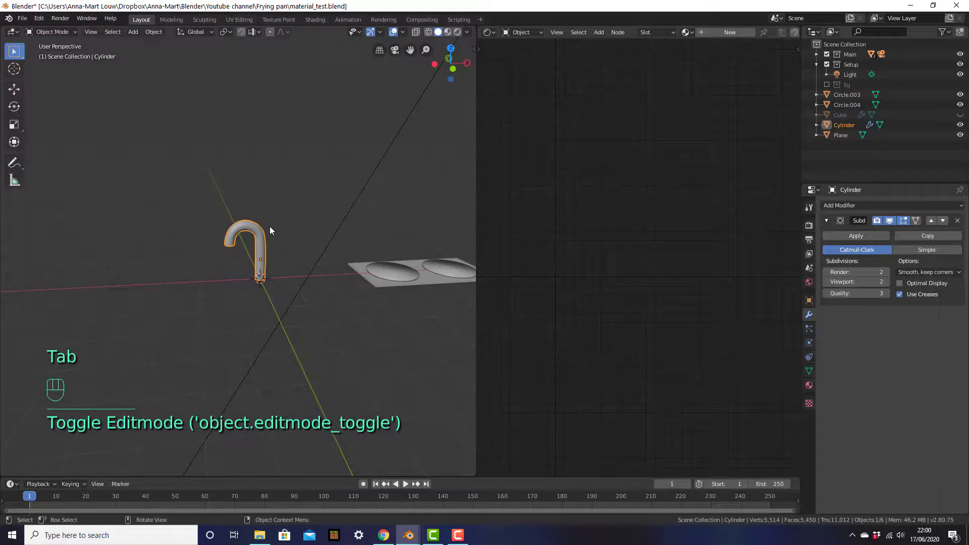
pyautogui.hotkey('alt', 'h')
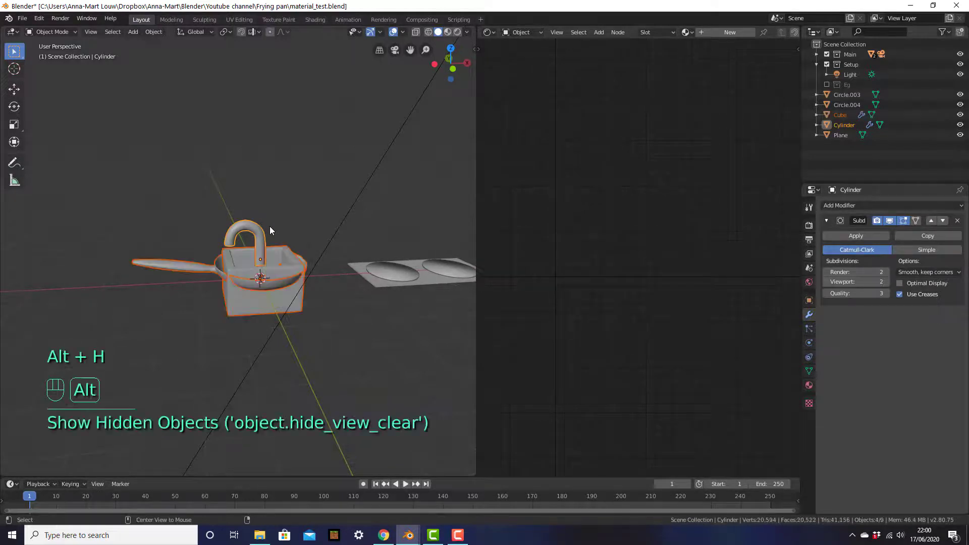
pyautogui.click(275, 279)
pyautogui.press('h')
pyautogui.press('h')
# - Rotate the faucet -90° in top view so its spout points toward negative Y
pyautogui.click(260, 249)
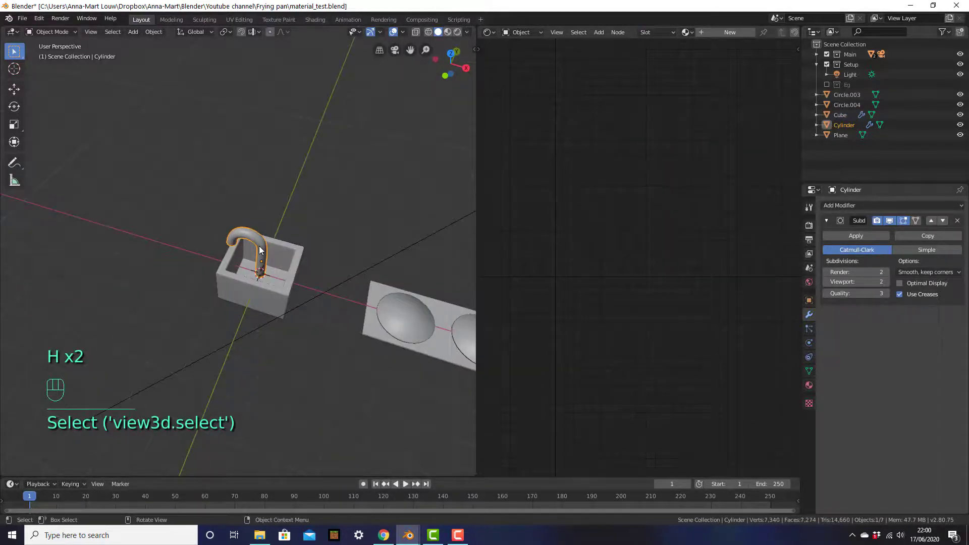
pyautogui.press('KP_7')
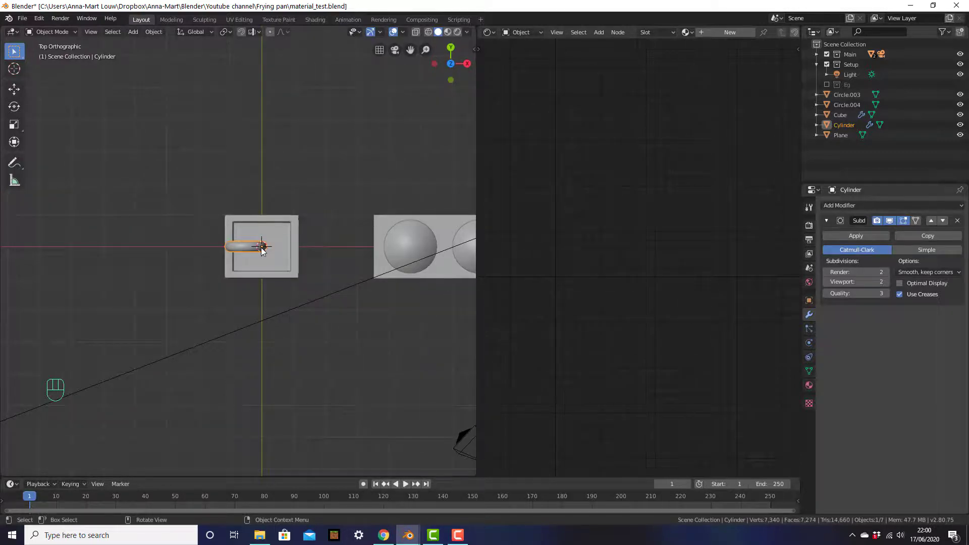
pyautogui.write('r90')
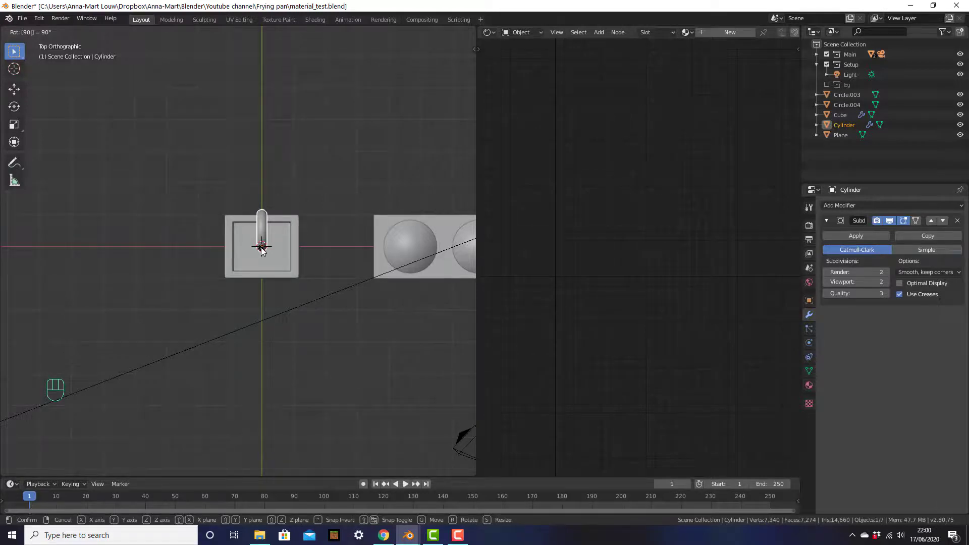
pyautogui.press('Escape')
pyautogui.write('r')
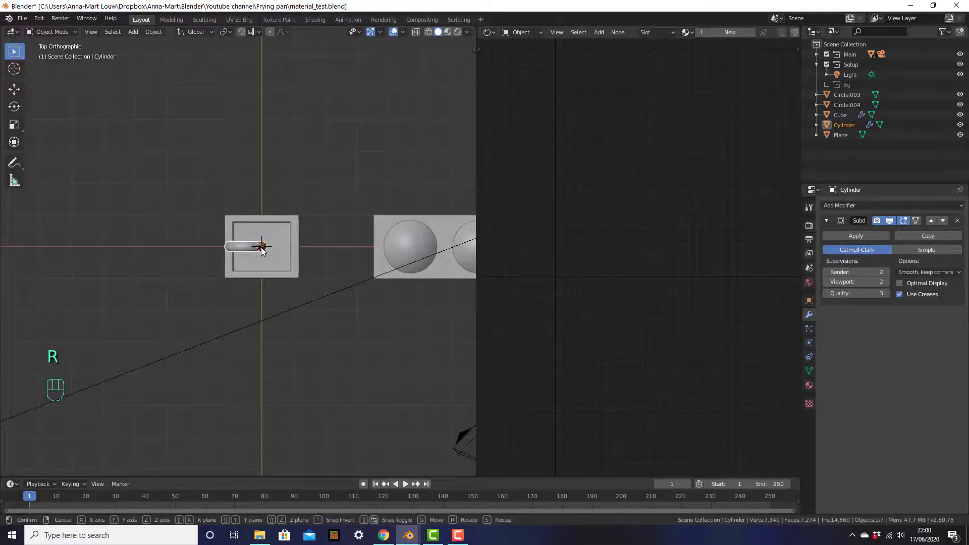
pyautogui.write('-90')
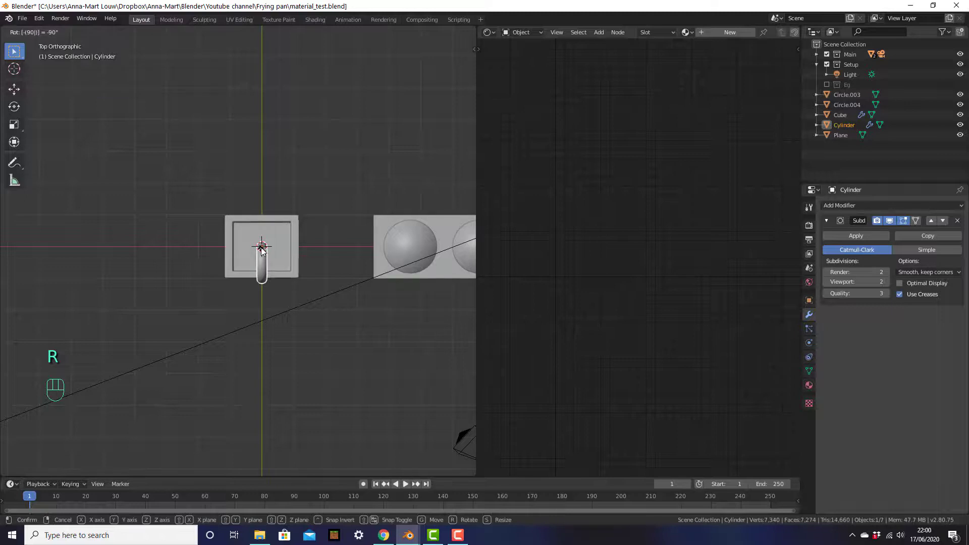
pyautogui.click(262, 251)
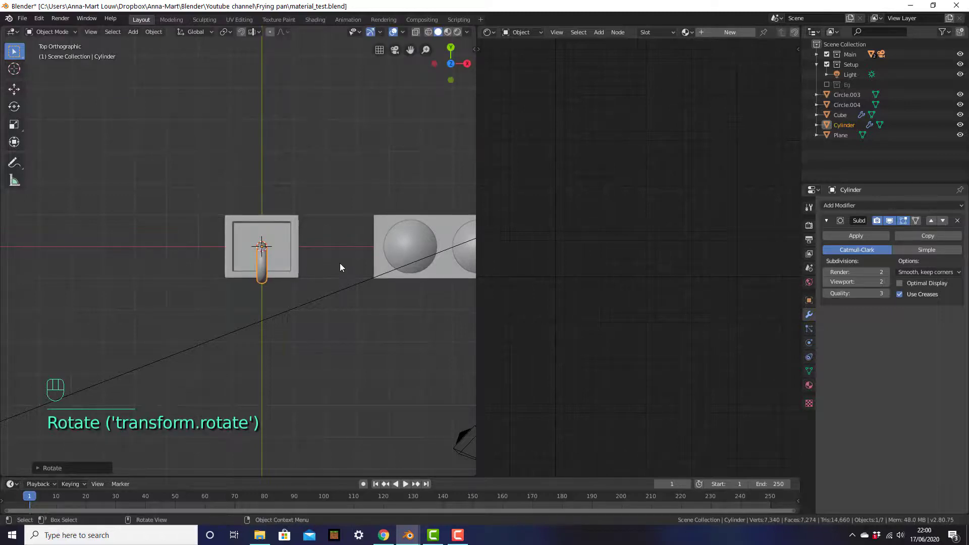
# - Move the faucet about 1 m along Y and 0.65 m up to the sink's rear edge, and scale it down
pyautogui.press('KP_3')
pyautogui.press('g')
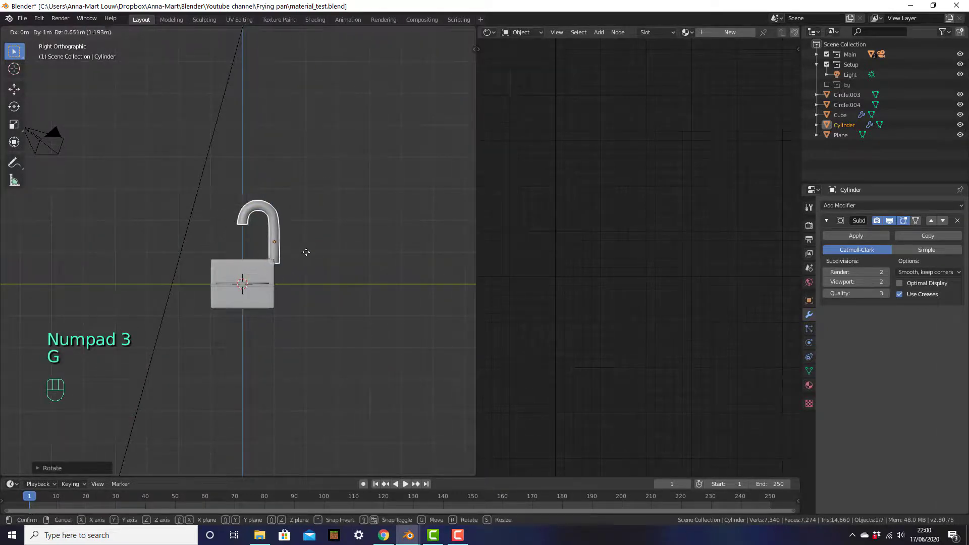
pyautogui.click(306, 251)
pyautogui.moveTo(306, 251); pyautogui.dragTo(380, 293, button='middle')
pyautogui.scroll(5, 380, 292)
pyautogui.press('s')
pyautogui.click(374, 301)
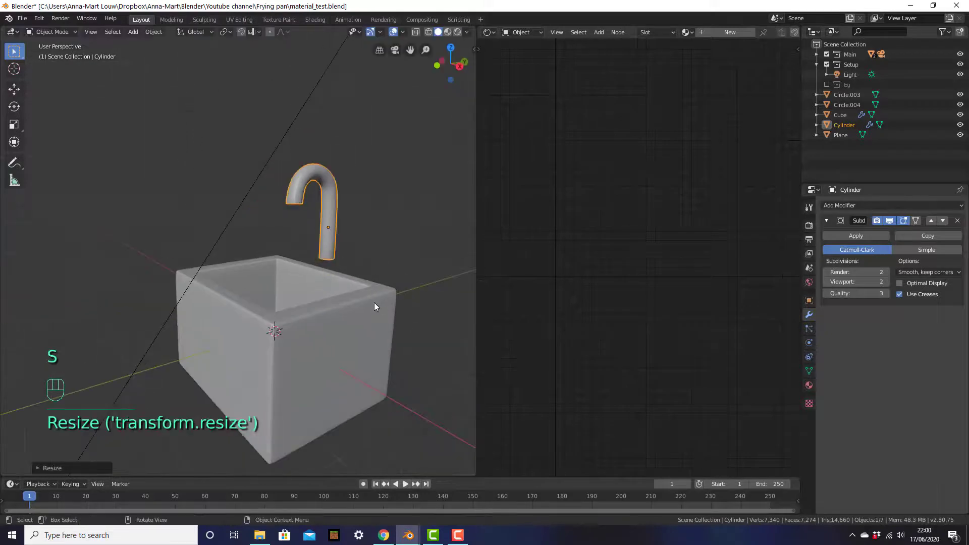
# - Lower the faucet onto the sink's rear rim, adjust it along Y and deselect it
pyautogui.press('g')
pyautogui.click(375, 284)
pyautogui.press('g')
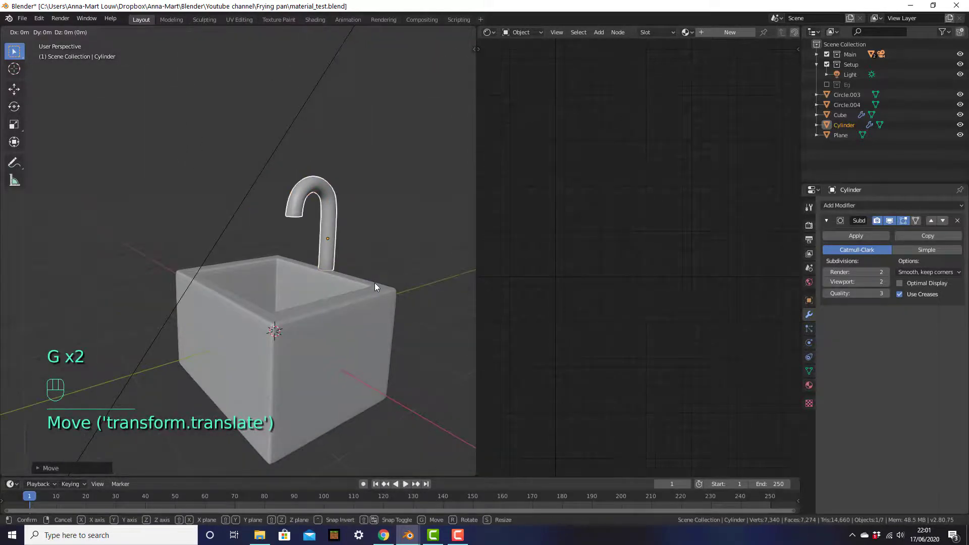
pyautogui.press('y')
pyautogui.click(374, 282)
pyautogui.click(393, 260)
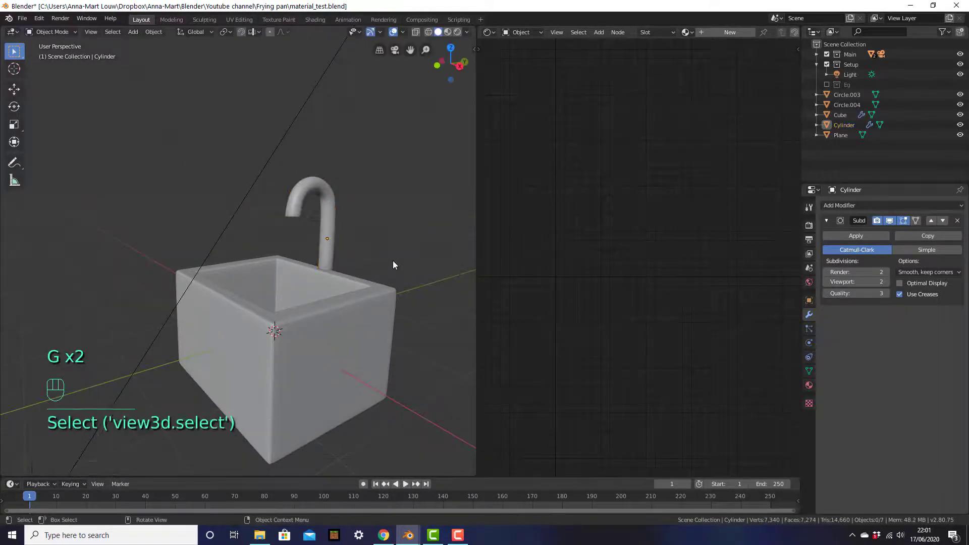
pyautogui.keyDown('shift'); pyautogui.moveTo(387, 256); pyautogui.dragTo(344, 240, button='middle'); pyautogui.keyUp('shift')
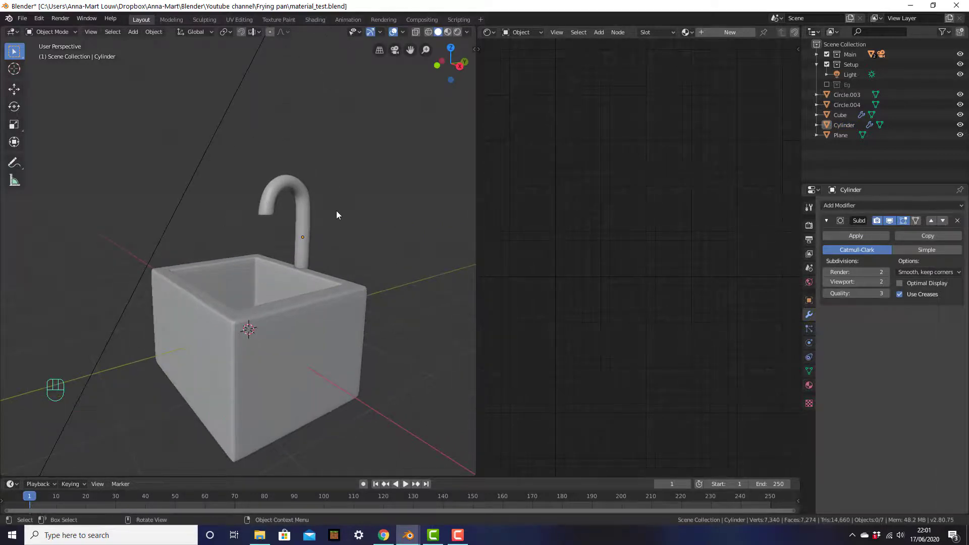
# - Duplicate the faucet along positive X beside the original and scale the copy down to about half size
pyautogui.click(310, 231)
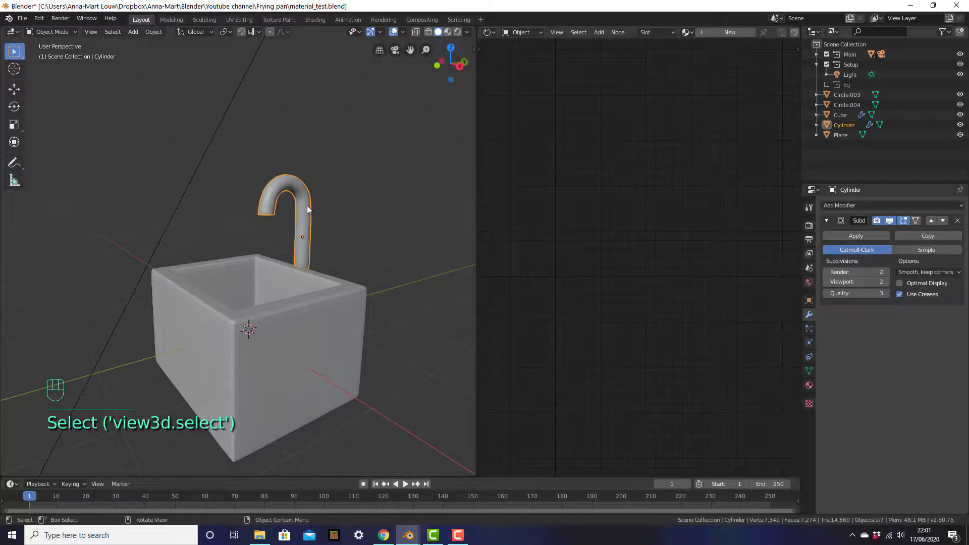
pyautogui.hotkey('shift', 'd')
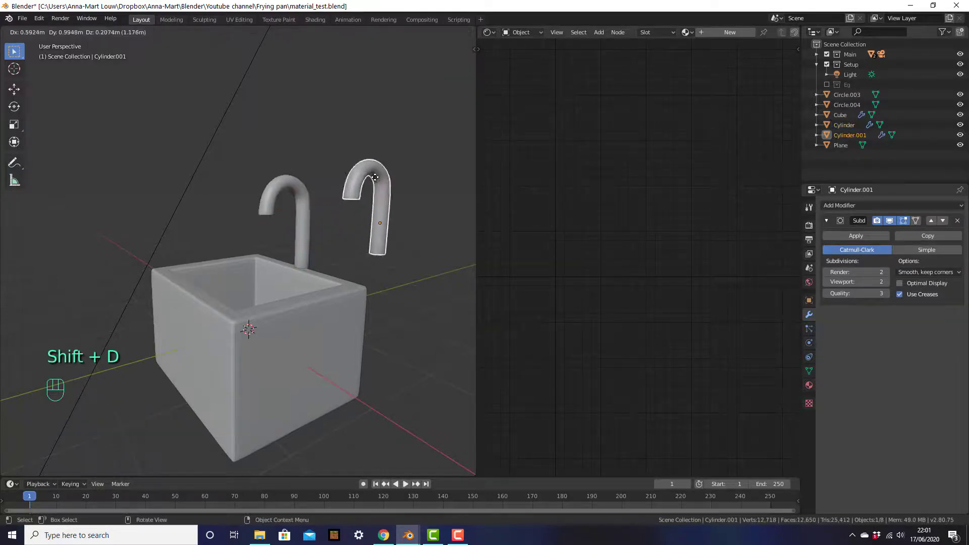
pyautogui.rightClick(375, 177)
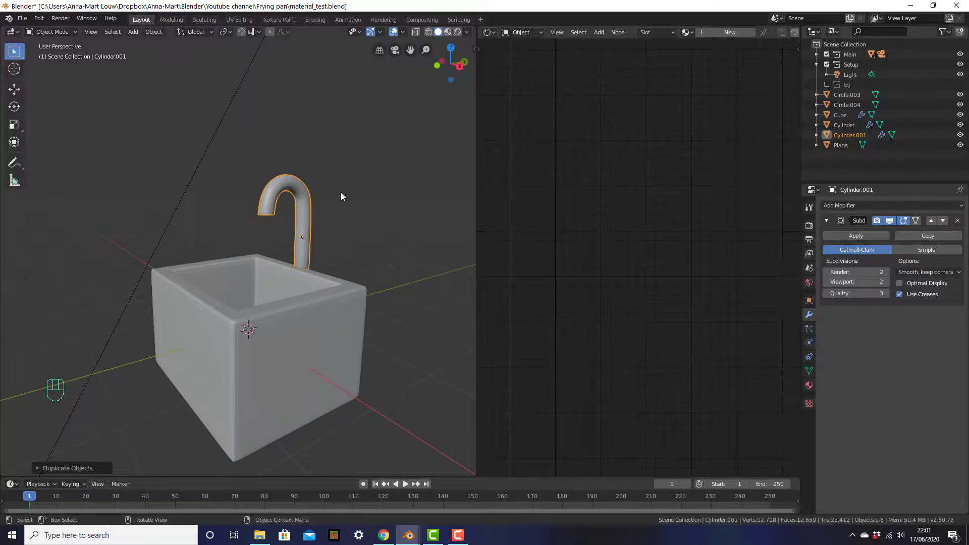
pyautogui.press('g')
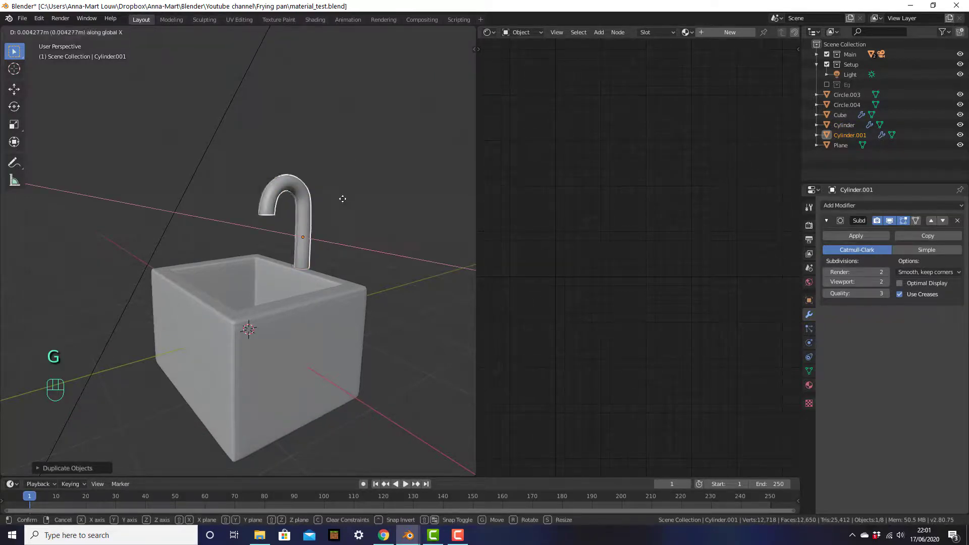
pyautogui.click(395, 261)
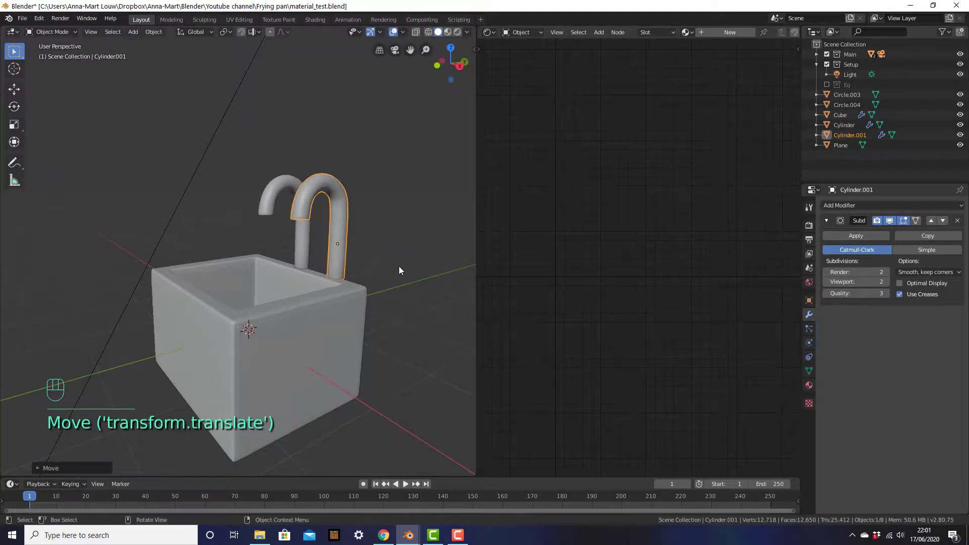
pyautogui.press('s')
pyautogui.click(369, 245)
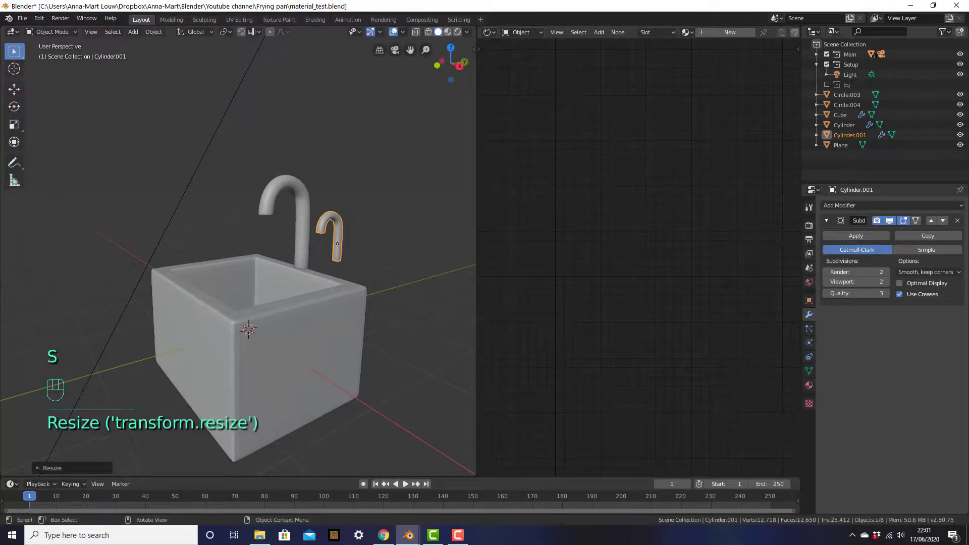
# - Lower the small faucet onto the sink's rear rim and nudge it slightly toward the basin
pyautogui.press('g')
pyautogui.press('z')
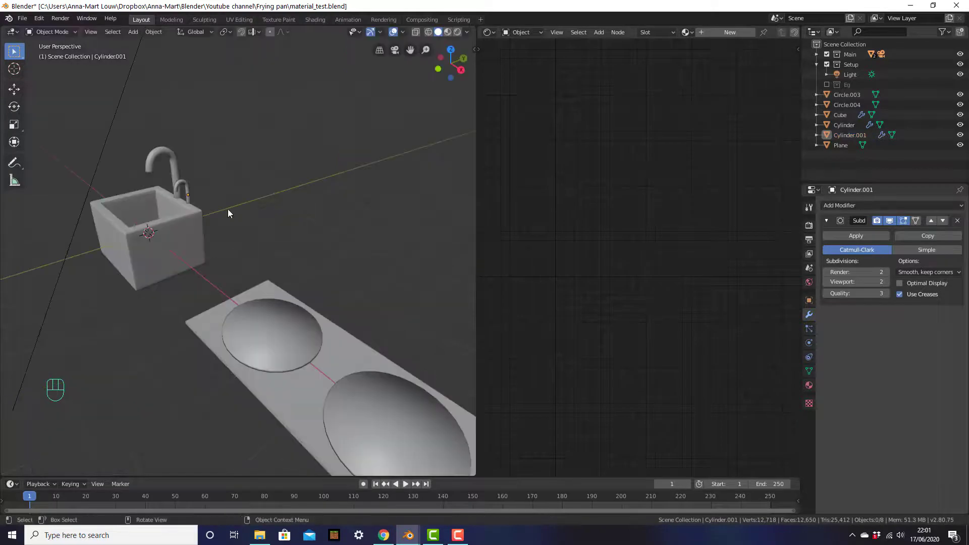
pyautogui.keyDown('shift'); pyautogui.moveTo(222, 196); pyautogui.dragTo(305, 246, button='middle'); pyautogui.keyUp('shift')
pyautogui.scroll(4, 338, 249)
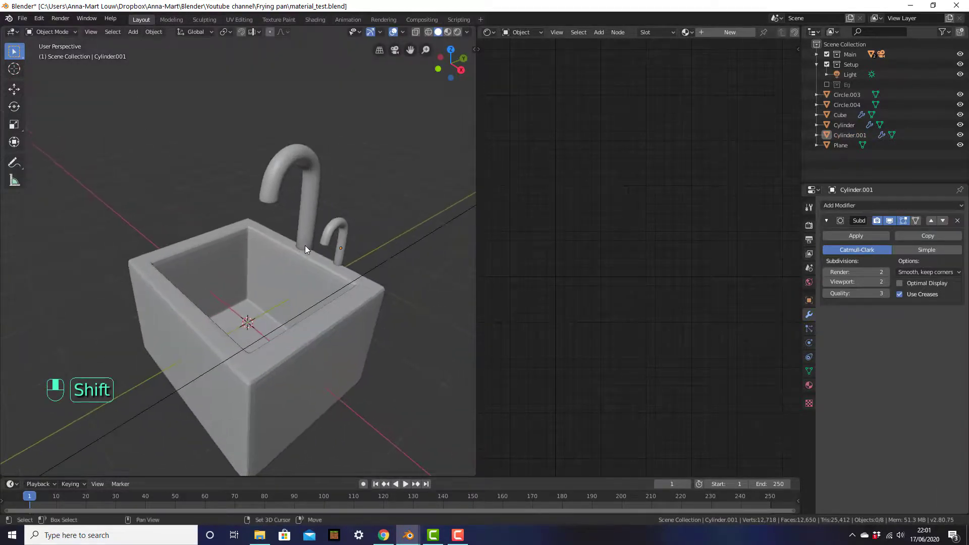
pyautogui.click(340, 246)
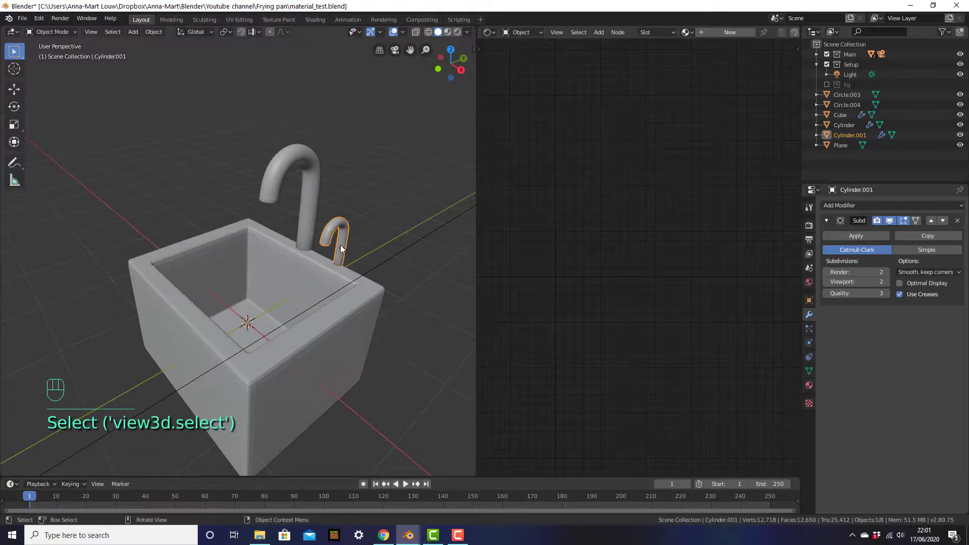
pyautogui.press('g')
pyautogui.click(334, 248)
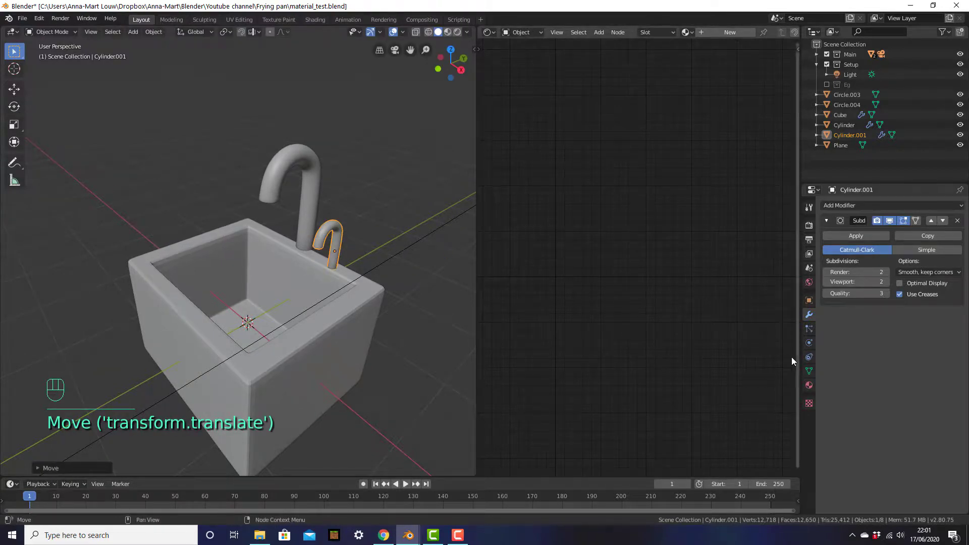
# - Assign the existing "metal sink" material to the small faucet and to the large faucet, and deselect
pyautogui.click(810, 386)
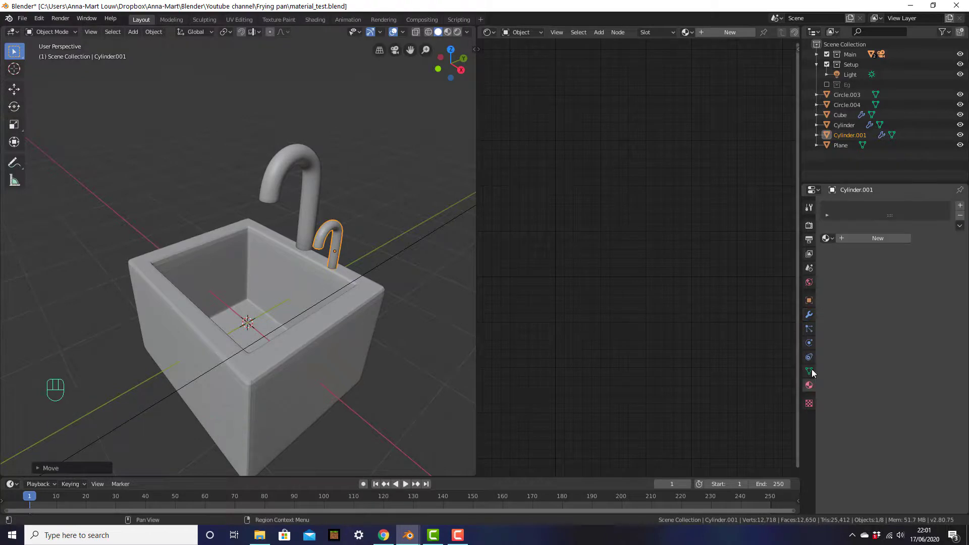
pyautogui.click(828, 238)
pyautogui.scroll(-16, 855, 322)
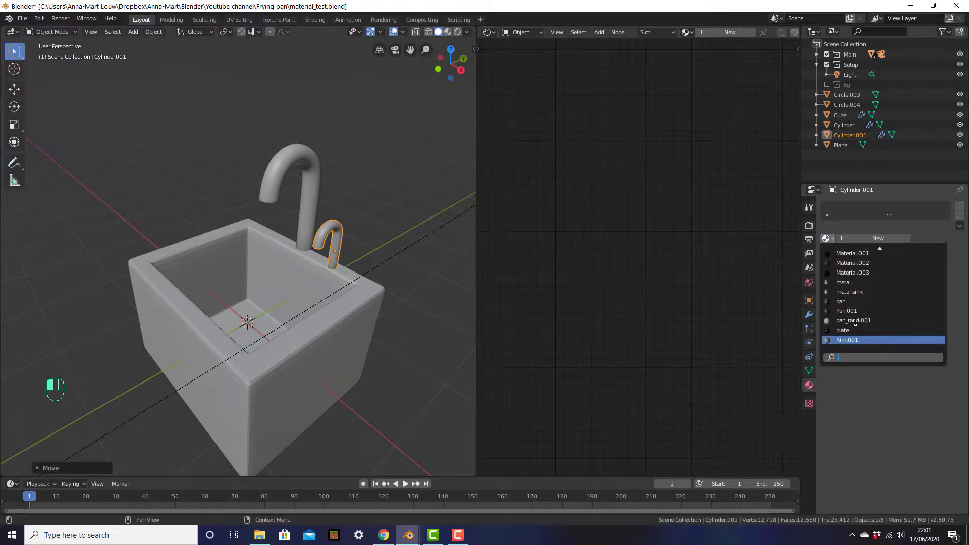
pyautogui.click(849, 292)
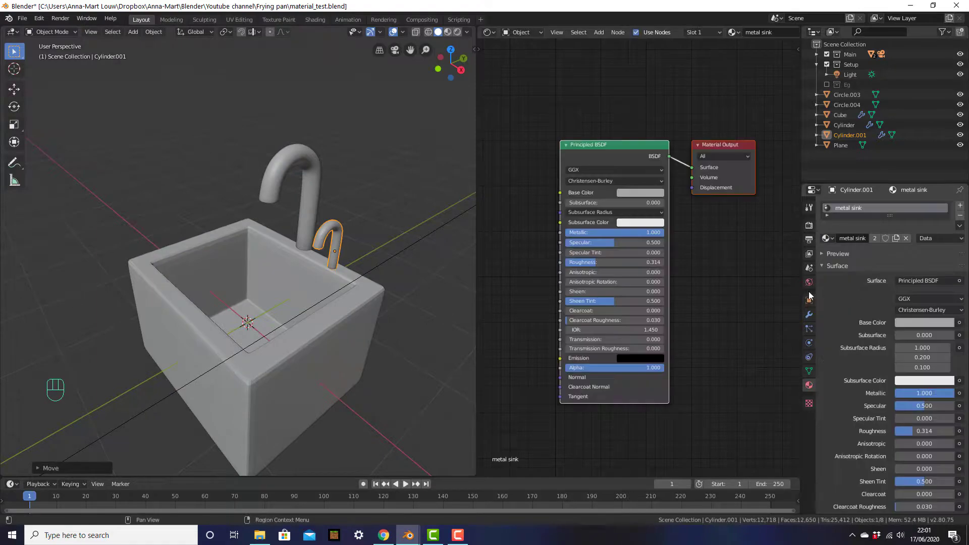
pyautogui.click(311, 178)
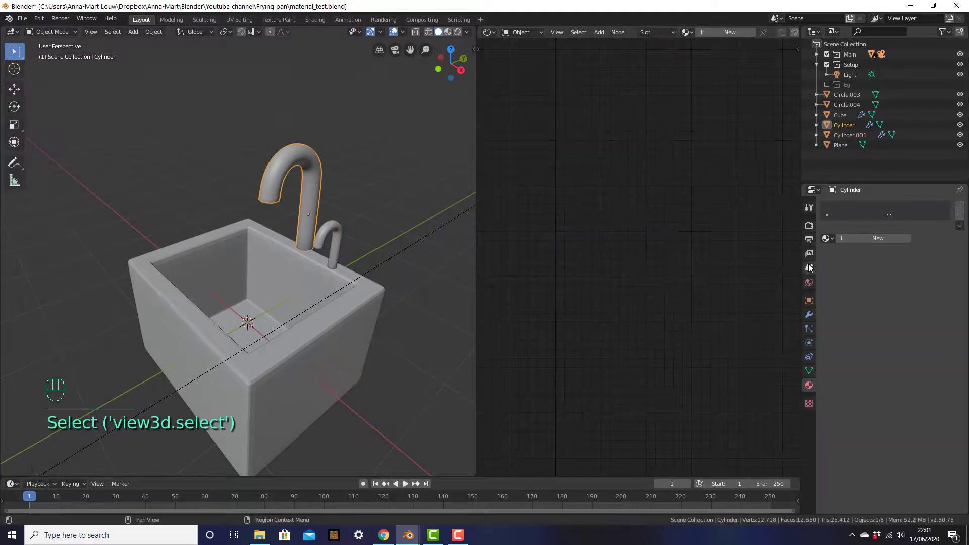
pyautogui.click(827, 240)
pyautogui.click(849, 292)
pyautogui.click(379, 245)
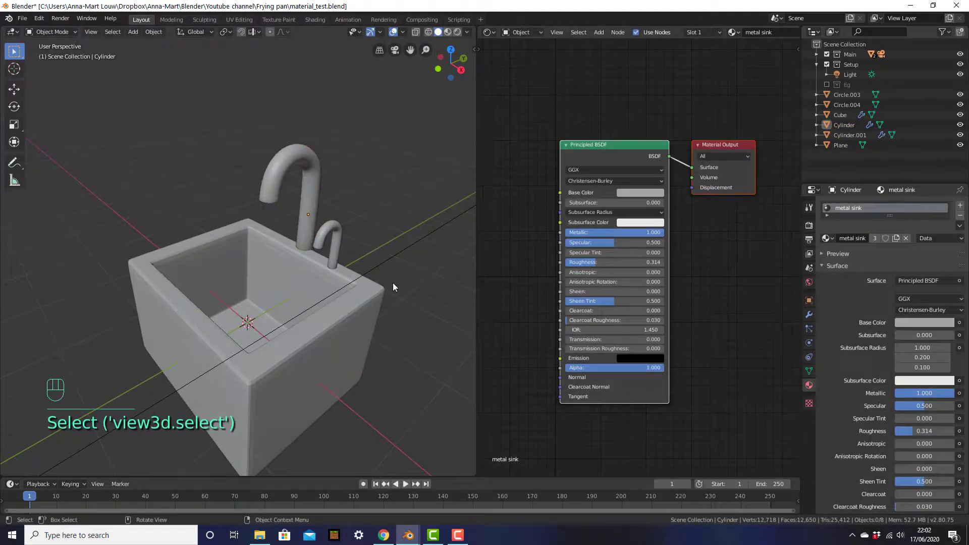
# - Preview the sink and both faucets in rendered shading and check the metal material from another angle
pyautogui.press('z')
pyautogui.click(394, 210)
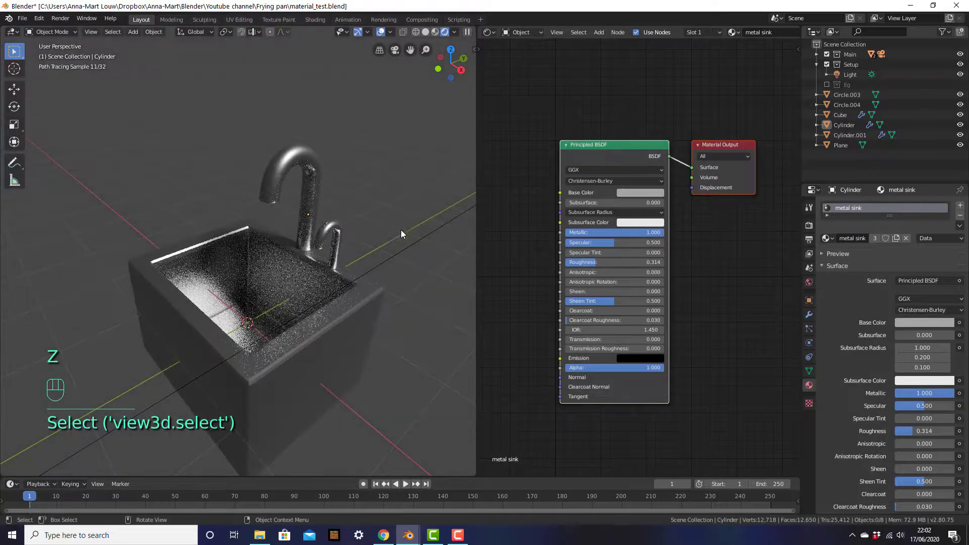
pyautogui.keyDown('shift'); pyautogui.moveTo(381, 296); pyautogui.dragTo(325, 274, button='middle'); pyautogui.keyUp('shift')
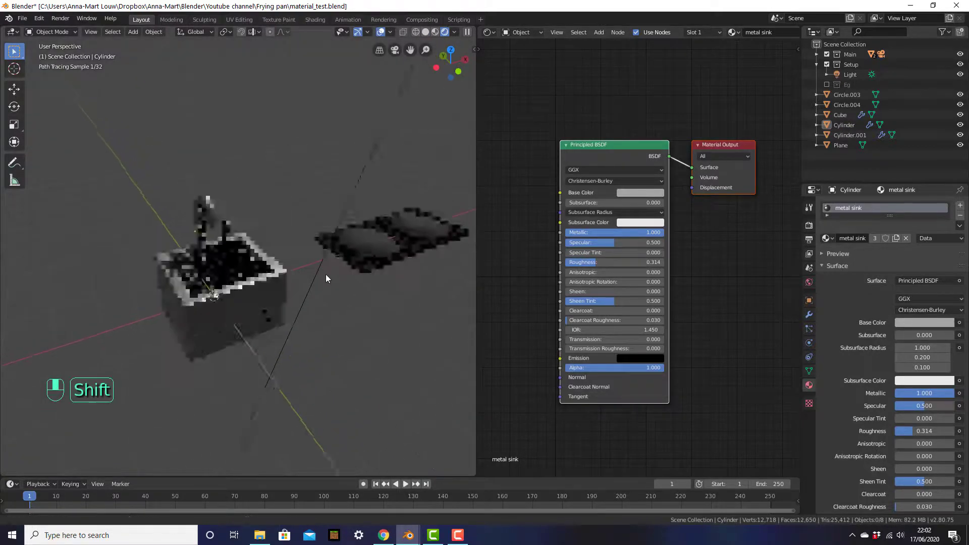